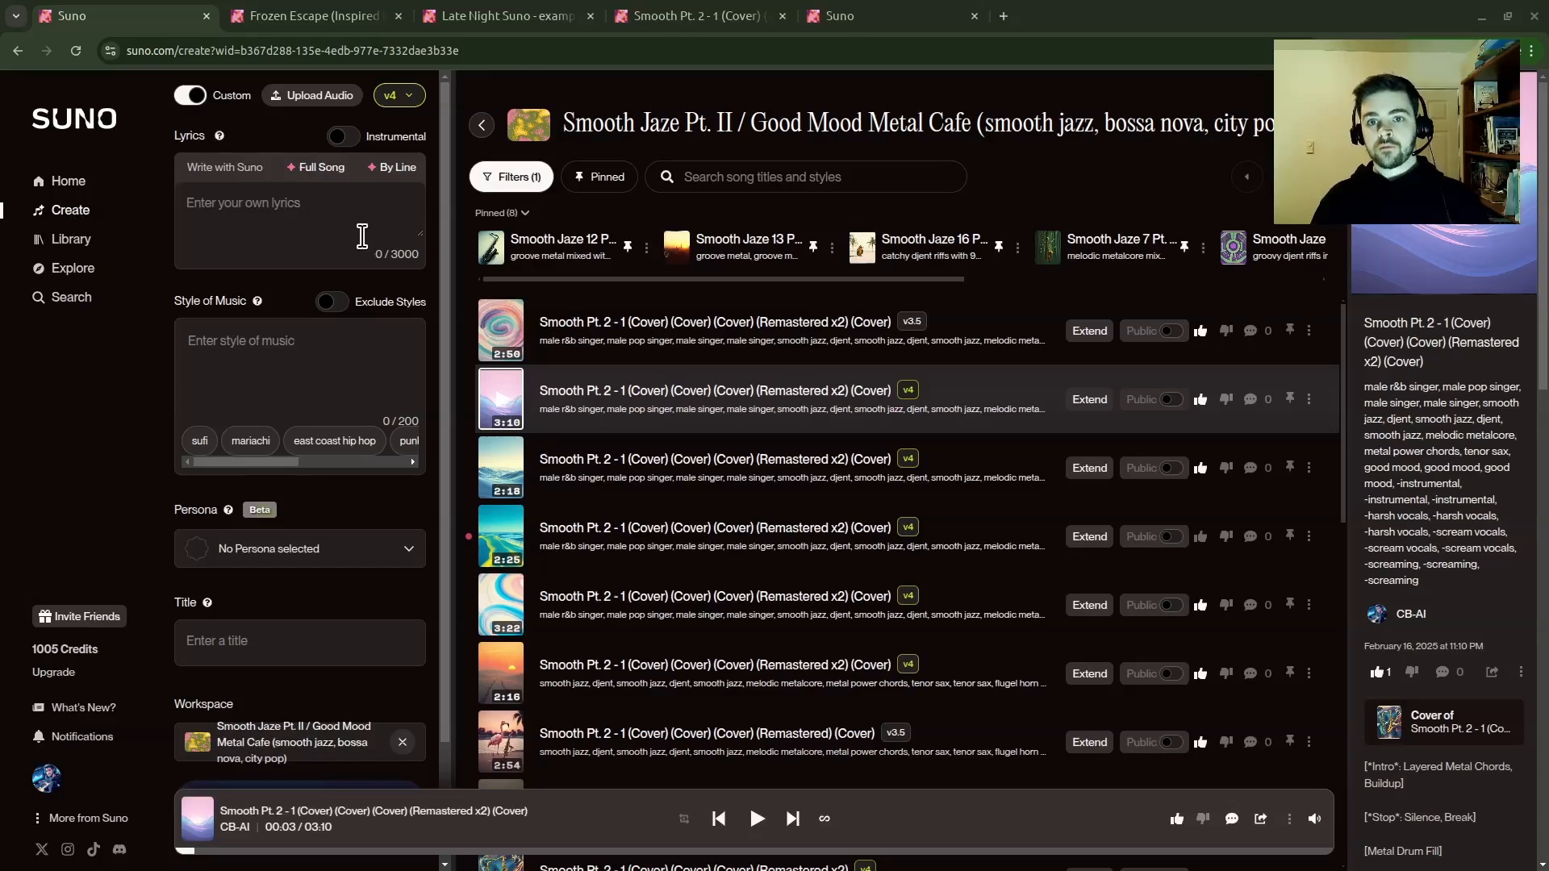
# - View the song model versions available for creation
pyautogui.click(417, 99)
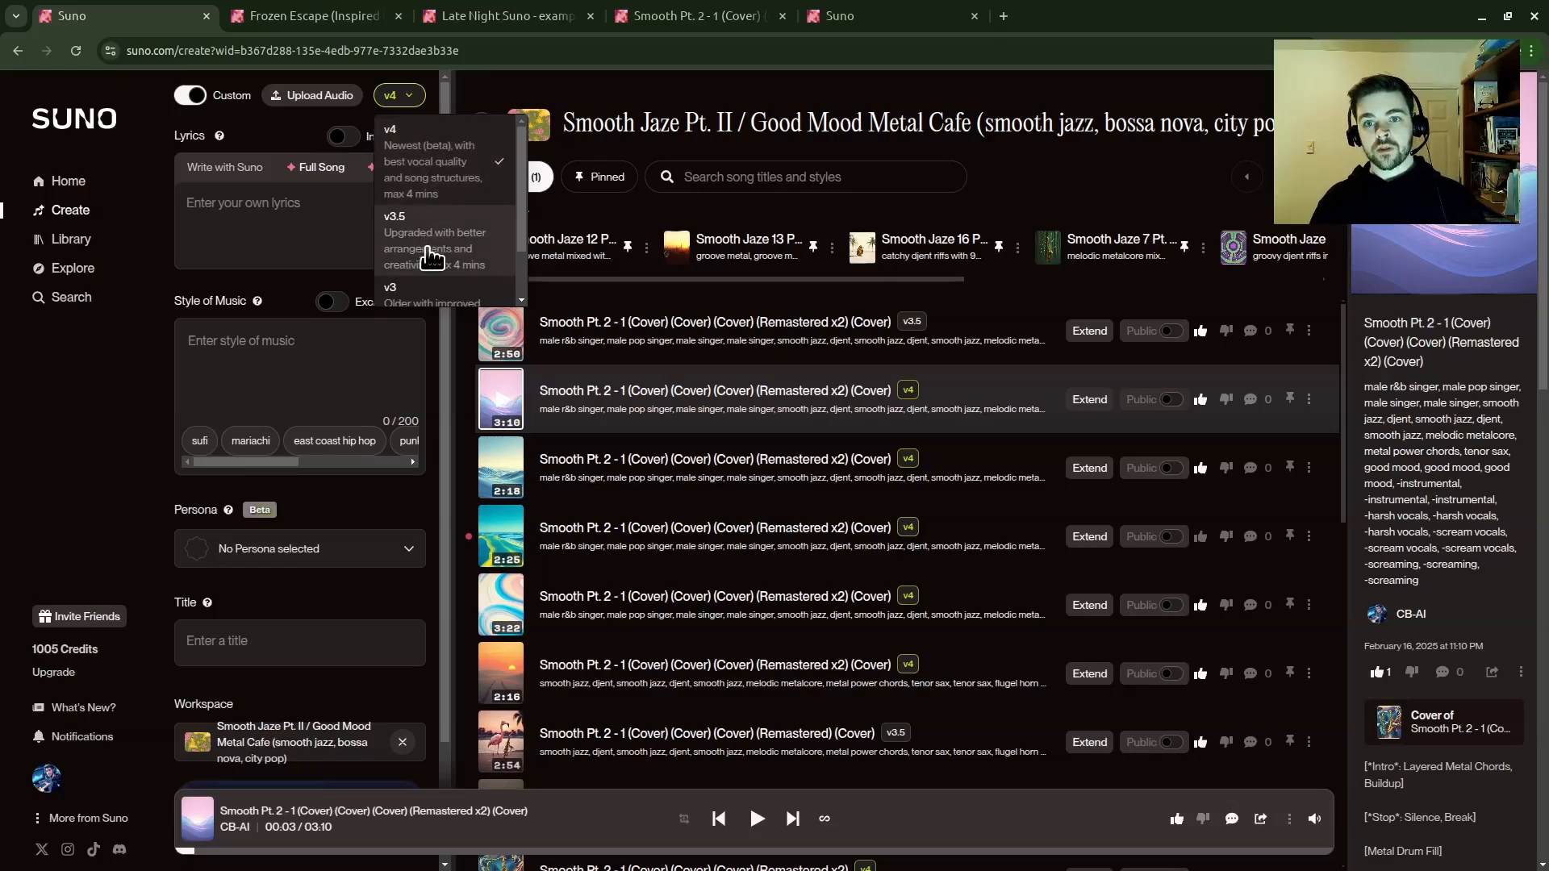
pyautogui.click(267, 133)
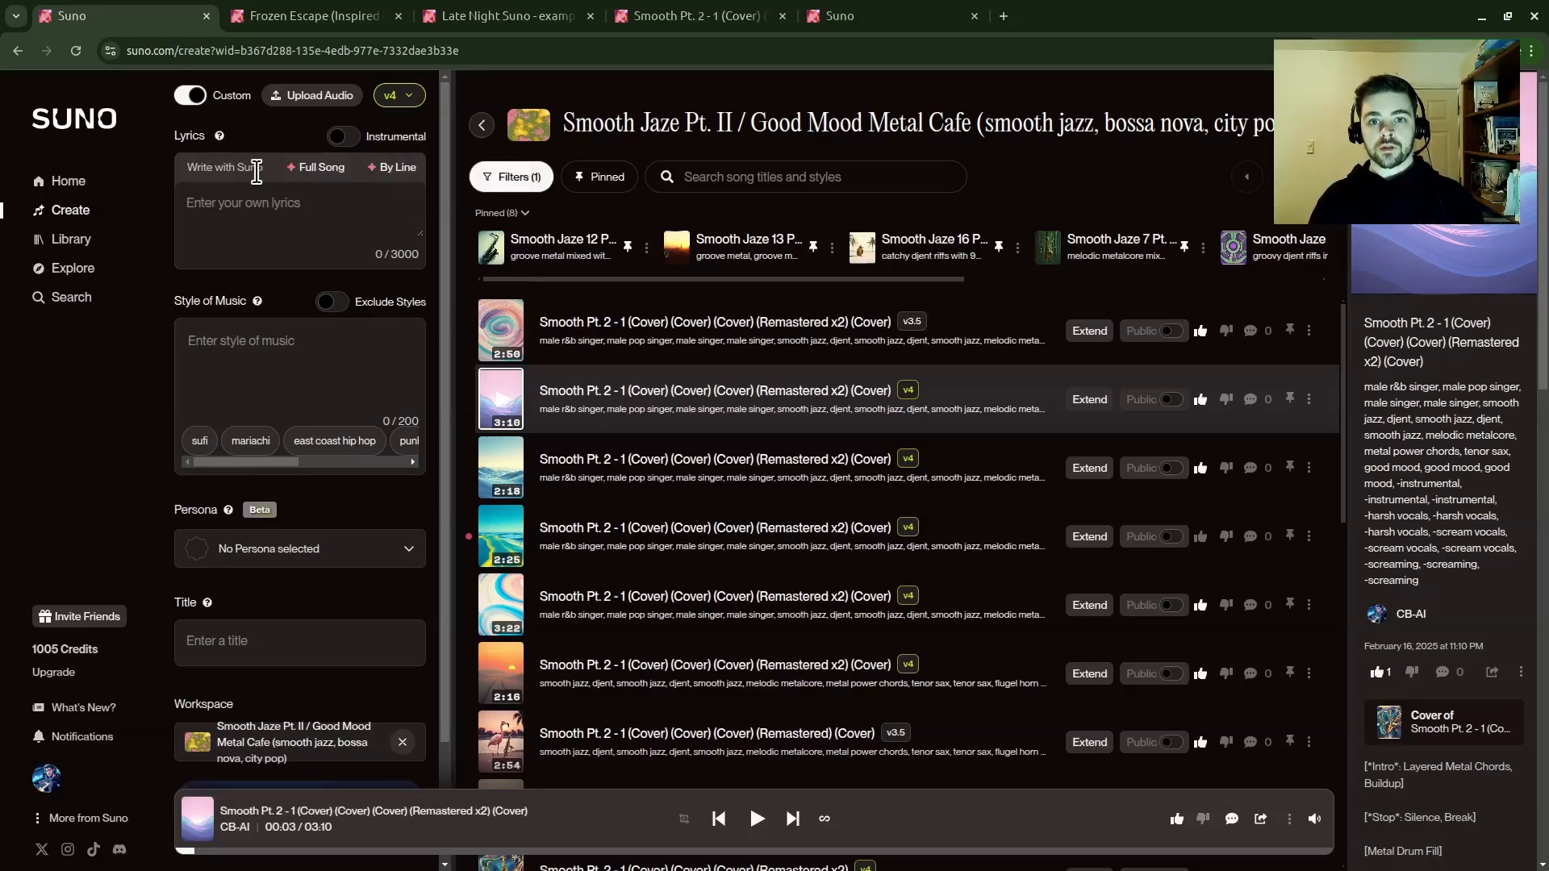
# - Open the line-by-line lyrics editor and check which lyrics models it offers
pyautogui.click(399, 169)
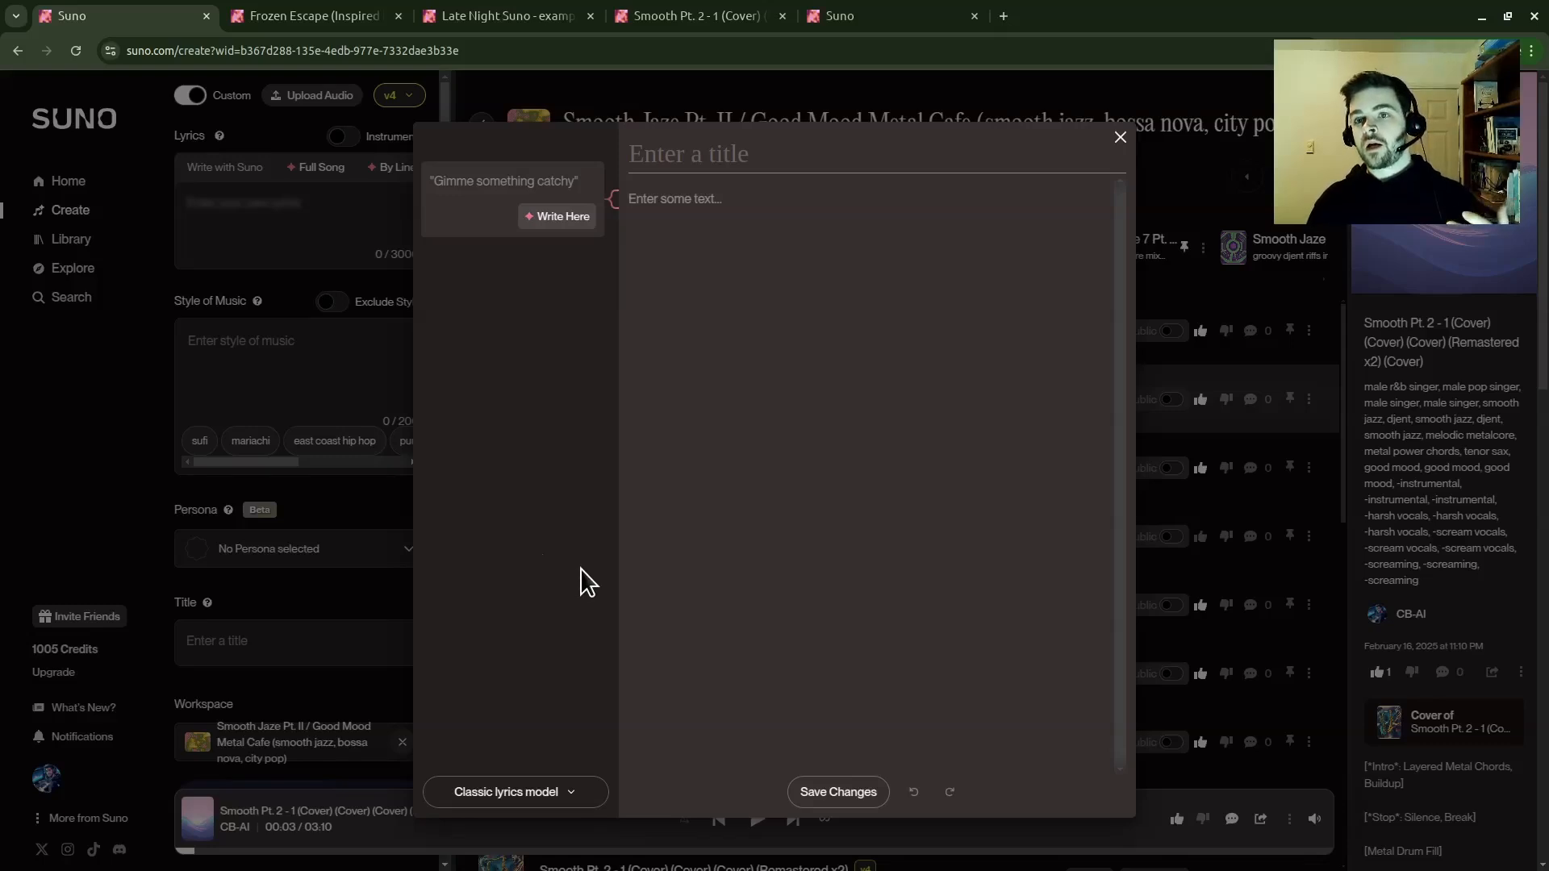
pyautogui.click(504, 795)
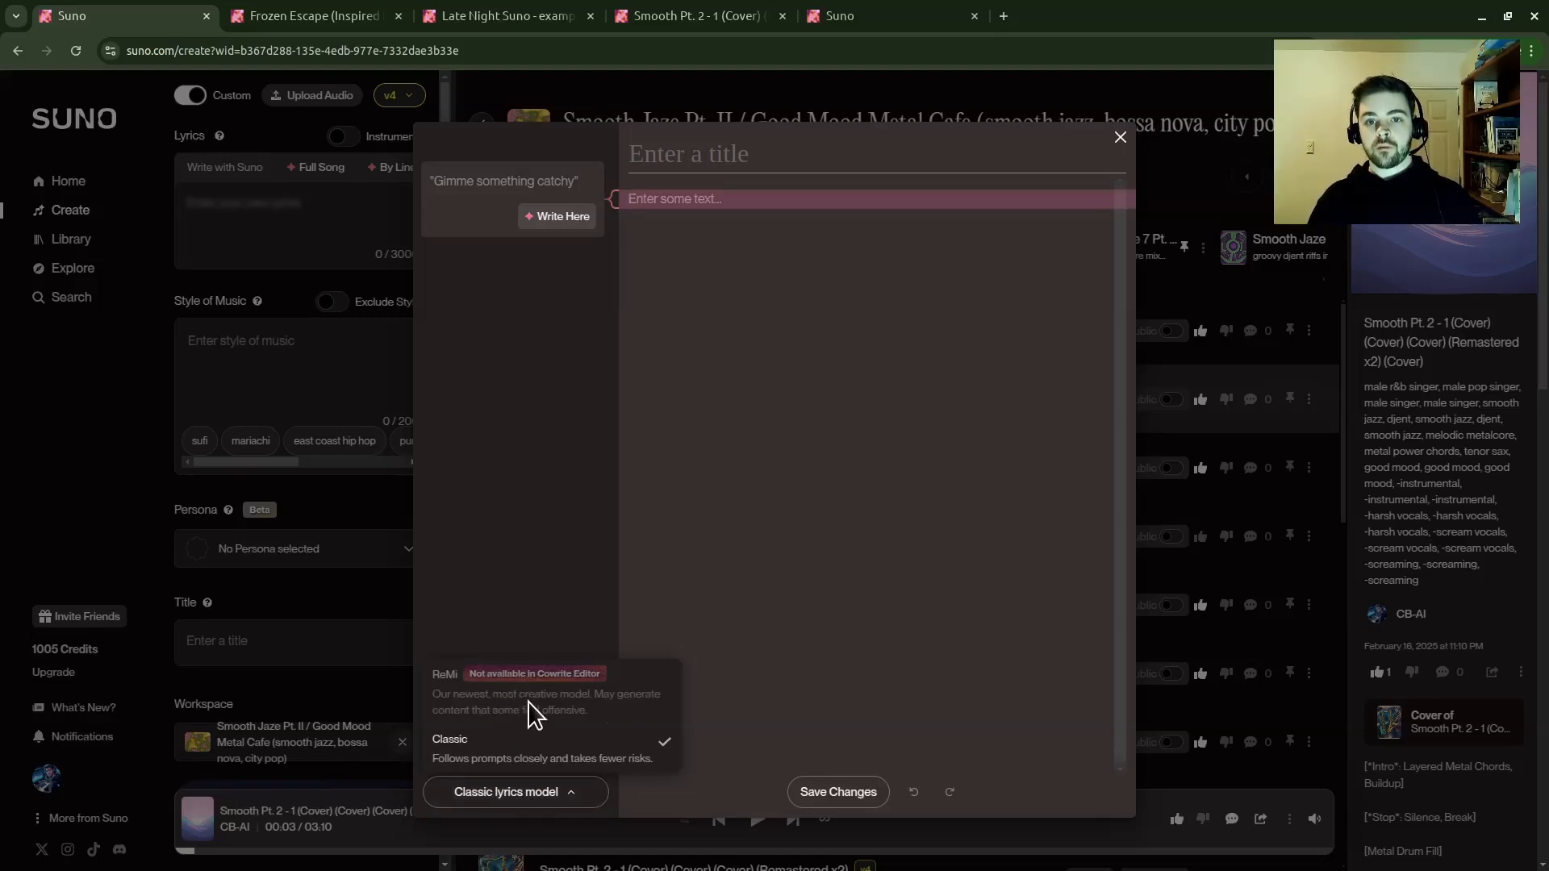
pyautogui.click(487, 442)
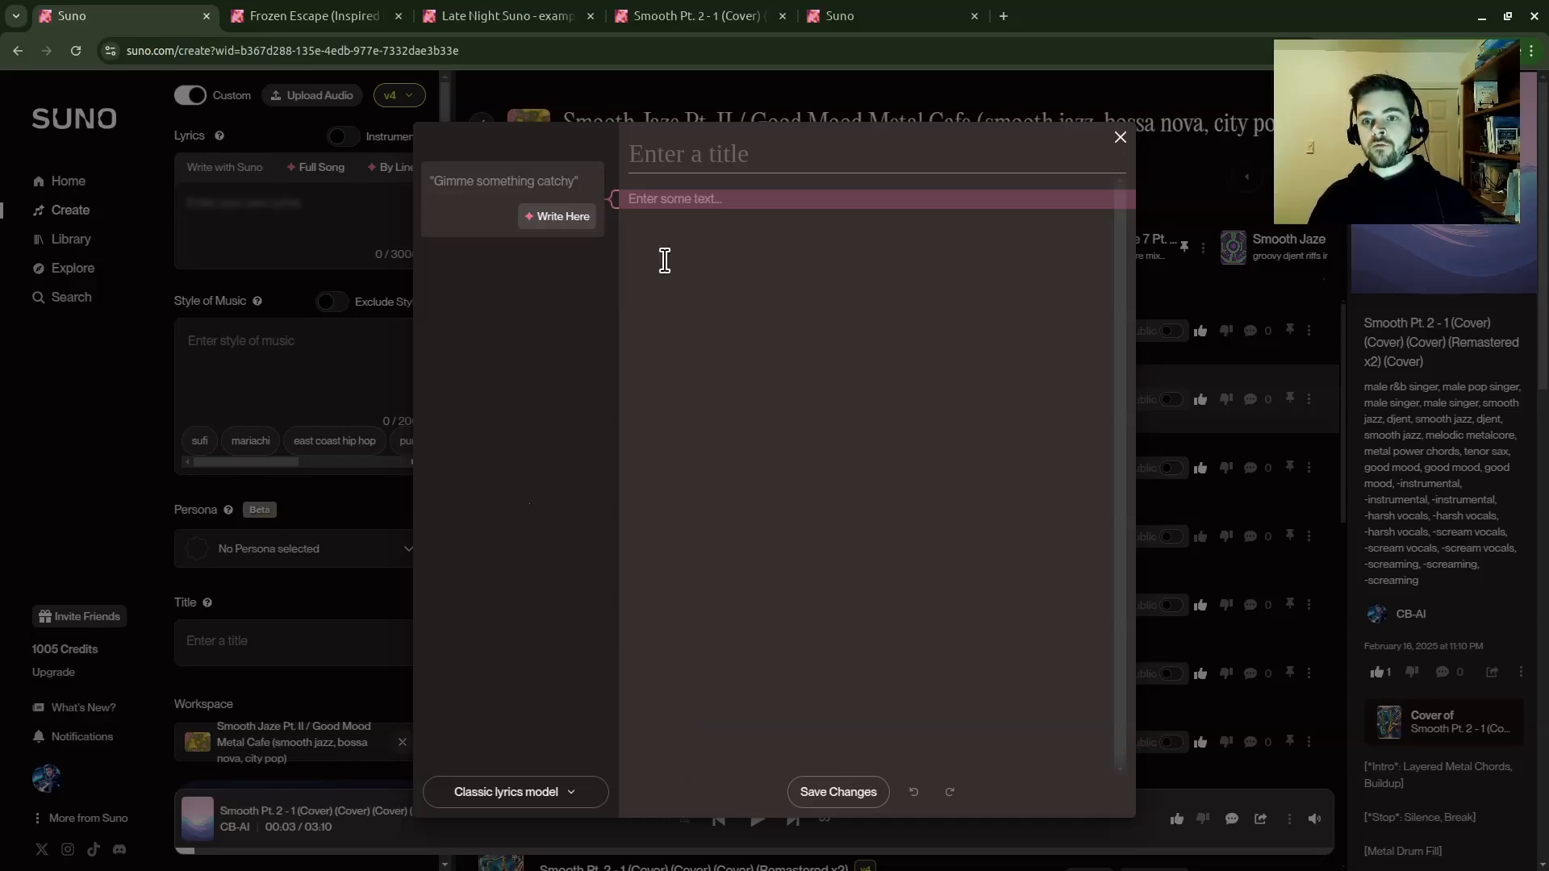
# - Title the lyrics "My Creative Title"
pyautogui.click(727, 157)
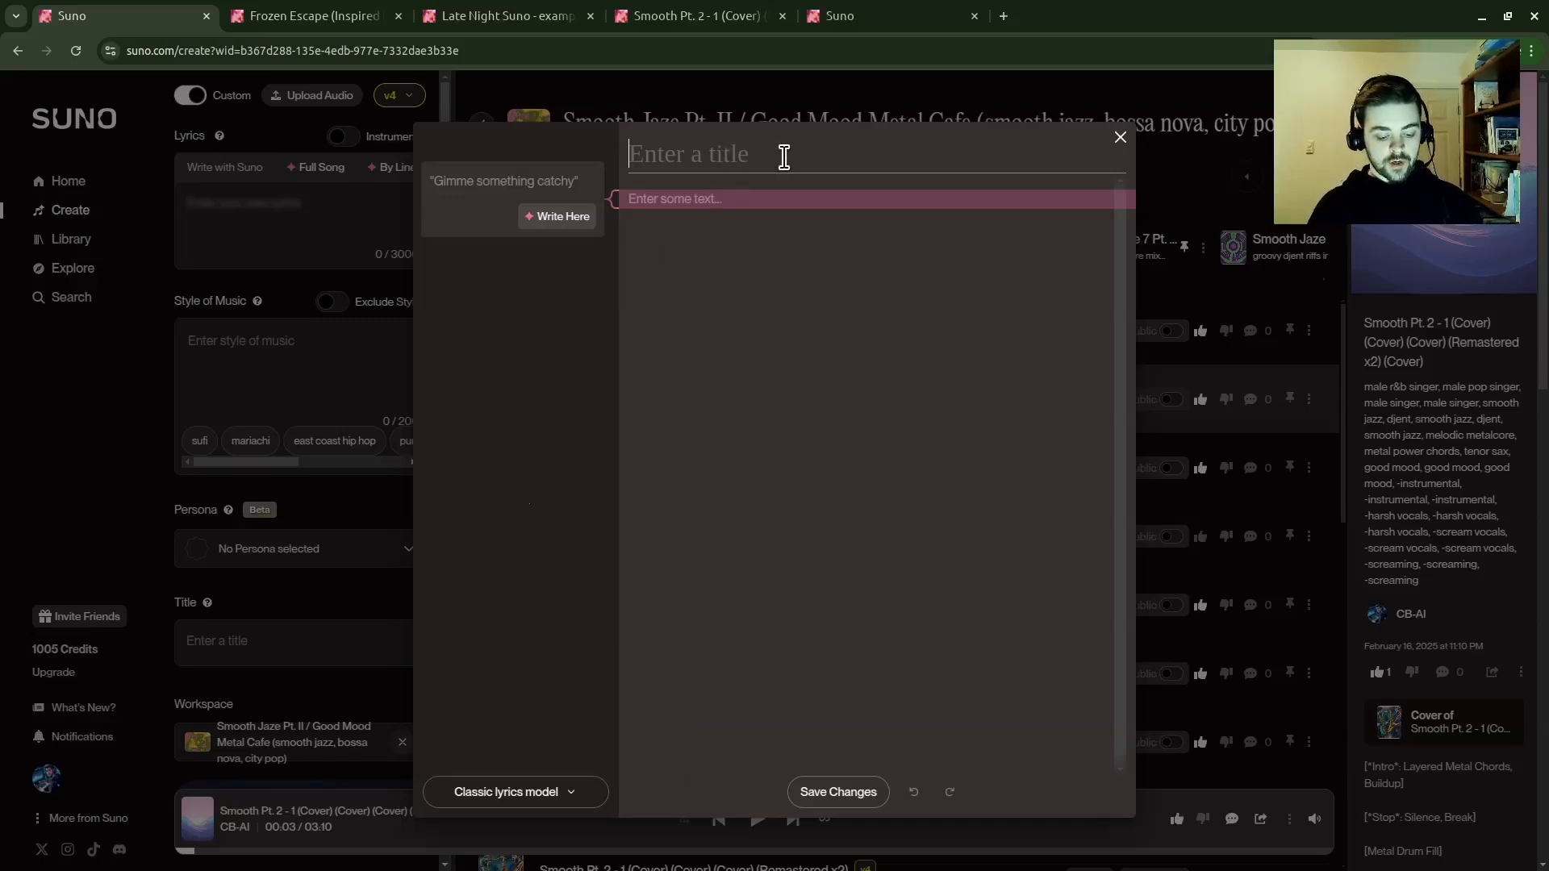
pyautogui.write('My Creativ')
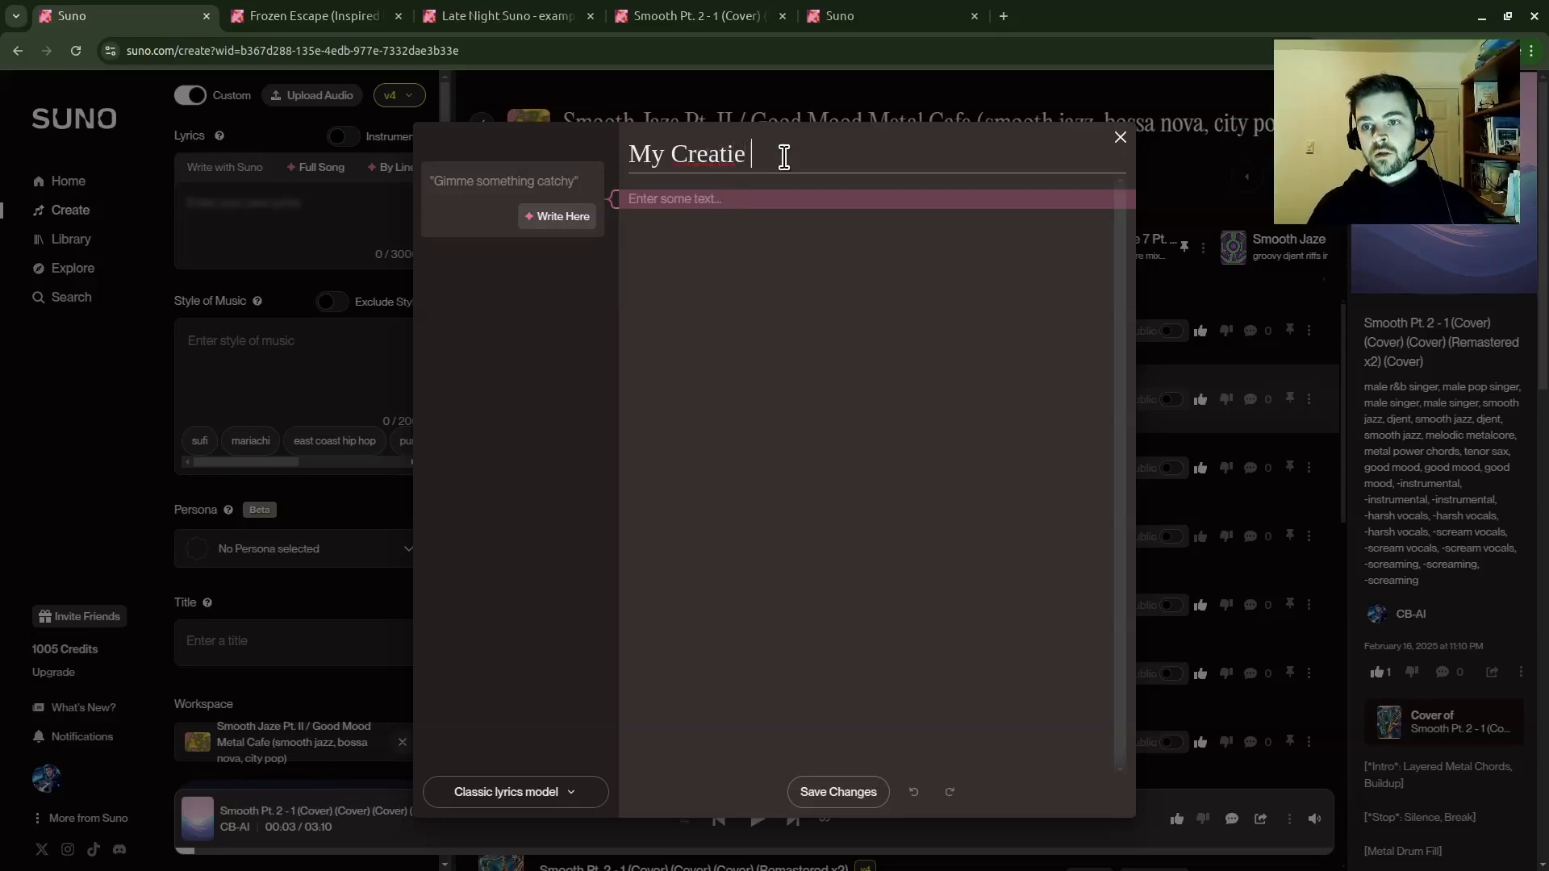
pyautogui.write('e Title')
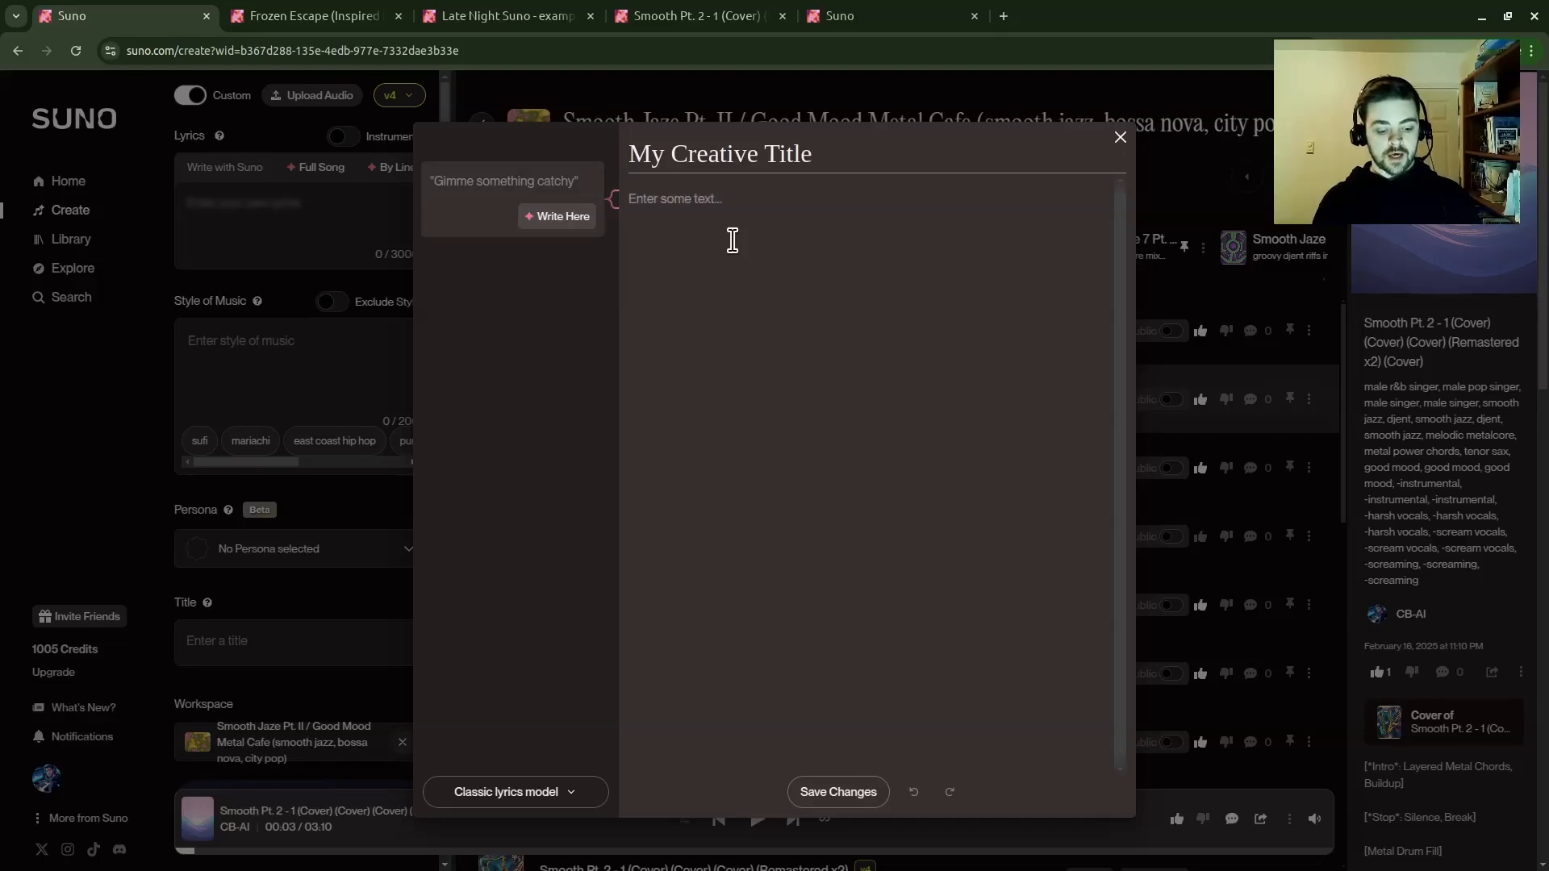
# - Enter the placeholder lines "abcdef" and "abdef" in the lyrics text and delete them
pyautogui.write('accdef')
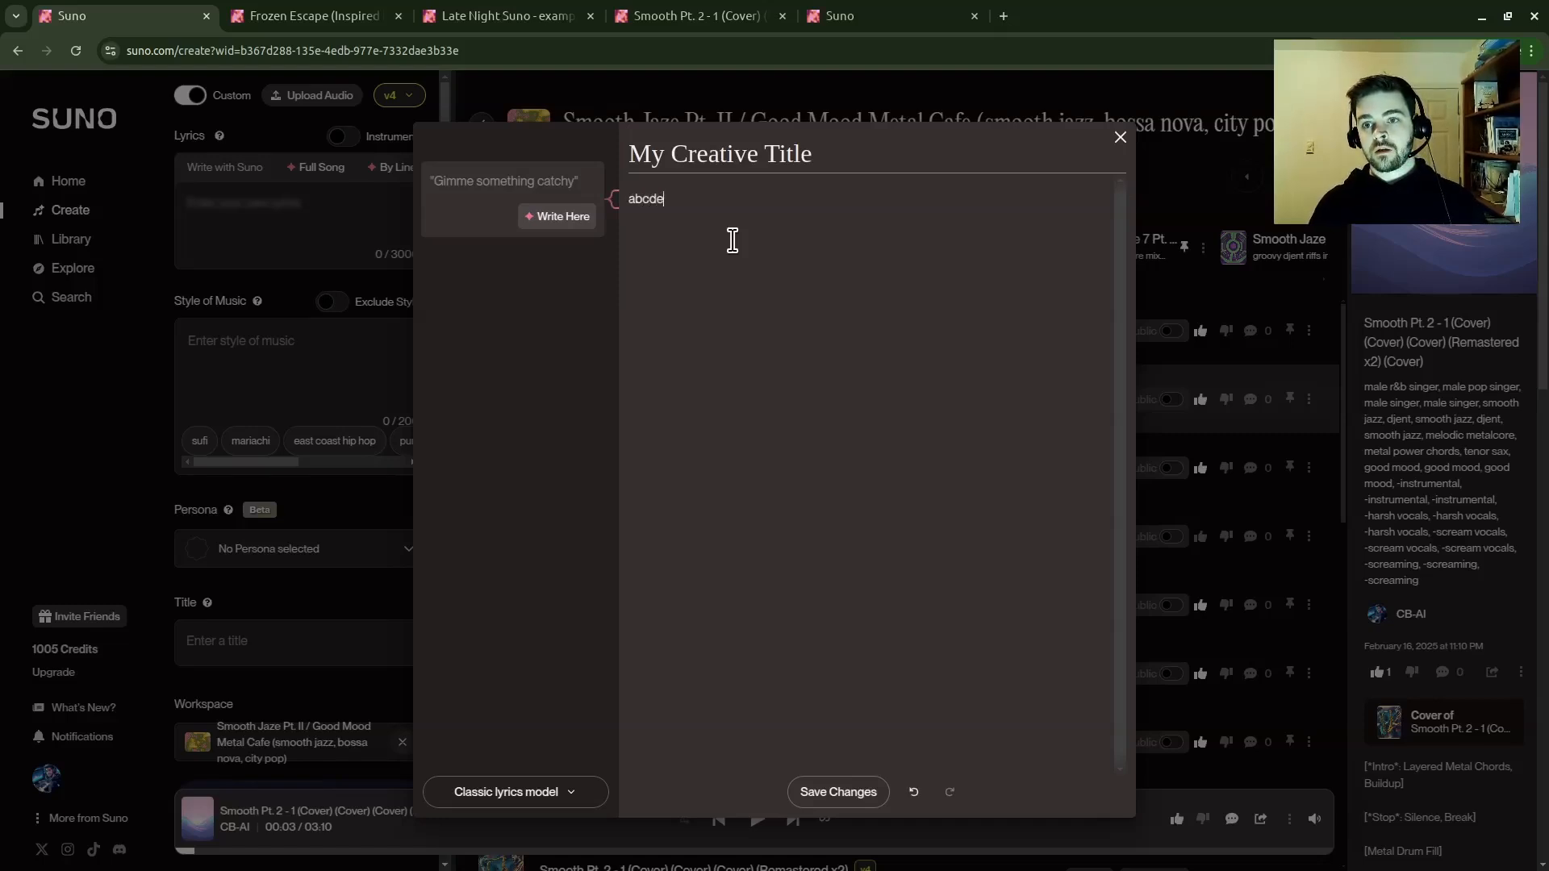
pyautogui.press('Return')
pyautogui.write('abde')
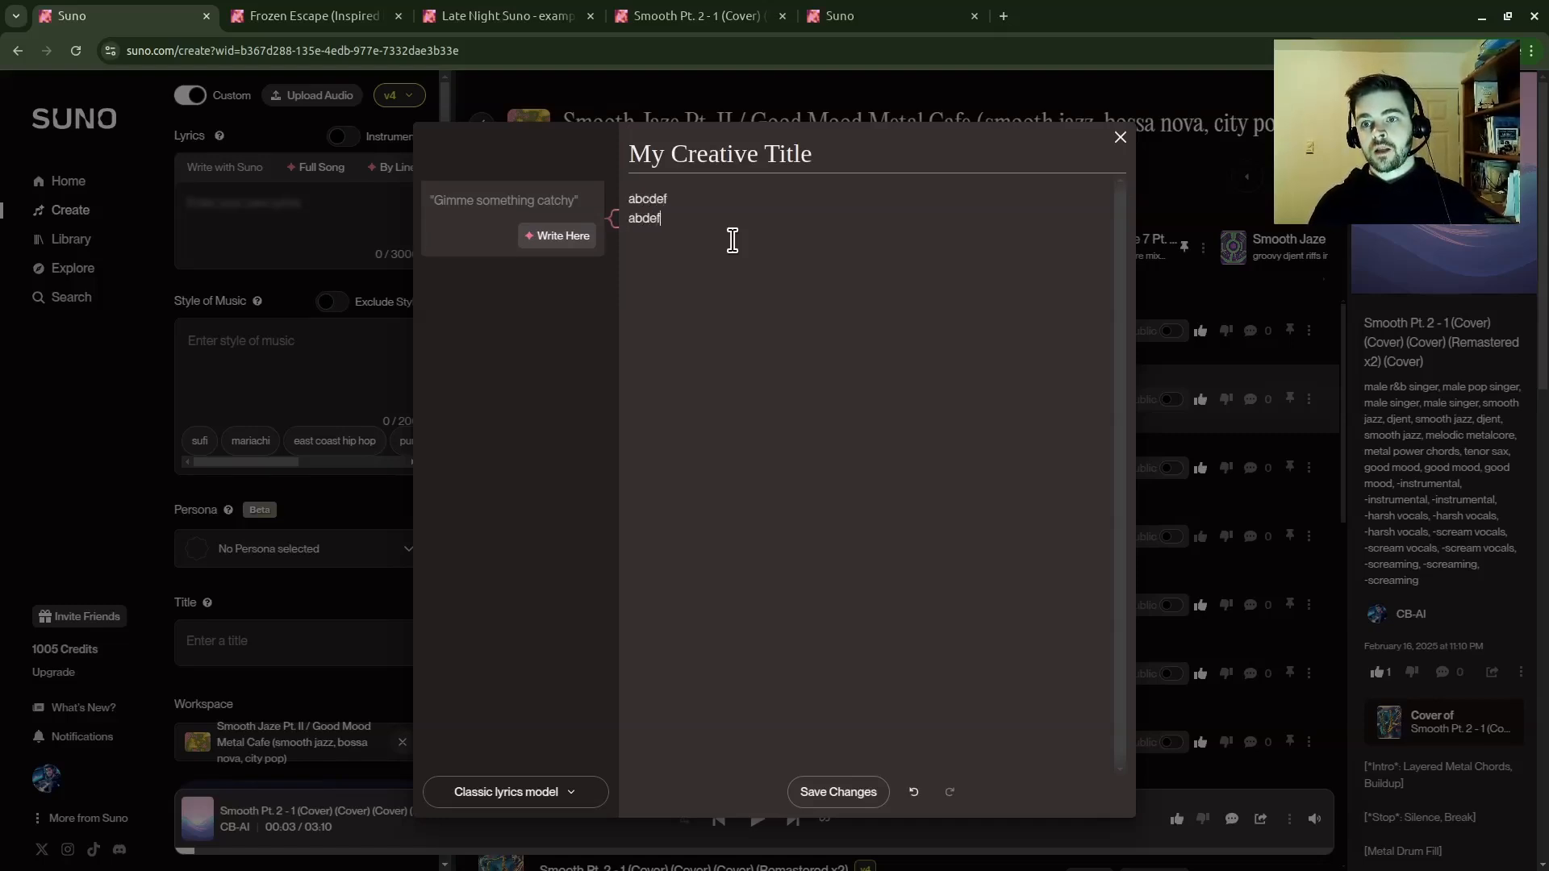
pyautogui.write('f')
pyautogui.press('Return')
pyautogui.moveTo(627, 196); pyautogui.dragTo(660, 215)
pyautogui.press('BackSpace')
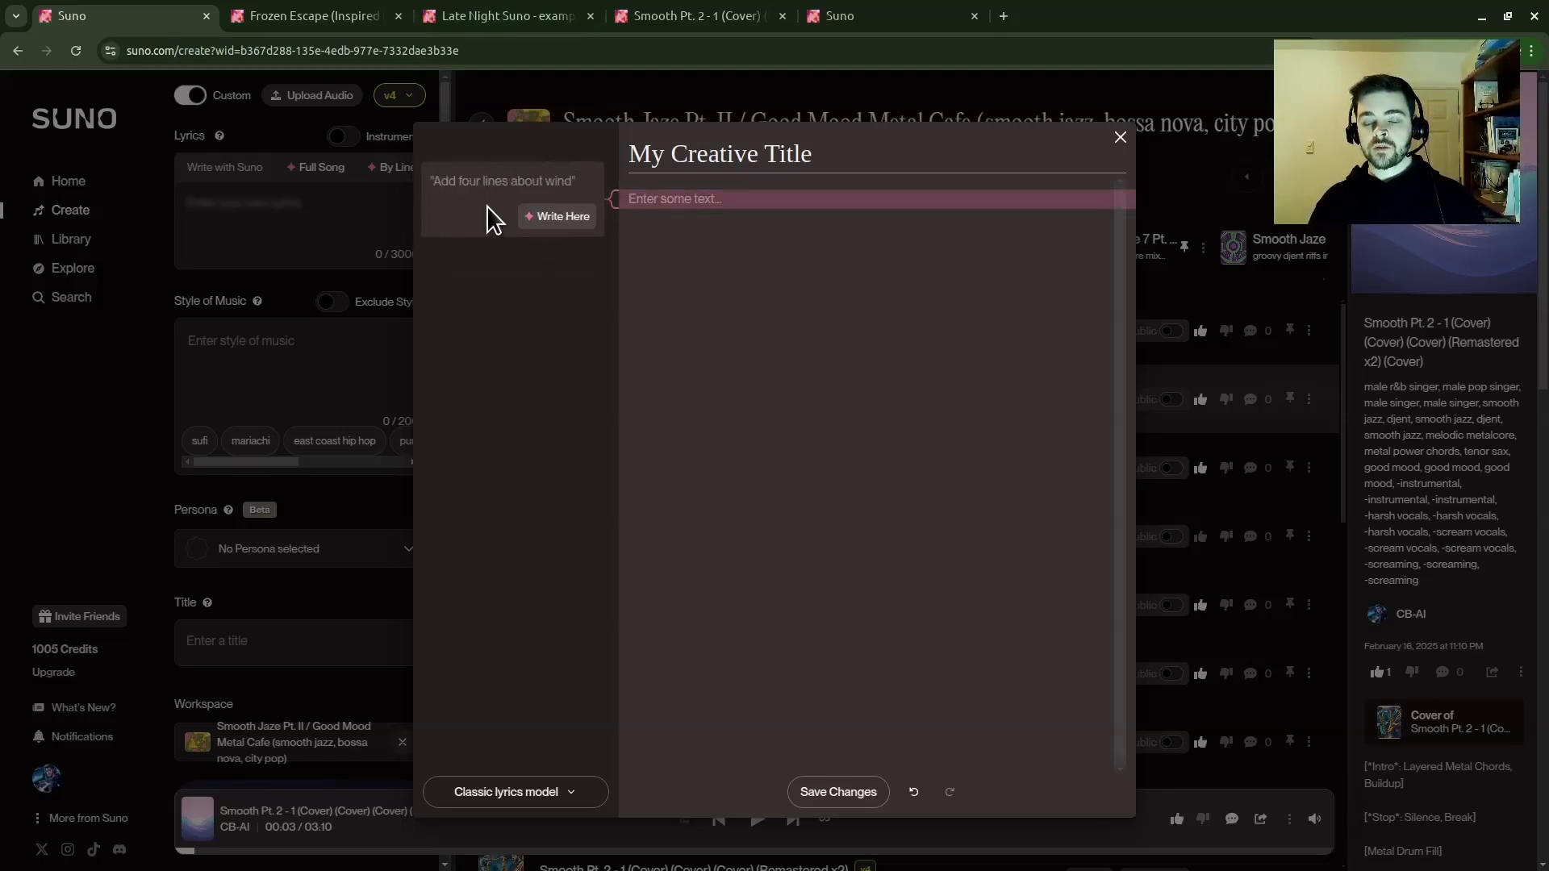
# - Generate lyrics from the writing prompt "add 4 lines about wind"
pyautogui.click(441, 187)
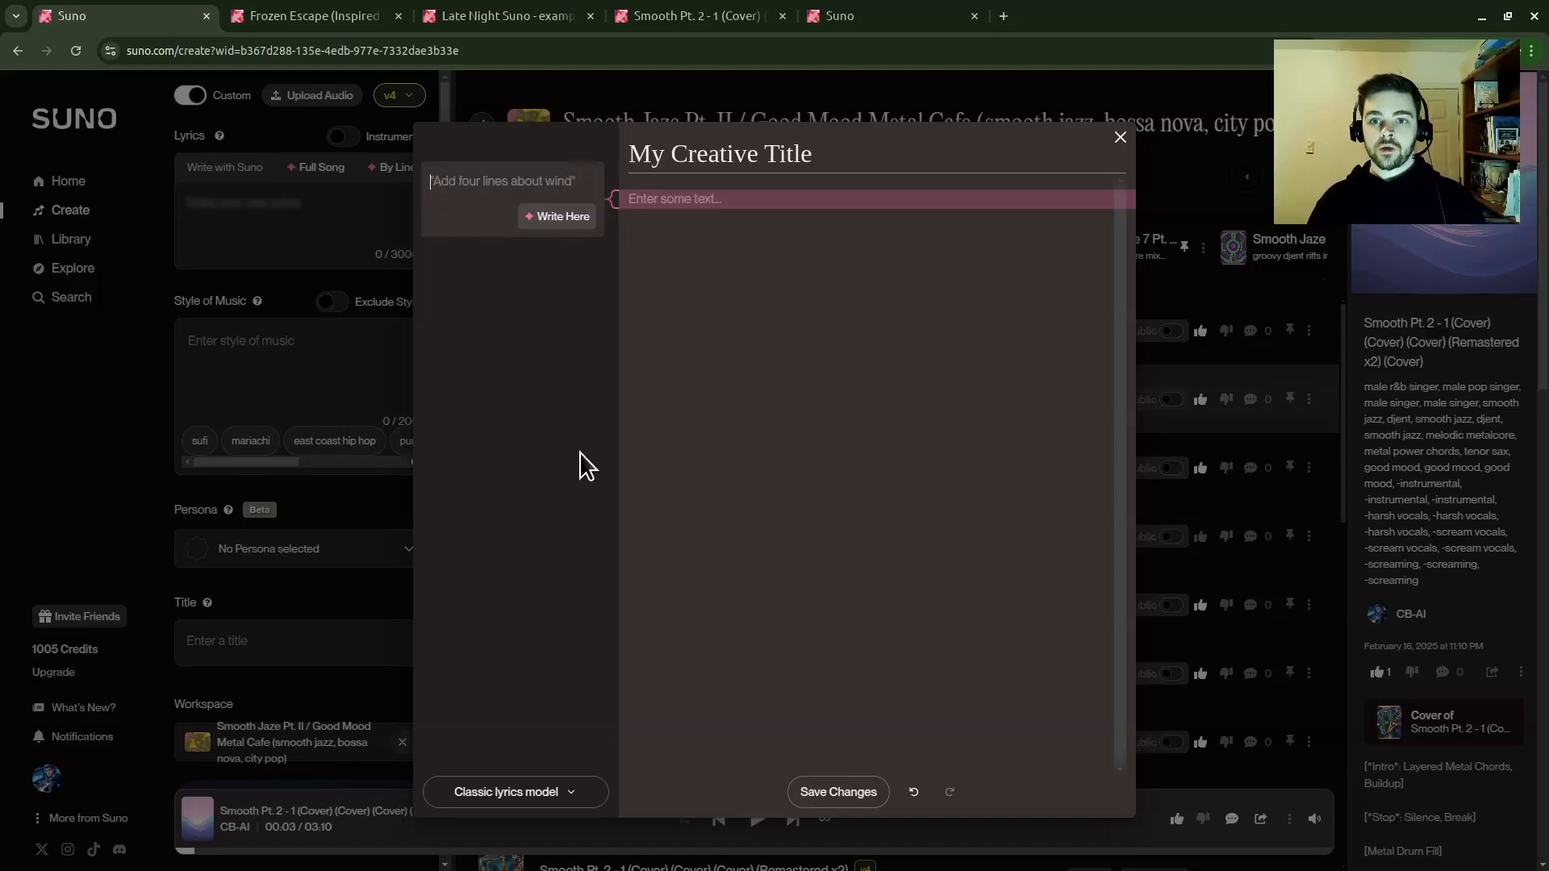
pyautogui.write('add 4 ')
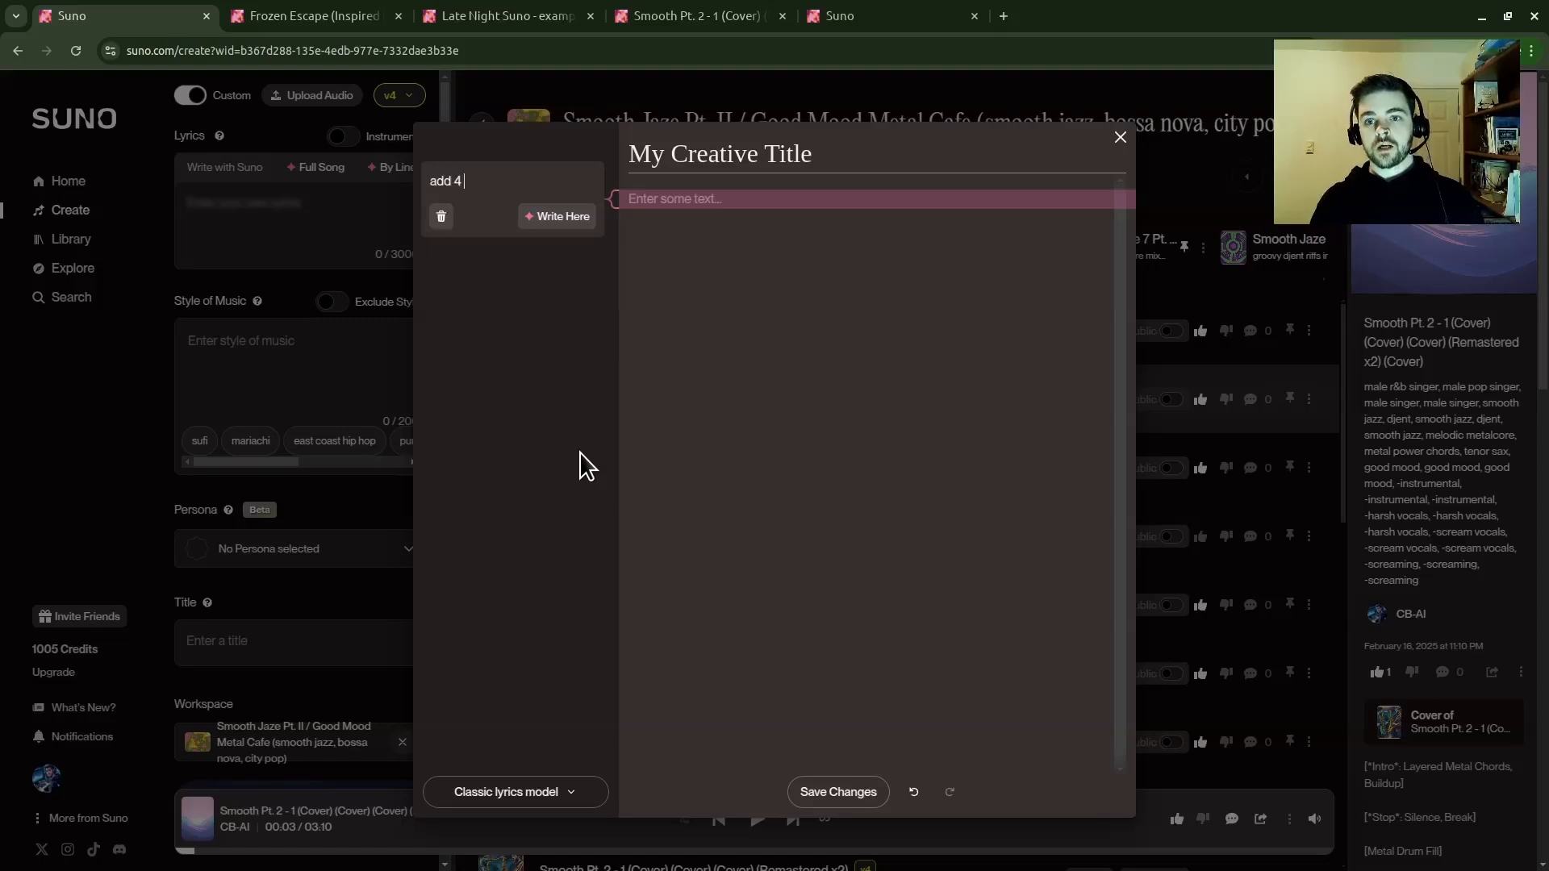
pyautogui.write('lyrics')
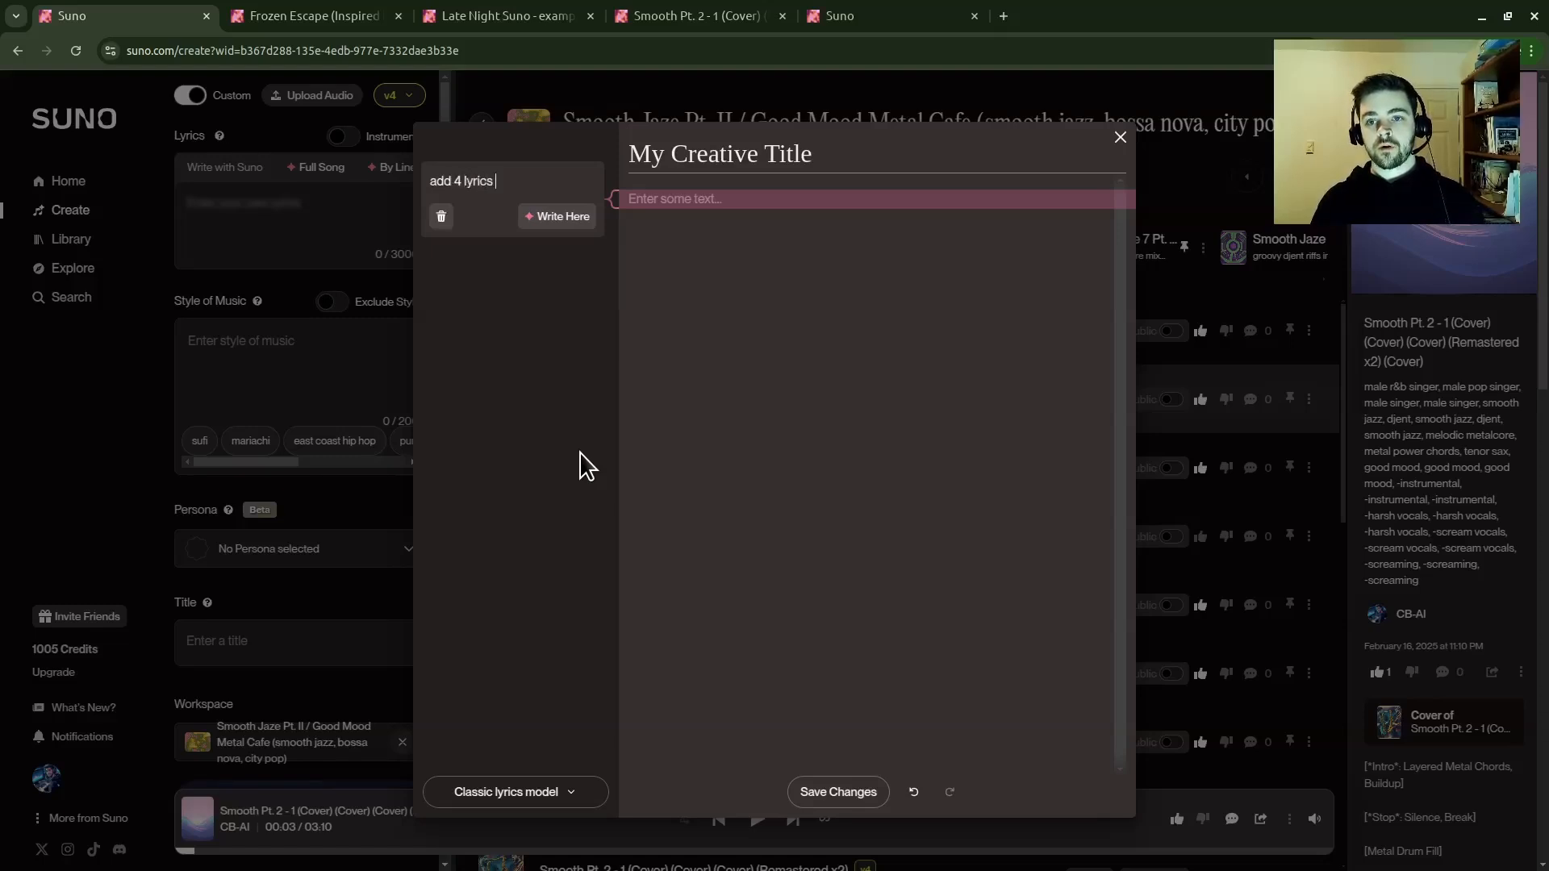
pyautogui.write('ines about wind')
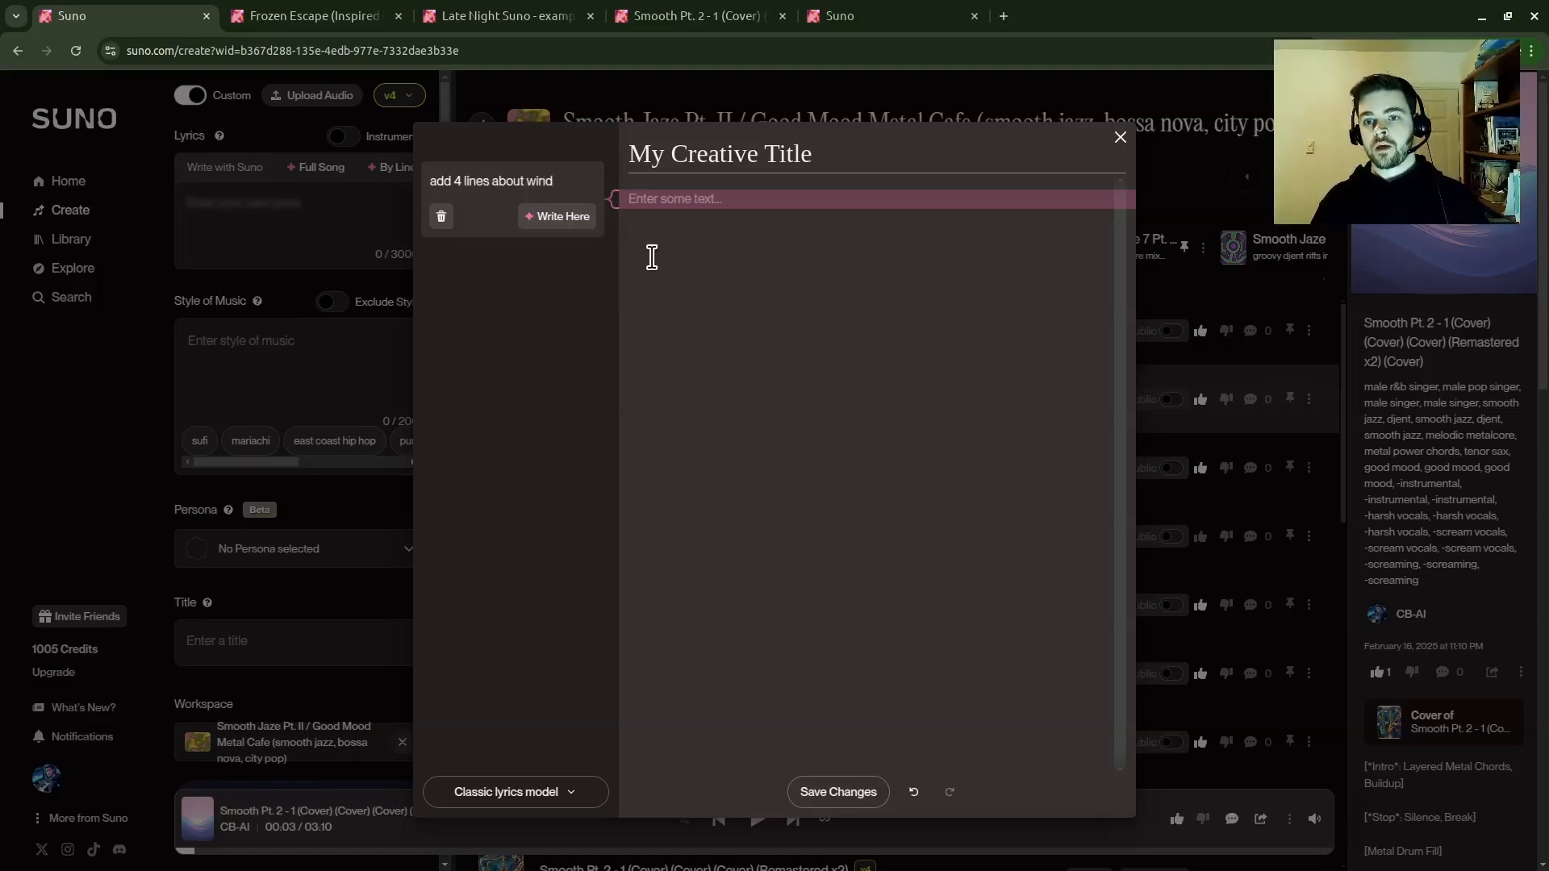
pyautogui.click(550, 218)
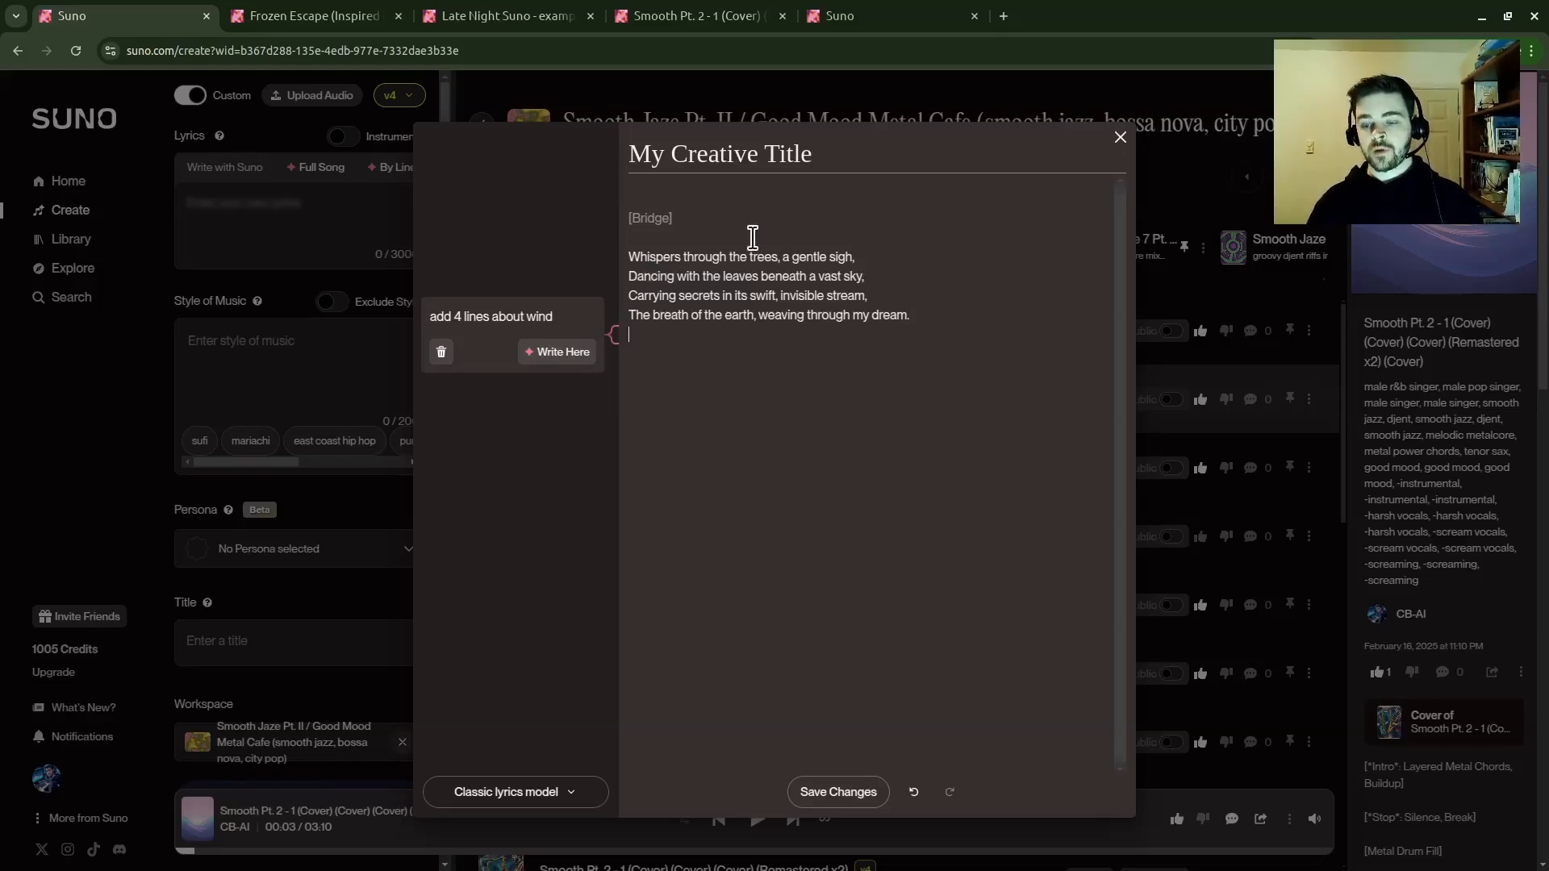
# - Delete the whole generated bridge about wind from the lyrics text
pyautogui.moveTo(992, 346); pyautogui.dragTo(551, 146)
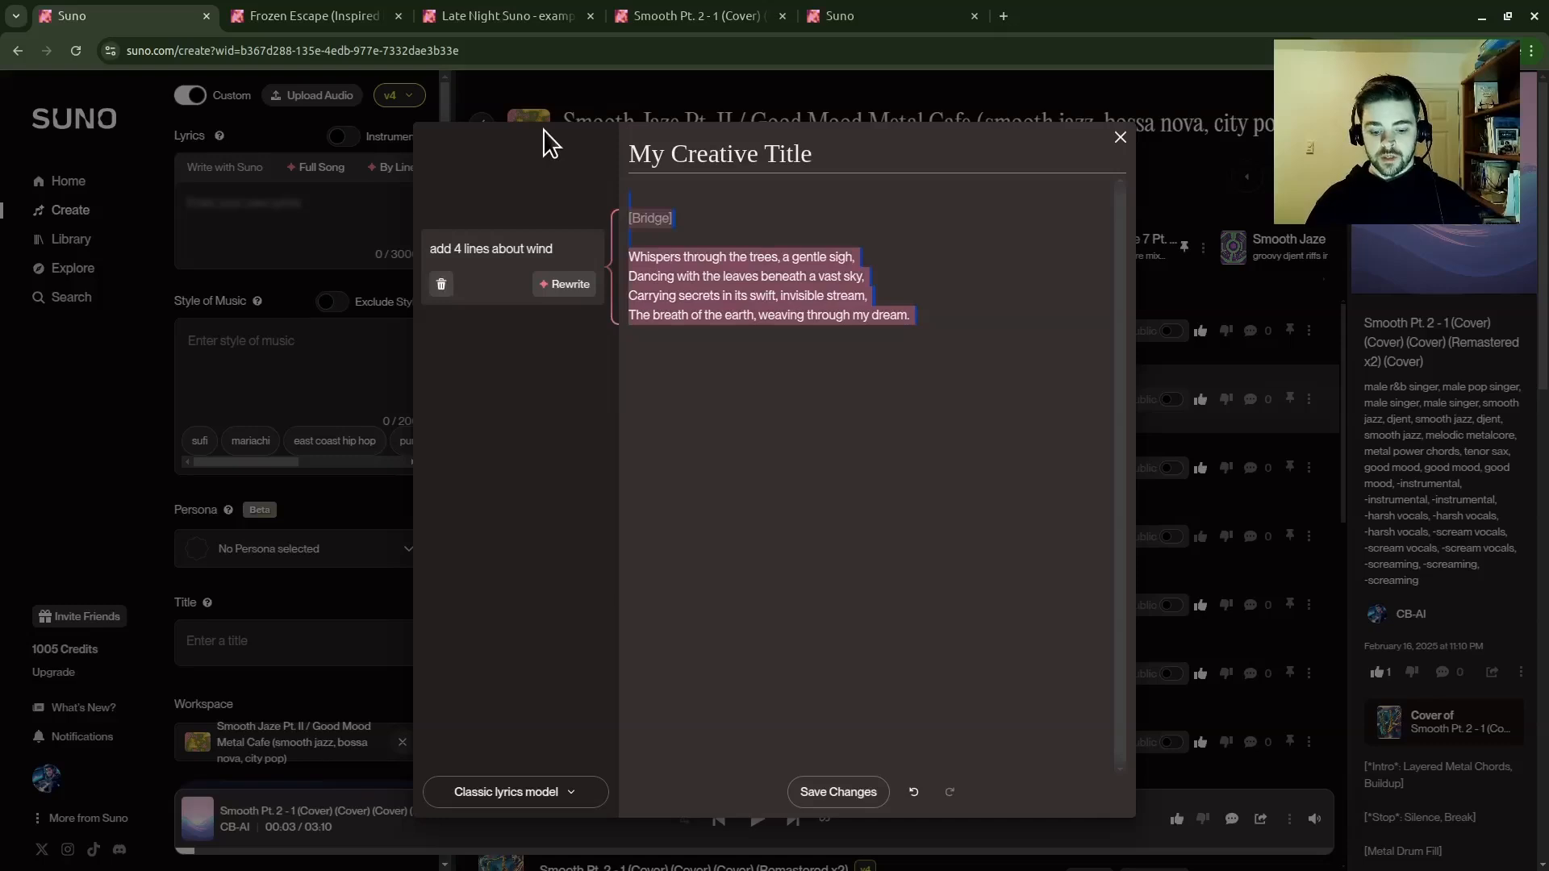
pyautogui.press('BackSpace')
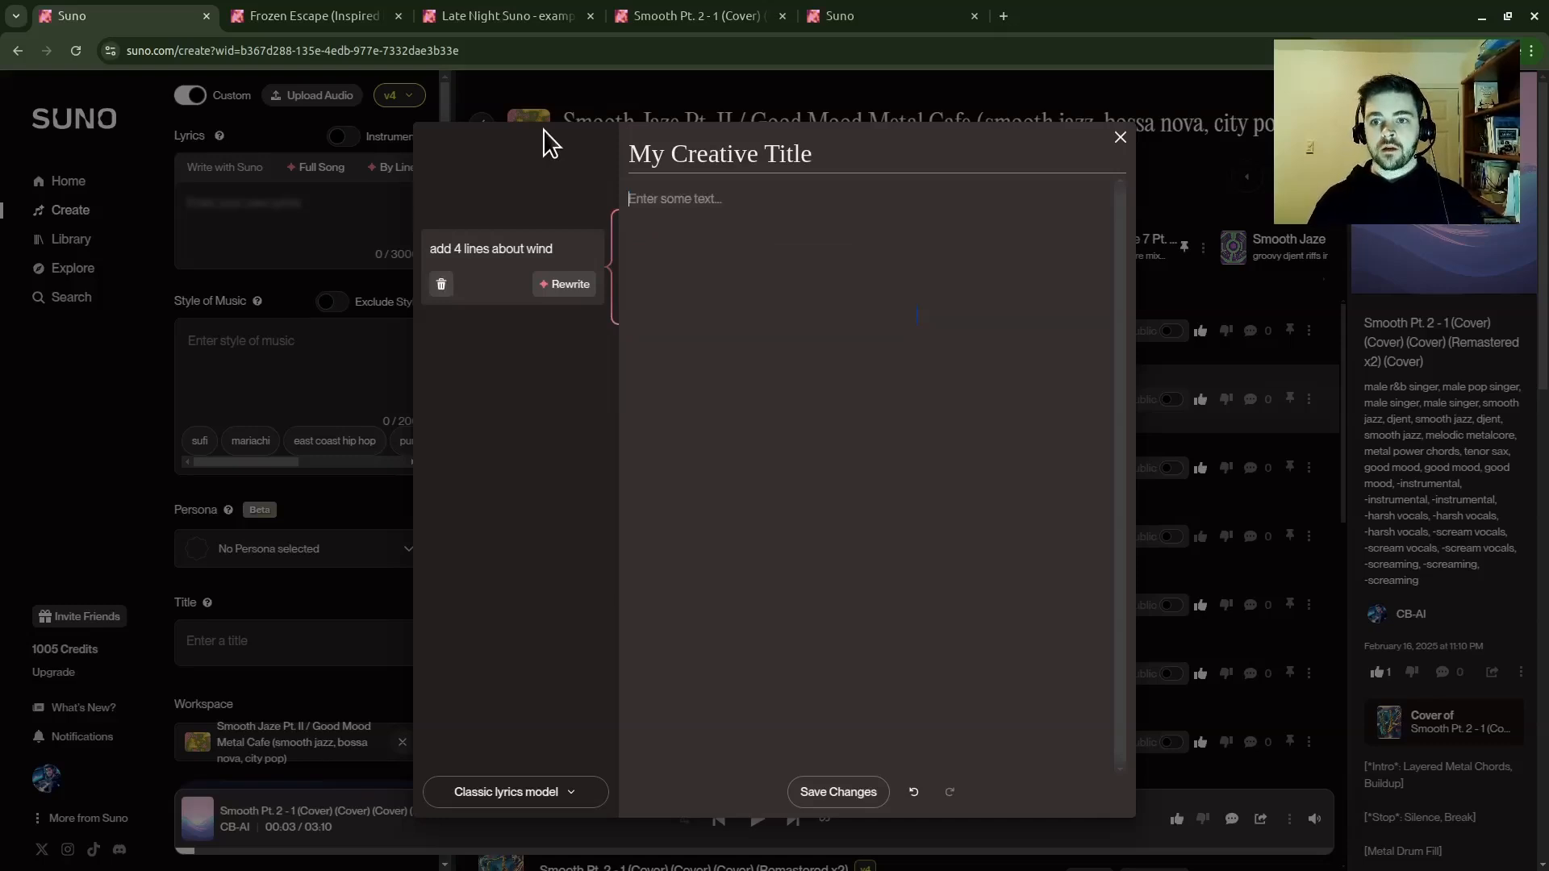
# - Replace the writing prompt with "add a verse about staying calm under pressure"
pyautogui.moveTo(572, 255); pyautogui.dragTo(387, 249)
pyautogui.click(558, 248)
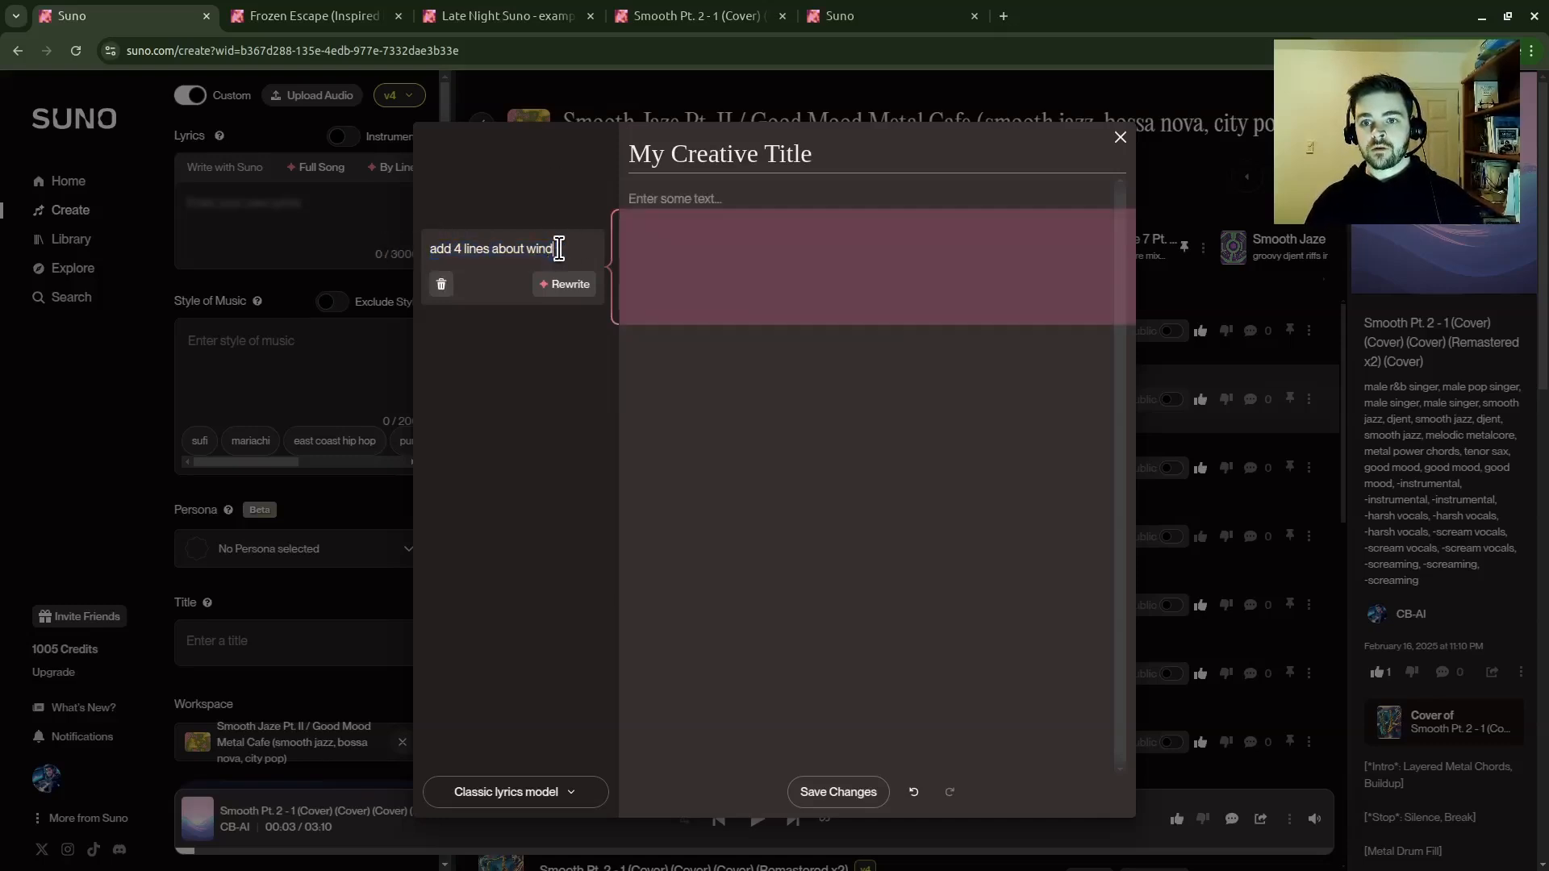
pyautogui.moveTo(558, 248); pyautogui.dragTo(451, 250)
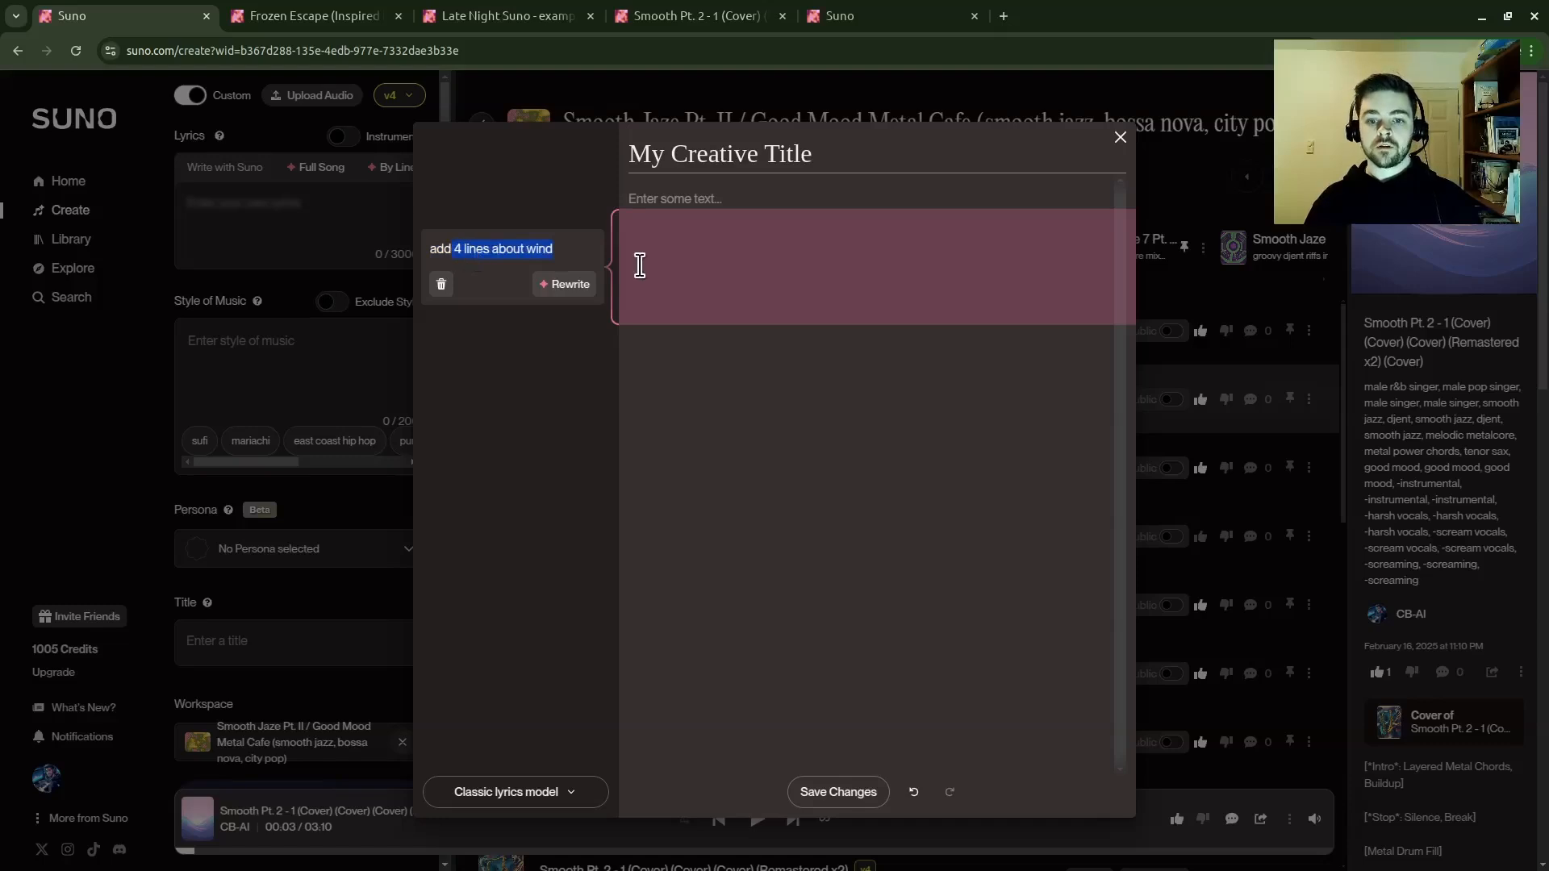
pyautogui.press('BackSpace')
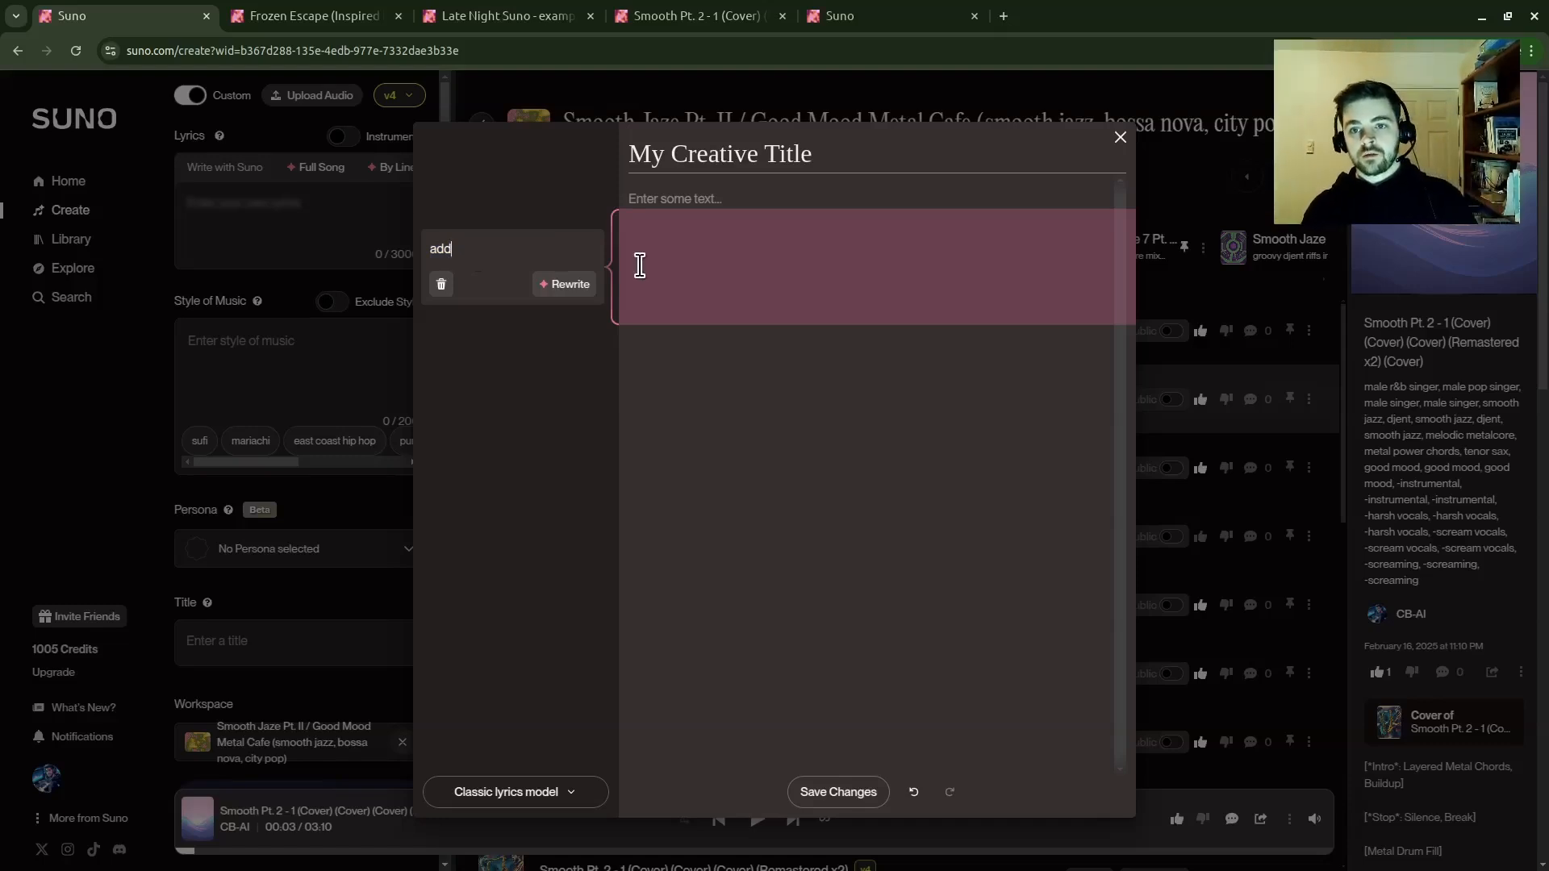
pyautogui.press('BackSpace')
pyautogui.press('BackSpace')
pyautogui.press('BackSpace')
pyautogui.write('add a')
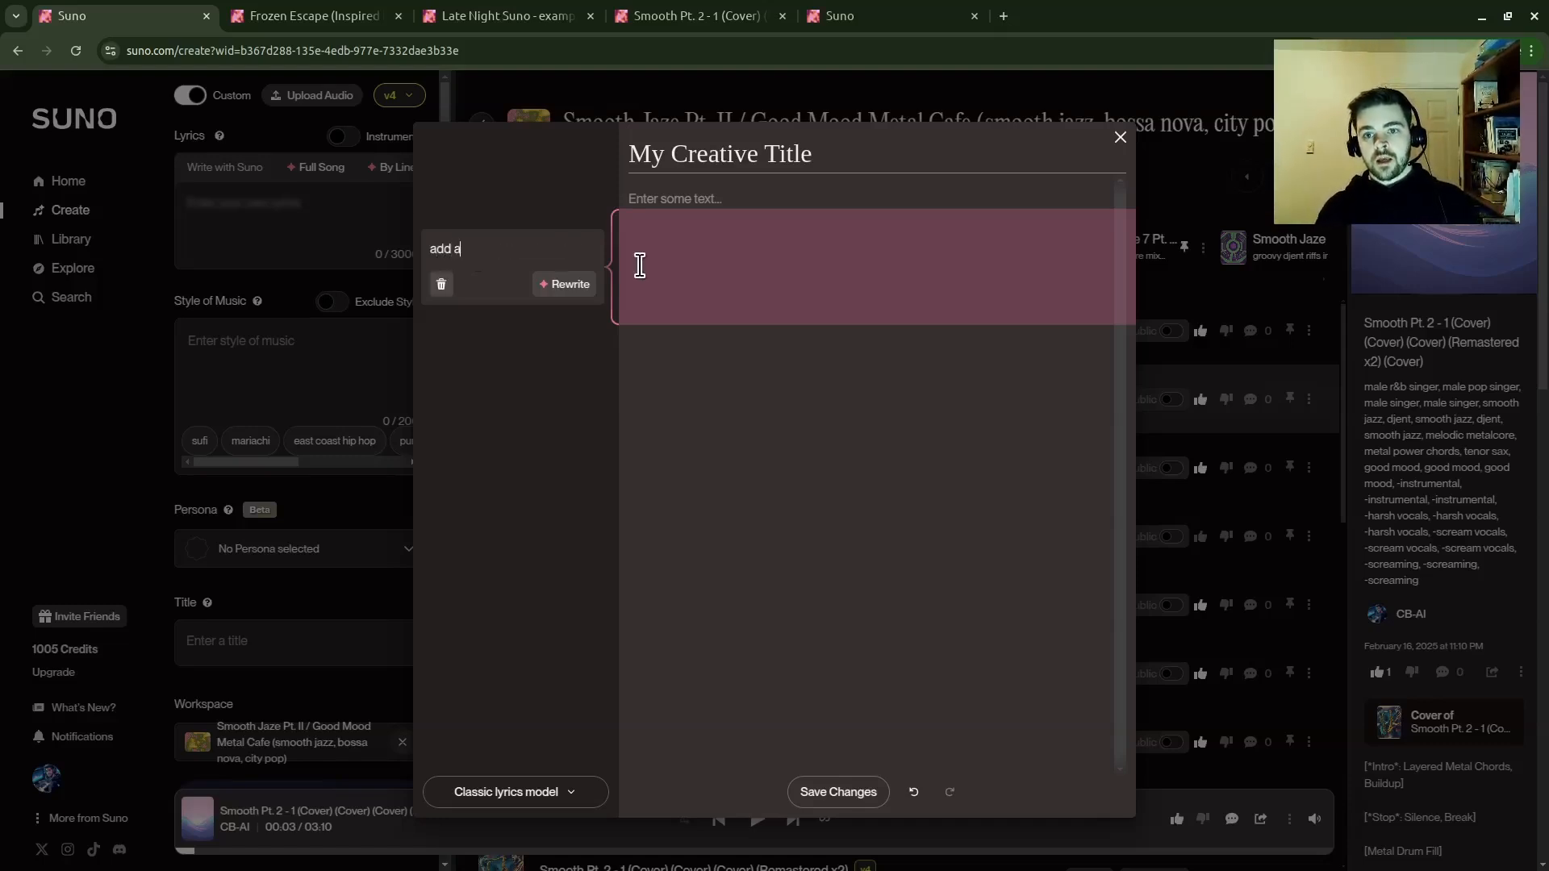
pyautogui.write(' version')
pyautogui.press('BackSpace')
pyautogui.press('BackSpace')
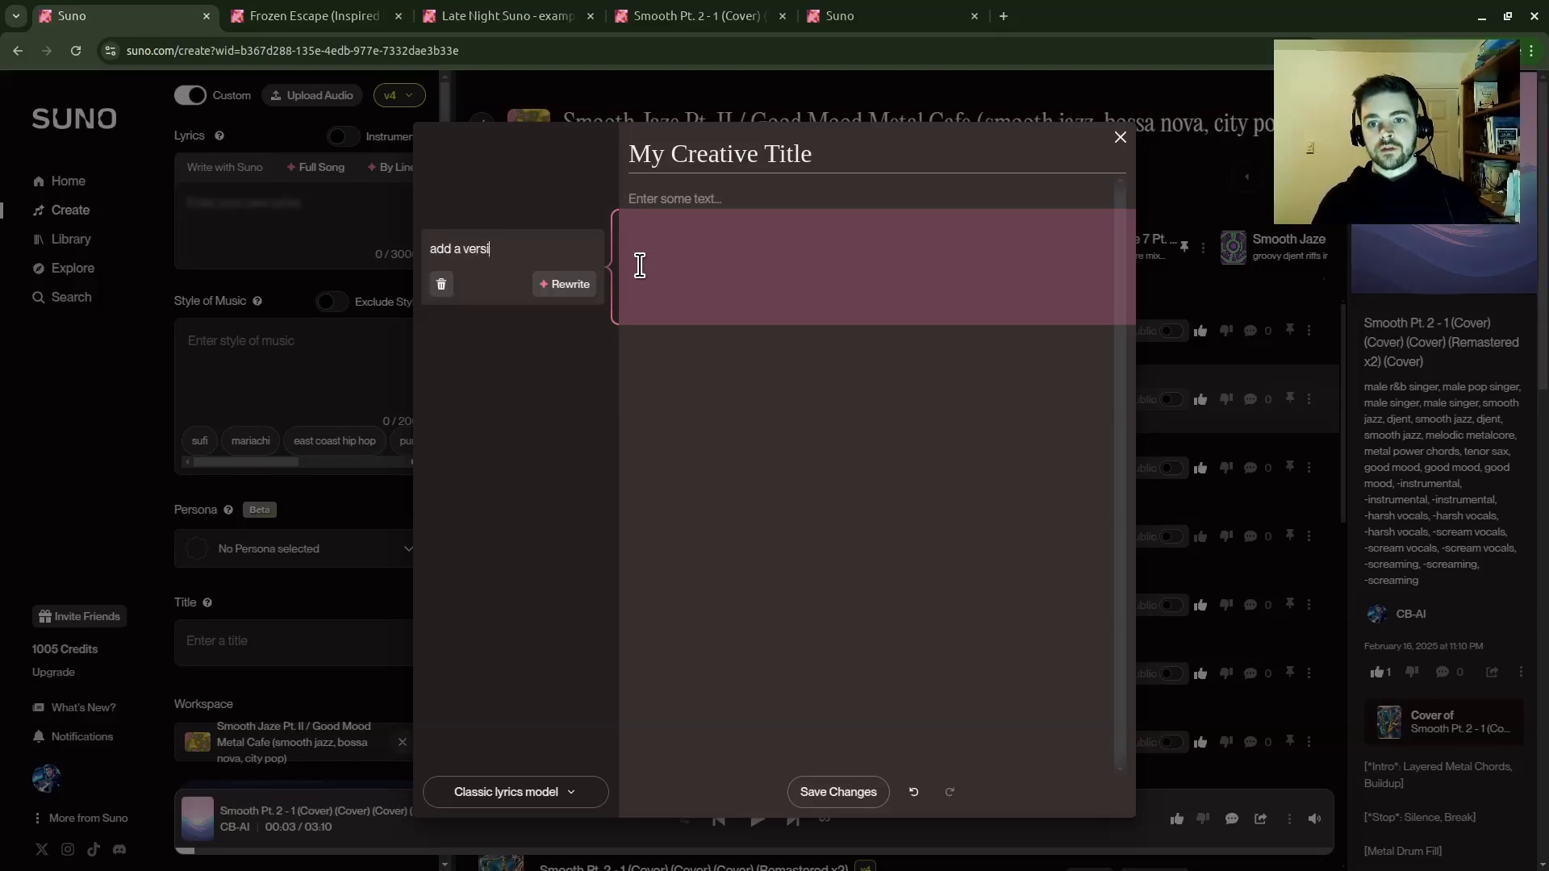
pyautogui.write('about stay')
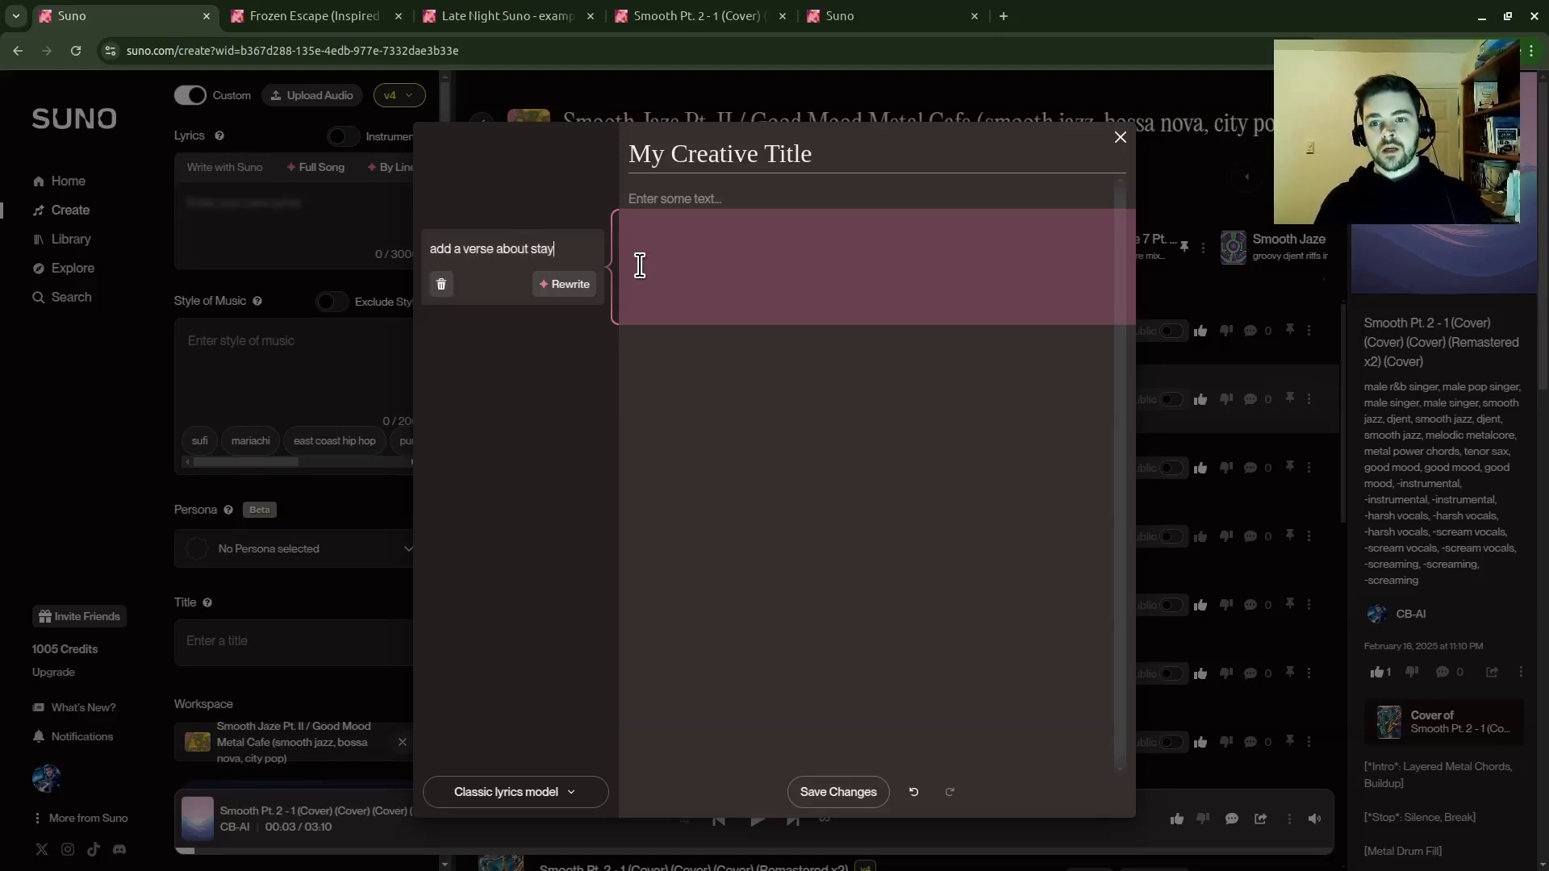
pyautogui.write('ing calm und')
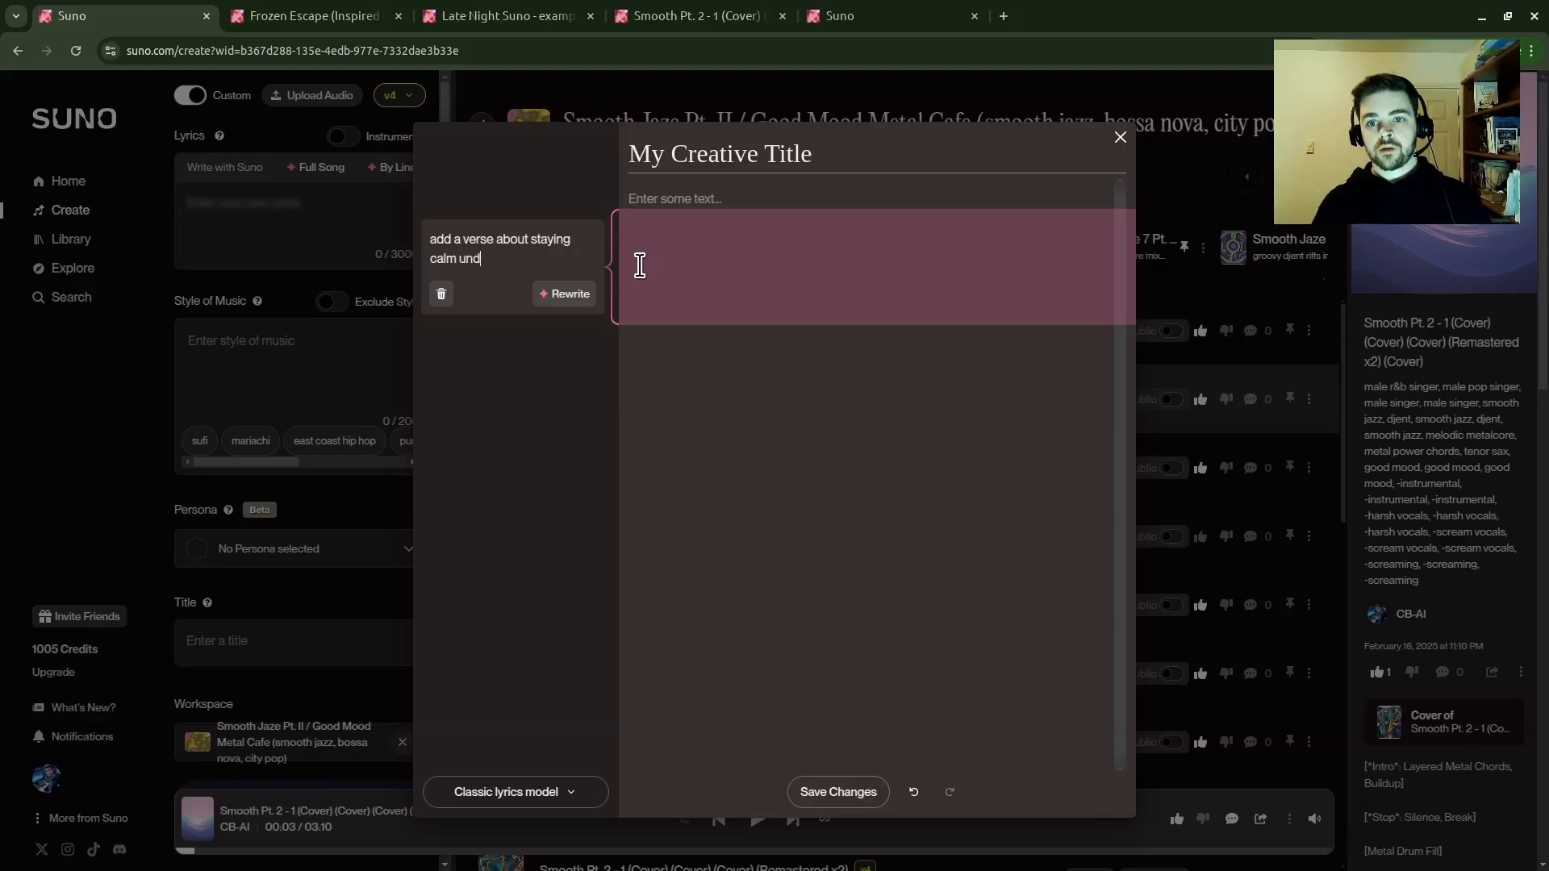
pyautogui.write('er pressure')
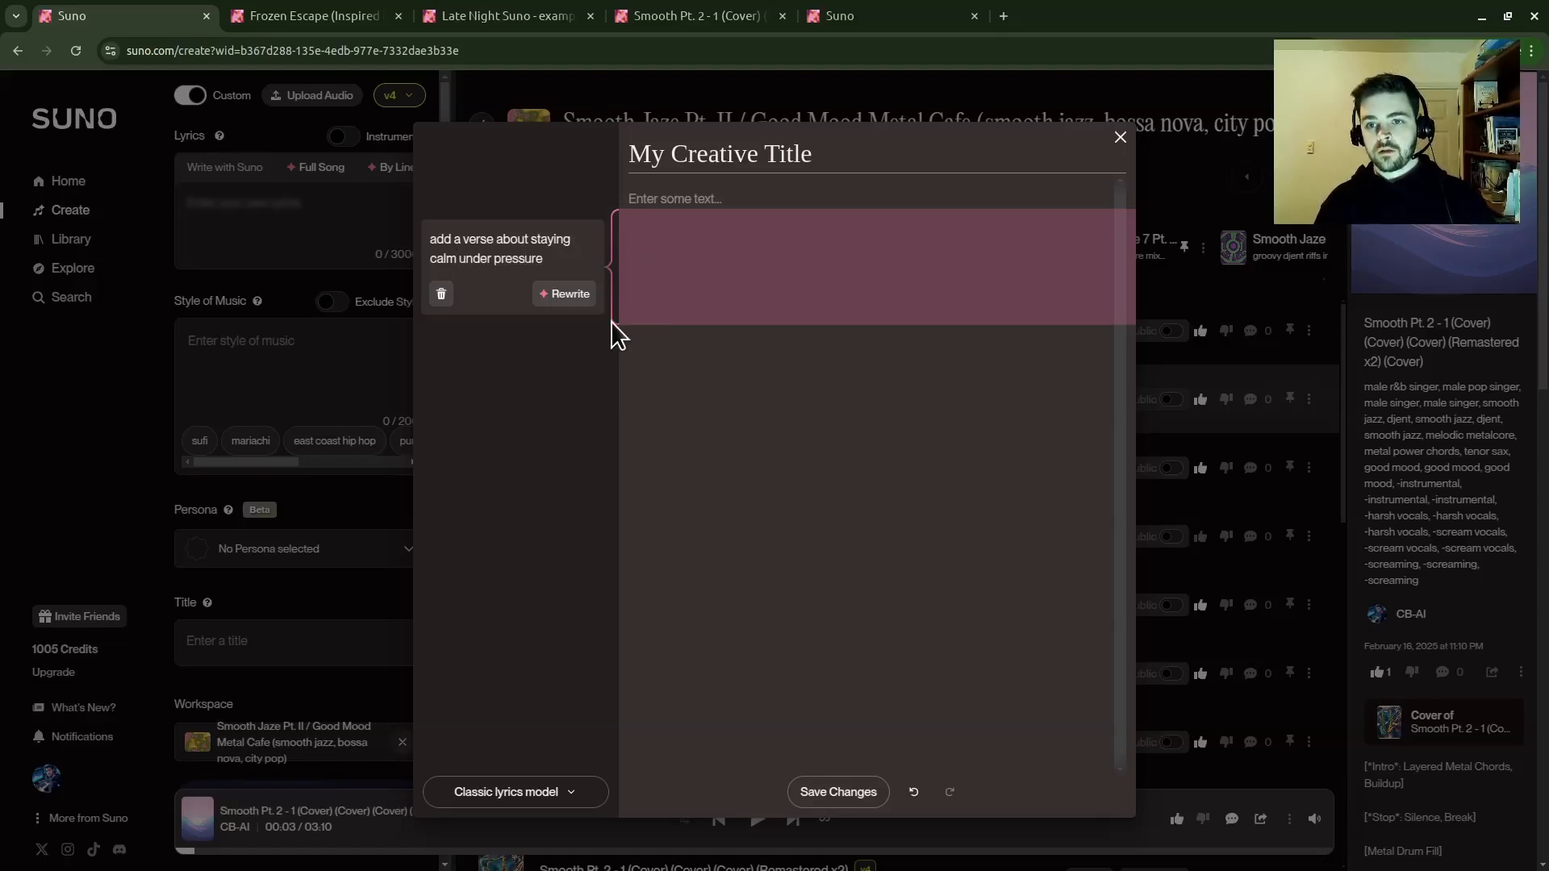
# - Generate the verse from the prompt into the empty lyrics text
pyautogui.click(575, 300)
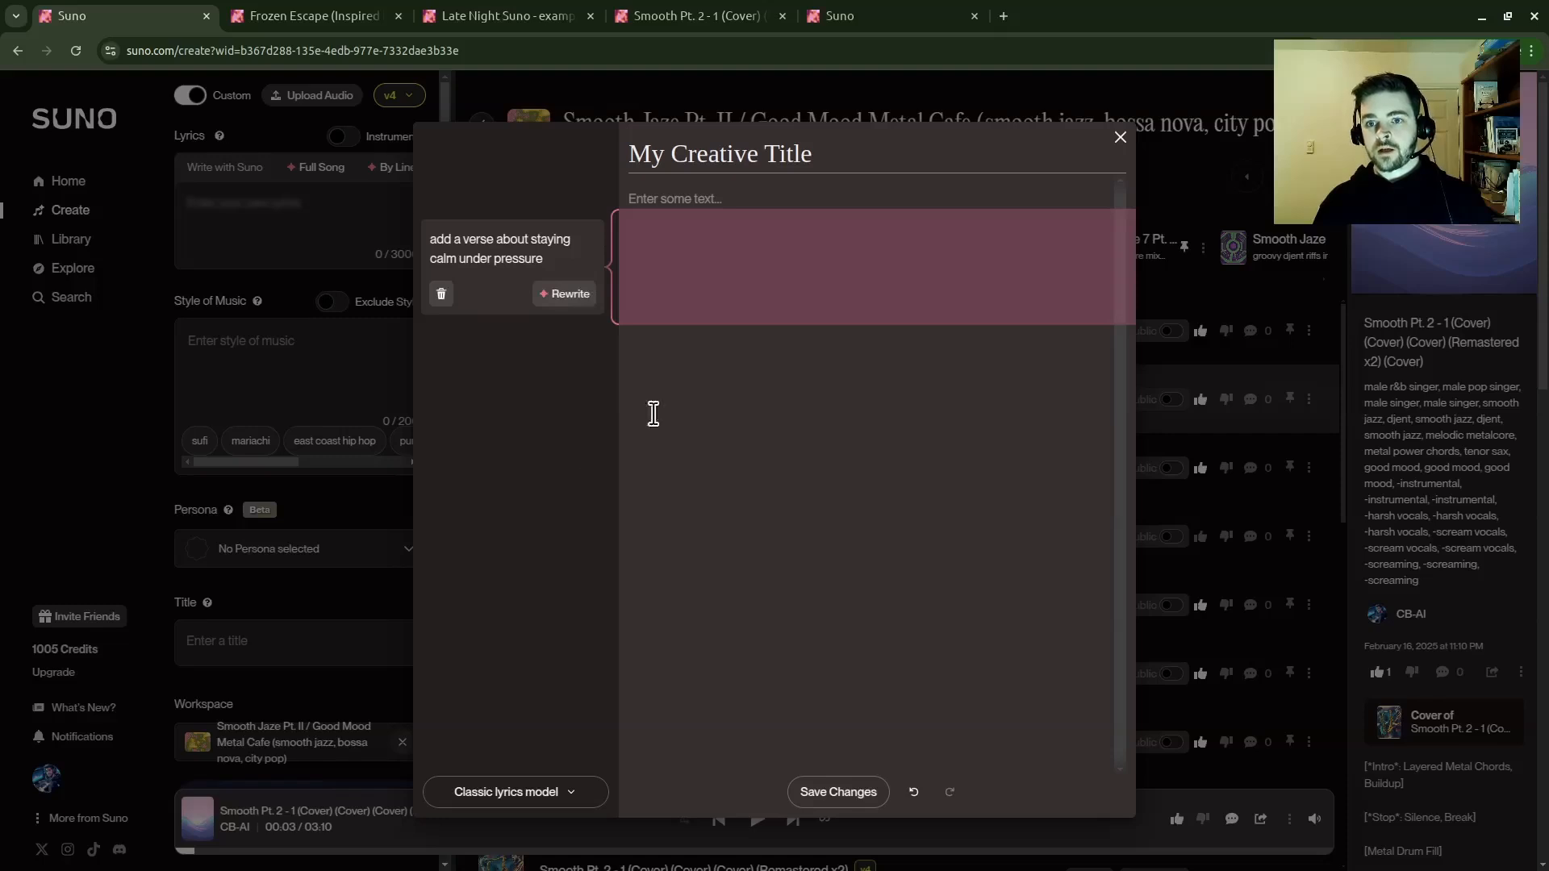
pyautogui.click(745, 372)
pyautogui.click(537, 228)
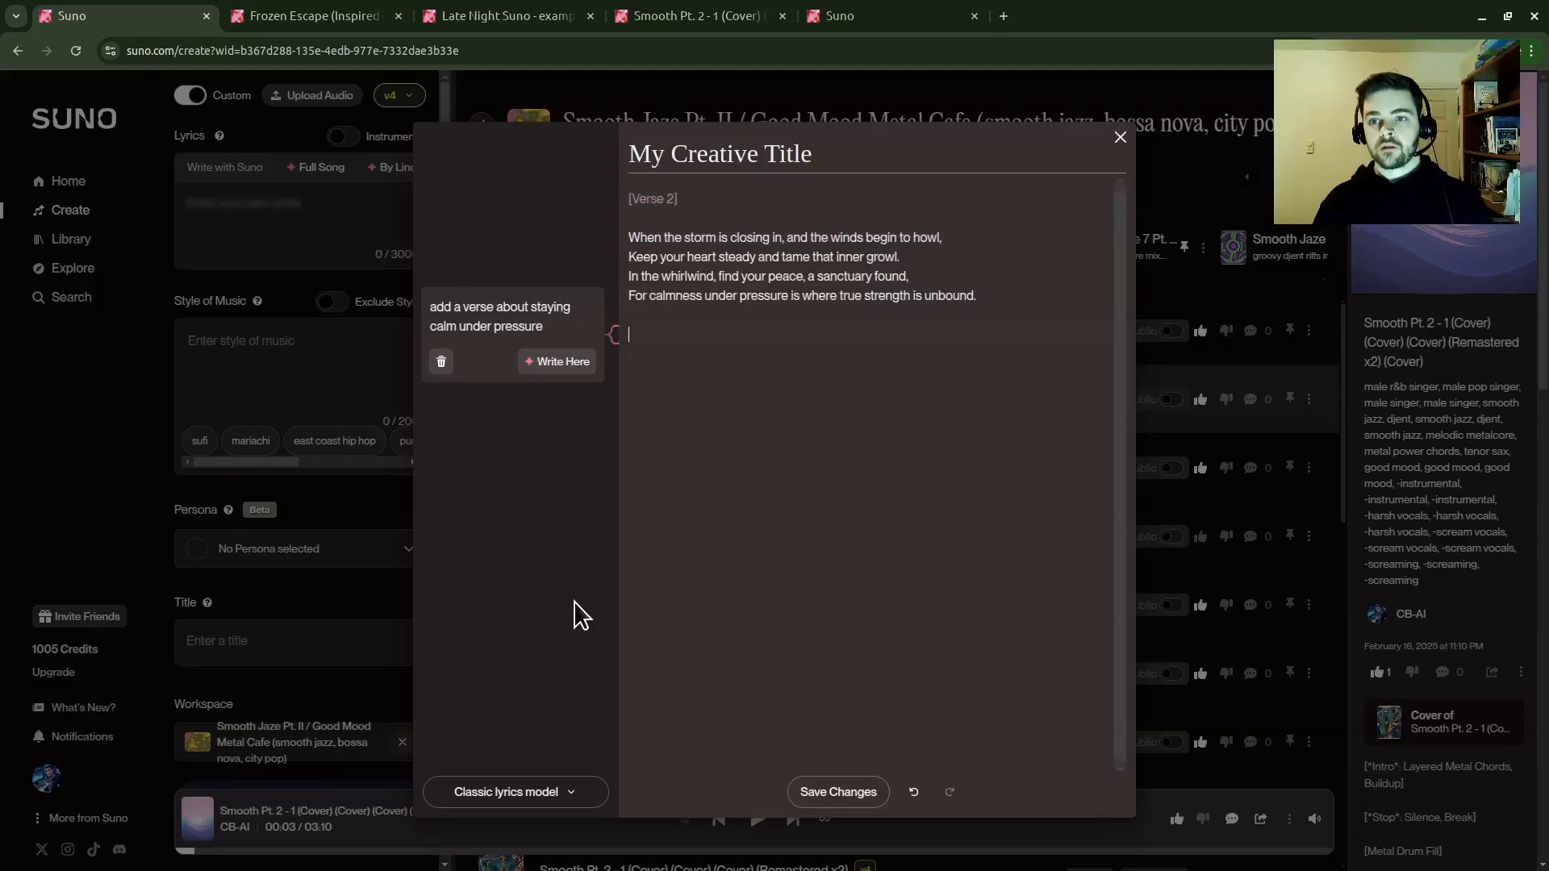
# - Relabel the generated verse as [Verse 1] and place the insertion point below its last line
pyautogui.click(676, 199)
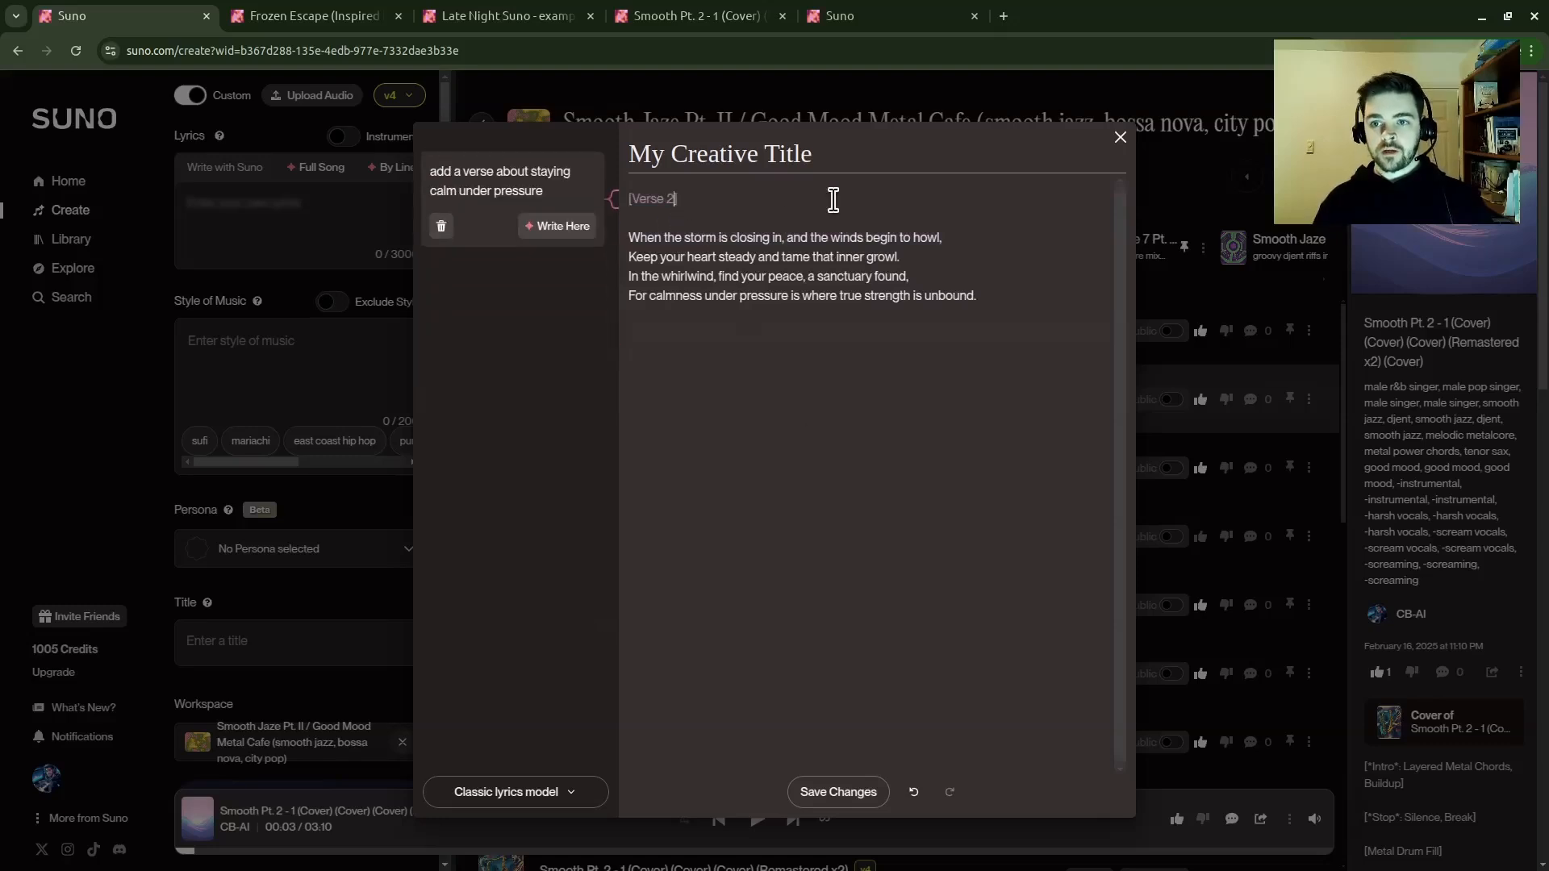
pyautogui.click(986, 357)
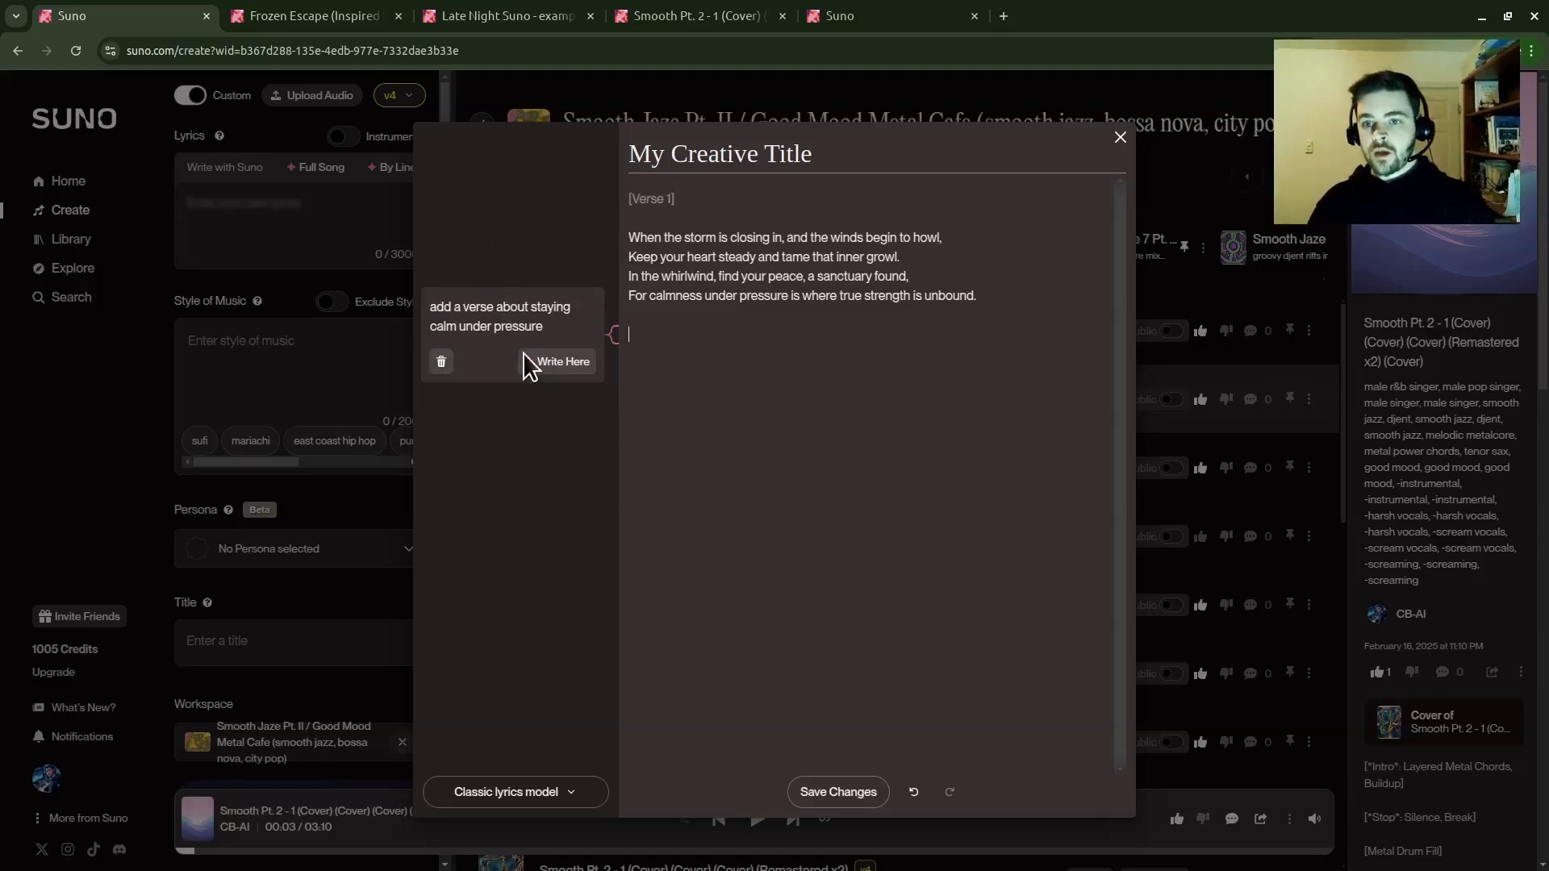
# - Reword the prompt to "add a catchy chorus about staying calm under pressure" and generate the chorus below the verse
pyautogui.click(493, 307)
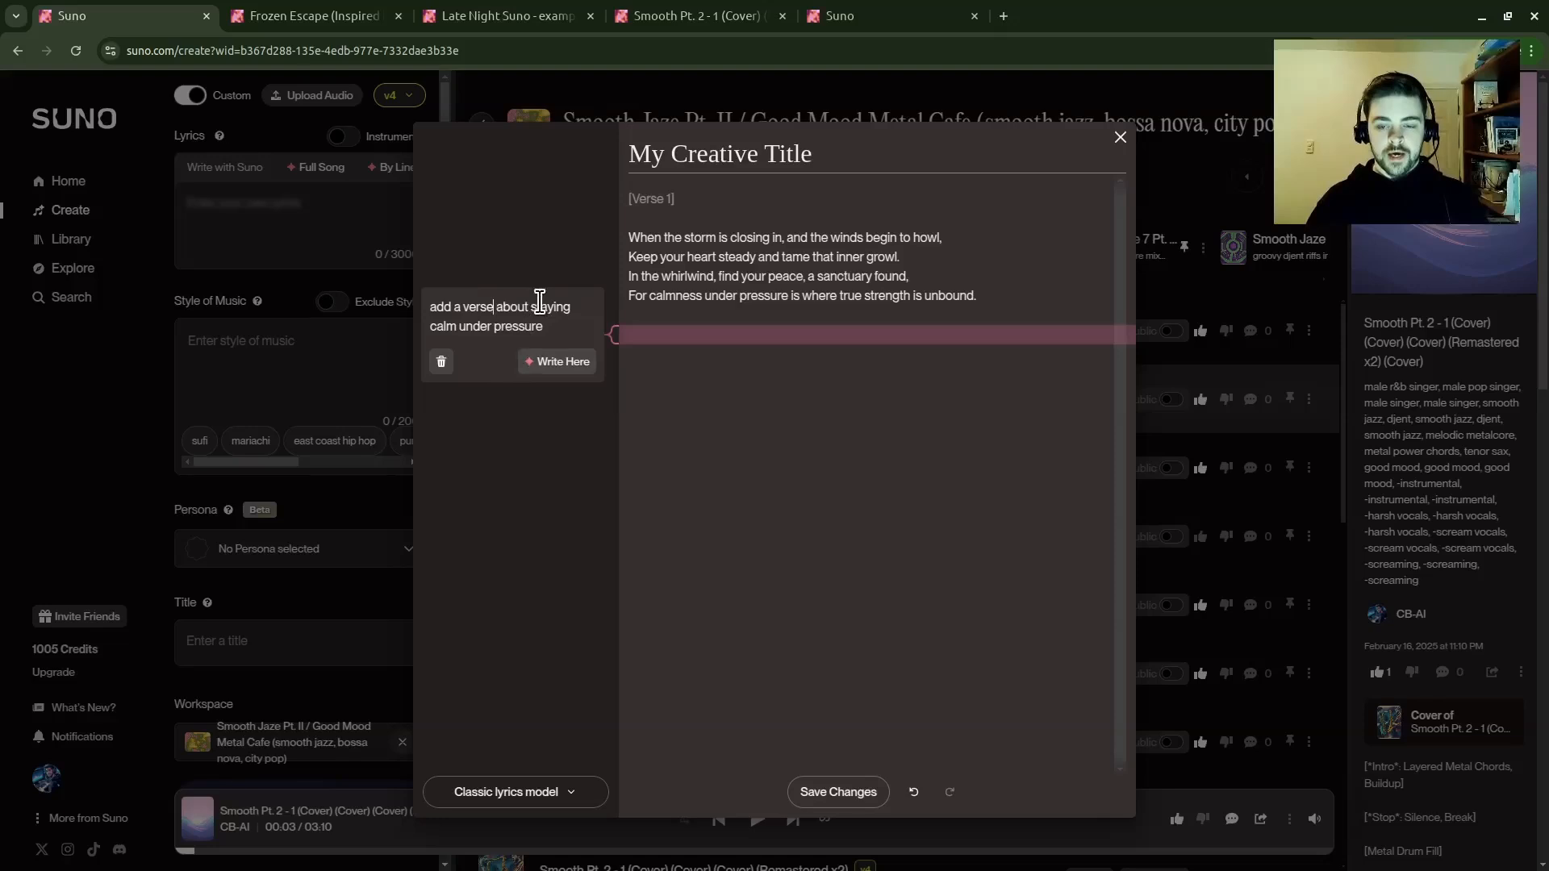
pyautogui.press('BackSpace')
pyautogui.press('BackSpace')
pyautogui.press('BackSpace')
pyautogui.press('BackSpace')
pyautogui.press('BackSpace')
pyautogui.write('chorus')
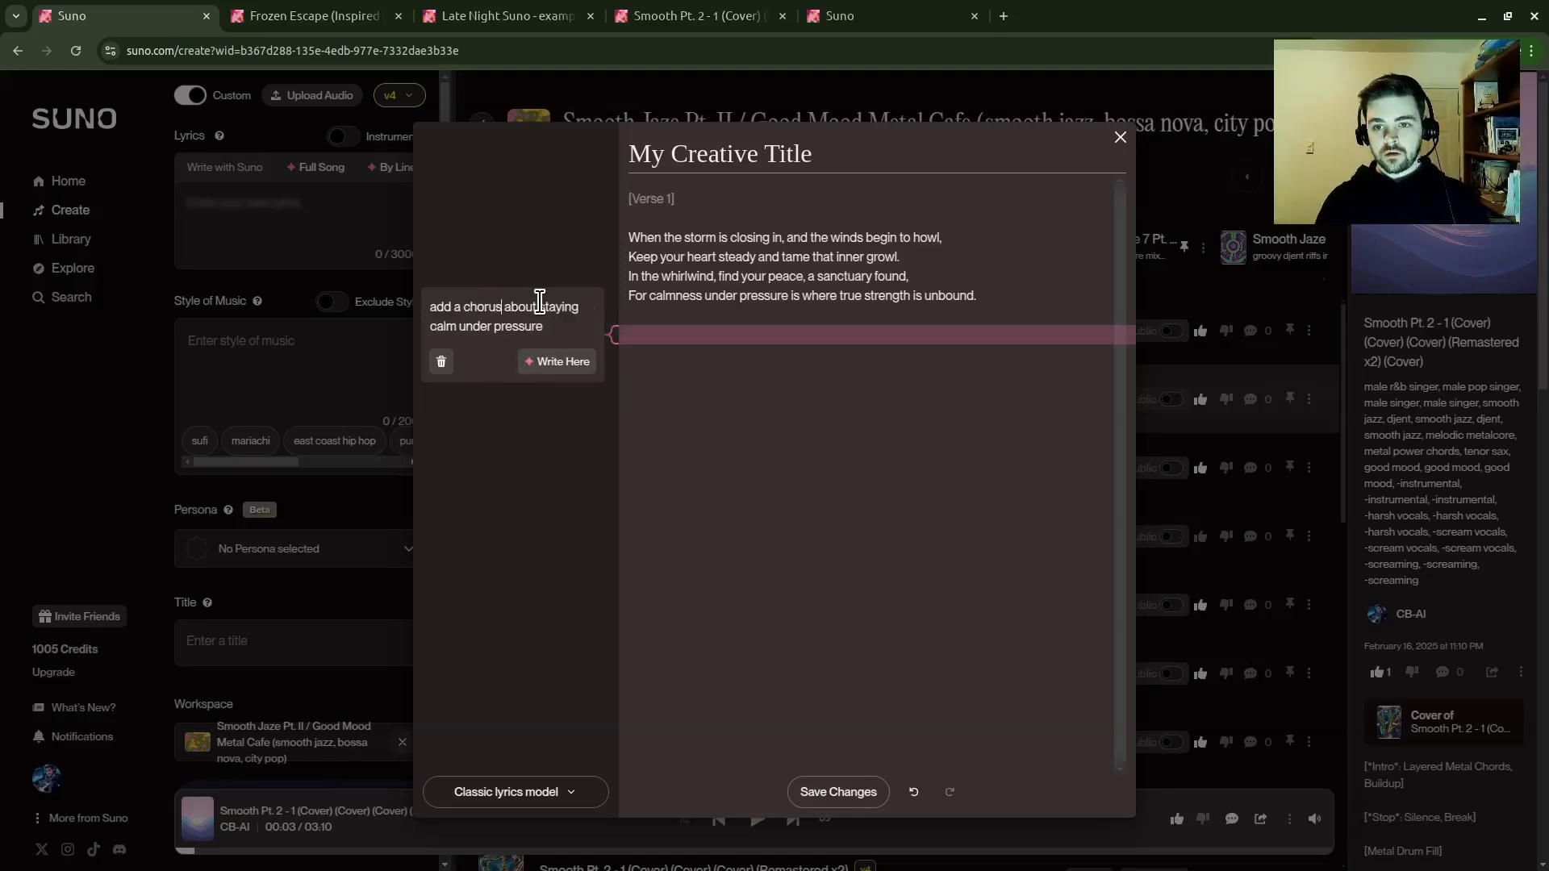
pyautogui.moveTo(574, 322); pyautogui.dragTo(458, 309)
pyautogui.click(460, 308)
pyautogui.write('ca')
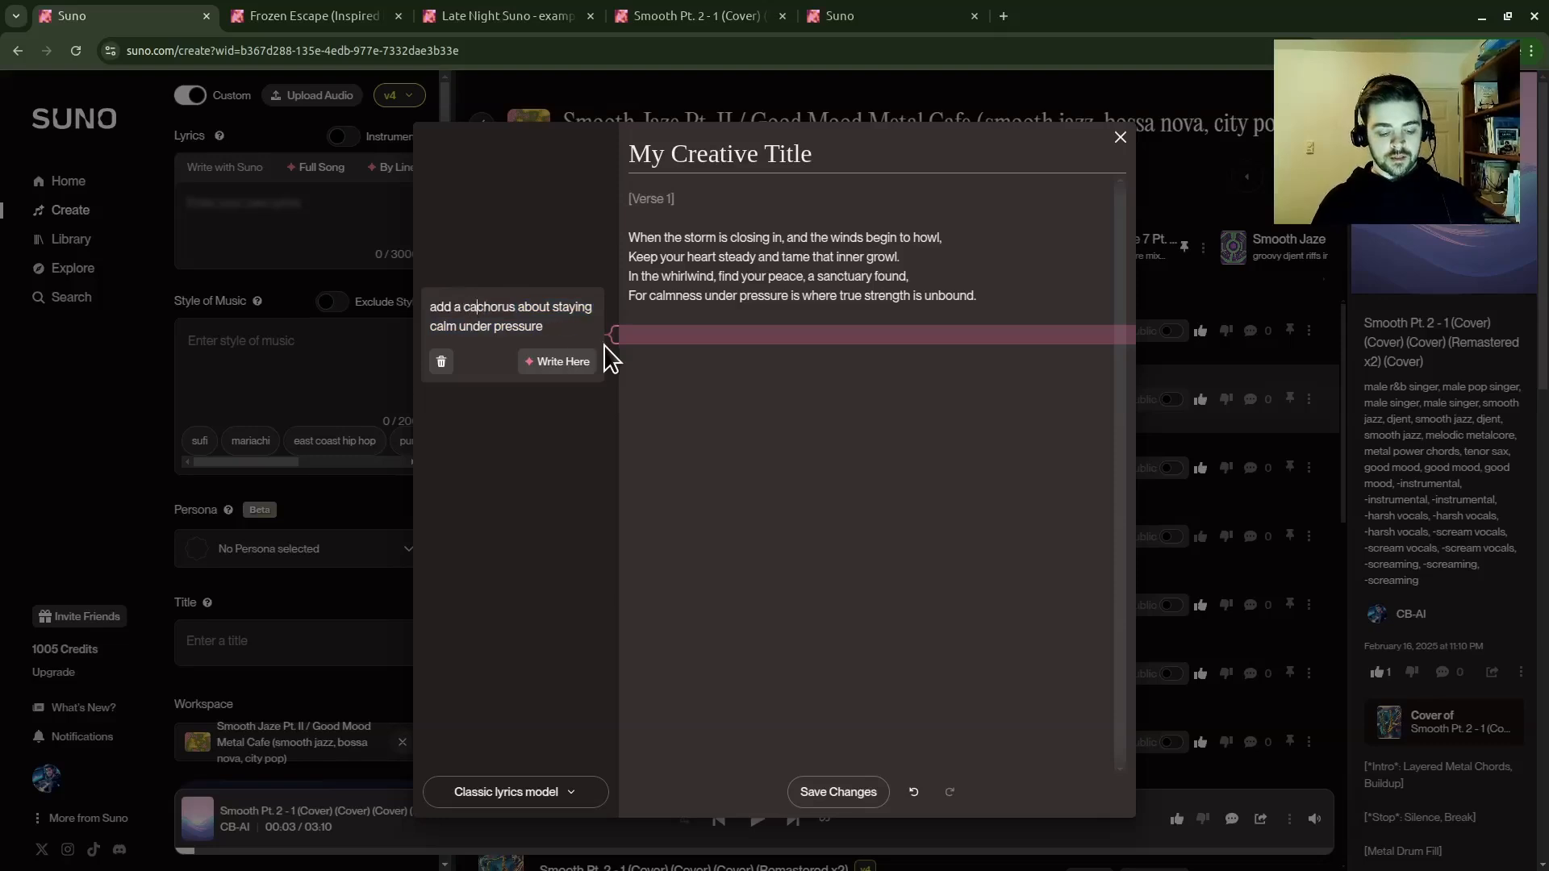
pyautogui.write('tchy')
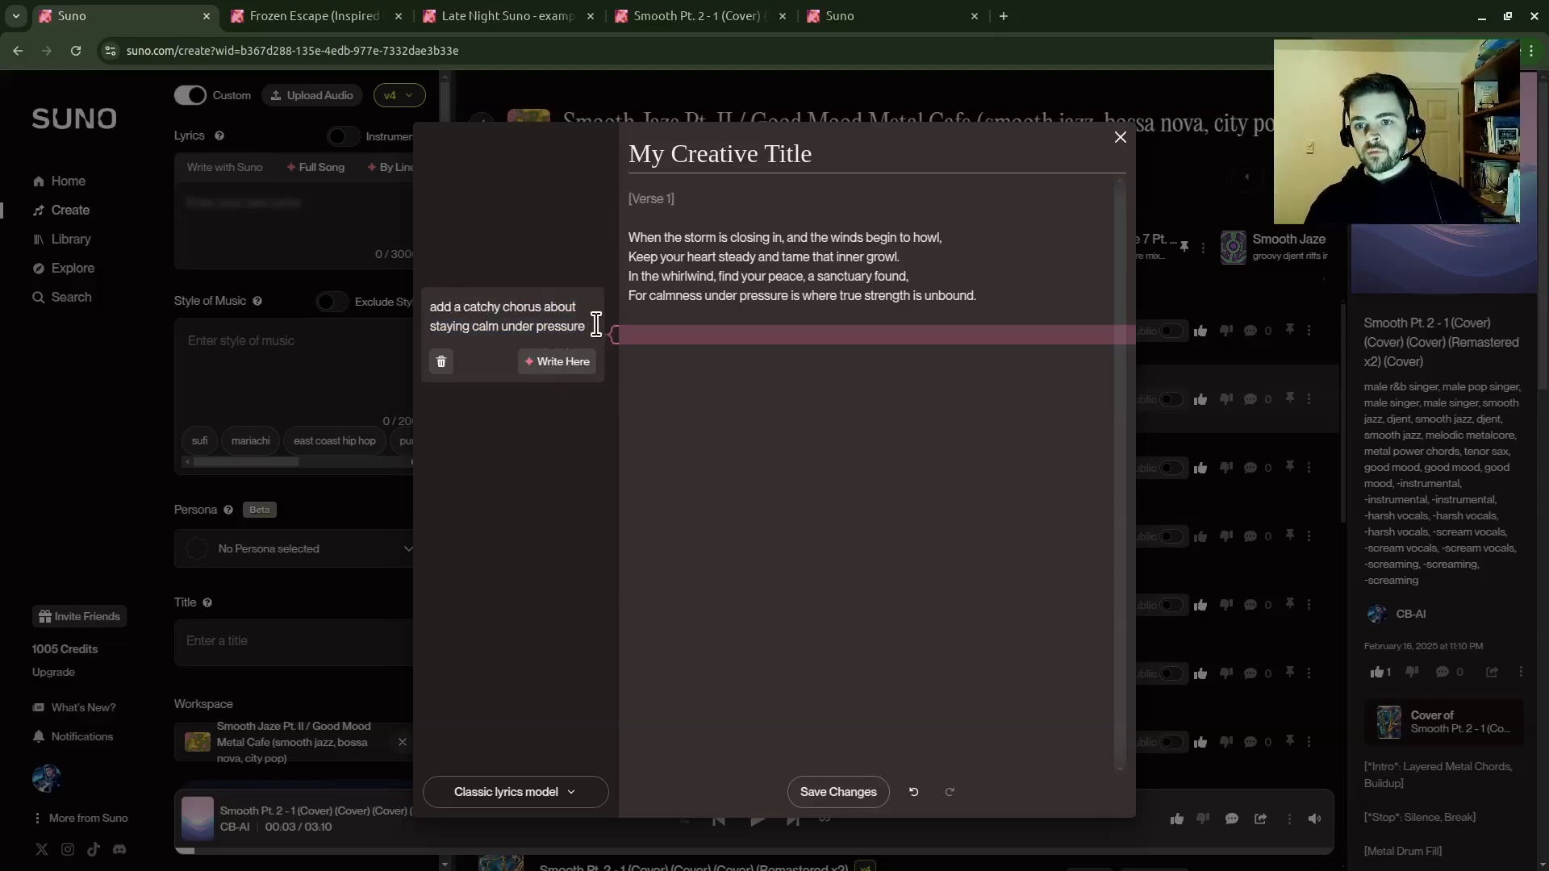
pyautogui.click(592, 323)
pyautogui.click(558, 361)
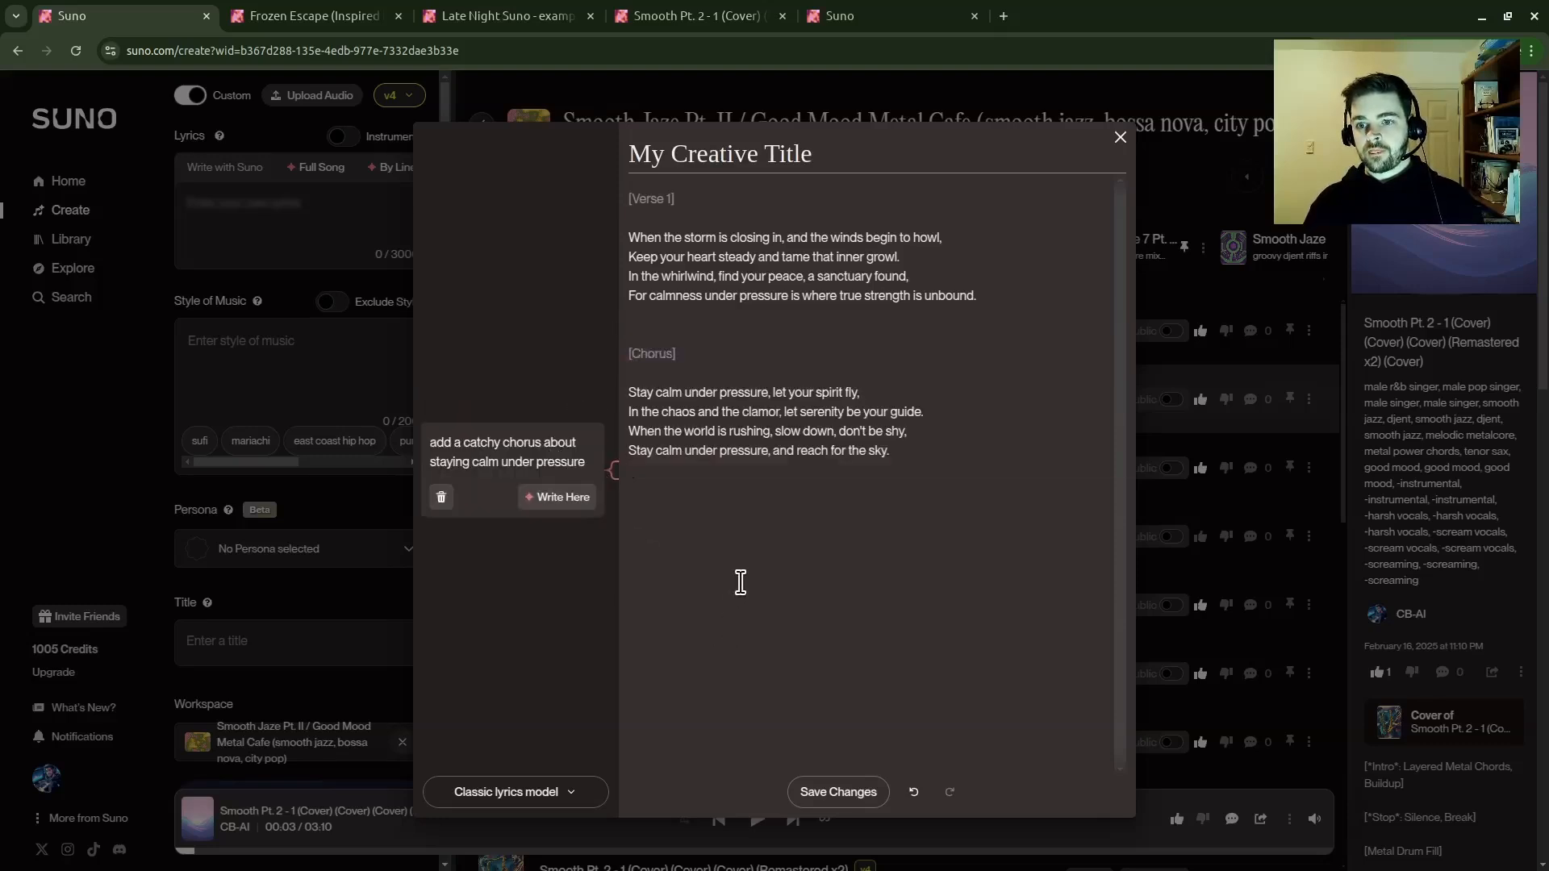
# - Below the chorus, generate a verse with the prompt reworded to "add a 2nd verse, it is about keeping going even if you're tired"
pyautogui.press('Return')
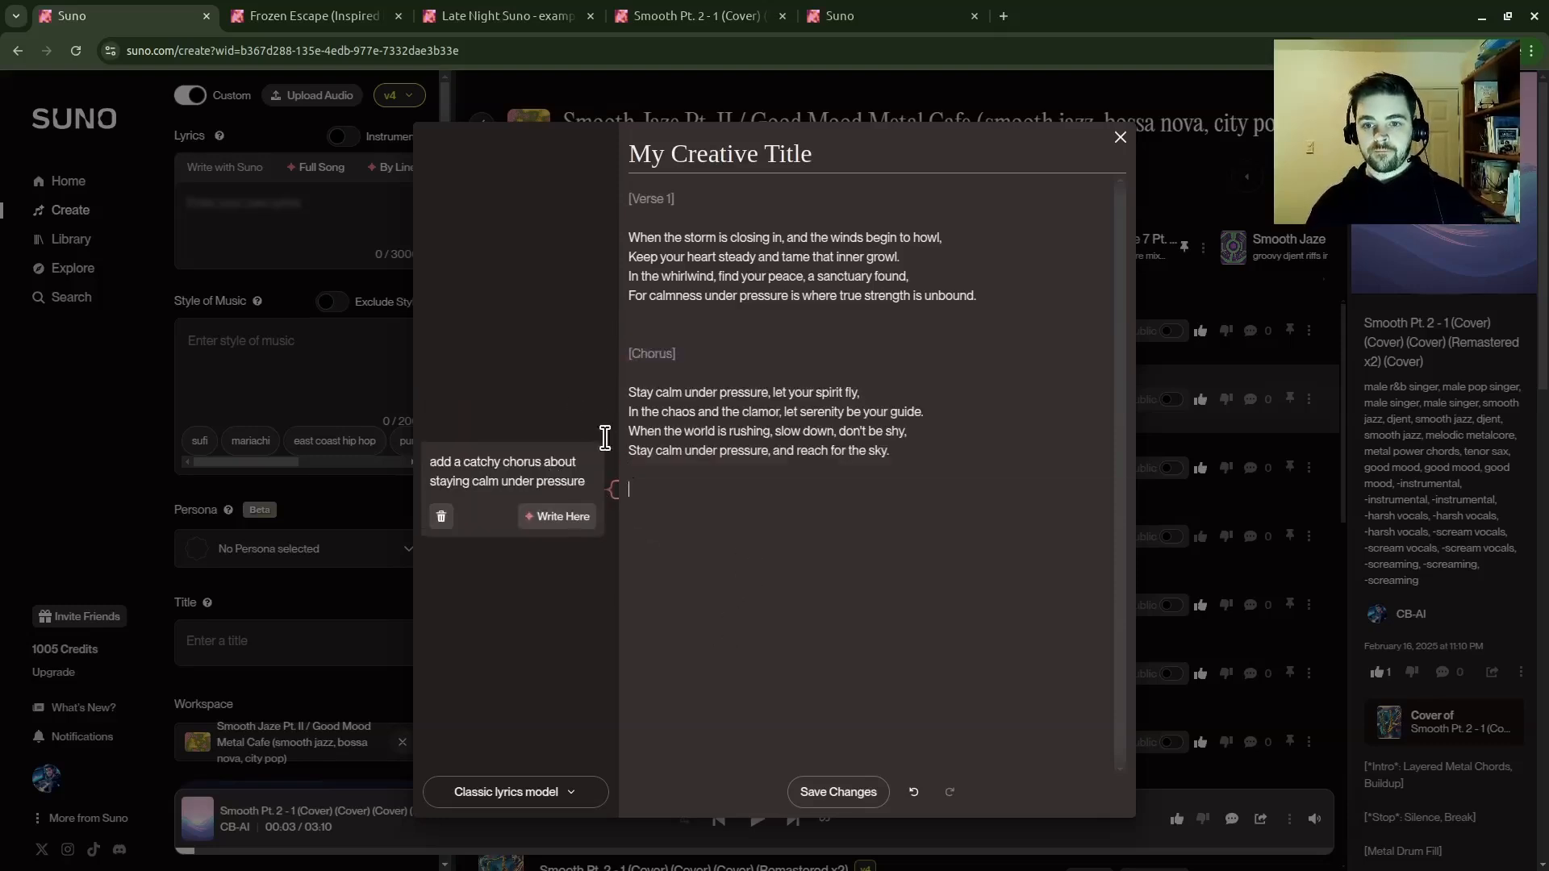
pyautogui.click(596, 486)
pyautogui.moveTo(551, 482); pyautogui.dragTo(465, 459)
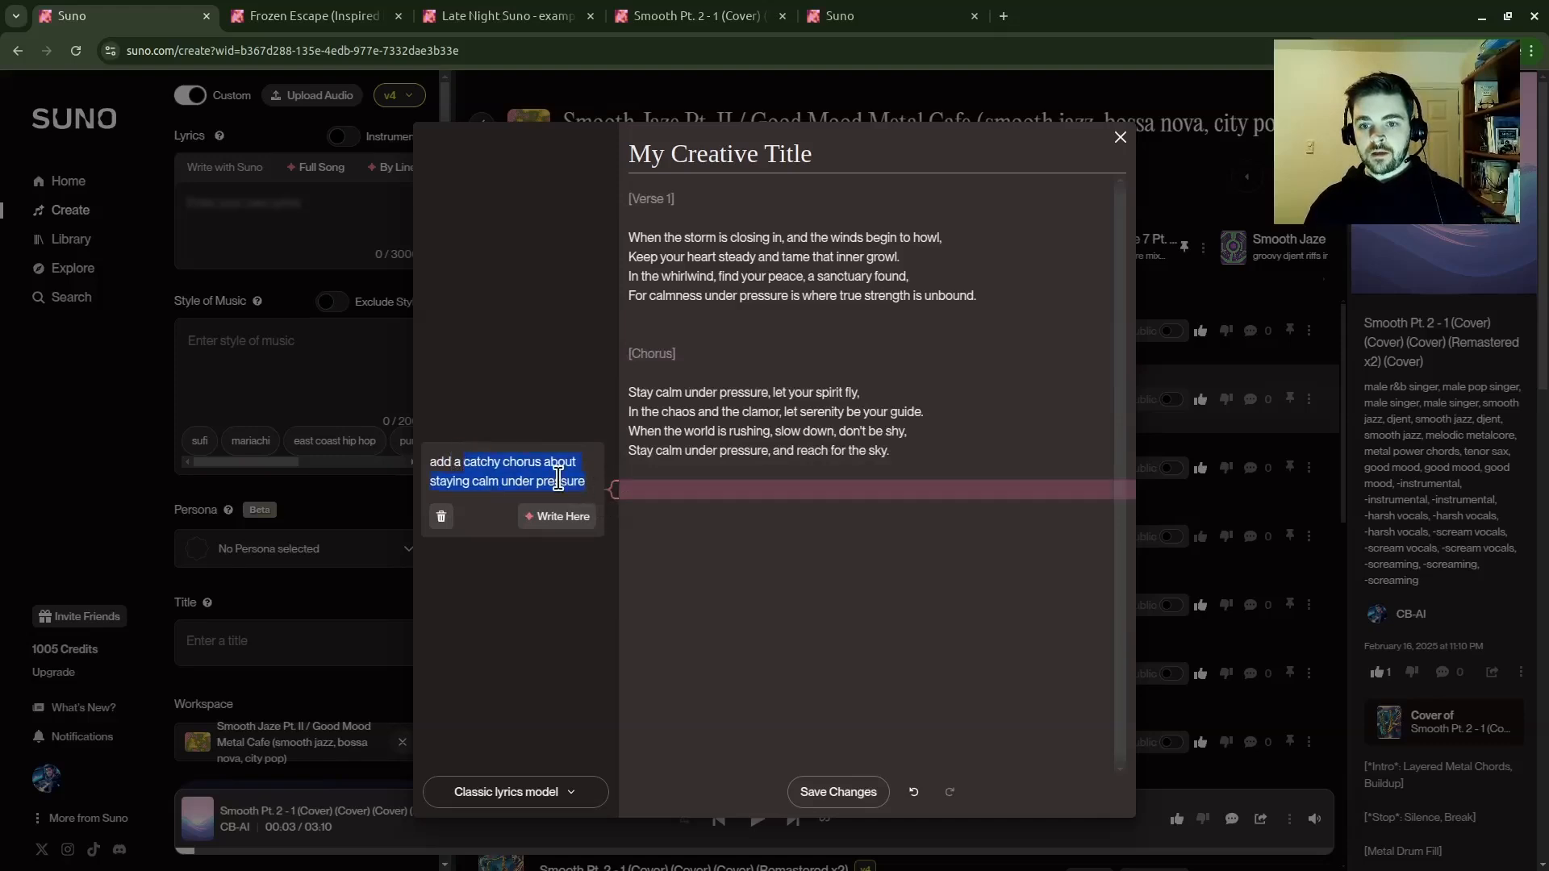
pyautogui.press('BackSpace')
pyautogui.press('BackSpace')
pyautogui.write('noth')
pyautogui.press('BackSpace')
pyautogui.press('BackSpace')
pyautogui.press('BackSpace')
pyautogui.press('BackSpace')
pyautogui.press('BackSpace')
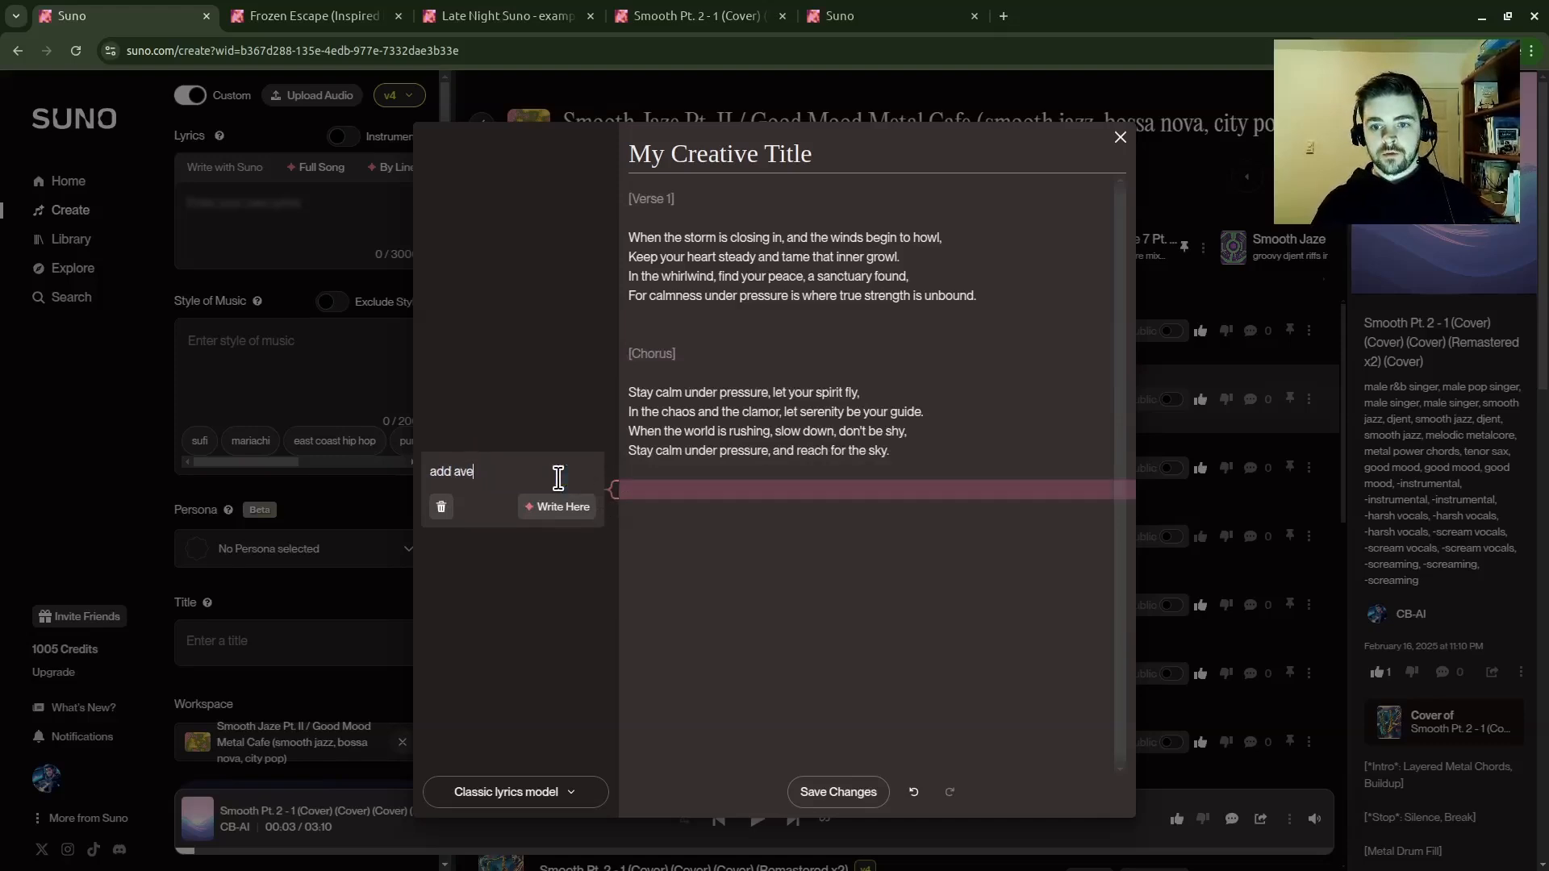
pyautogui.write('2nd v')
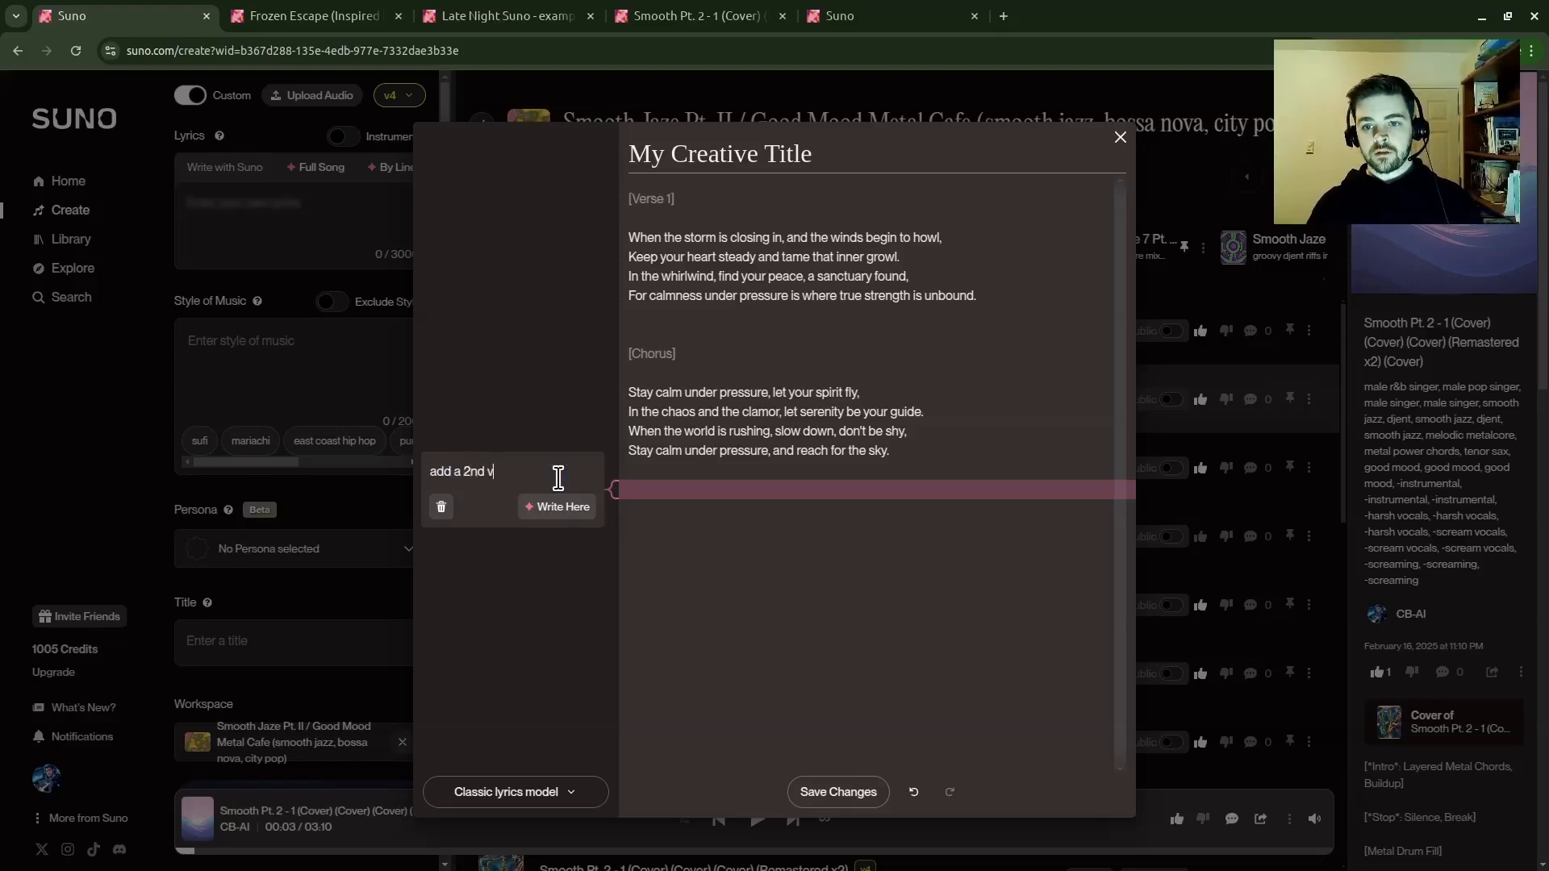
pyautogui.write('erse, it is about')
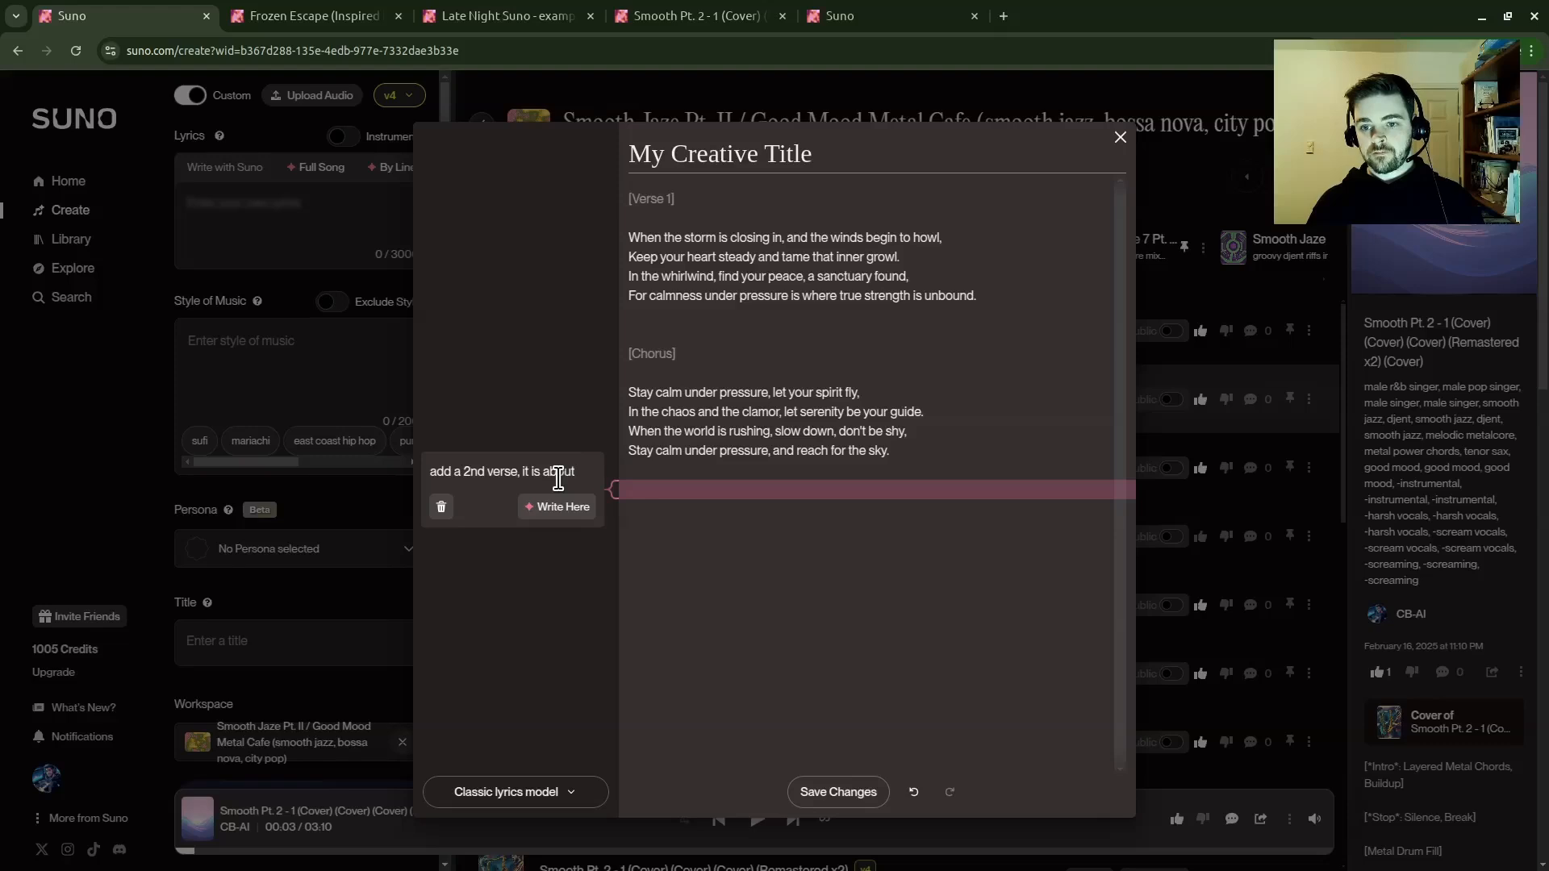
pyautogui.write(' keeping going i')
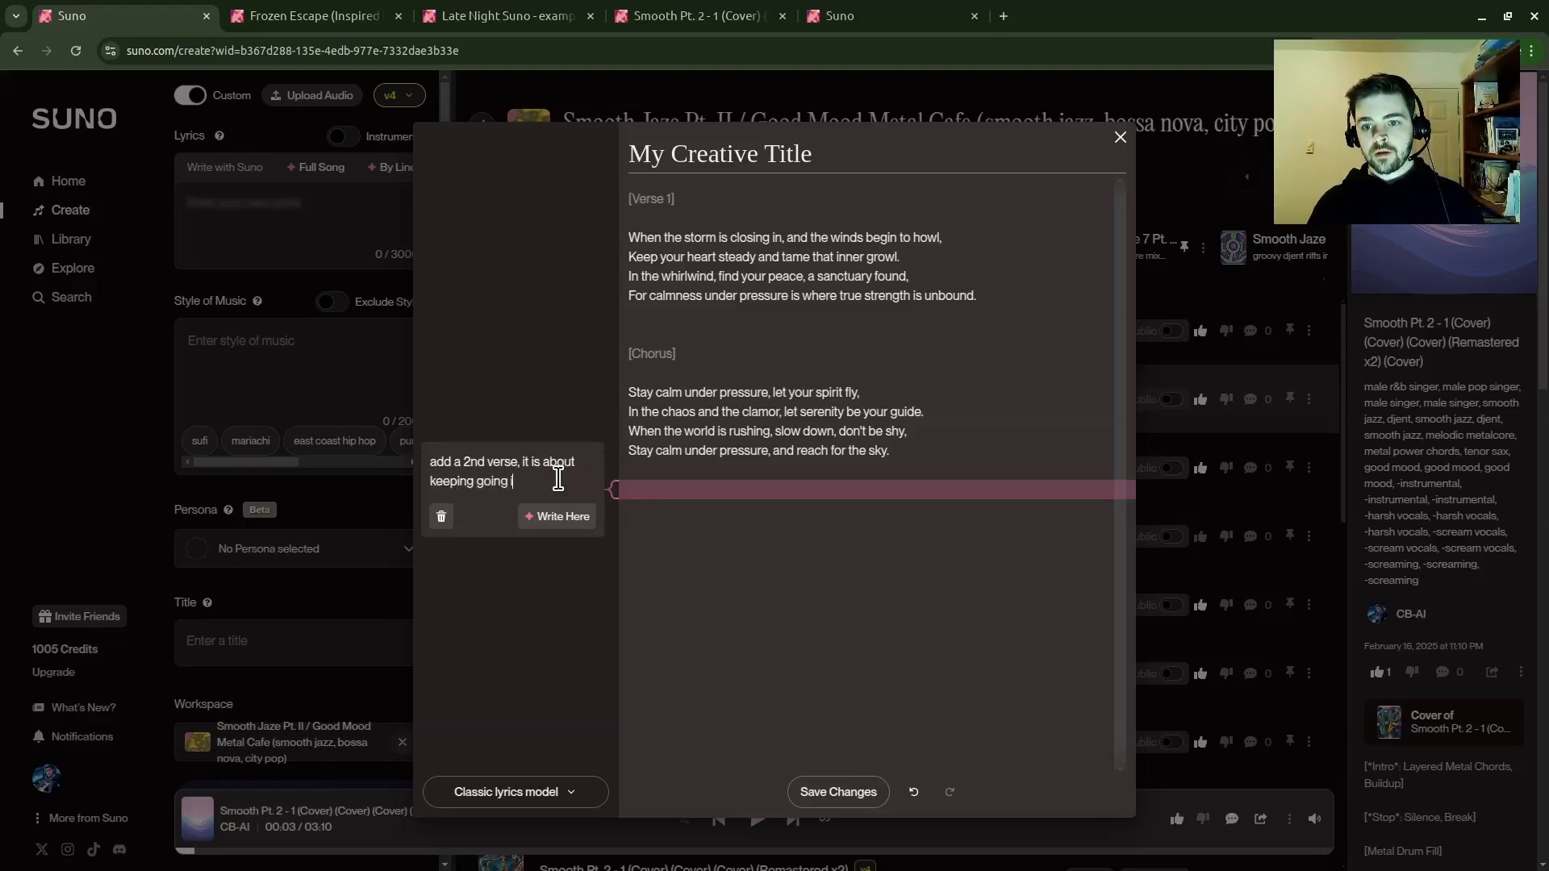
pyautogui.press('BackSpace')
pyautogui.write('even if ')
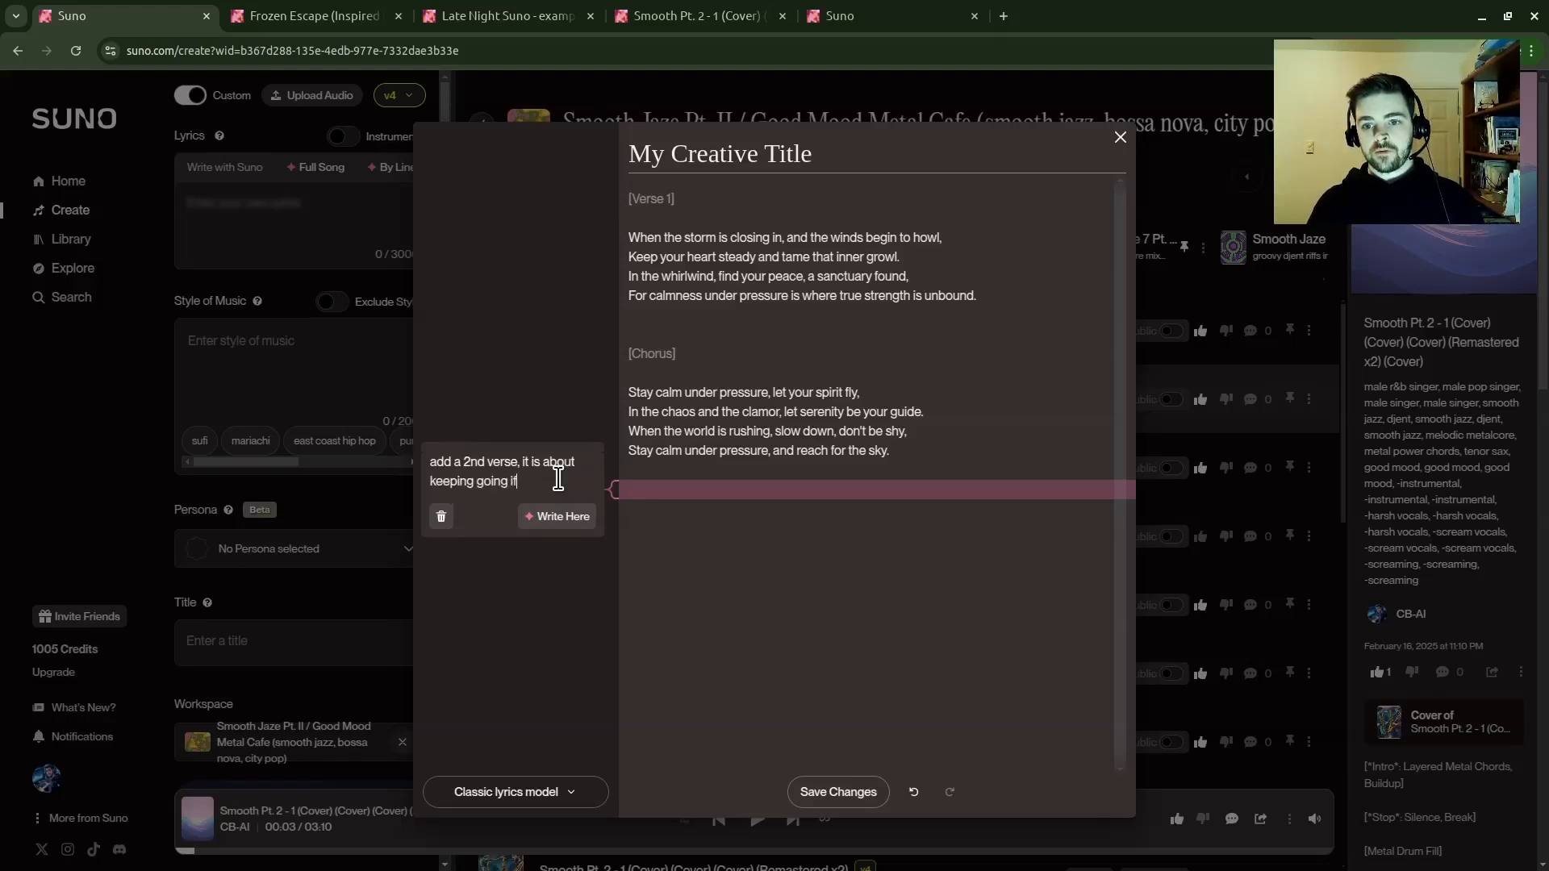
pyautogui.write("you're tired")
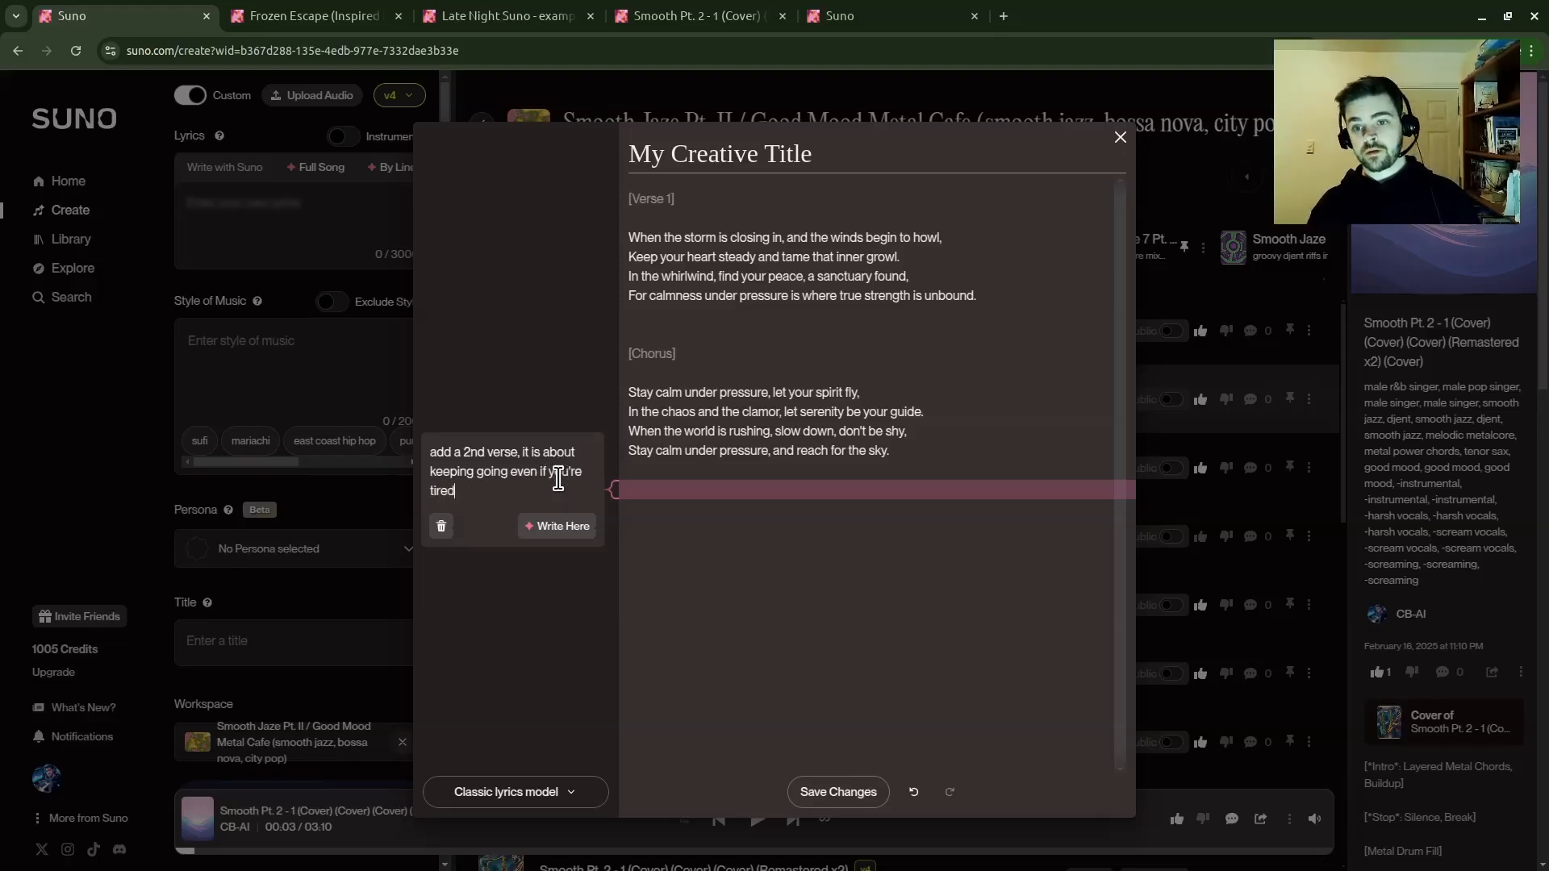
pyautogui.click(564, 527)
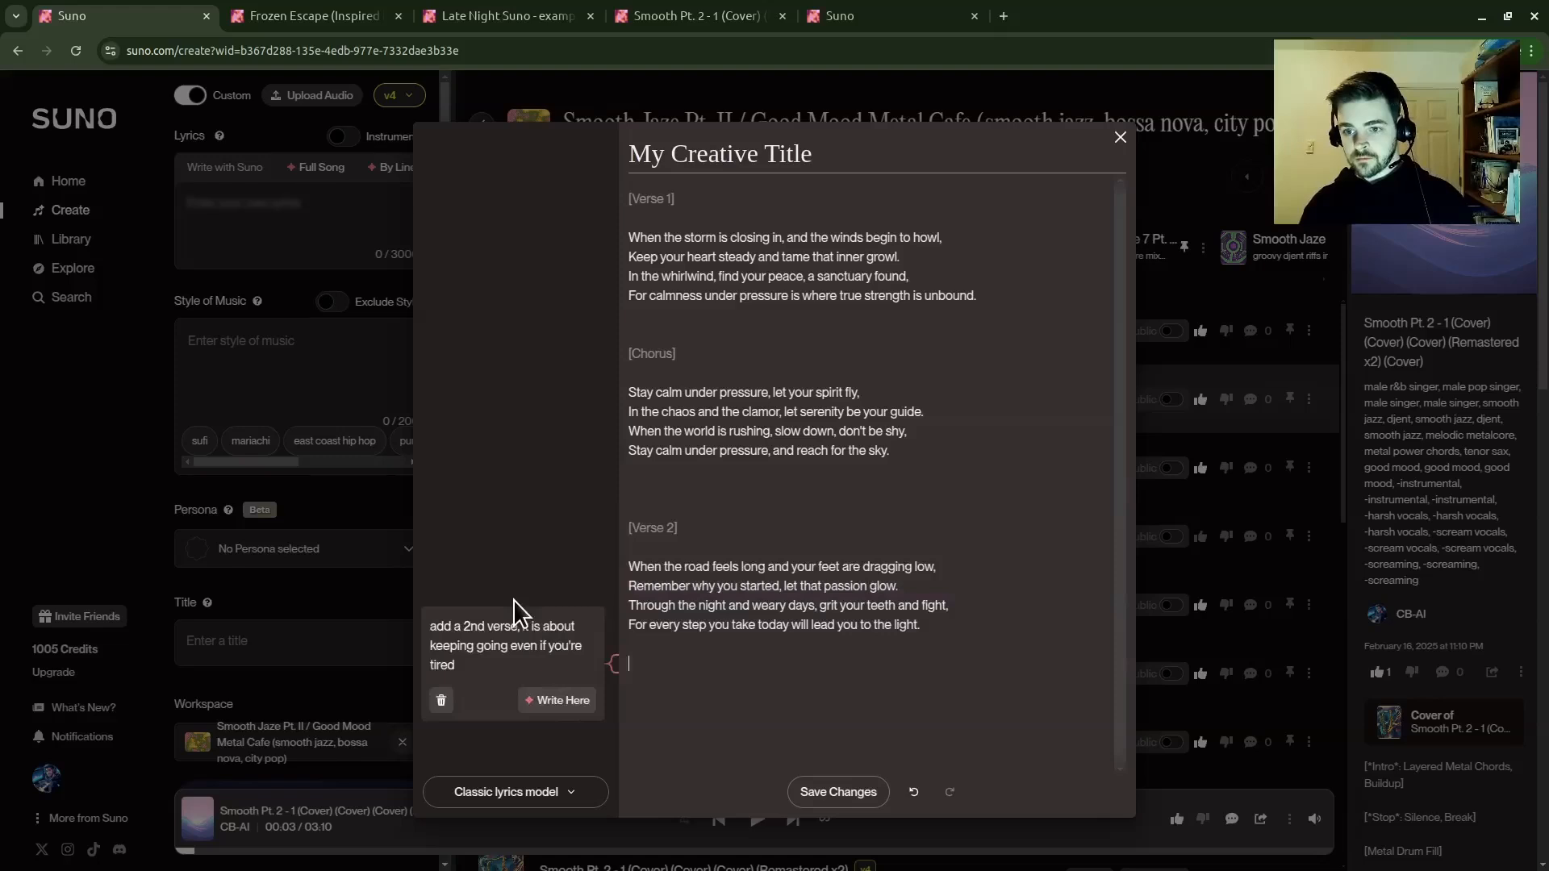
# - Replace the prompt with "write a super catchy bridge" and generate the bridge below the second verse
pyautogui.moveTo(520, 668); pyautogui.dragTo(387, 615)
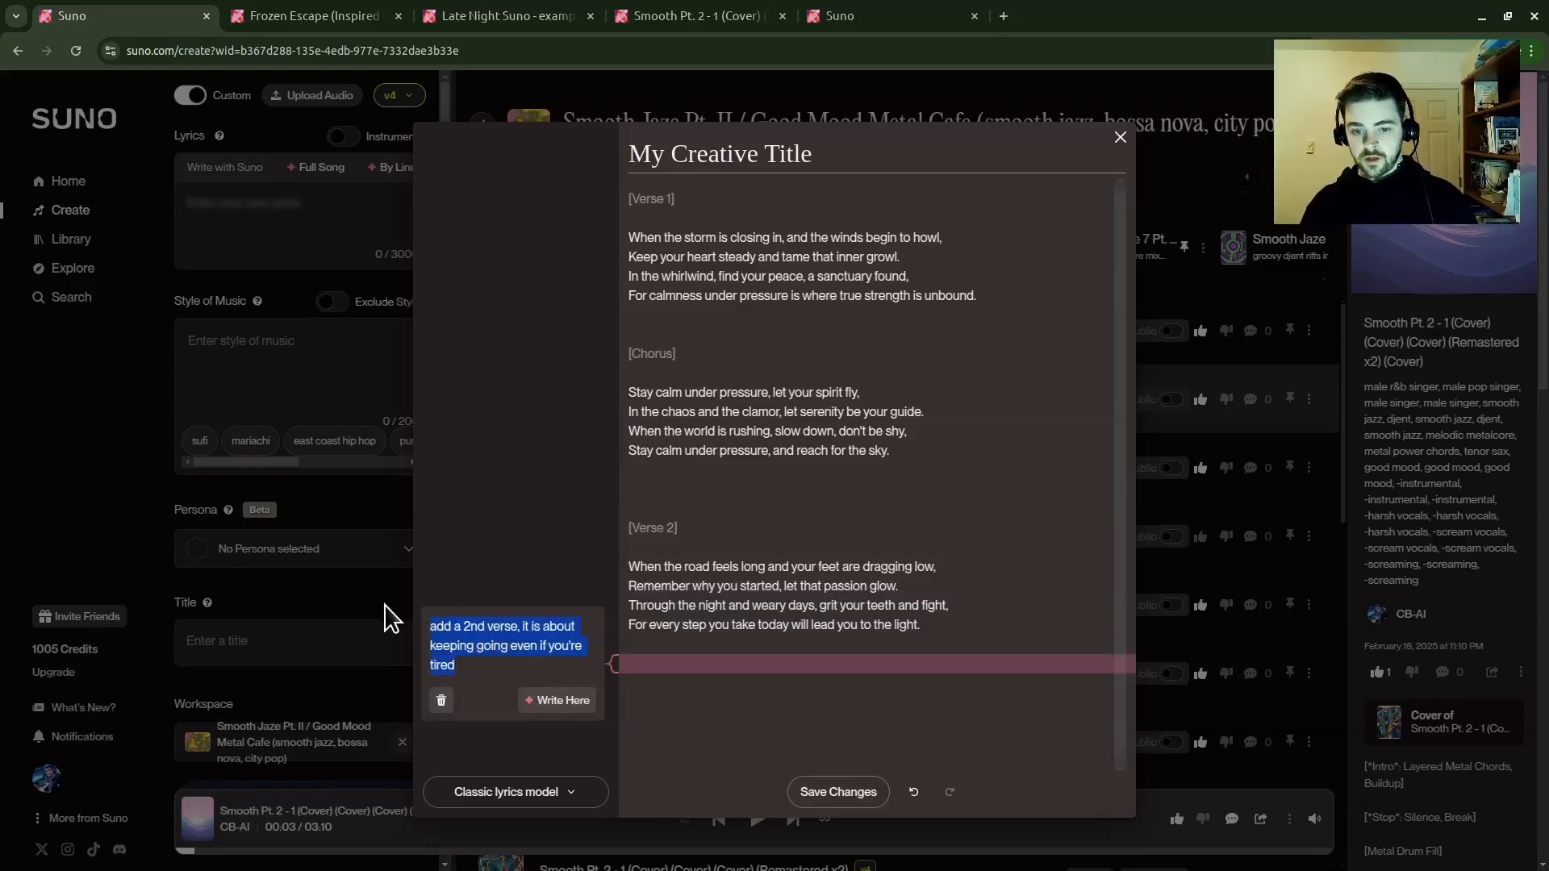
pyautogui.write('write a super catchy bridge')
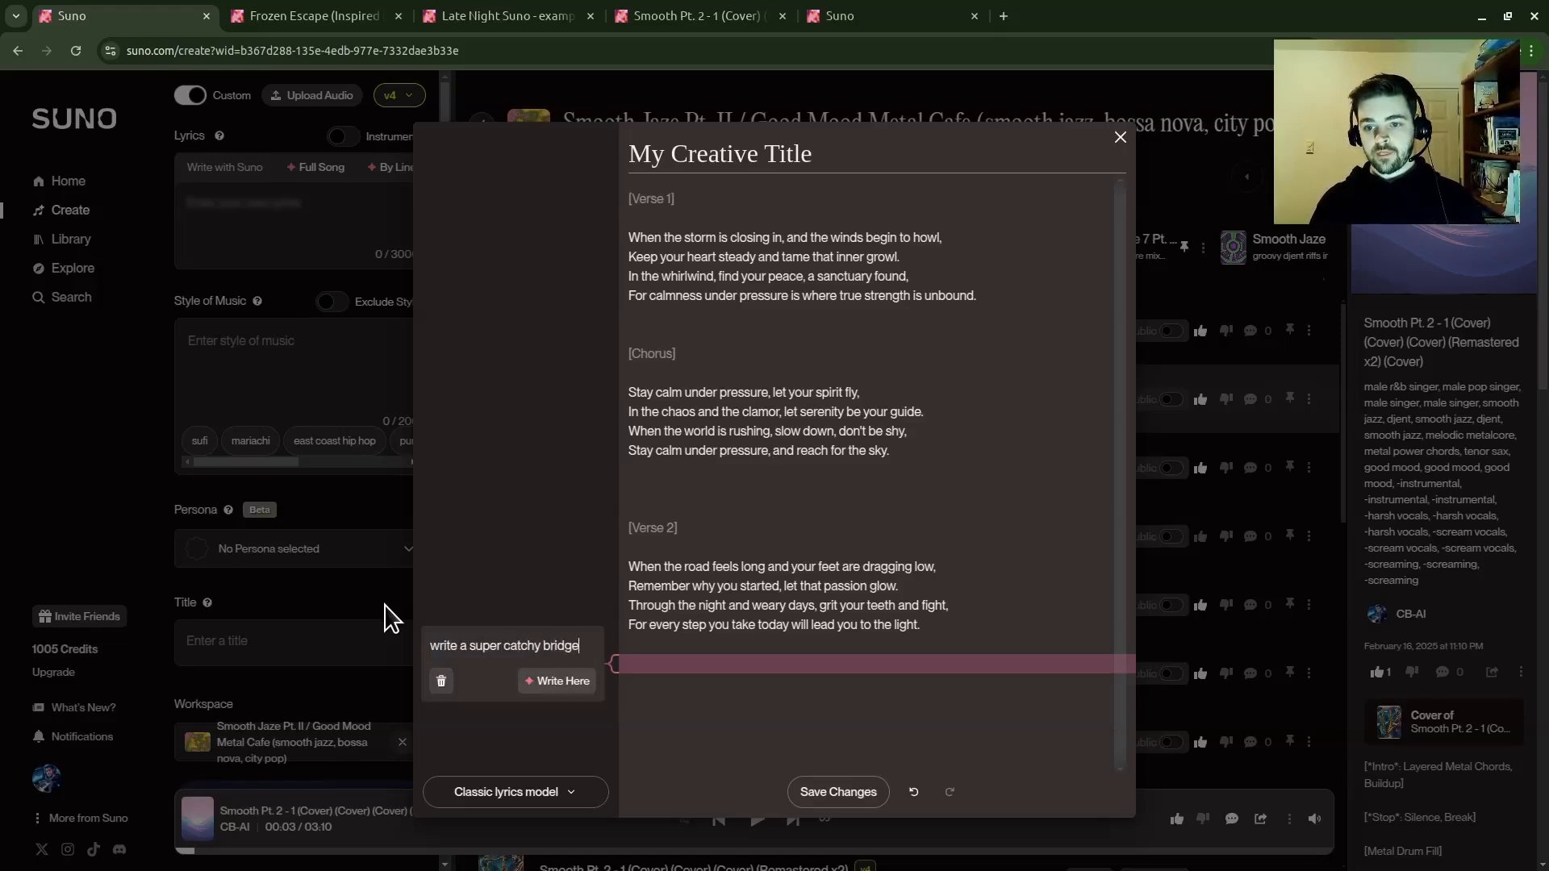
pyautogui.click(536, 682)
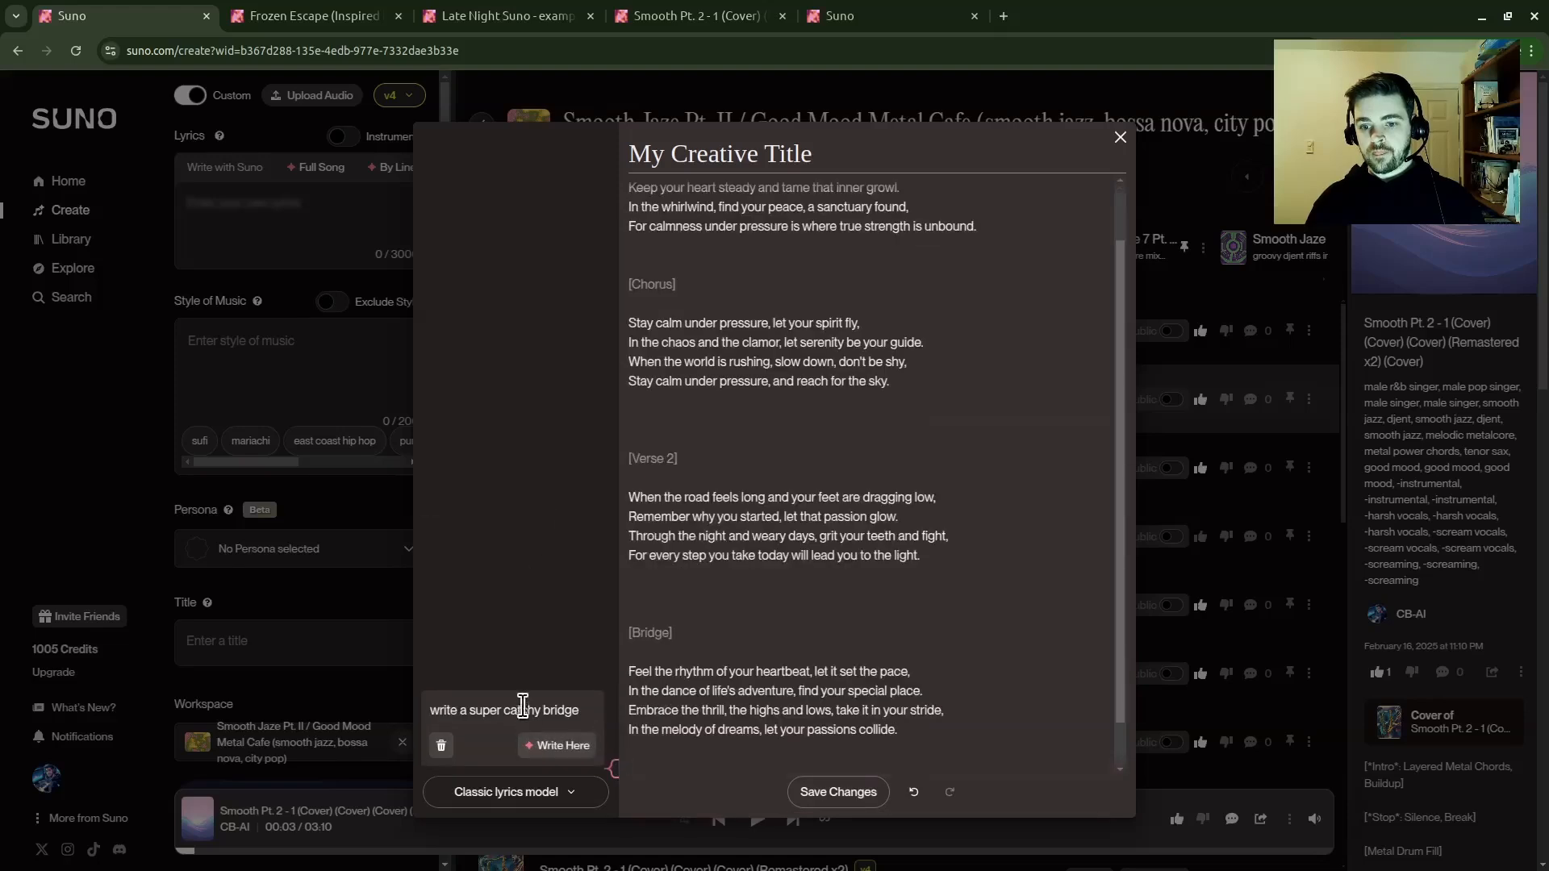
# - Reword the prompt to "write an outro about being victorious" and generate the outro below the bridge
pyautogui.moveTo(594, 718); pyautogui.dragTo(471, 713)
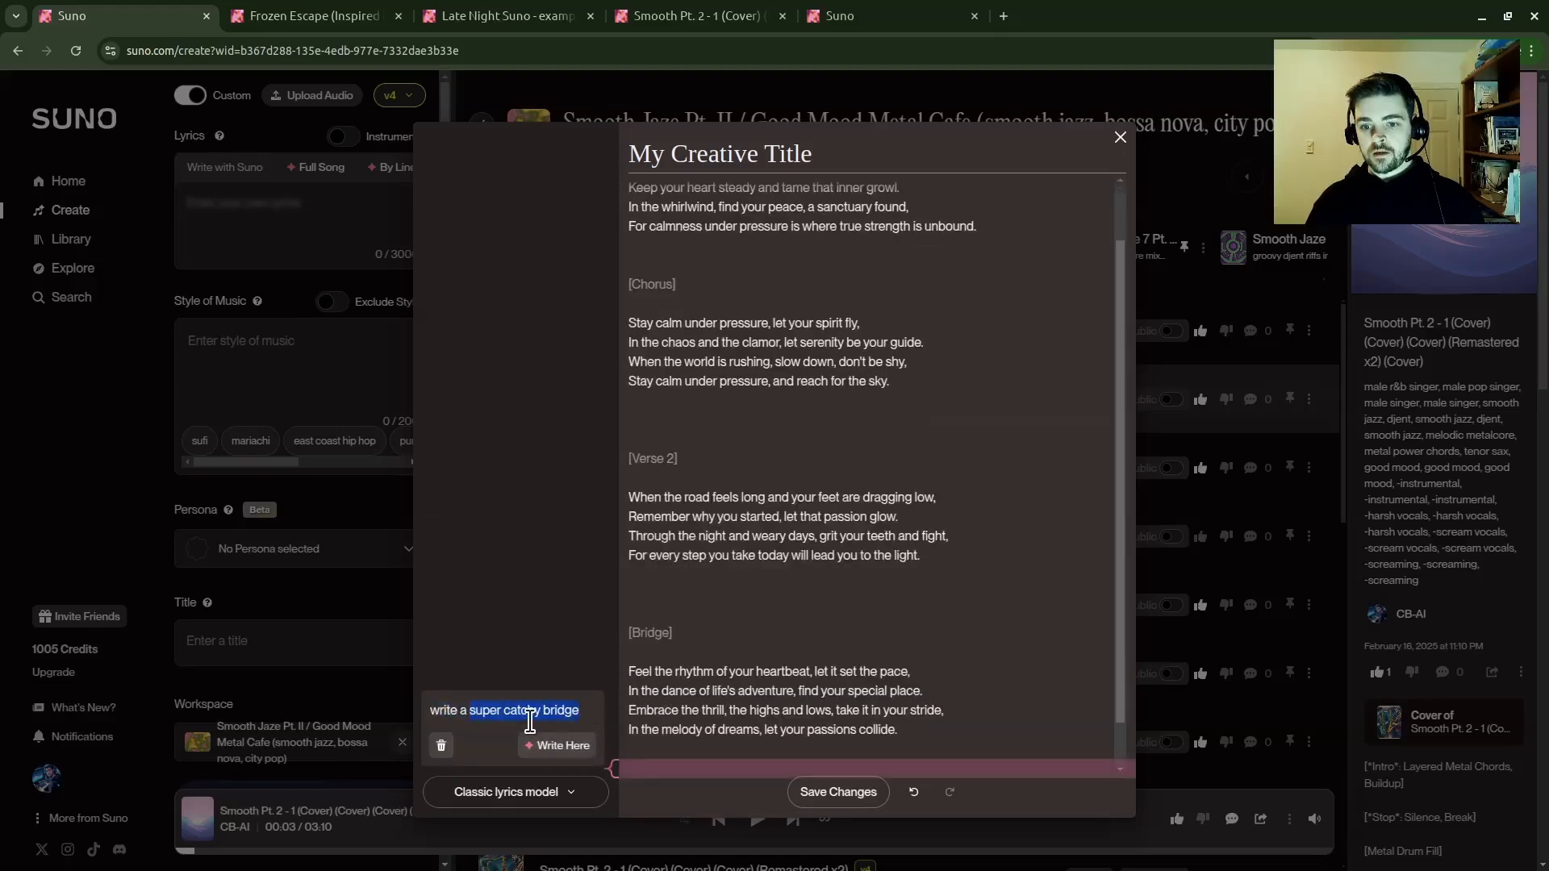
pyautogui.write('an outro')
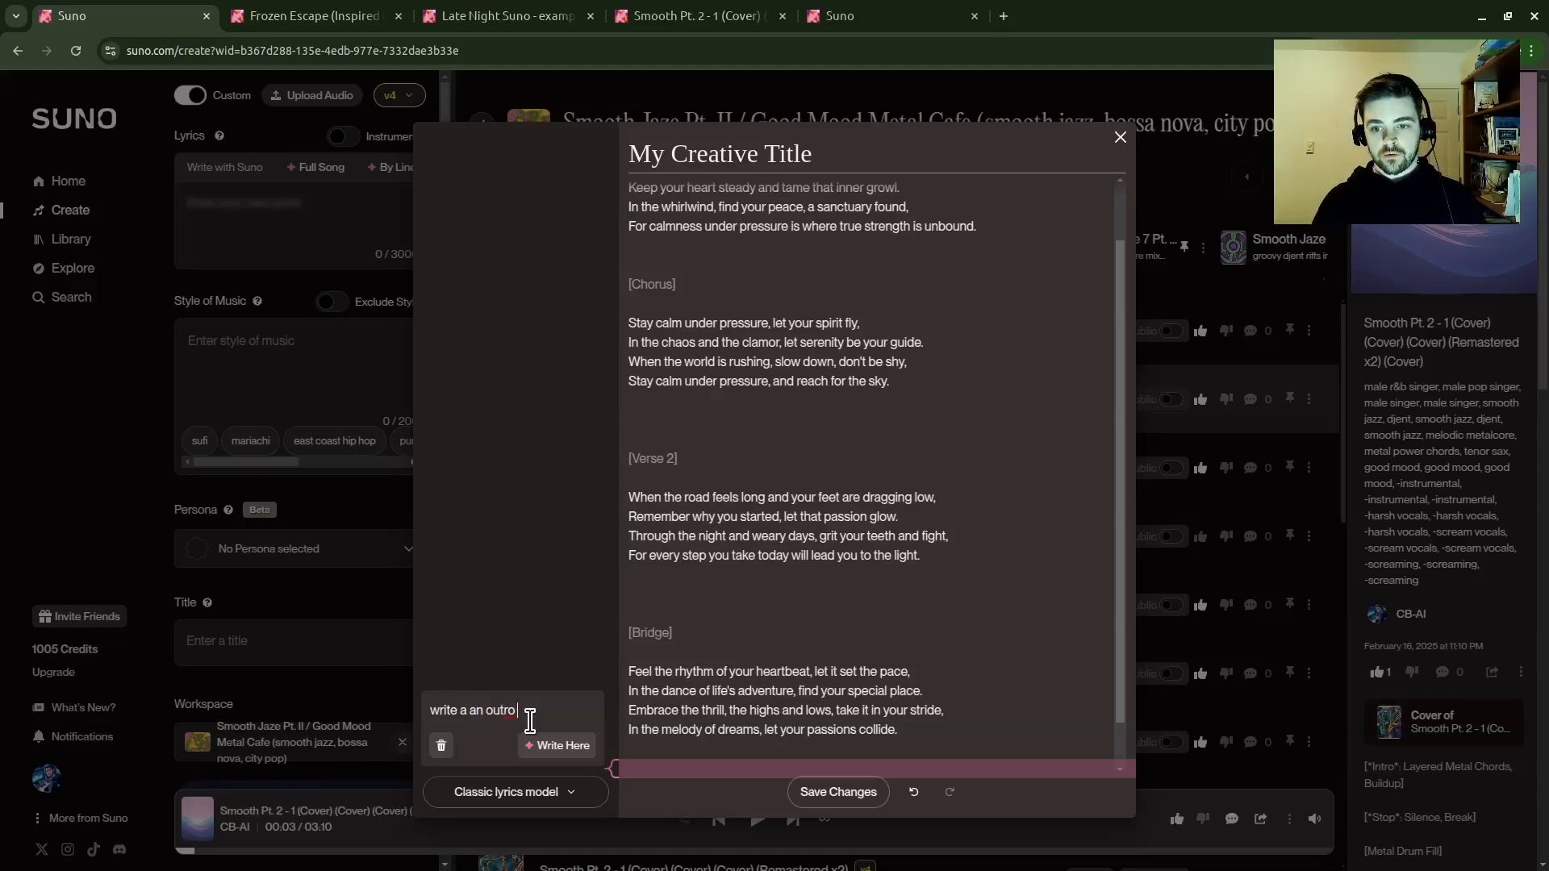
pyautogui.press('BackSpace')
pyautogui.press('BackSpace')
pyautogui.press('BackSpace')
pyautogui.press('BackSpace')
pyautogui.press('BackSpace')
pyautogui.press('BackSpace')
pyautogui.press('BackSpace')
pyautogui.press('BackSpace')
pyautogui.press('BackSpace')
pyautogui.press('BackSpace')
pyautogui.press('BackSpace')
pyautogui.press('BackSpace')
pyautogui.press('BackSpace')
pyautogui.press('BackSpace')
pyautogui.press('BackSpace')
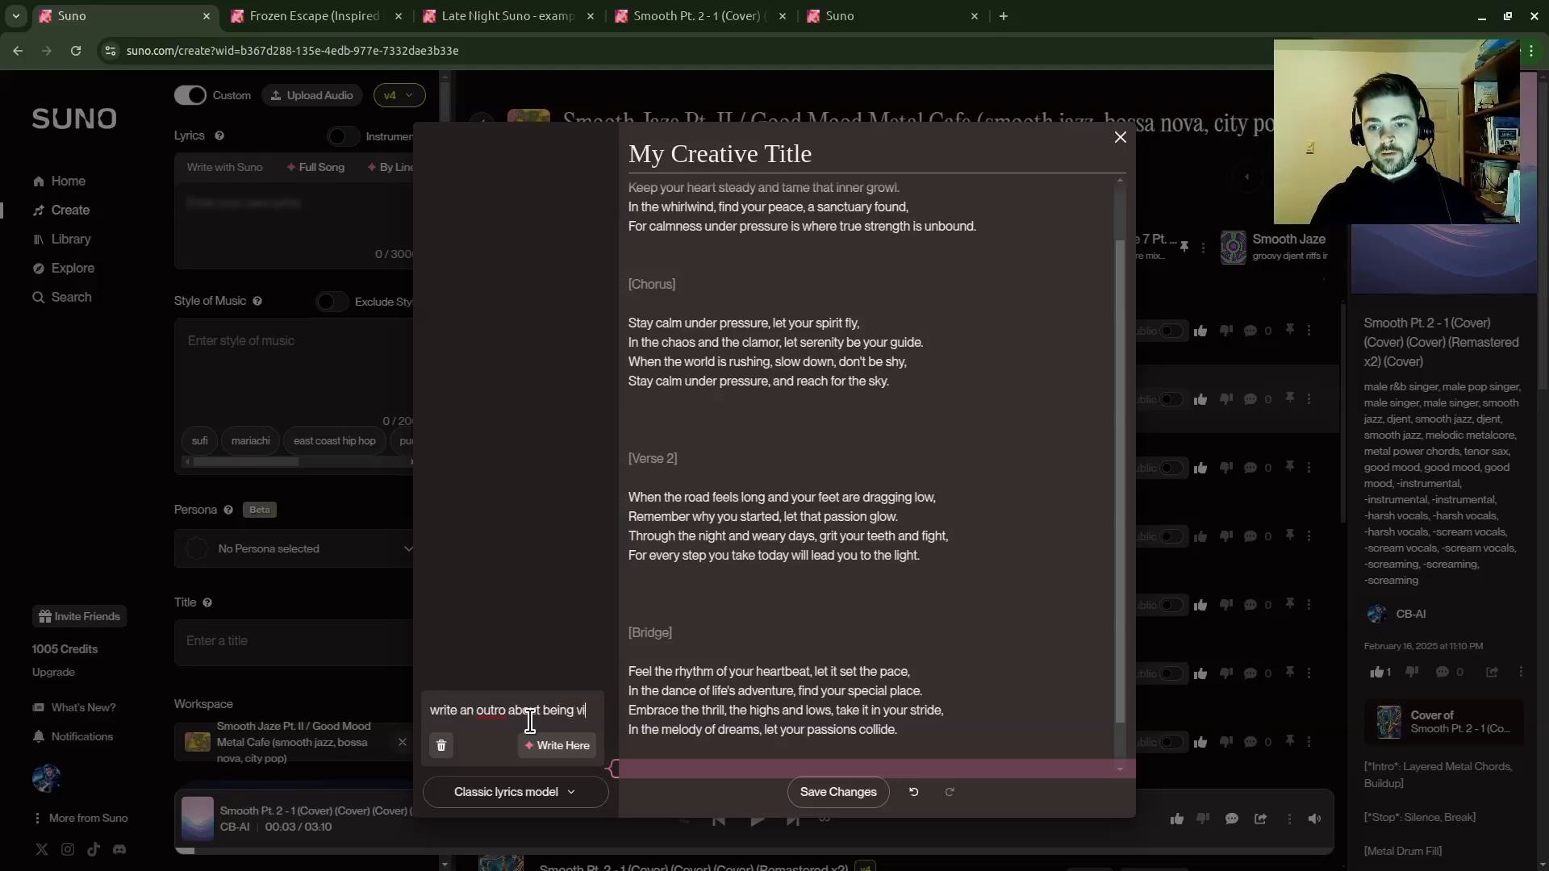
pyautogui.write('ctorious')
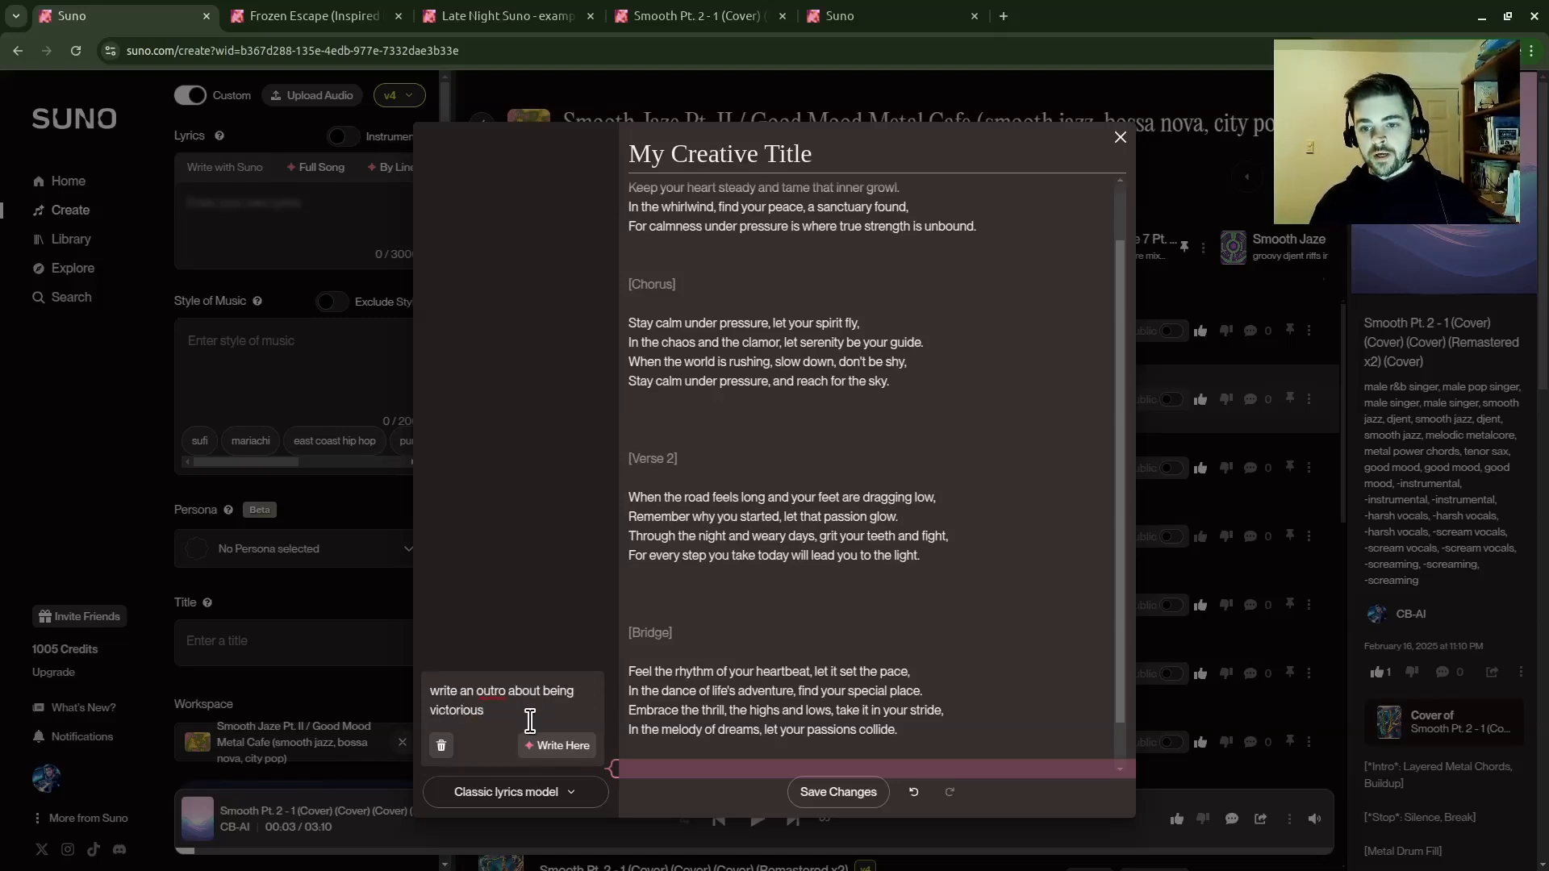
pyautogui.click(557, 745)
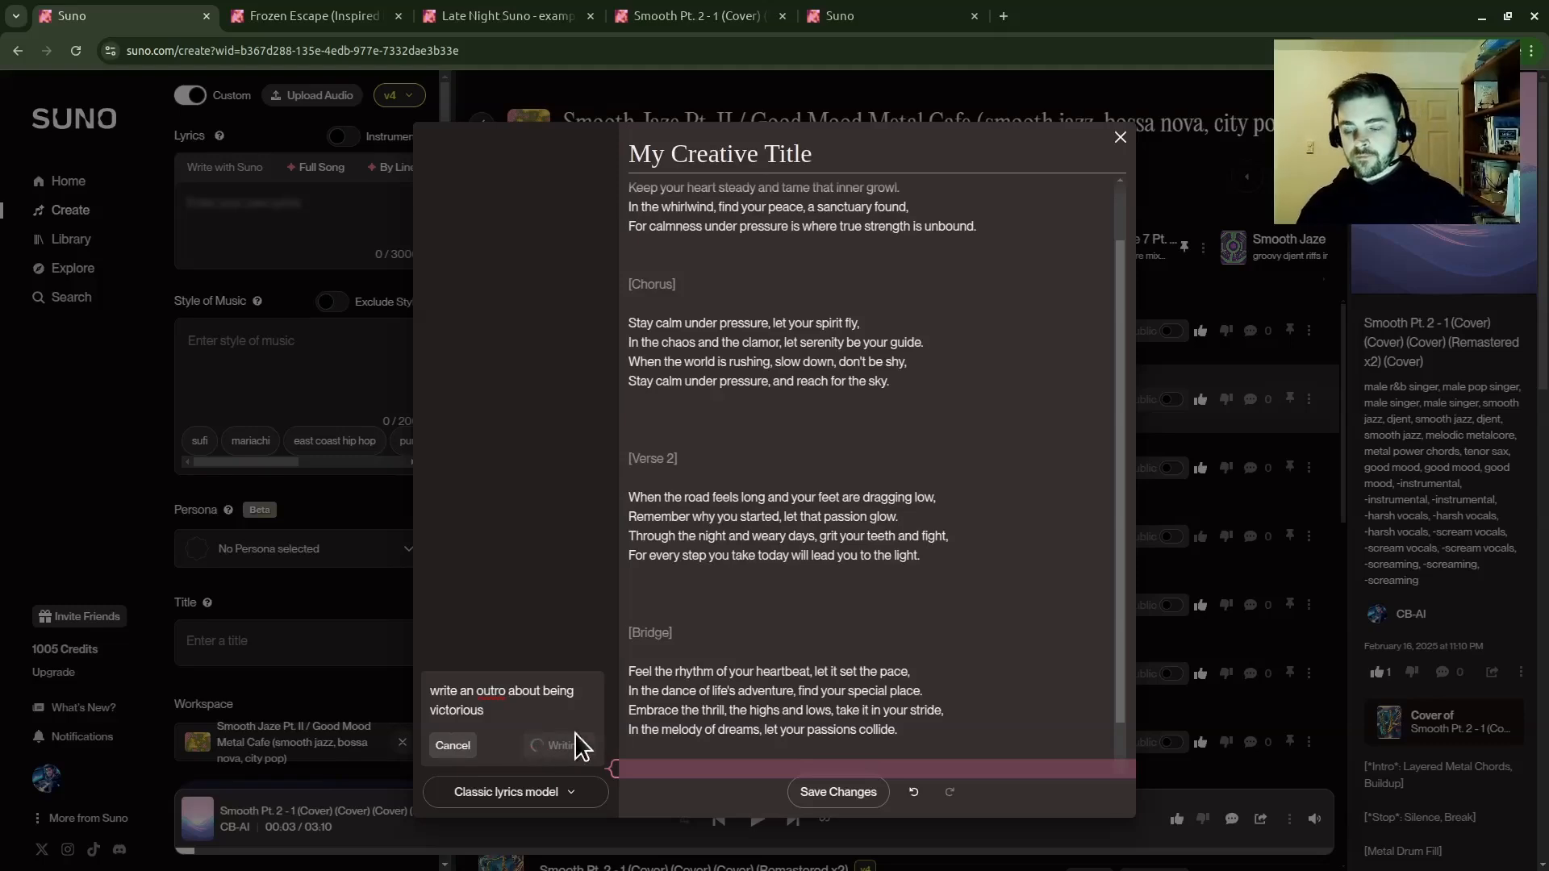
# - Review the generated sections and save the lyrics changes into the song creation form
pyautogui.scroll(-4, 933, 449)
pyautogui.scroll(5, 892, 484)
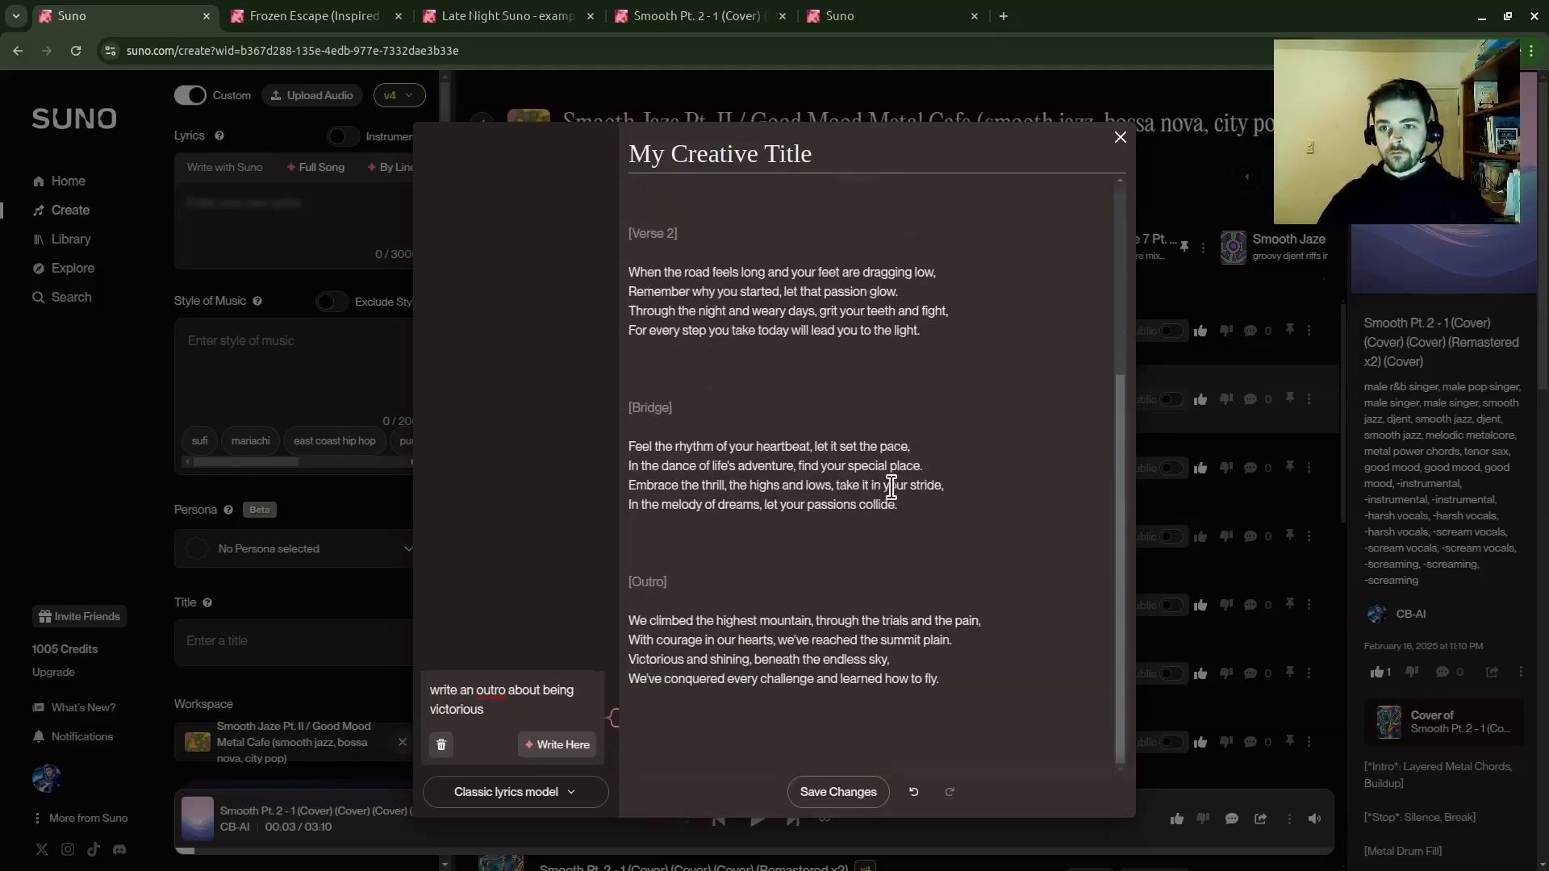
pyautogui.scroll(-4, 786, 249)
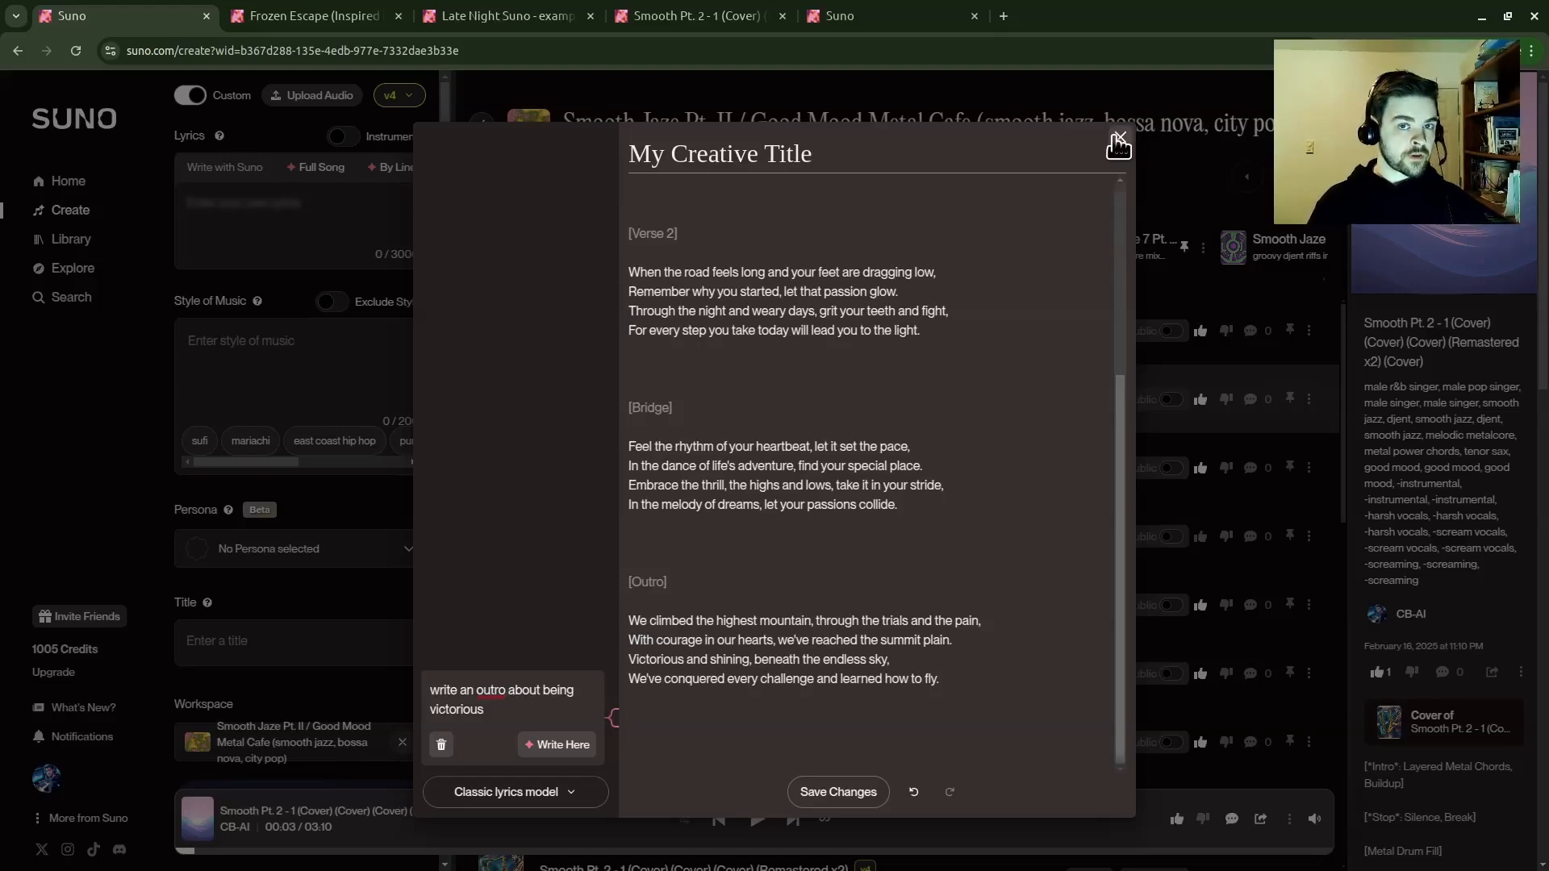
pyautogui.click(853, 793)
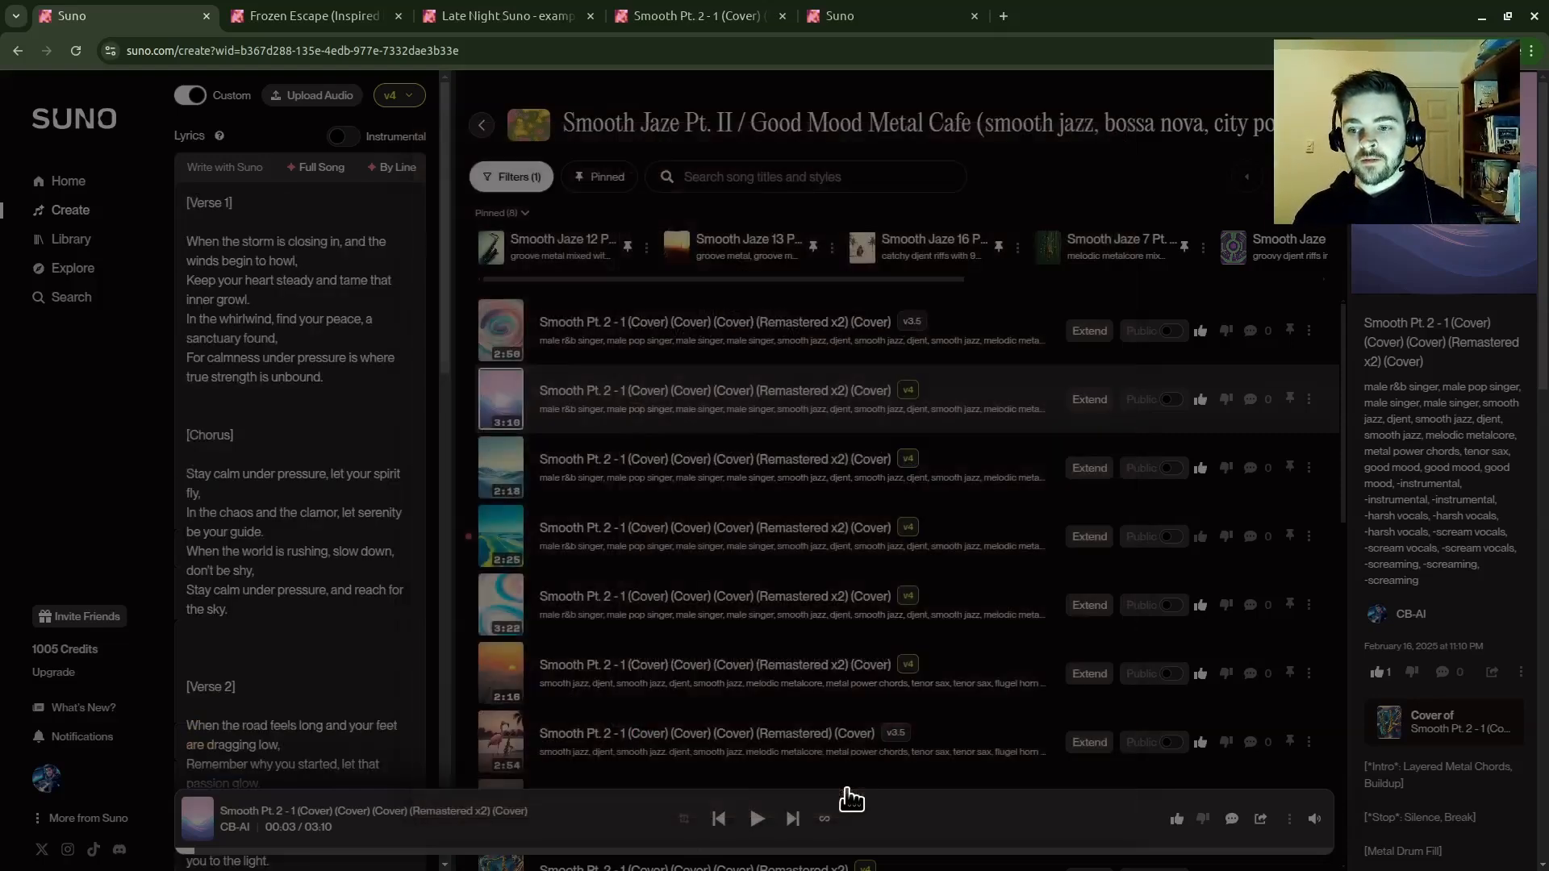
# - Examine the saved lyrics from verse to outro together with the style, persona, title and workspace settings of the new song
pyautogui.scroll(-10, 242, 363)
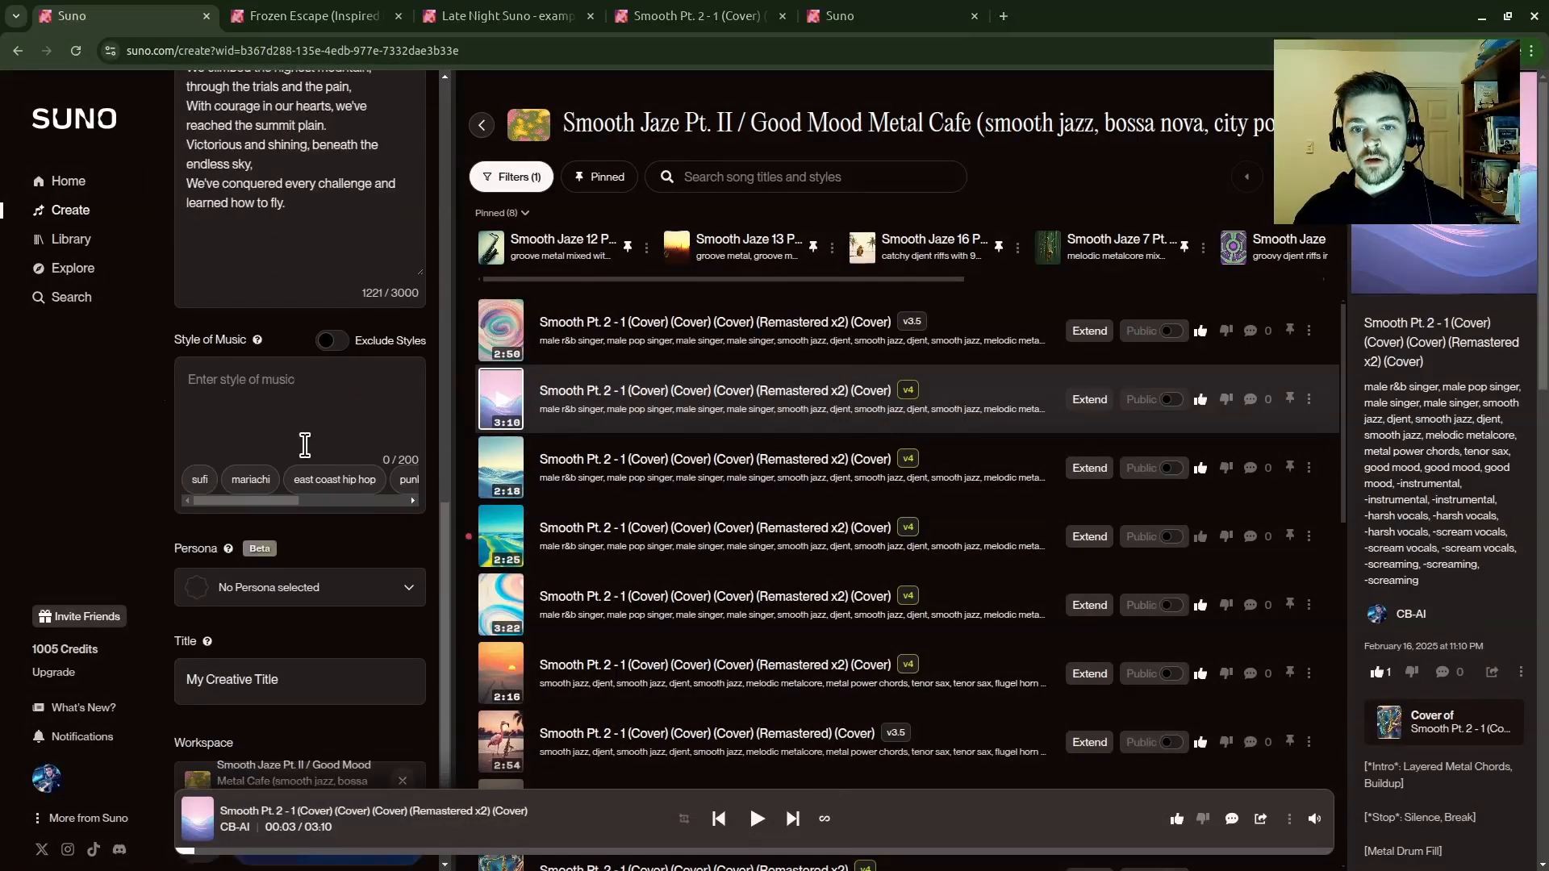
pyautogui.scroll(10, 310, 428)
pyautogui.scroll(1, 314, 417)
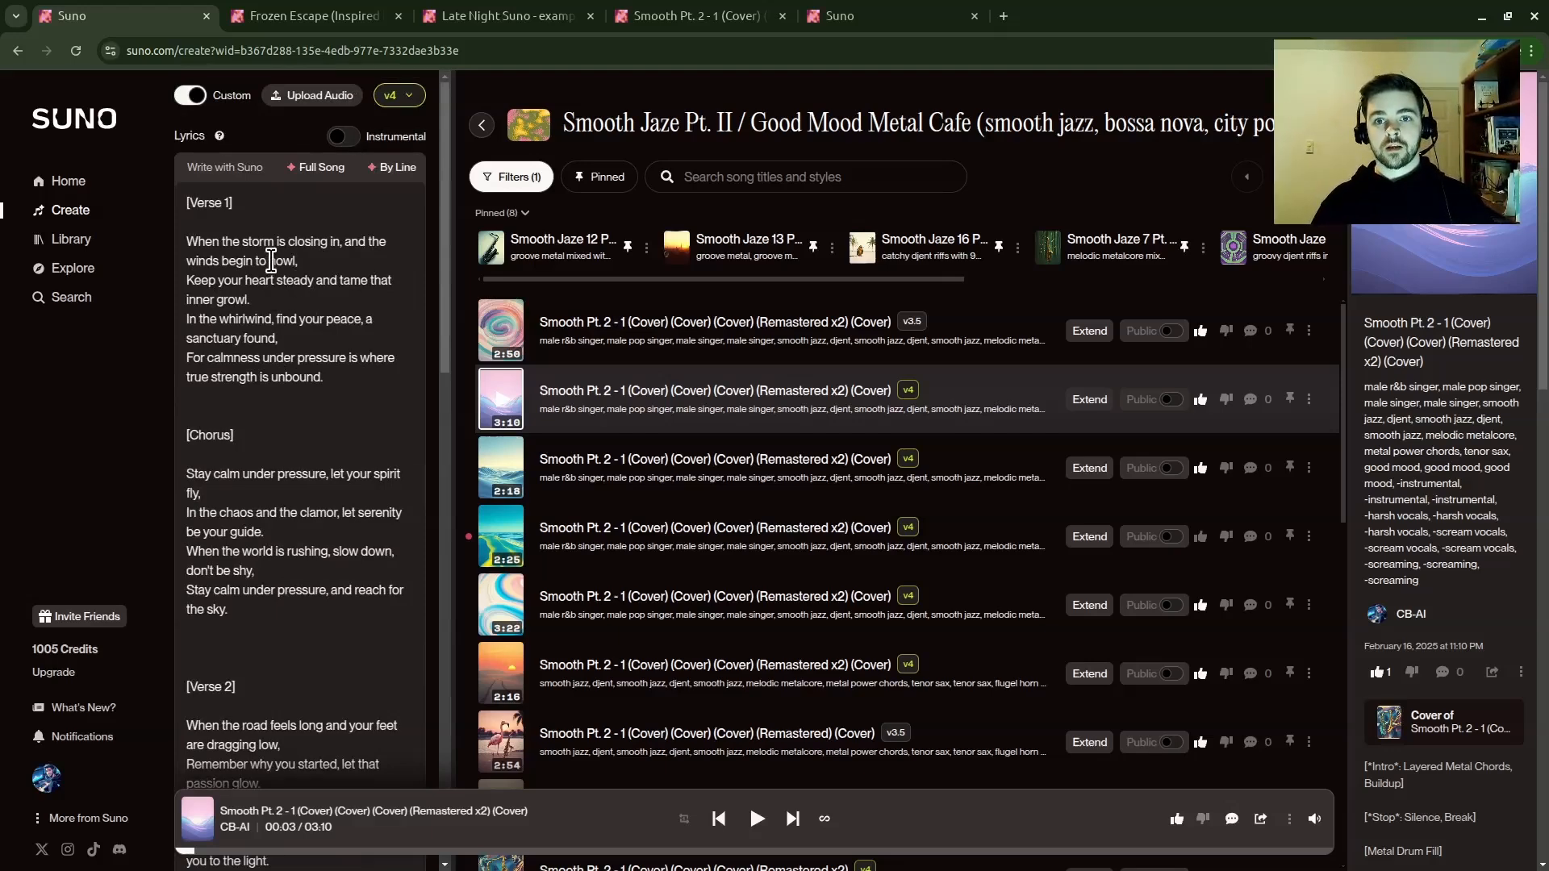
pyautogui.scroll(-10, 306, 322)
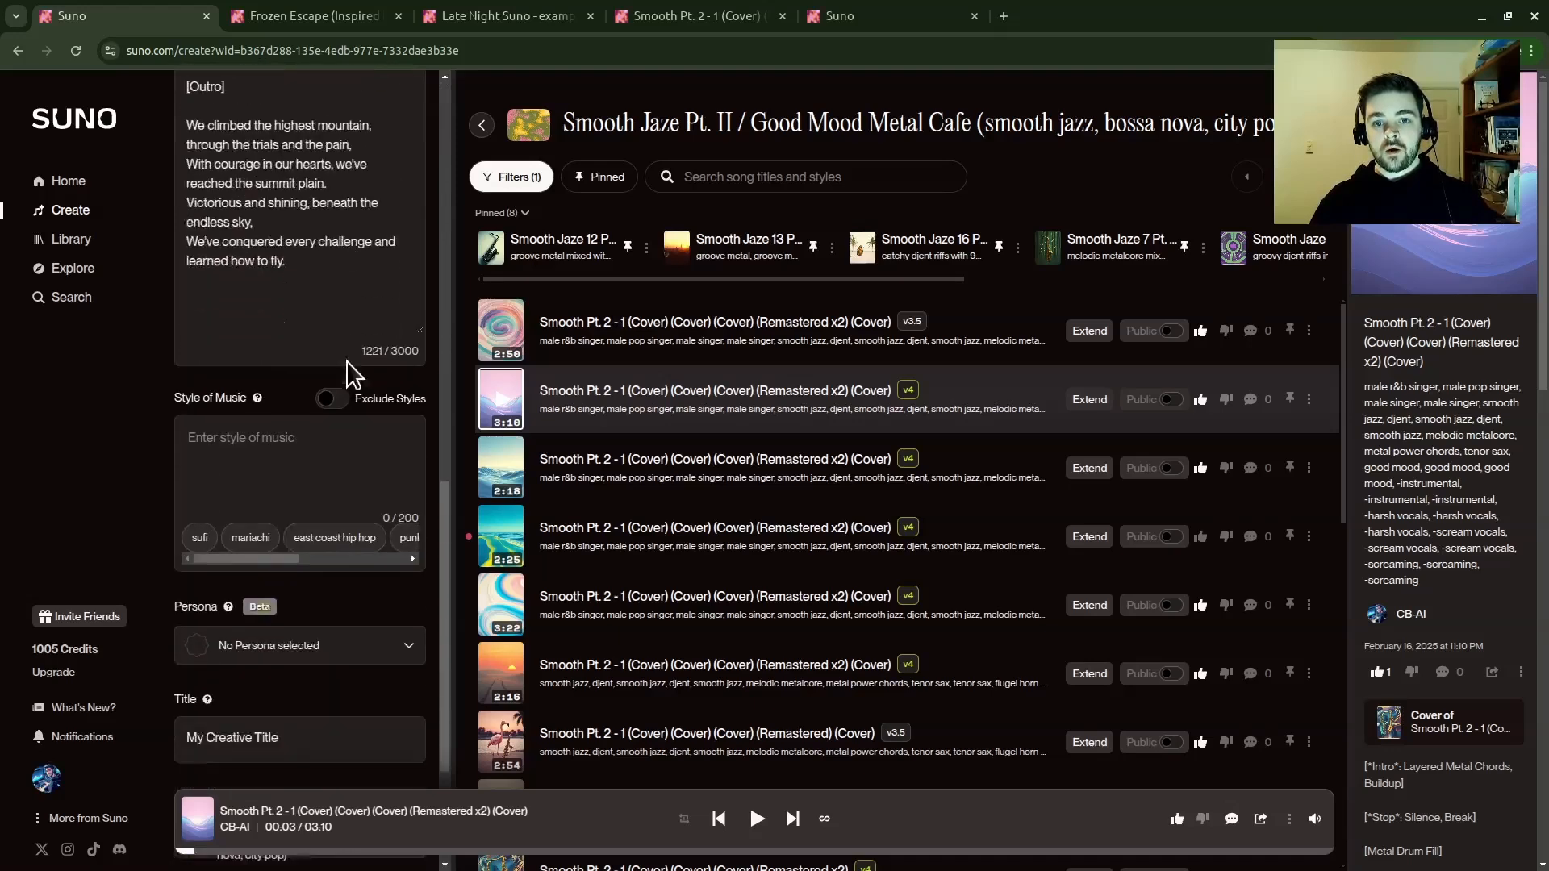
pyautogui.scroll(-3, 274, 307)
pyautogui.scroll(8, 277, 355)
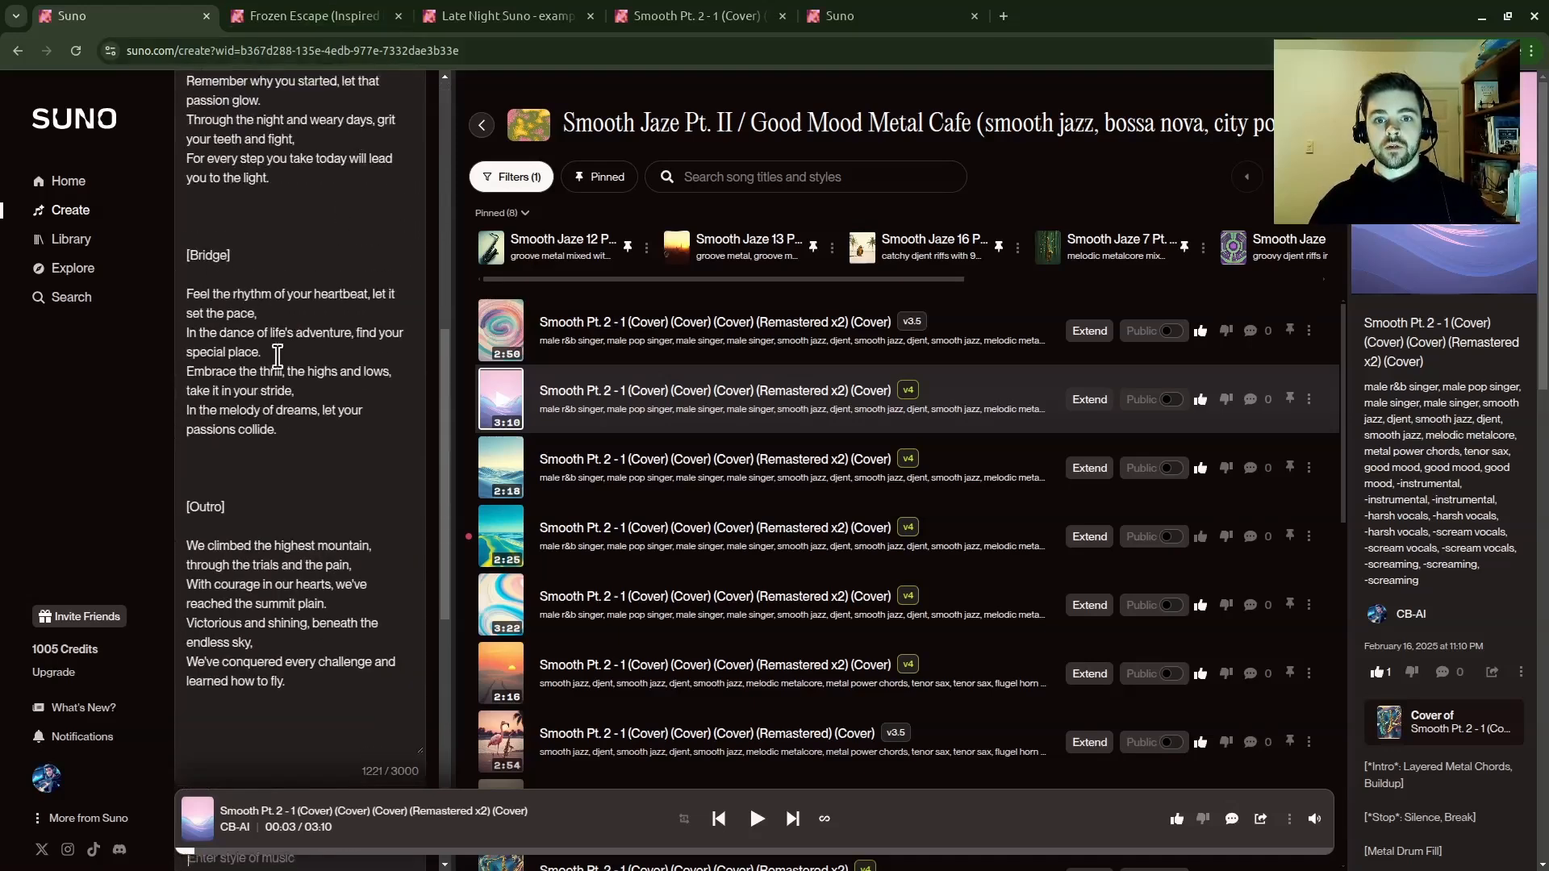
pyautogui.scroll(-6, 278, 355)
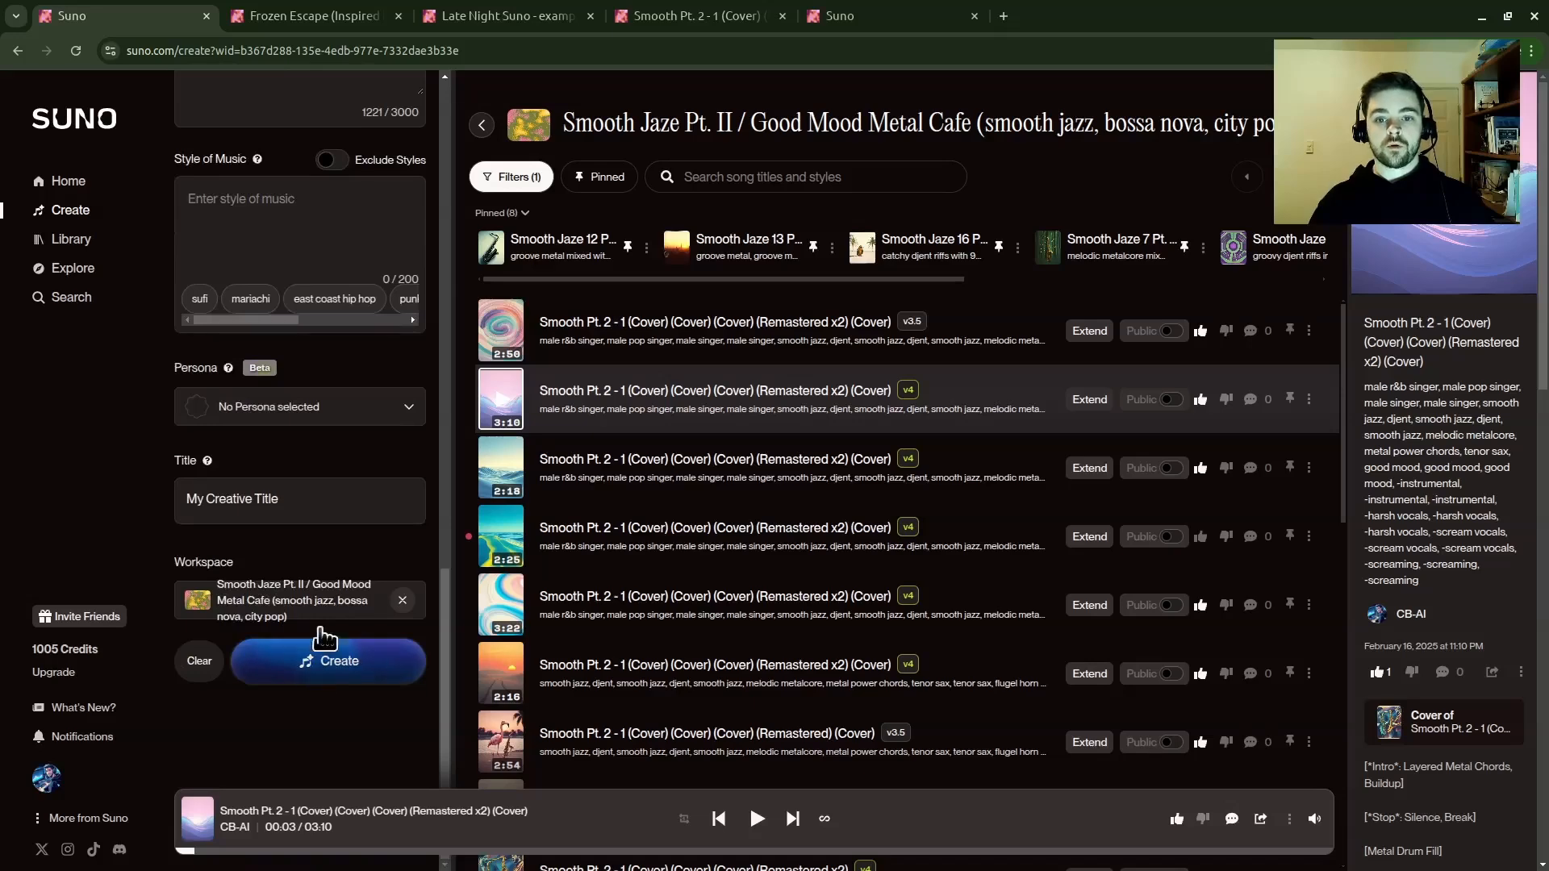
pyautogui.scroll(12, 304, 439)
pyautogui.scroll(-5, 339, 404)
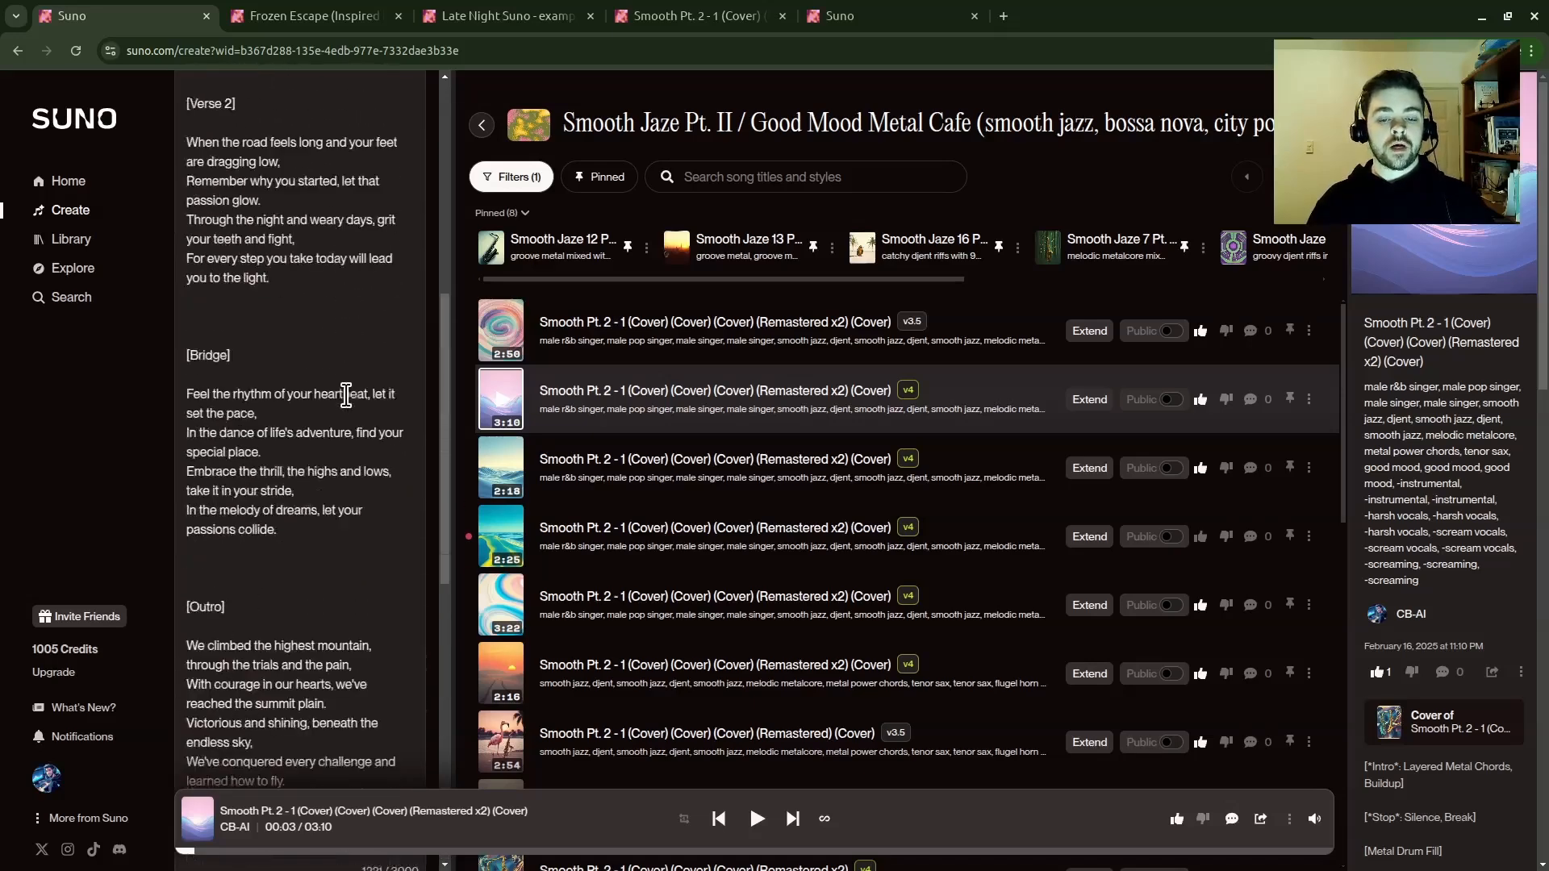
pyautogui.scroll(-7, 346, 387)
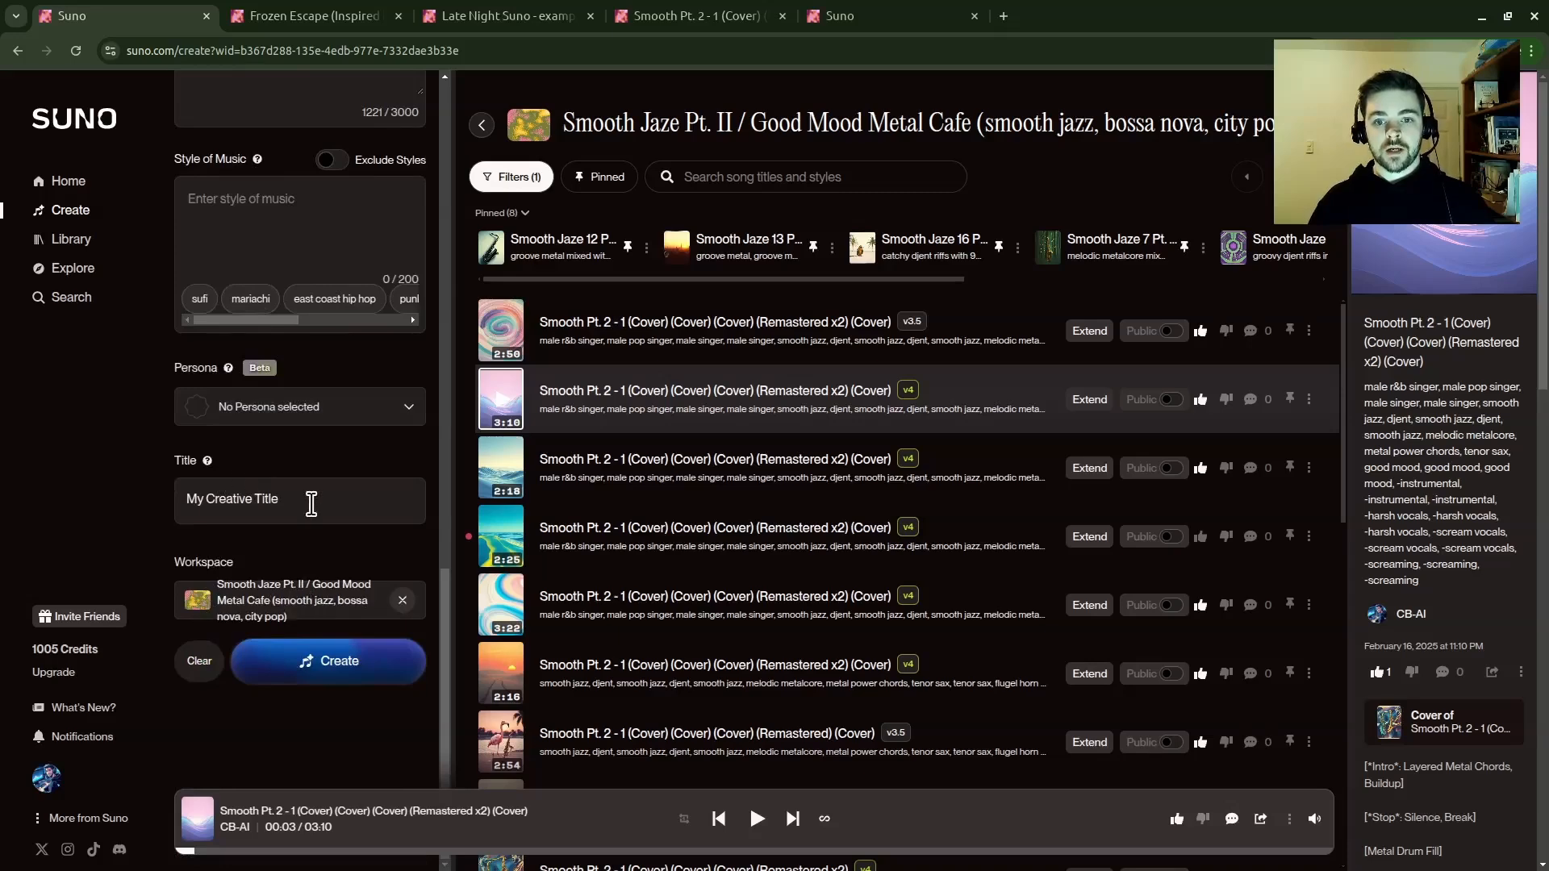
pyautogui.scroll(10, 346, 543)
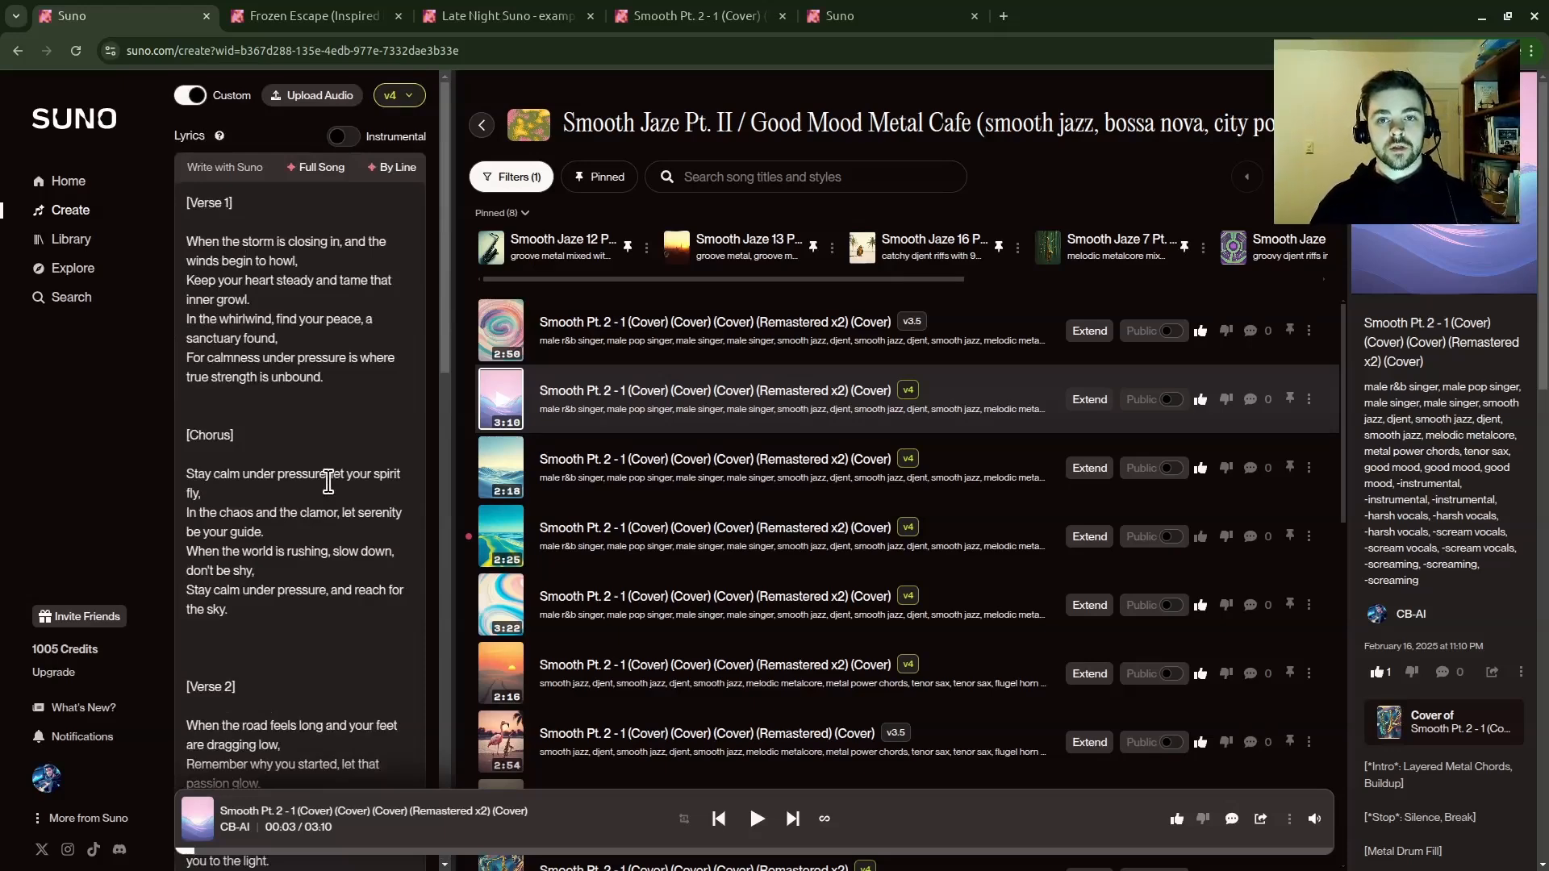
# - Switch to the open song page "Frozen Escape (Inspired by FFIX)" and reuse its prompt for a new song
pyautogui.click(292, 16)
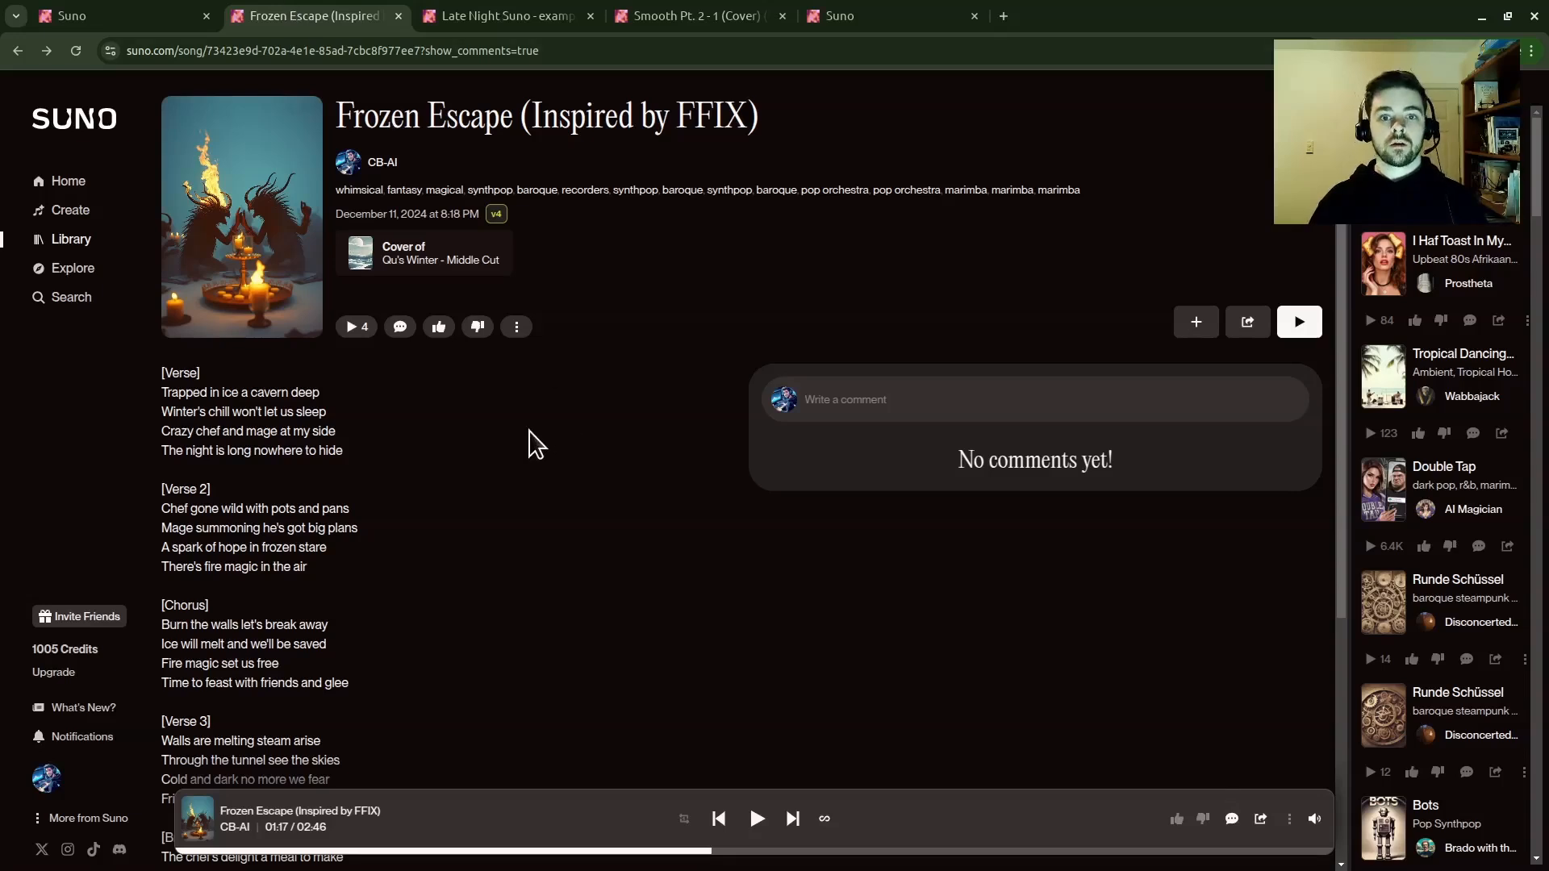
pyautogui.click(517, 329)
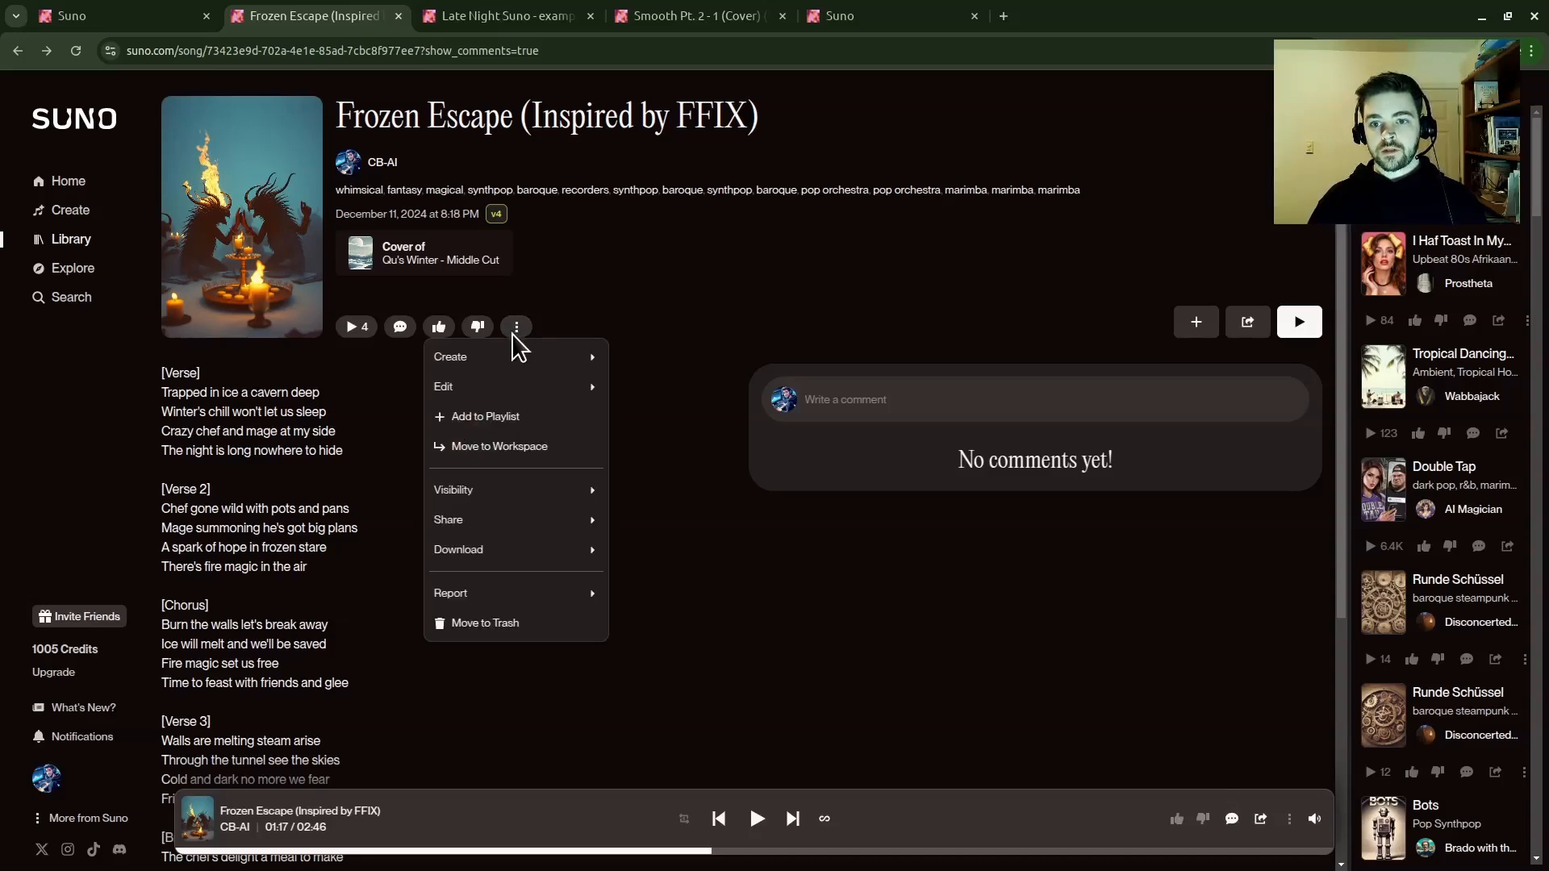
pyautogui.moveTo(538, 367)
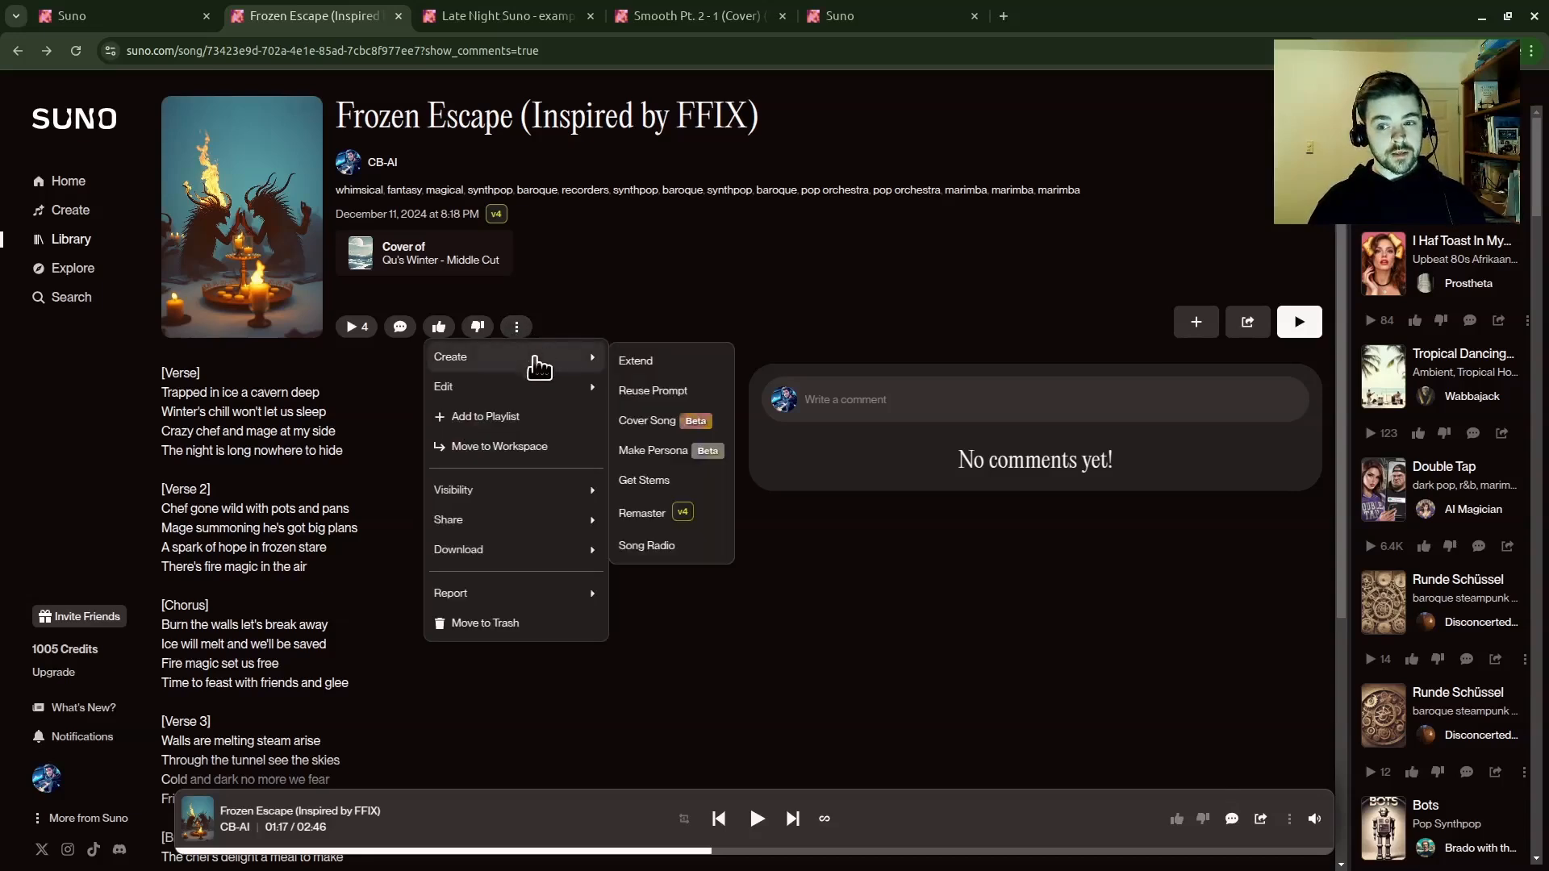
pyautogui.click(660, 393)
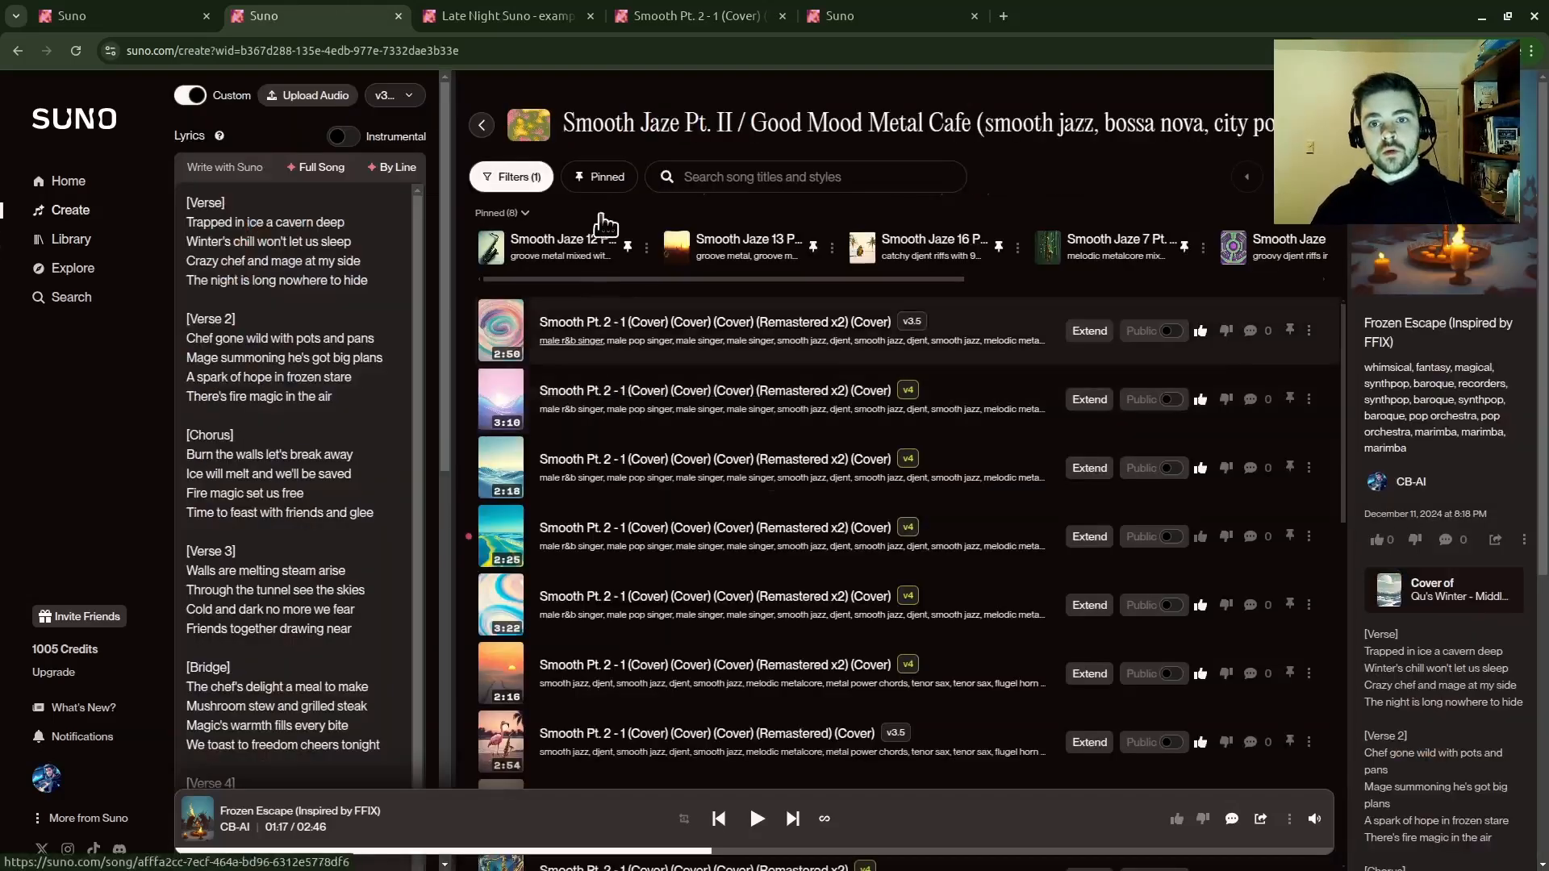
# - Set the model version of the reused song prompt to v4 and look through its lyrics
pyautogui.click(394, 95)
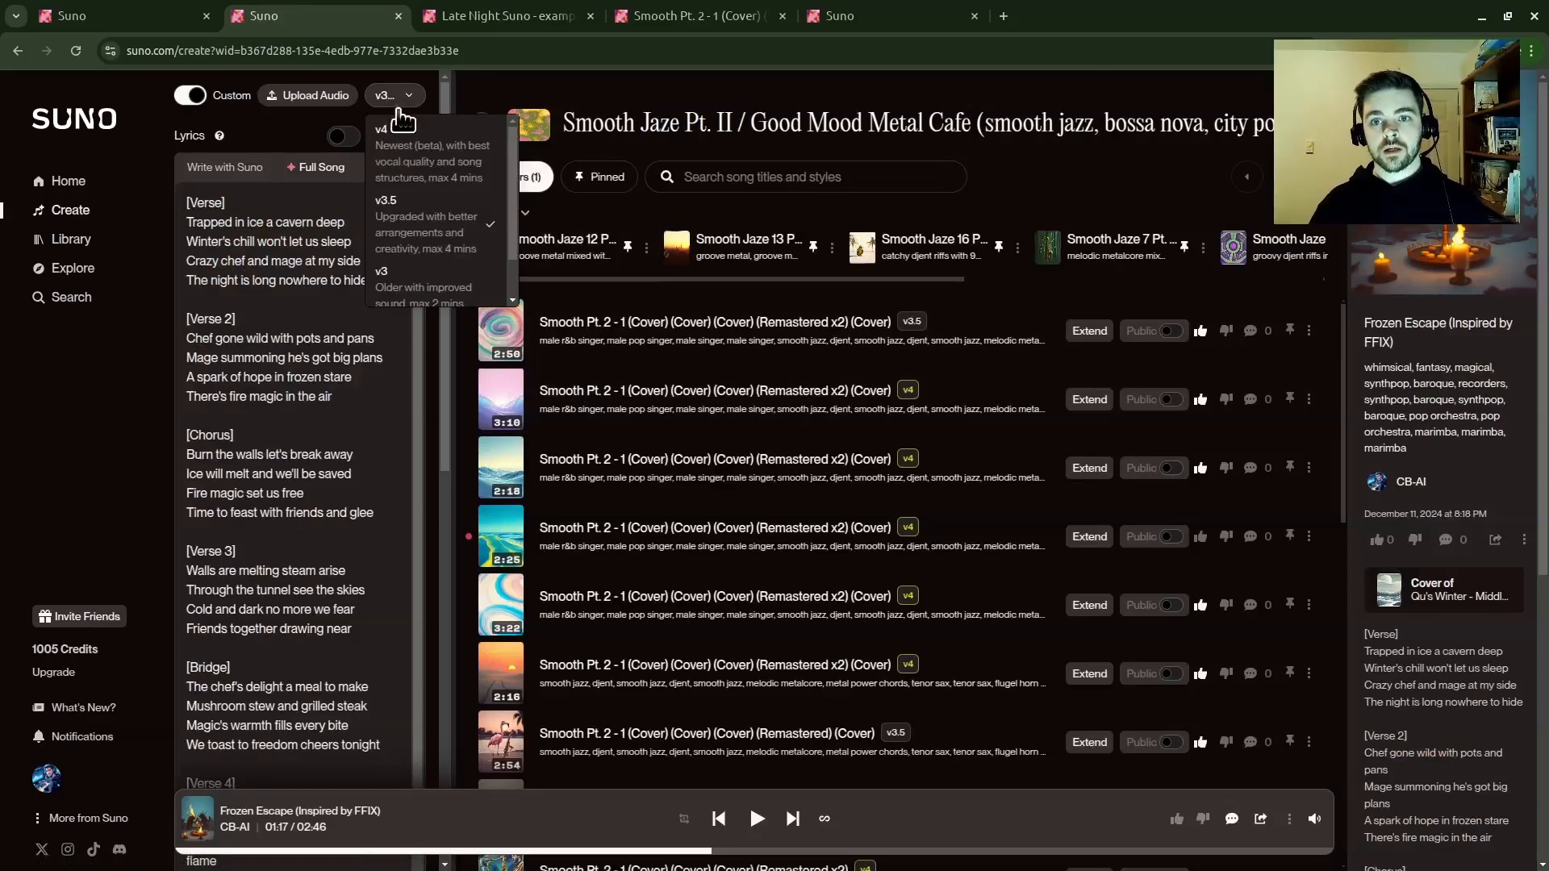
pyautogui.click(426, 172)
pyautogui.scroll(-8, 371, 198)
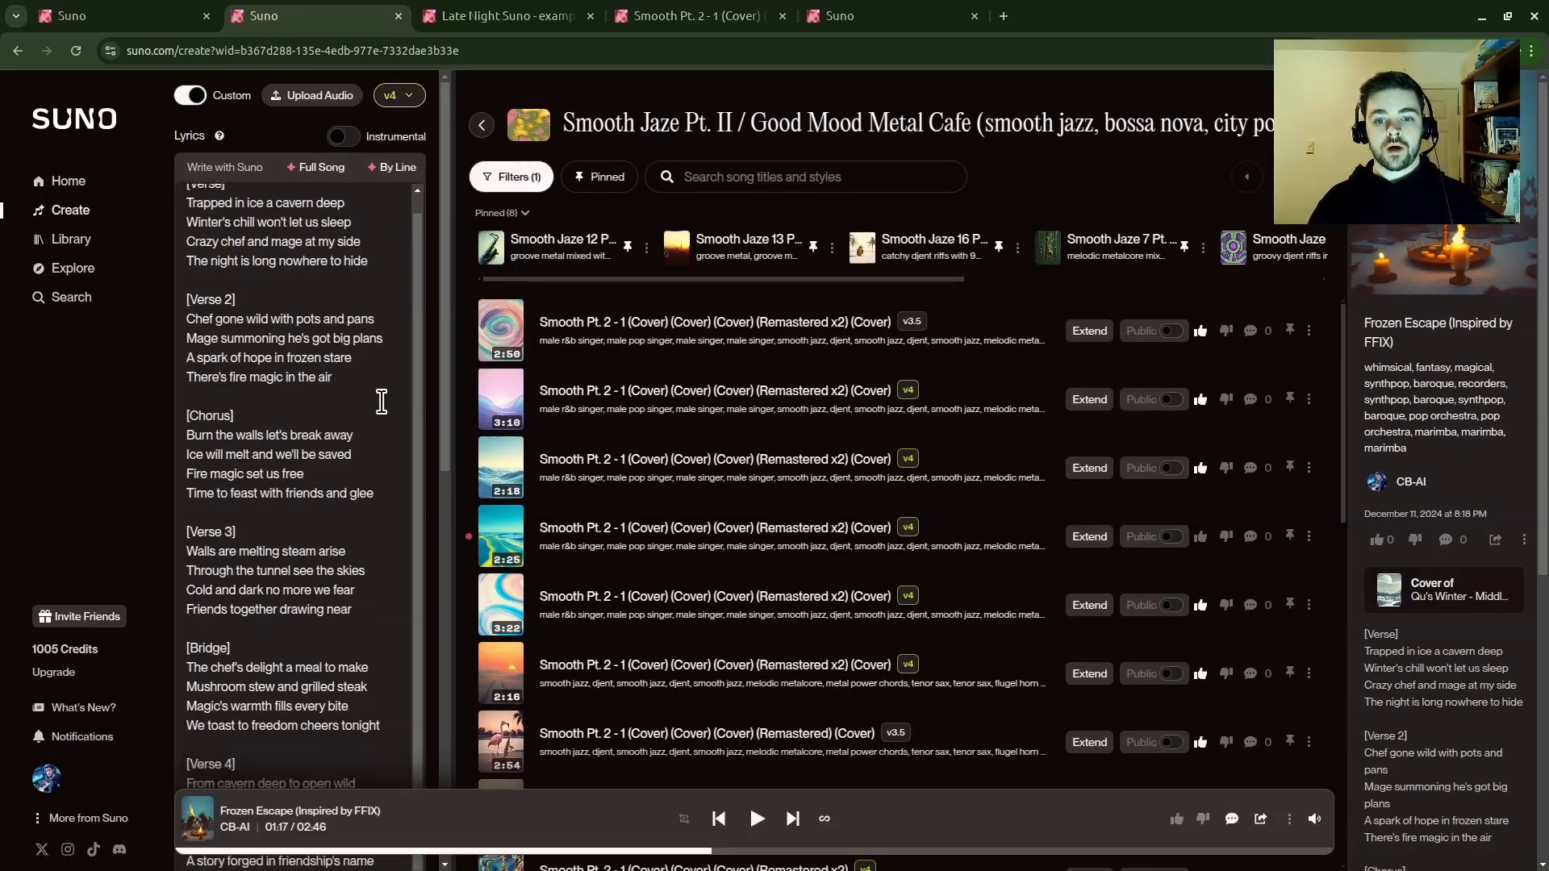
pyautogui.scroll(8, 367, 258)
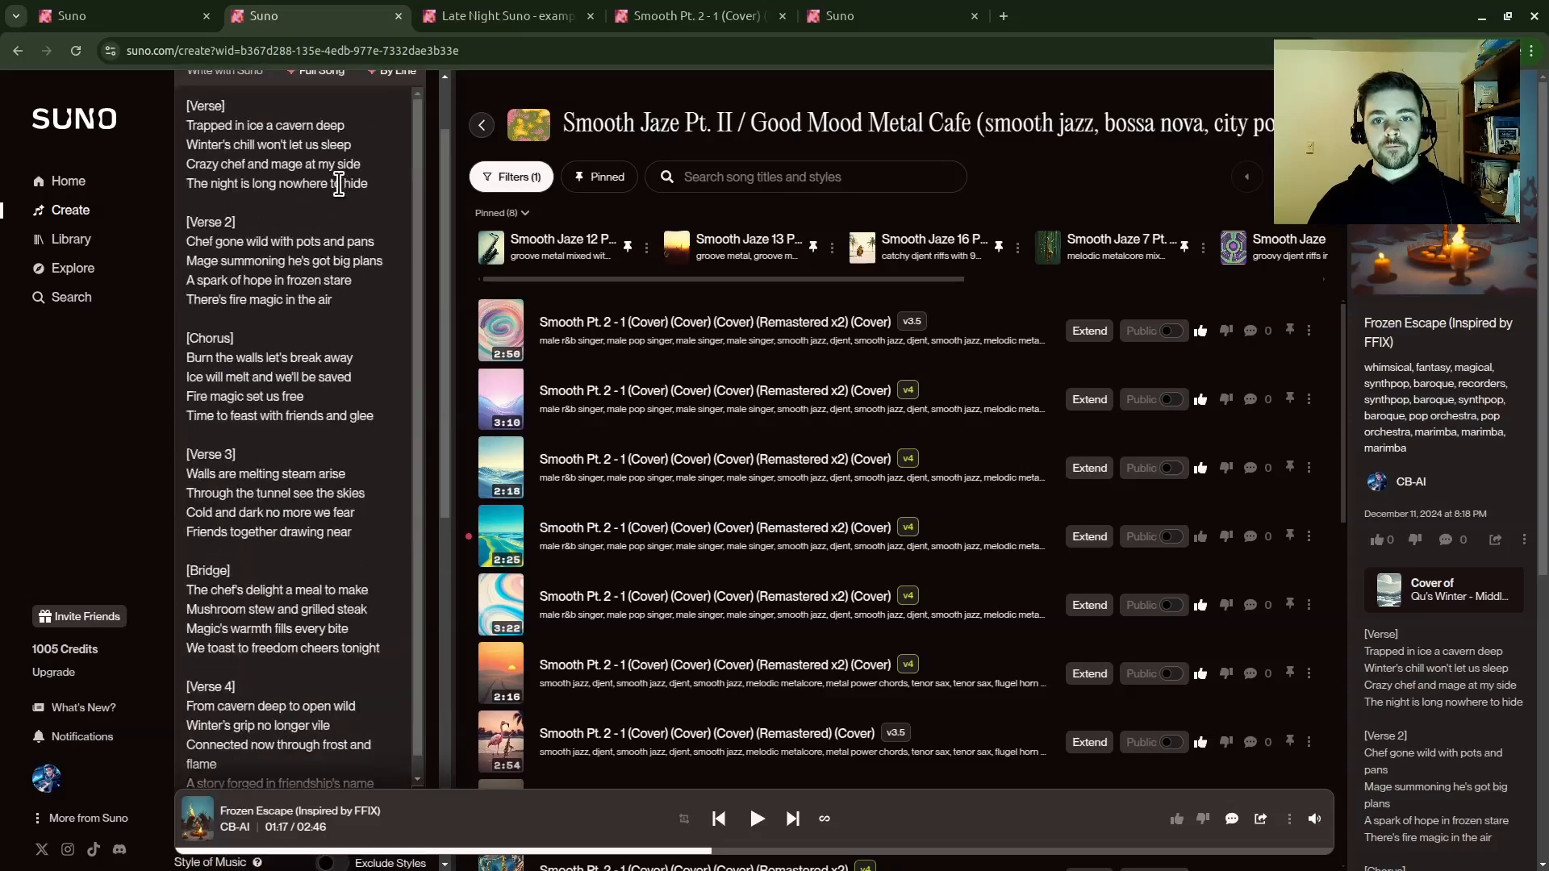
# - Open the Frozen Escape lyrics for line-by-line writing and insert two blank lines after the chorus
pyautogui.click(393, 171)
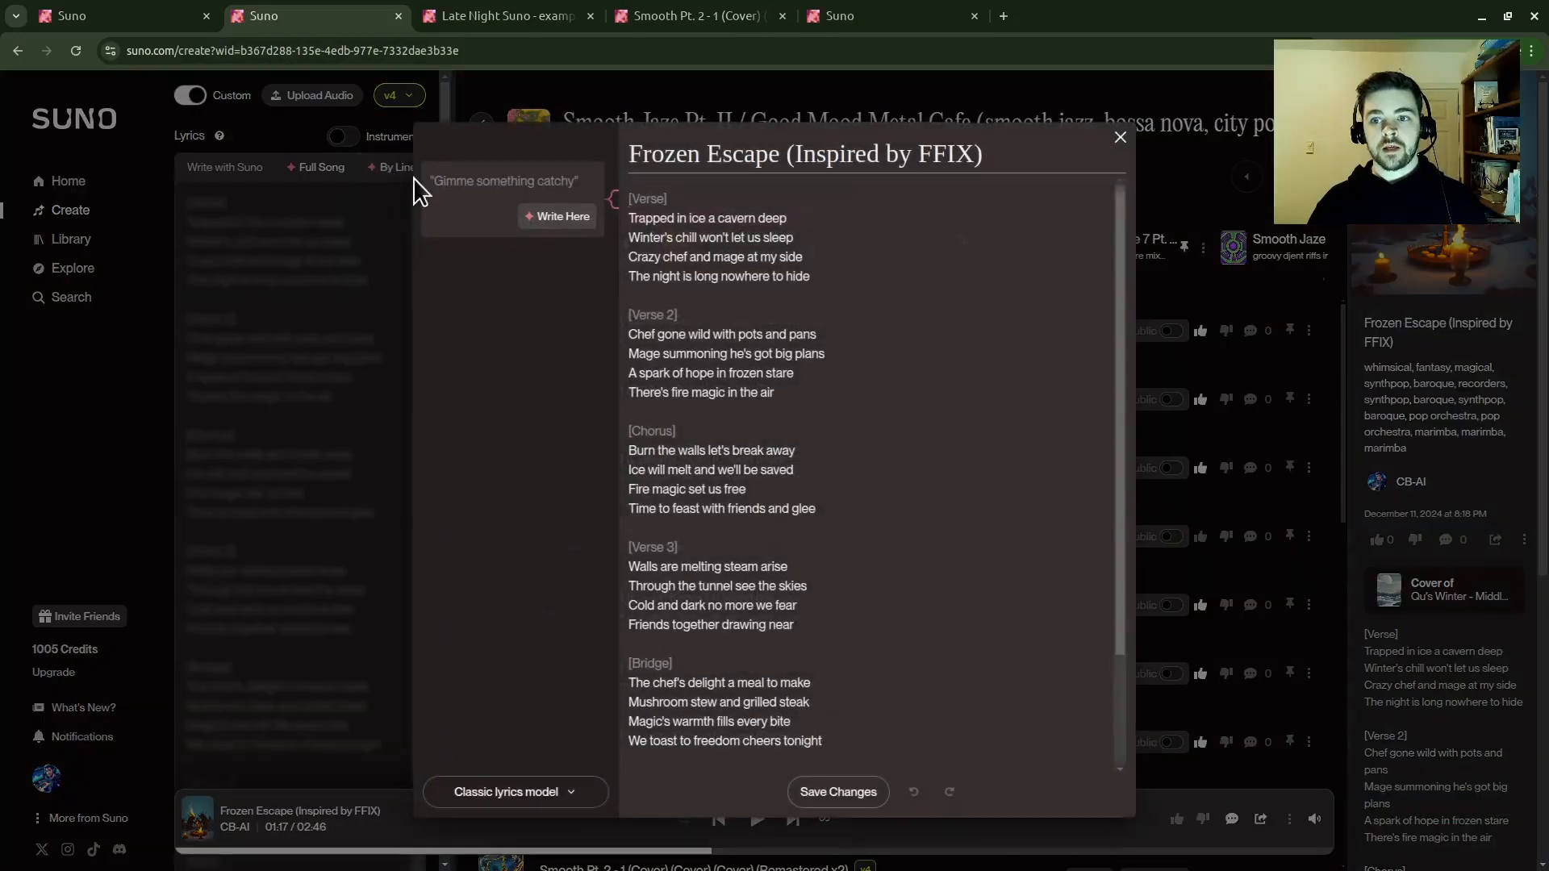
pyautogui.scroll(-3, 766, 323)
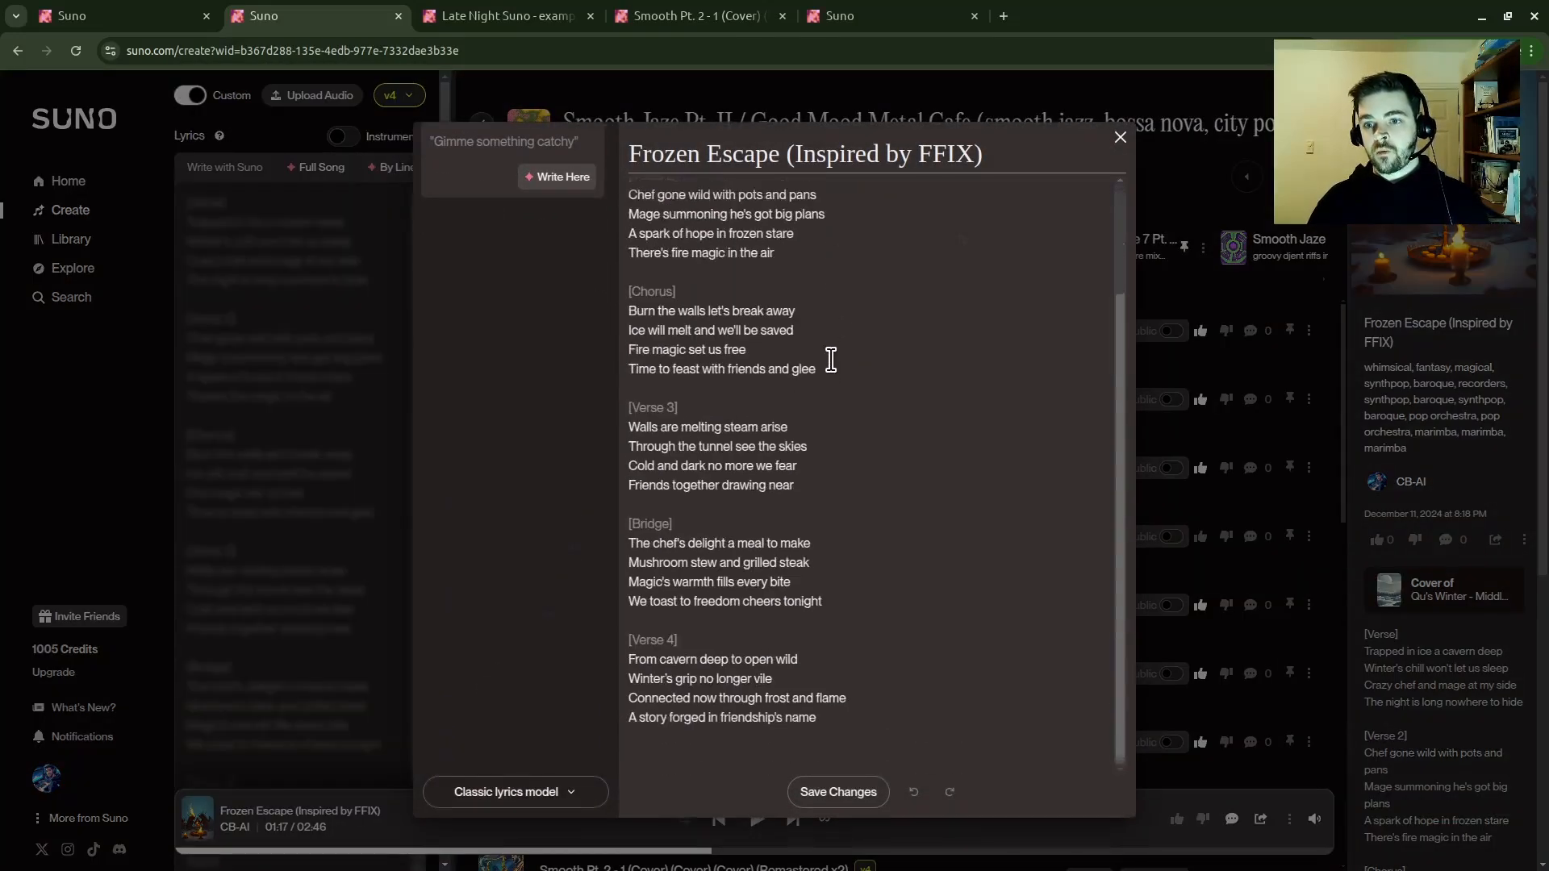
pyautogui.click(836, 376)
pyautogui.press('Return')
pyautogui.press('Return')
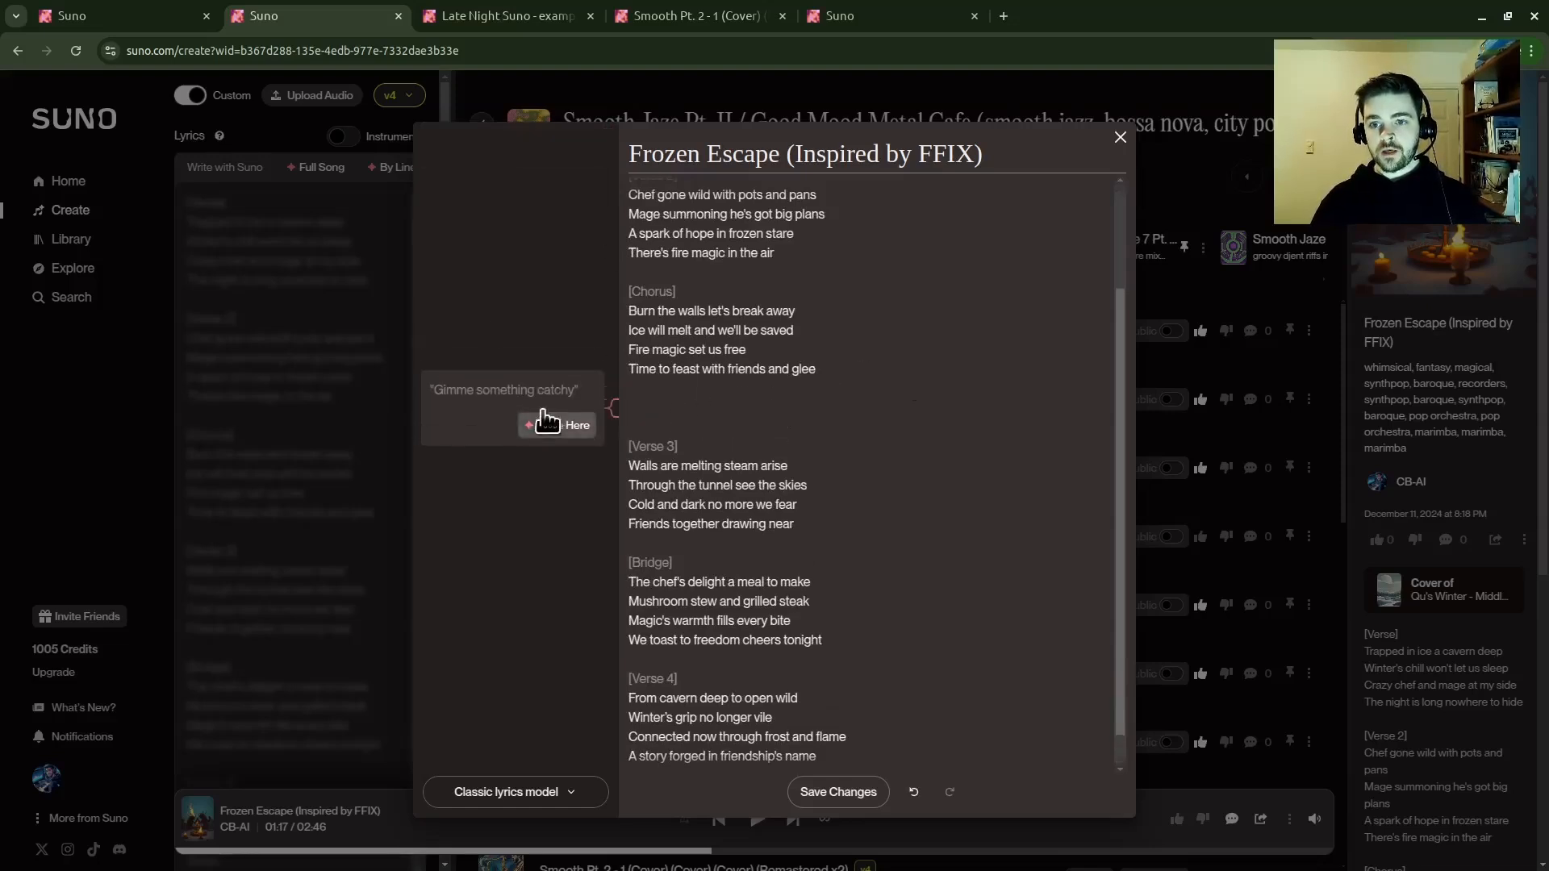
# - Generate a new section below the chorus with the prompt "add a post-chorus about feeling cold in the ice" and review it
pyautogui.click(518, 395)
pyautogui.write('add a post-chorus a')
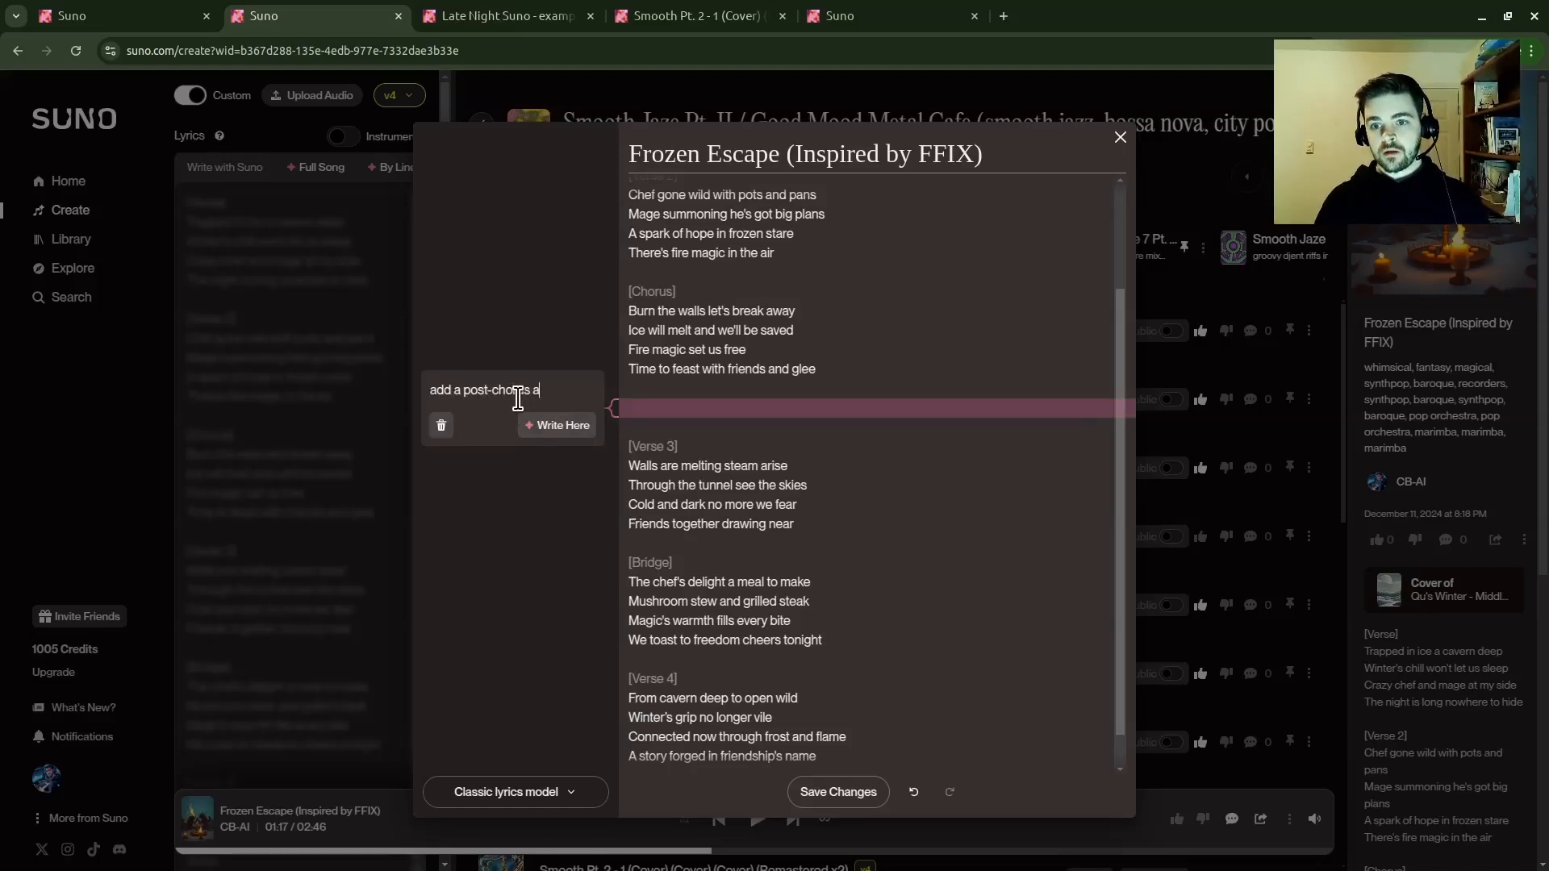
pyautogui.write('bout fee')
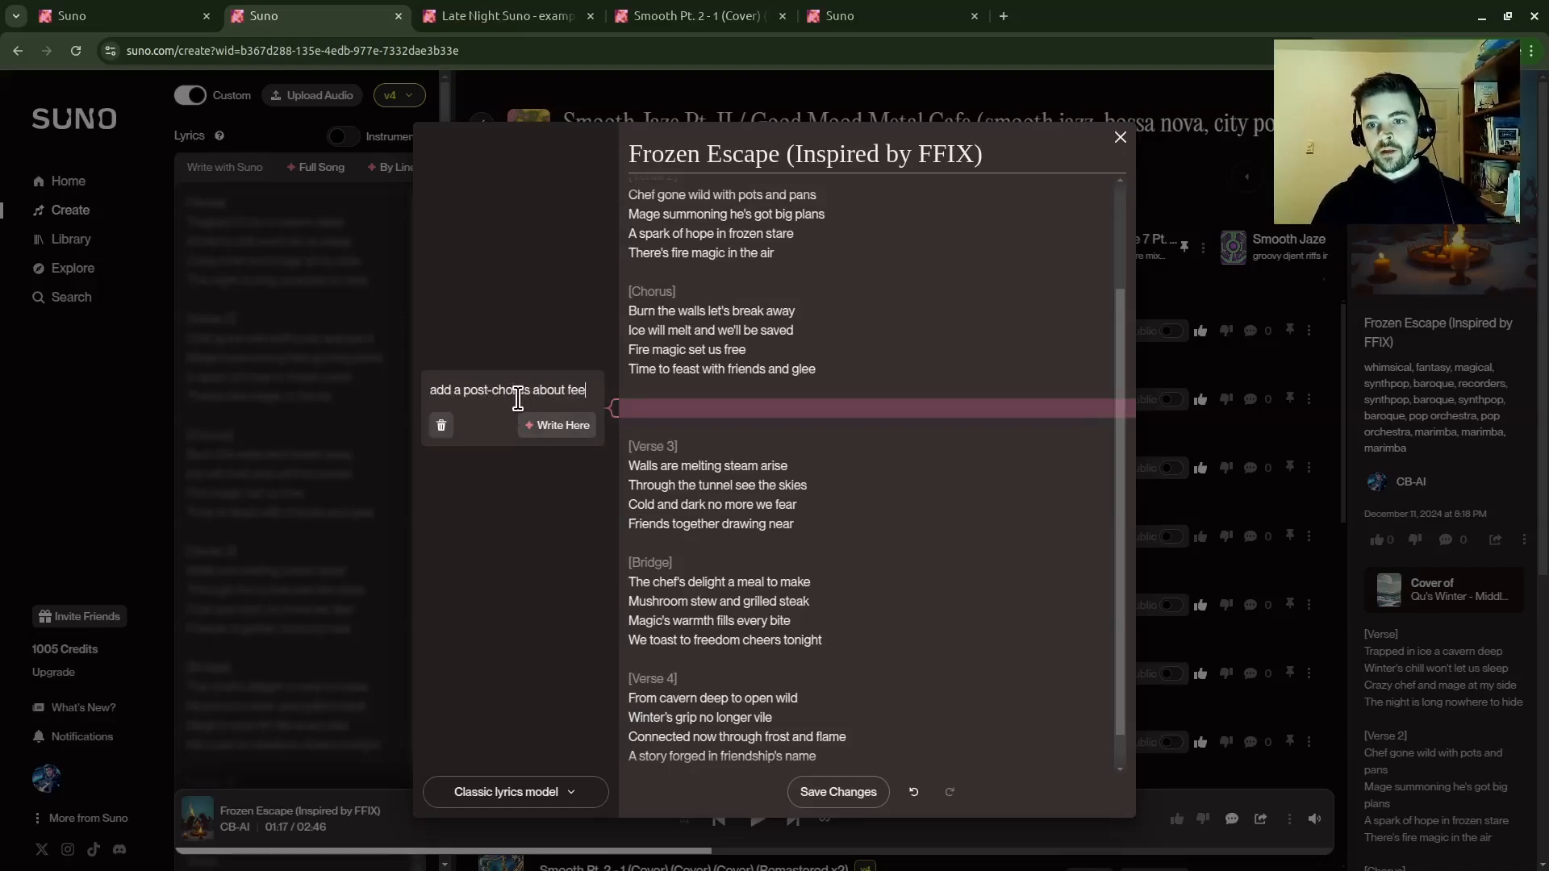
pyautogui.write('ling cold in the ice')
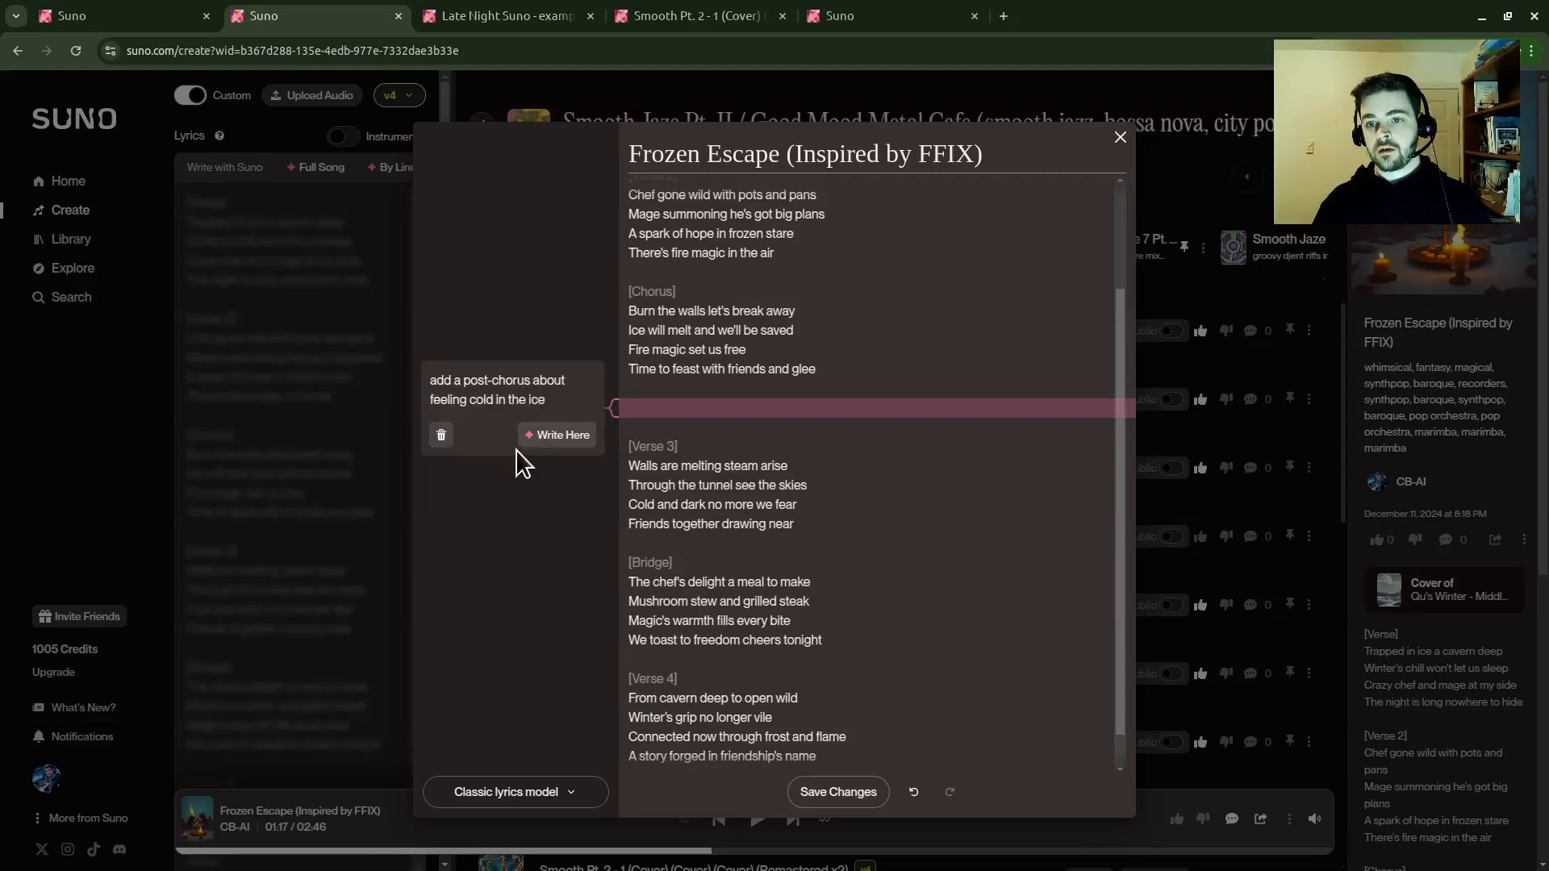
pyautogui.click(526, 440)
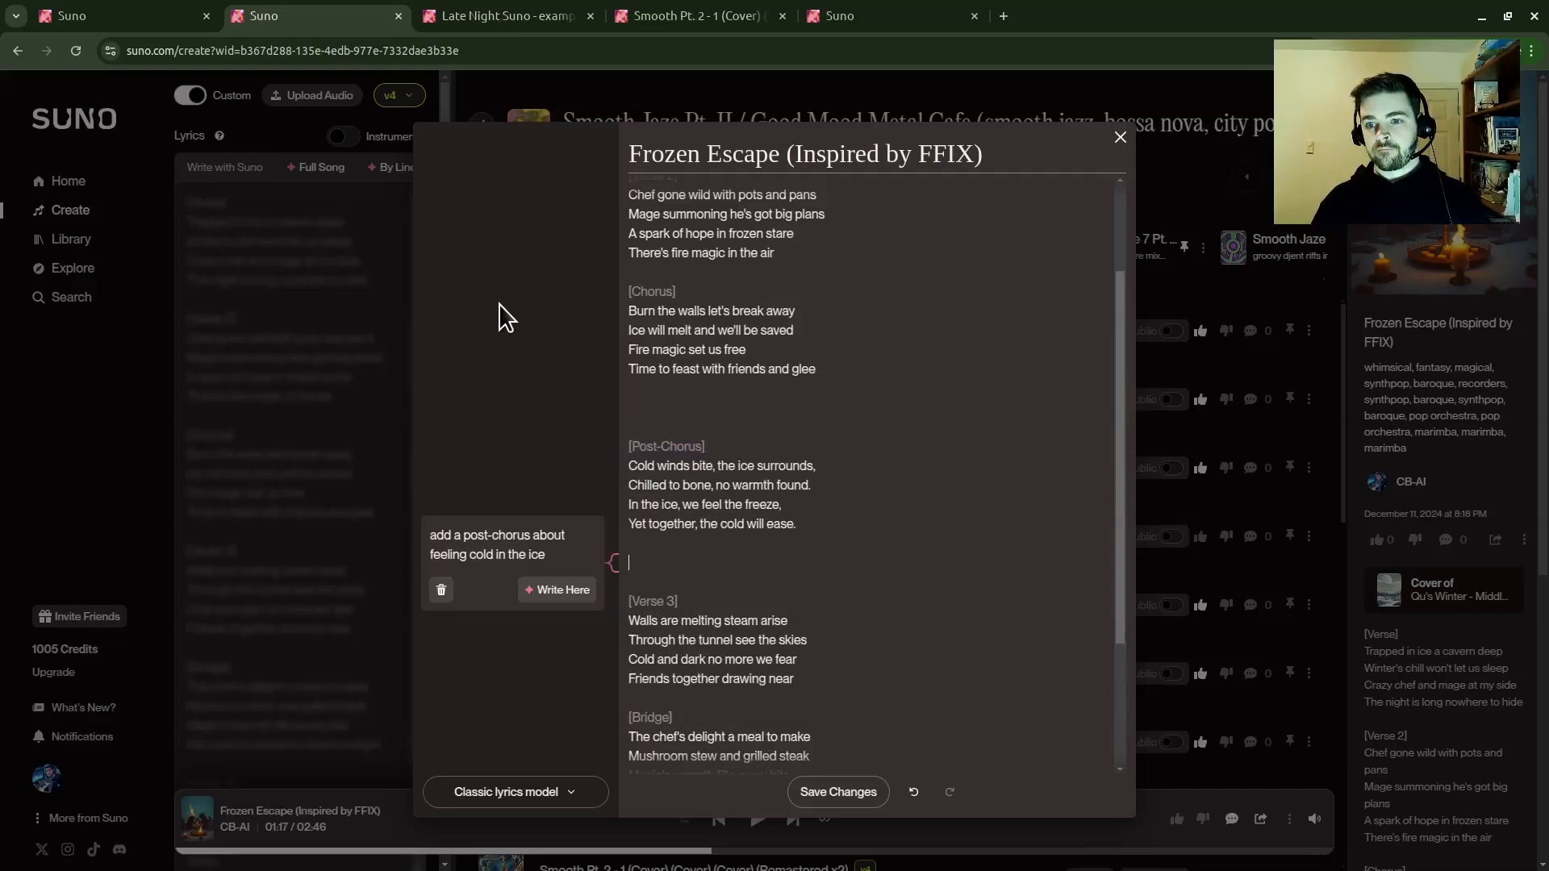
pyautogui.scroll(-2, 871, 564)
pyautogui.scroll(4, 774, 595)
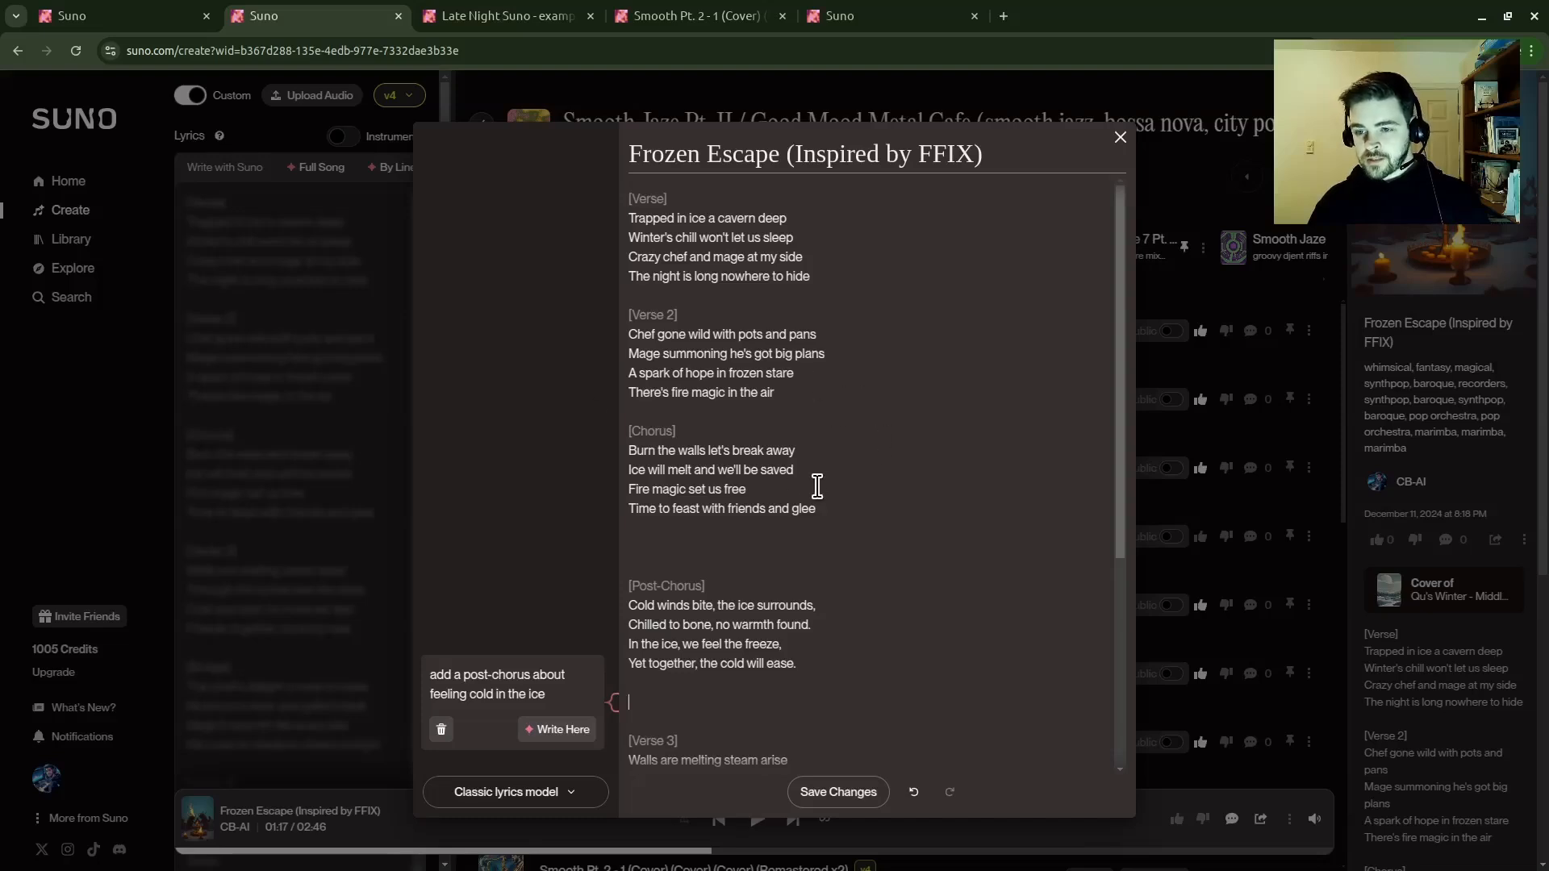
# - Rewrite the whole chorus with the prompt "add a chorus about hanging out in a frozen cavern with my friends"
pyautogui.tripleClick(835, 501)
pyautogui.moveTo(613, 457); pyautogui.dragTo(390, 427)
pyautogui.click(772, 458)
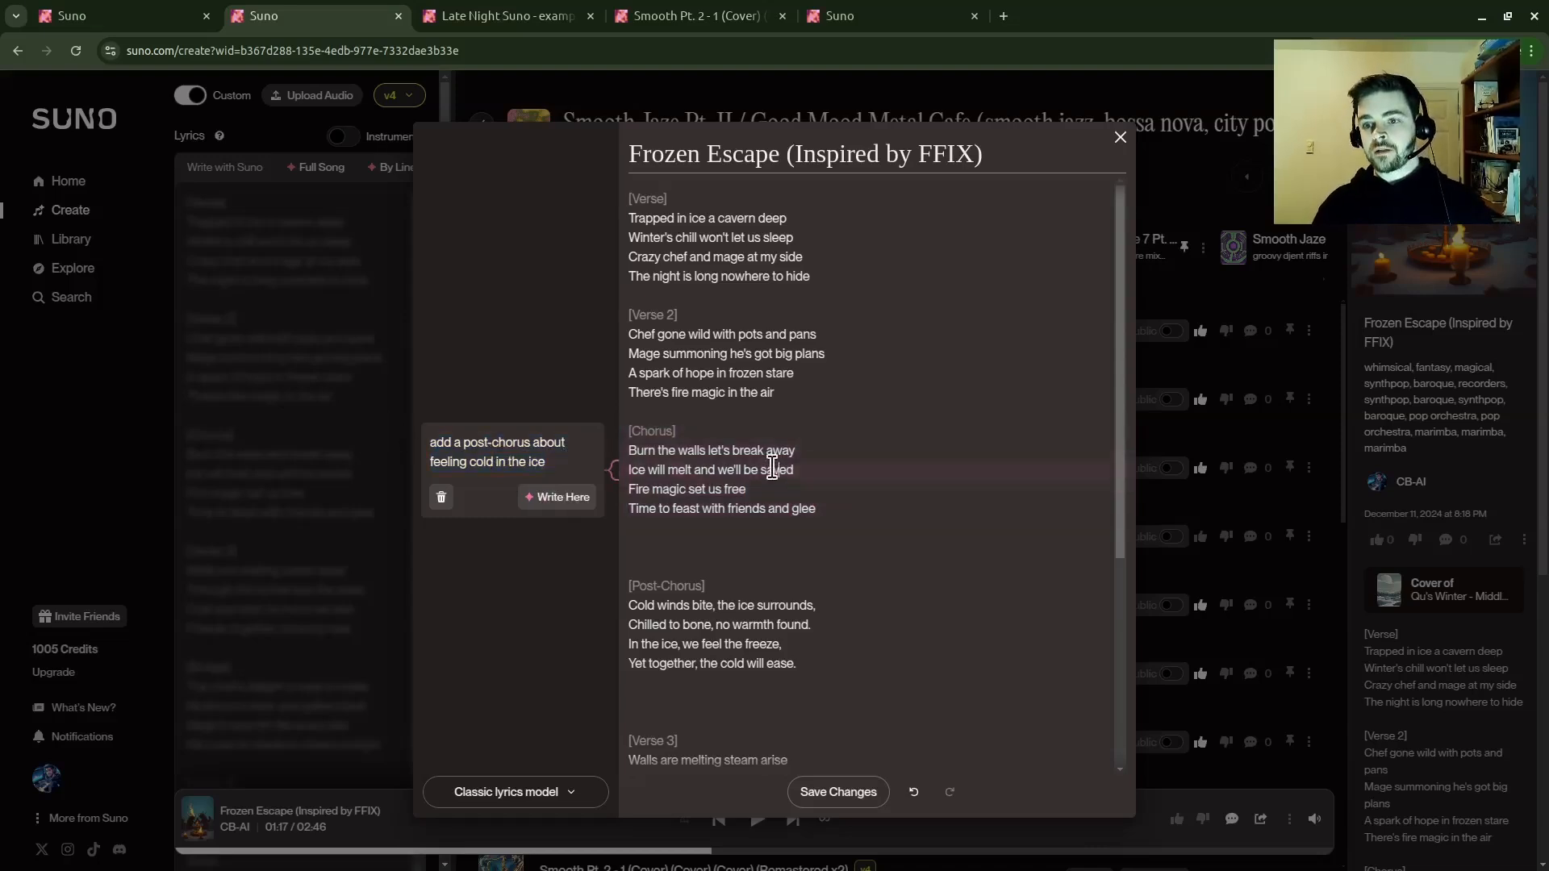
pyautogui.moveTo(837, 505); pyautogui.dragTo(375, 426)
pyautogui.write('add a chorus about')
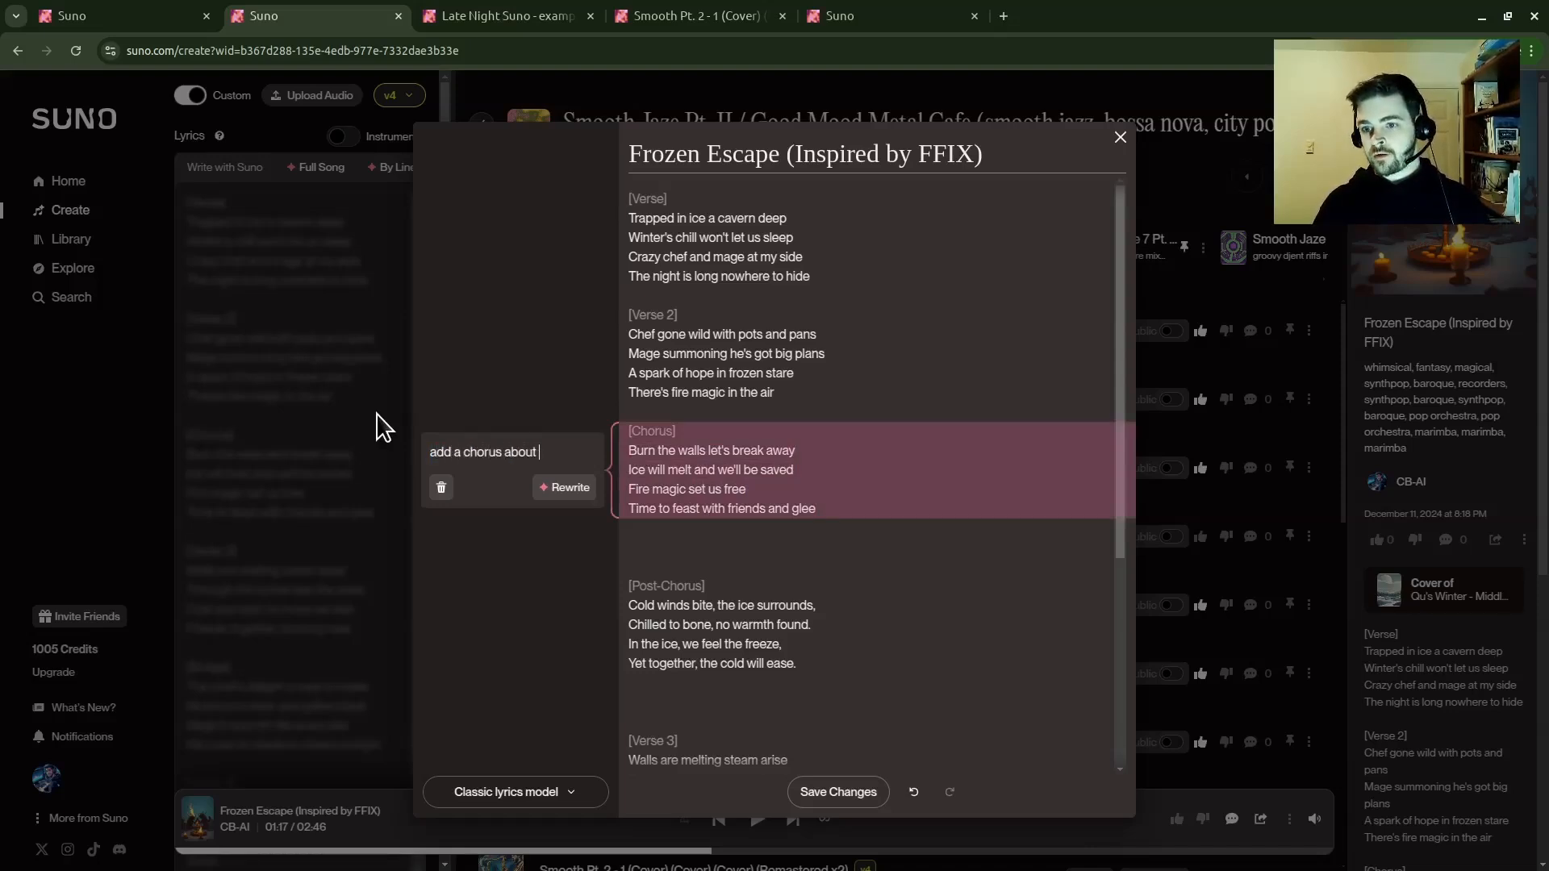
pyautogui.write(' hanging ')
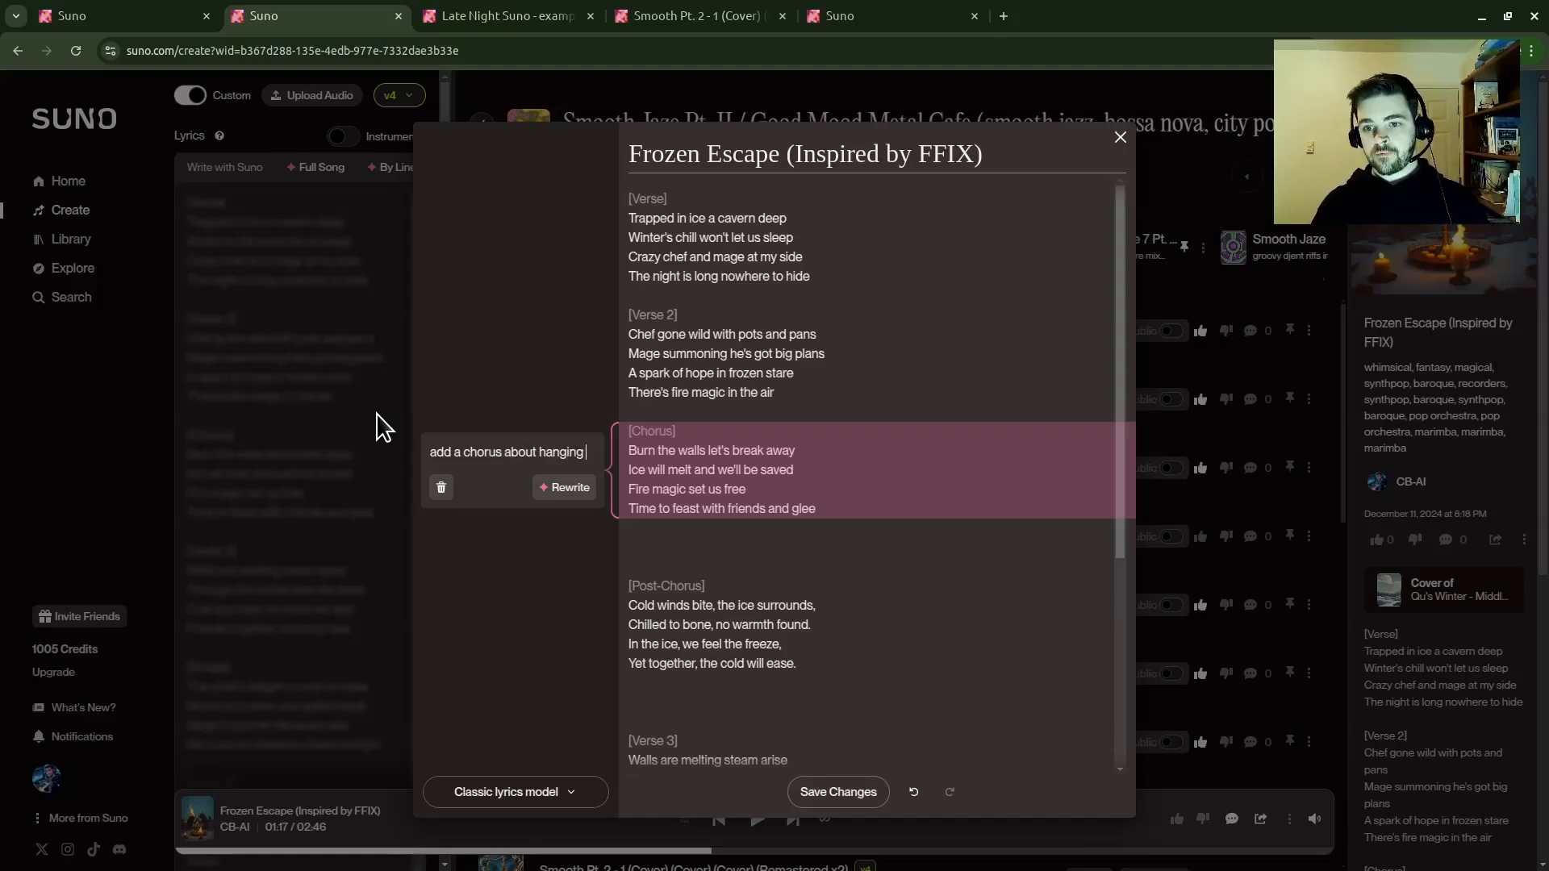
pyautogui.write('out in a ')
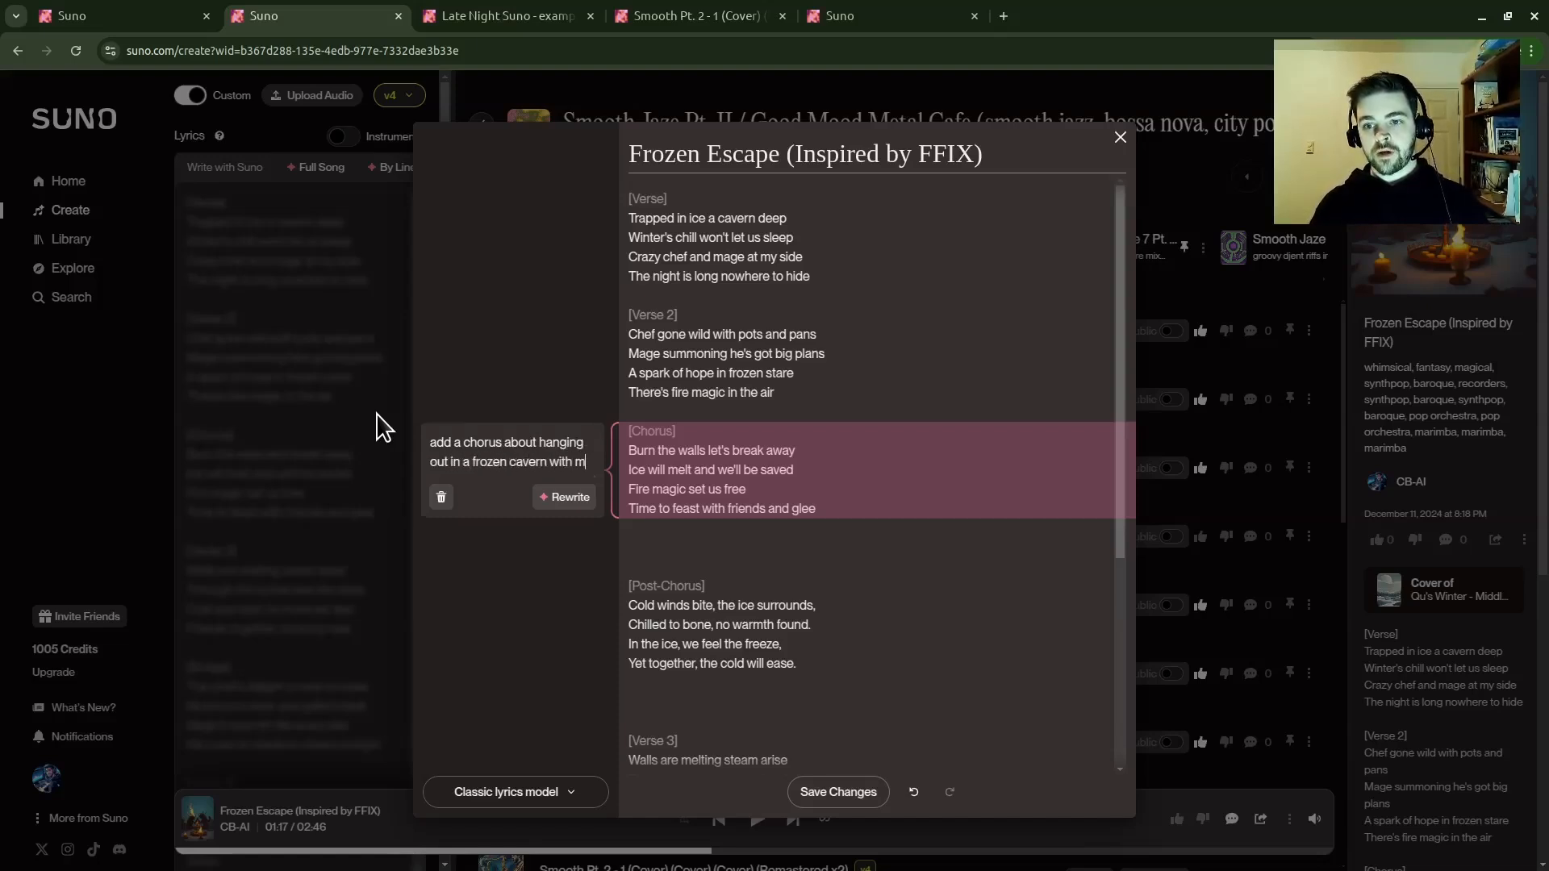
pyautogui.write('friends')
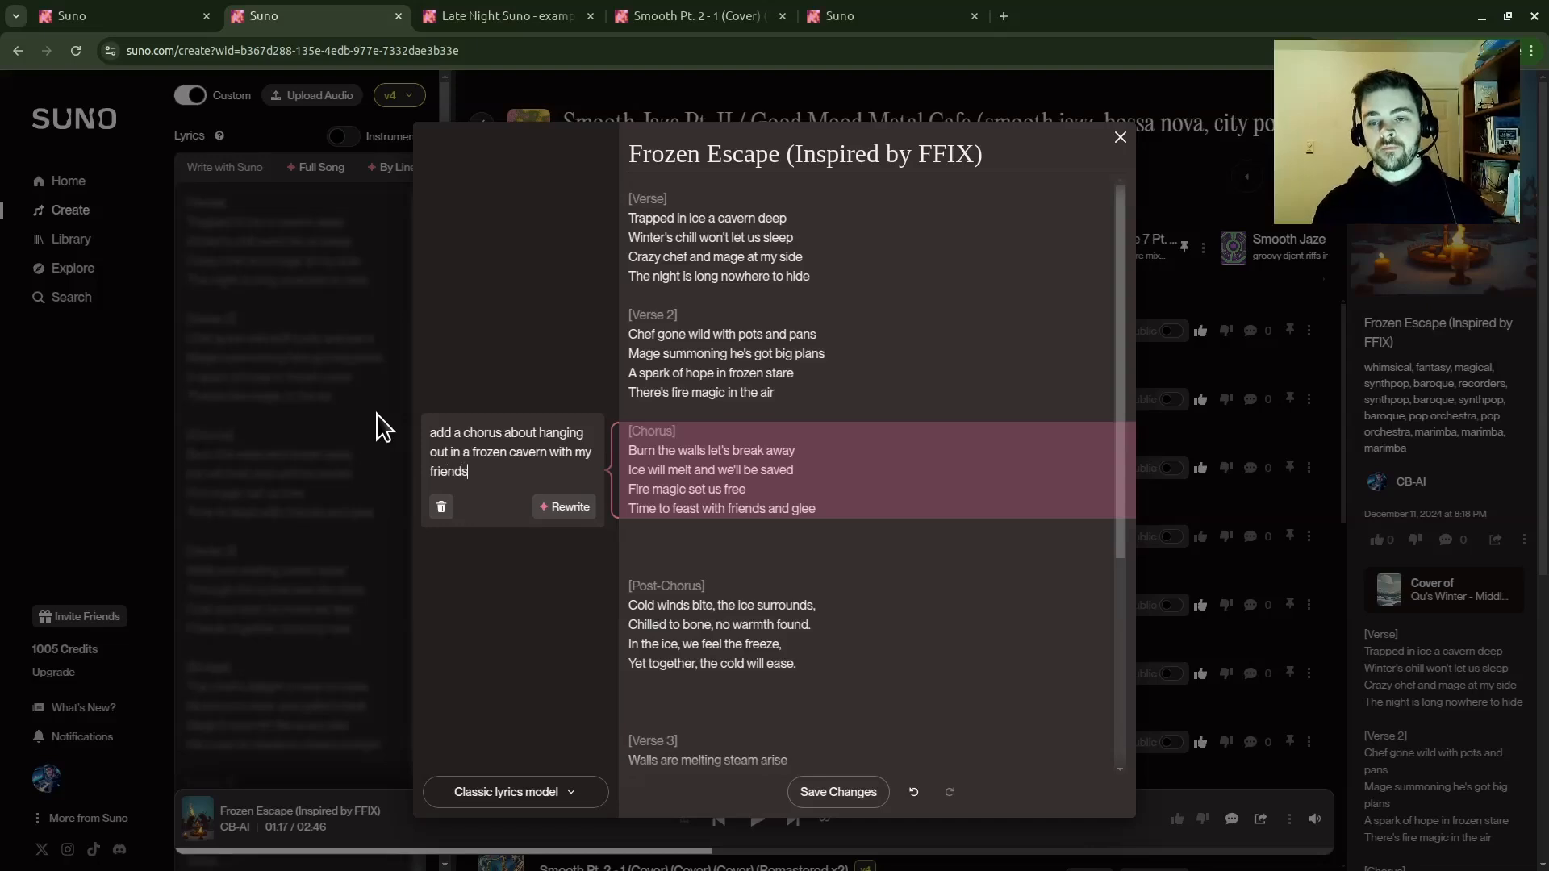
pyautogui.click(573, 508)
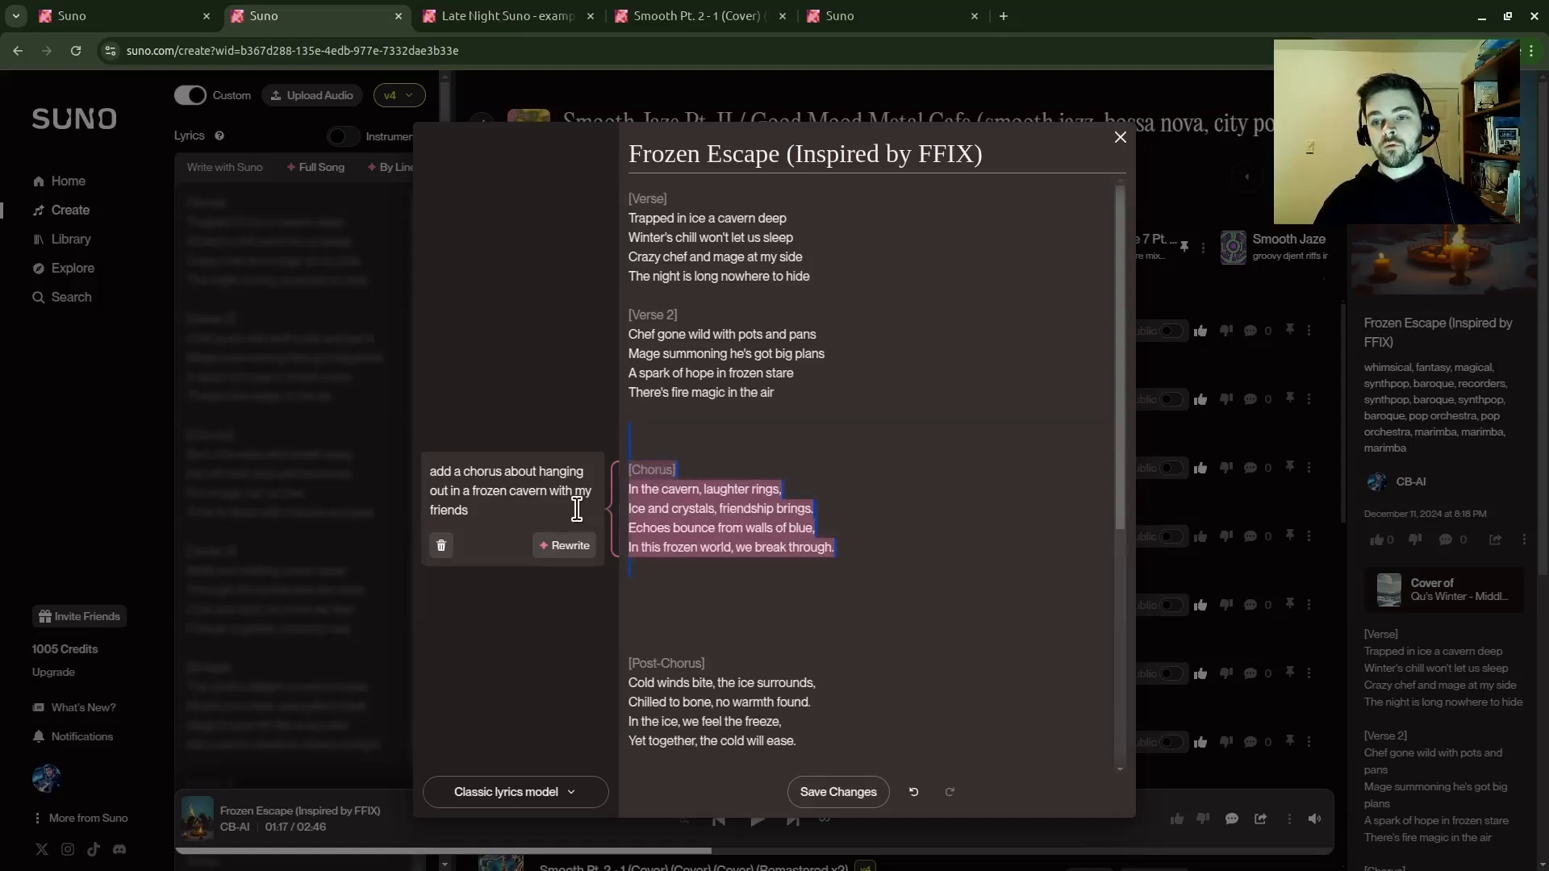
# - Clear the leftover writing prompt below the chorus and save the lyrics changes to the creation form
pyautogui.click(709, 611)
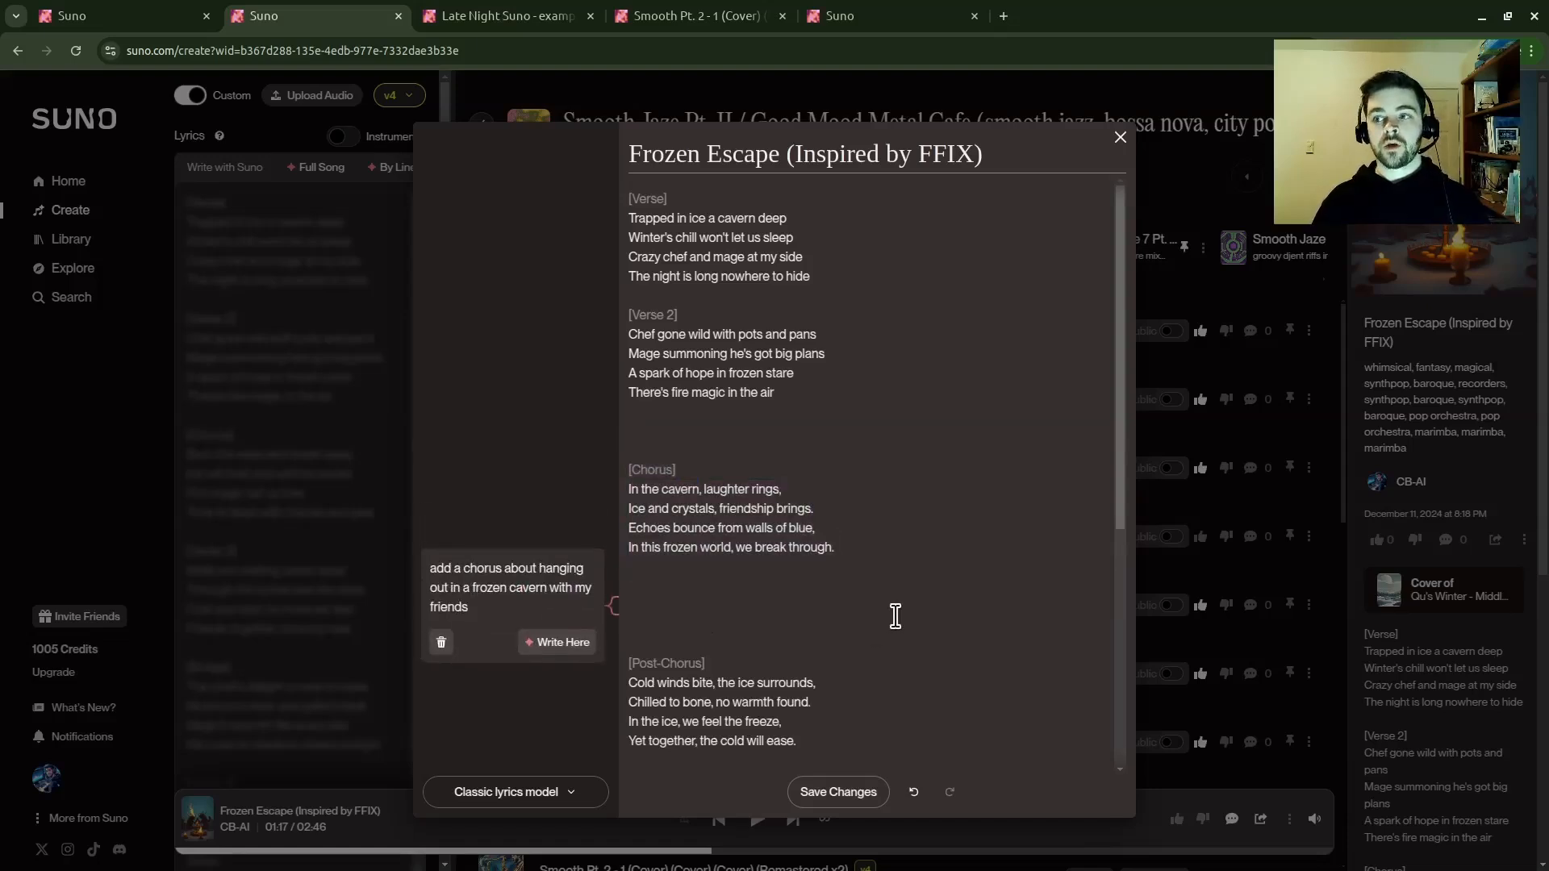
pyautogui.scroll(-3, 859, 571)
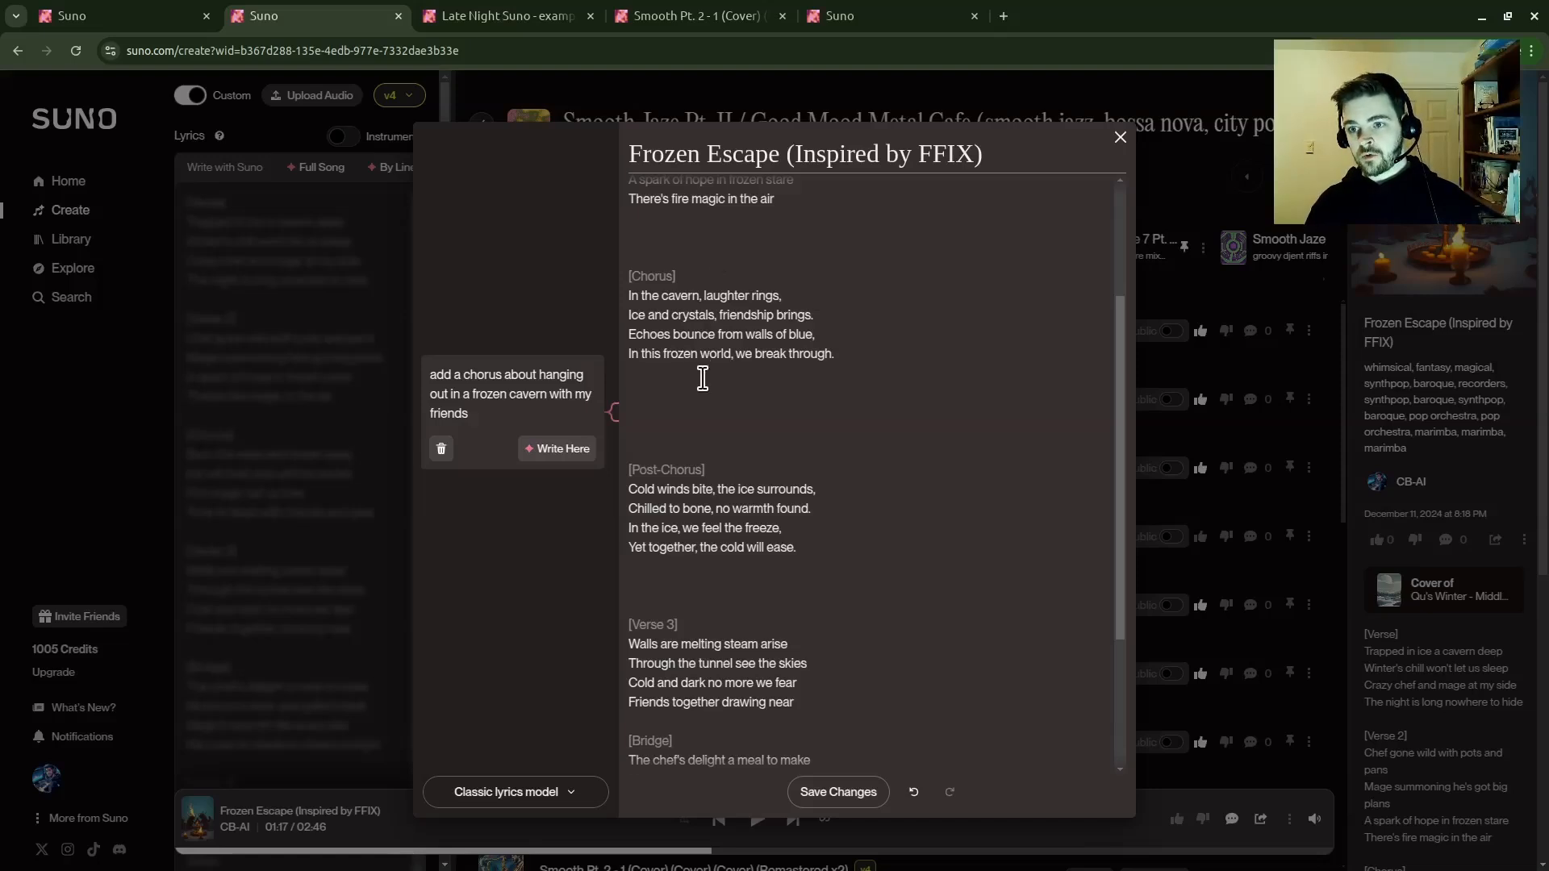
pyautogui.click(440, 443)
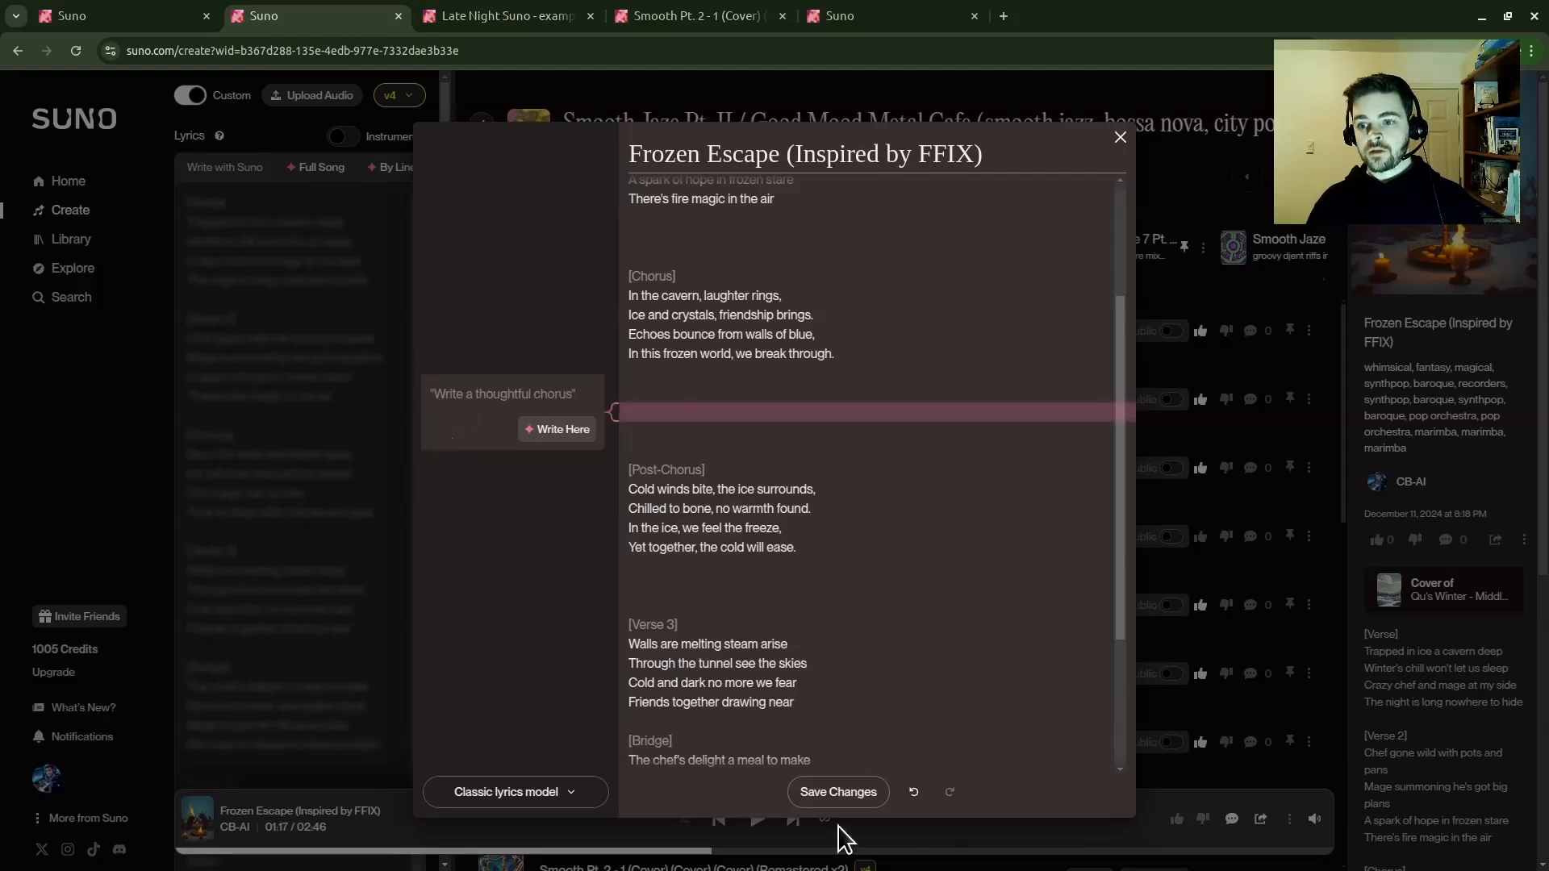
pyautogui.click(838, 793)
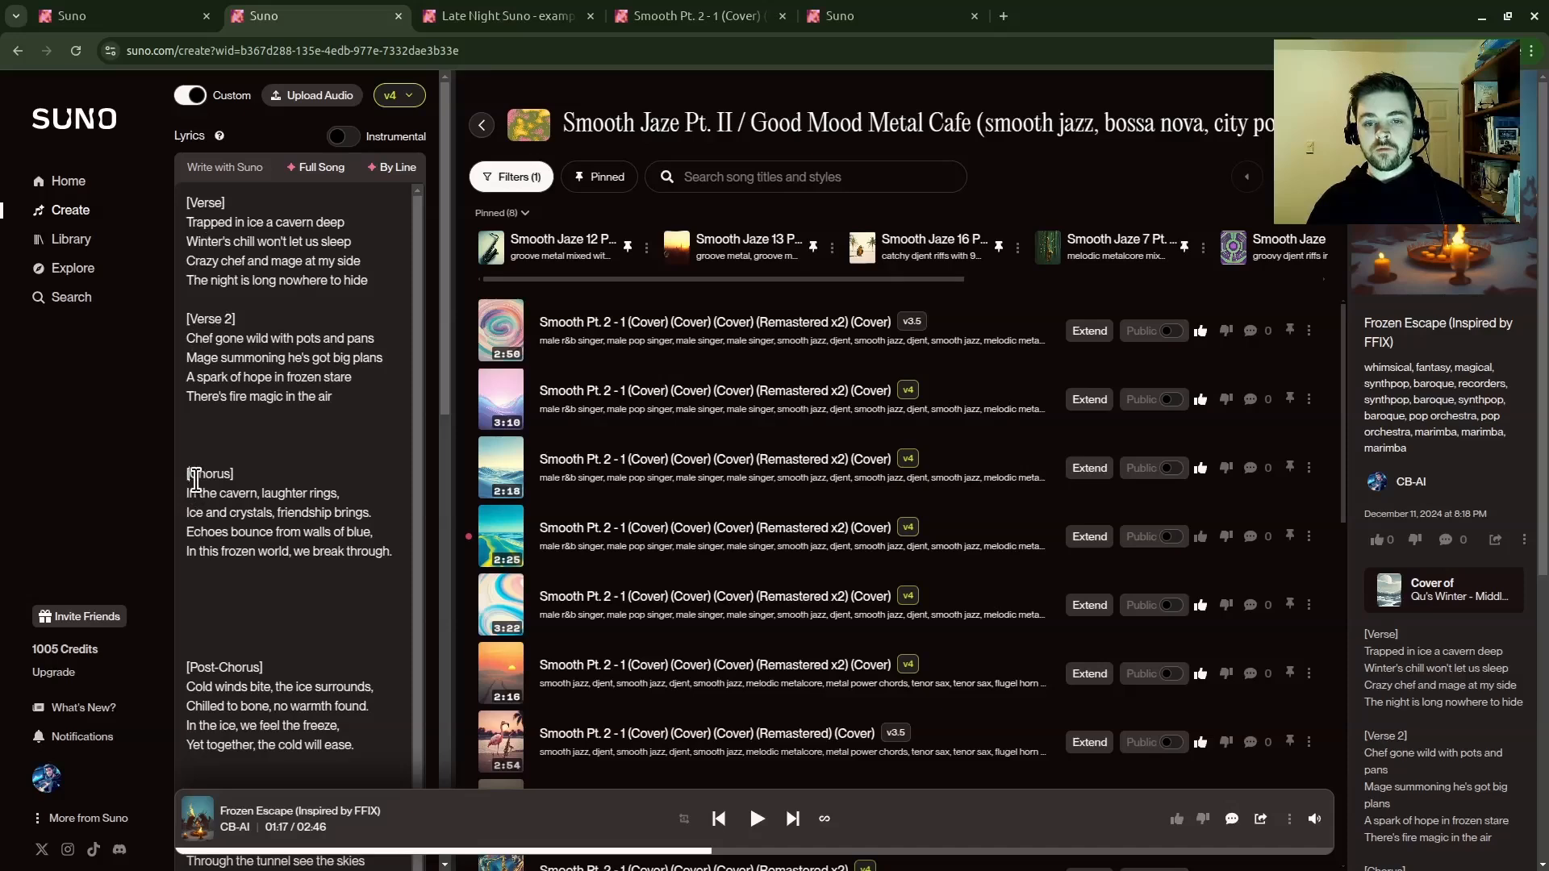
# - Remove the surplus blank lines before the chorus and between the chorus and post-chorus in the form's lyrics
pyautogui.moveTo(195, 479); pyautogui.dragTo(390, 553)
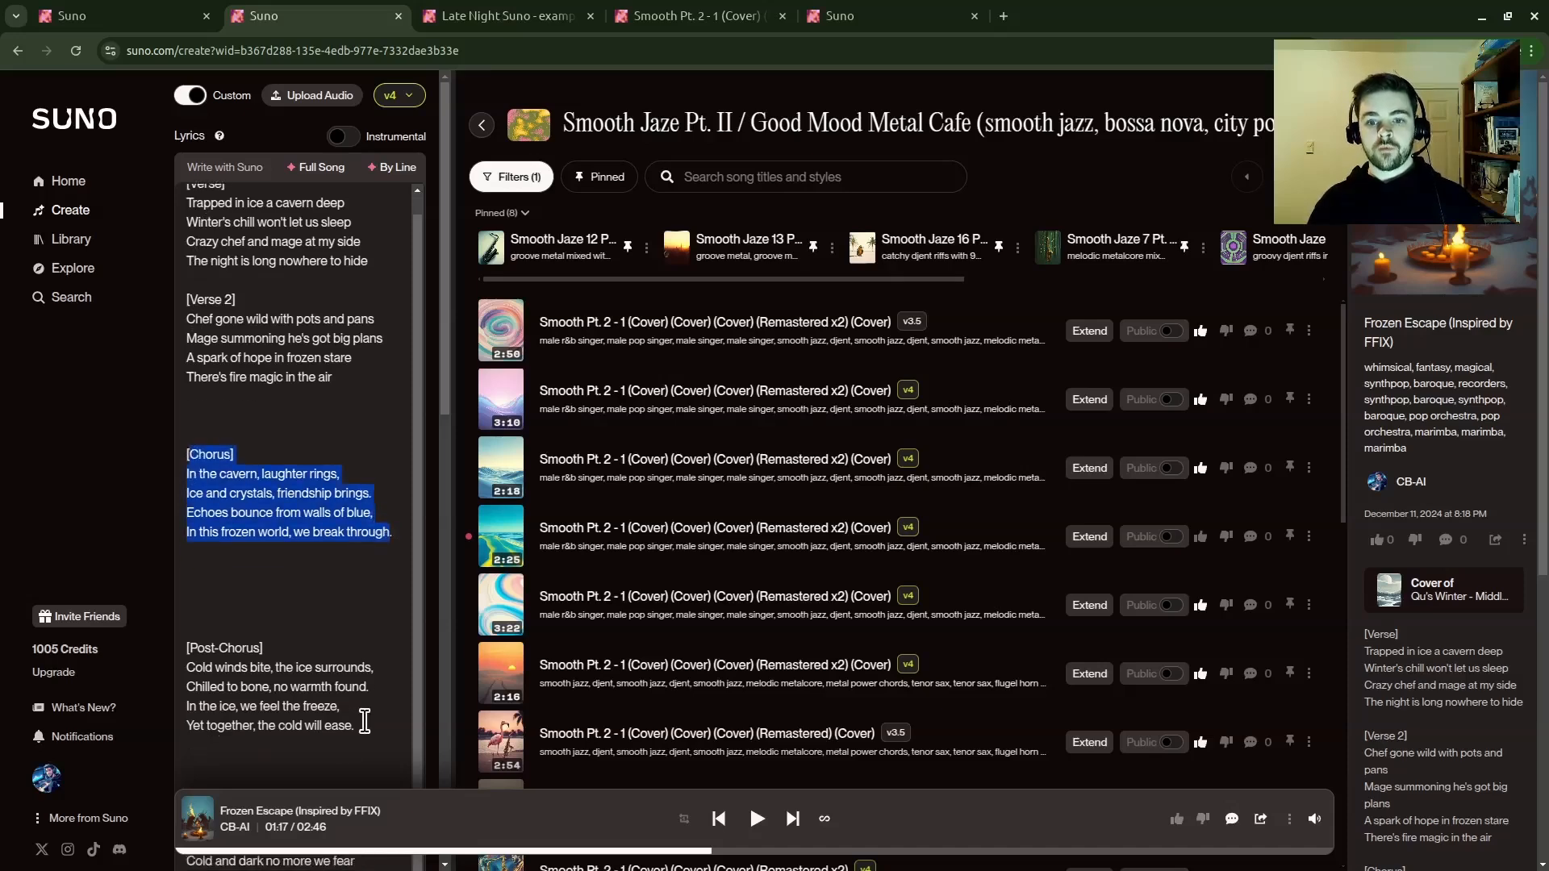
pyautogui.moveTo(365, 721); pyautogui.dragTo(183, 647)
pyautogui.click(234, 598)
pyautogui.press('BackSpace')
pyautogui.press('BackSpace')
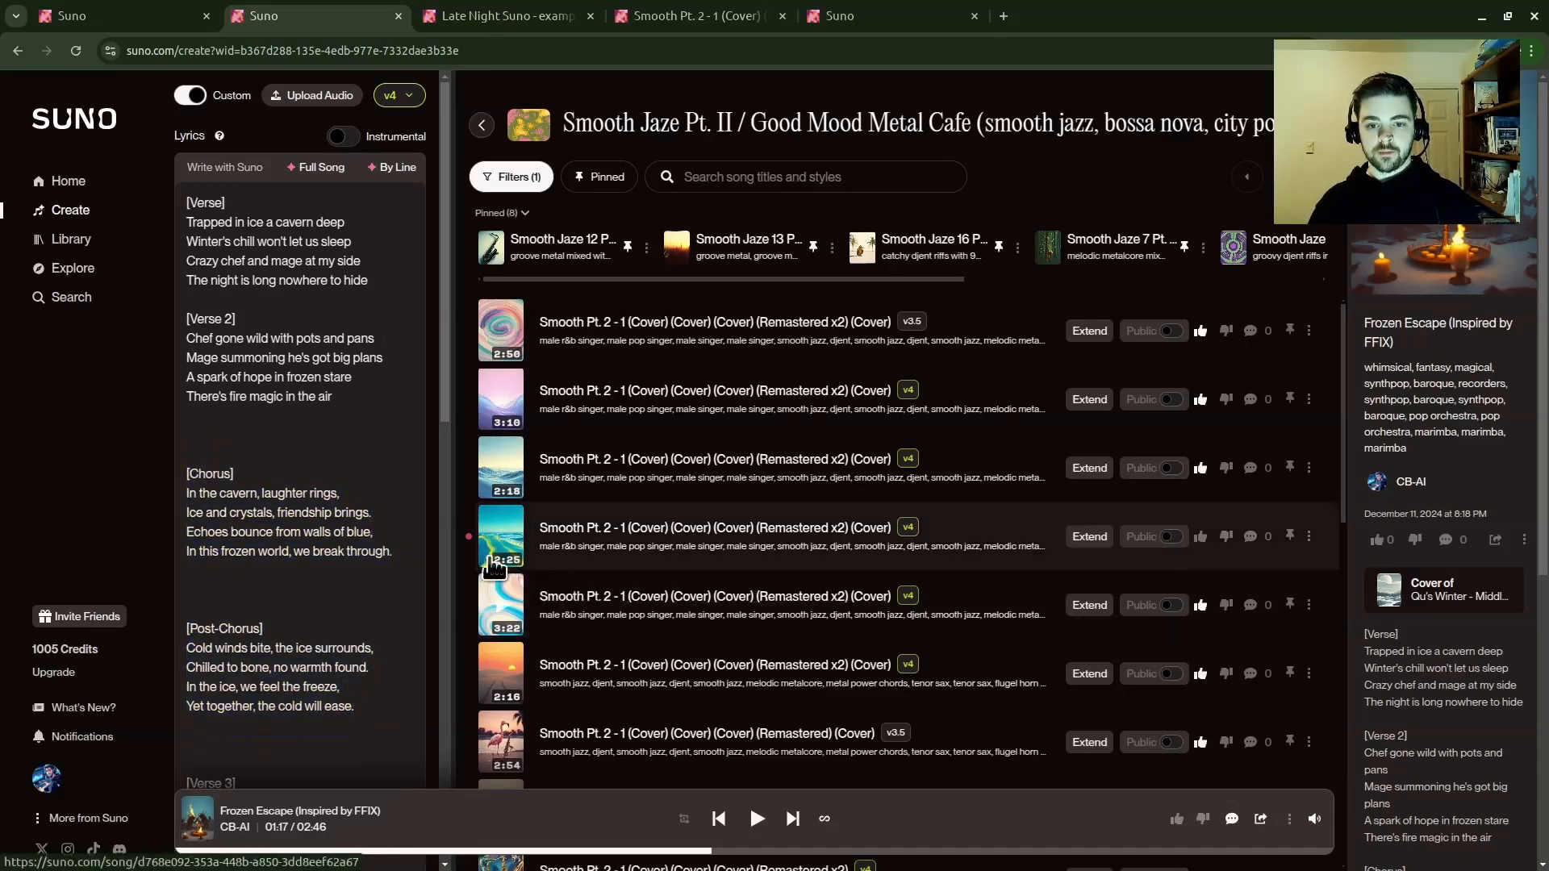
pyautogui.click(228, 440)
pyautogui.press('BackSpace')
pyautogui.press('BackSpace')
# - Look through the edited lyrics from first to last verse, checking the bracketed section tags such as [Verse] and [Chorus]
pyautogui.scroll(-1, 329, 445)
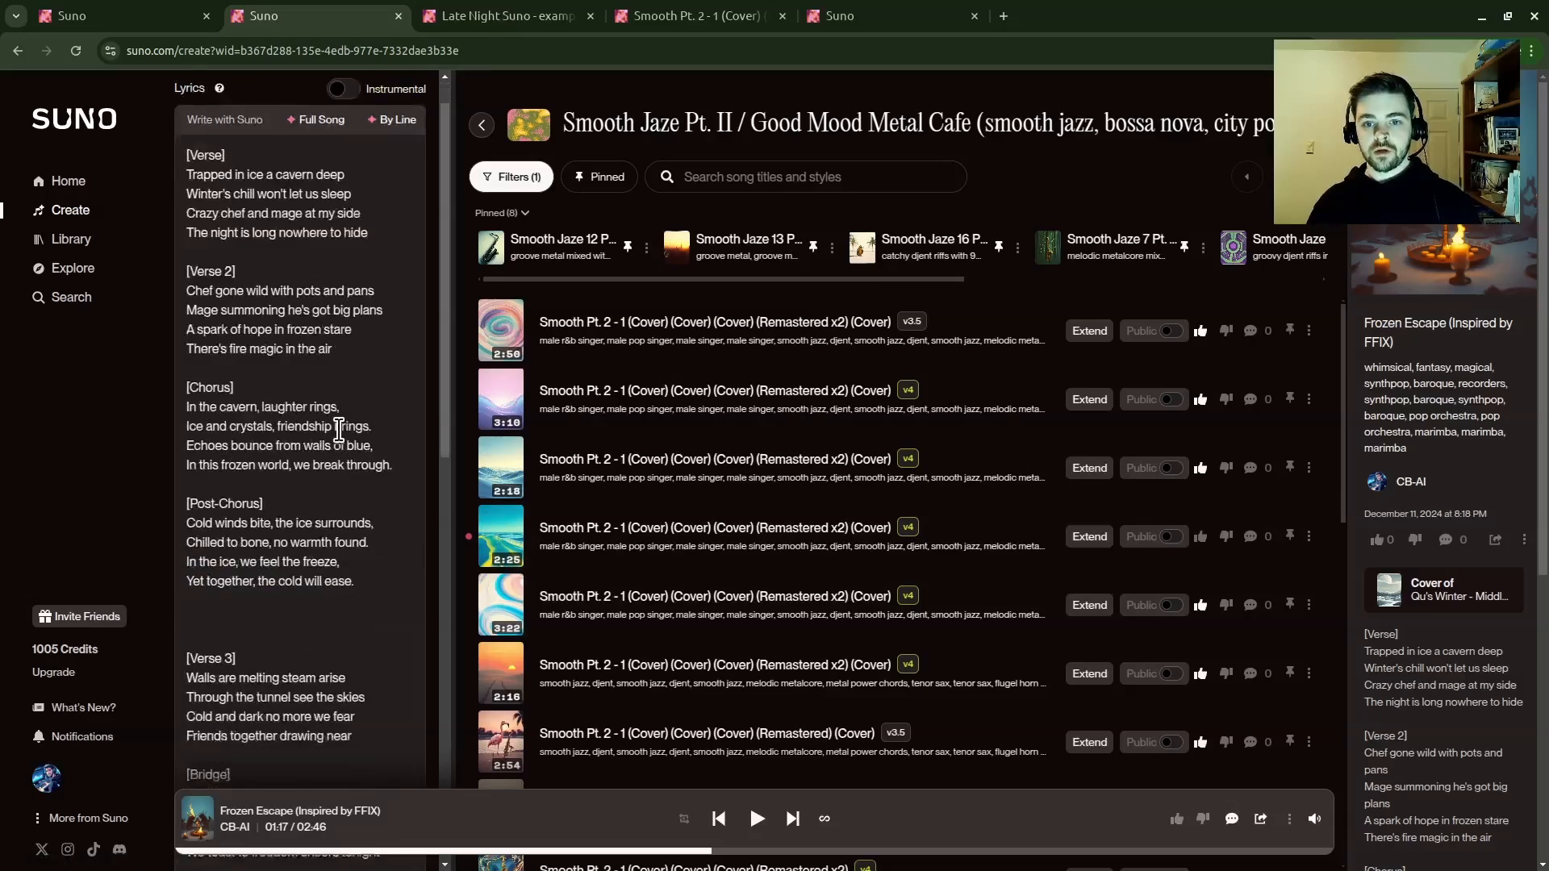
pyautogui.scroll(-5, 339, 430)
pyautogui.scroll(6, 336, 452)
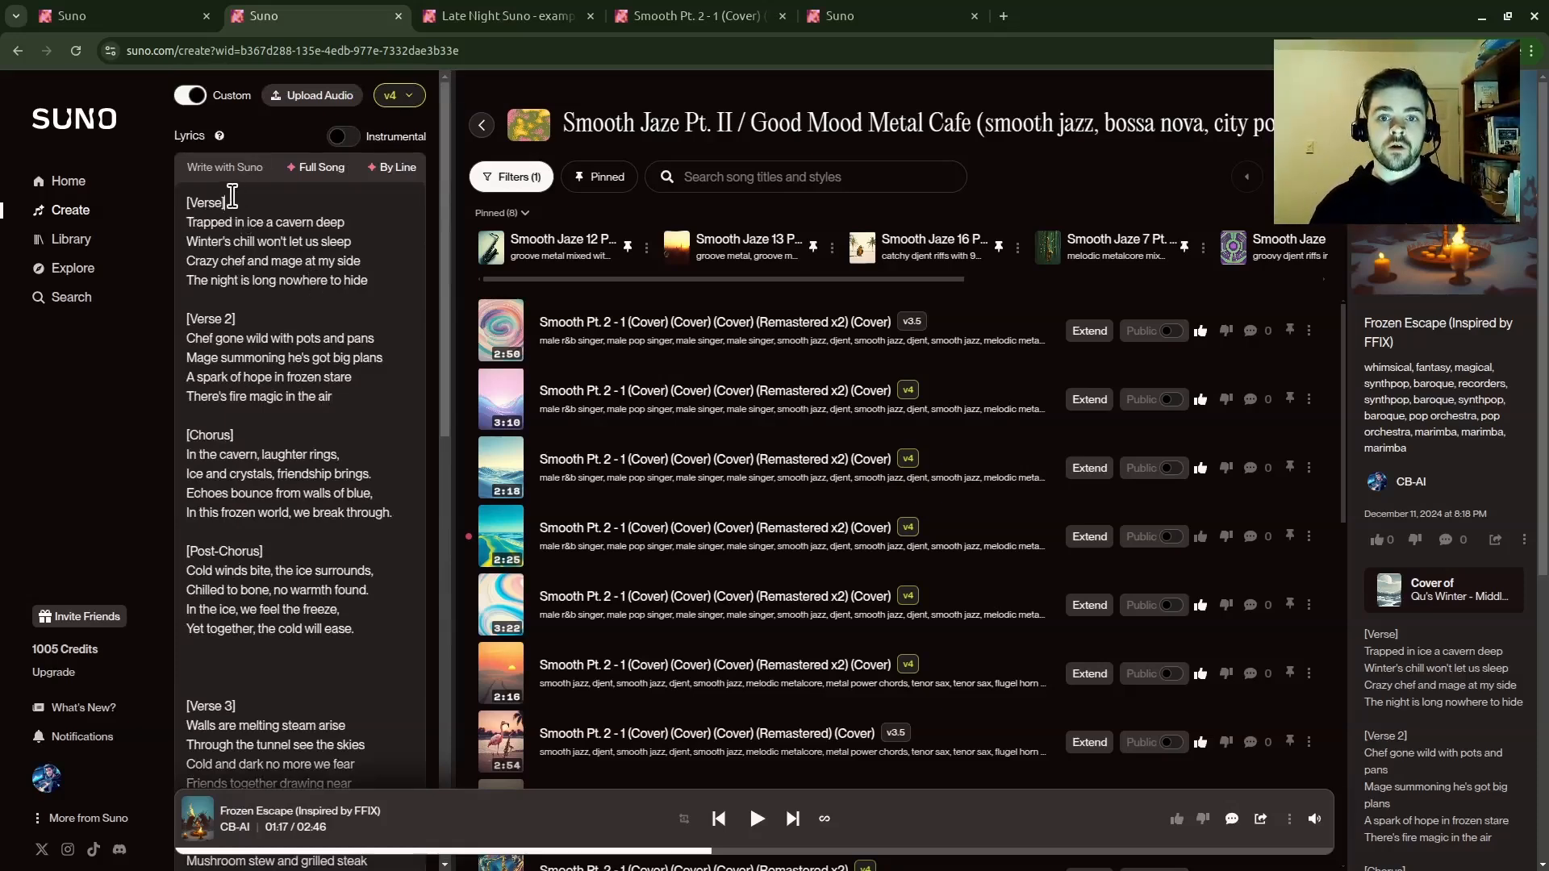
pyautogui.moveTo(227, 202); pyautogui.dragTo(174, 202)
pyautogui.moveTo(242, 436); pyautogui.dragTo(76, 439)
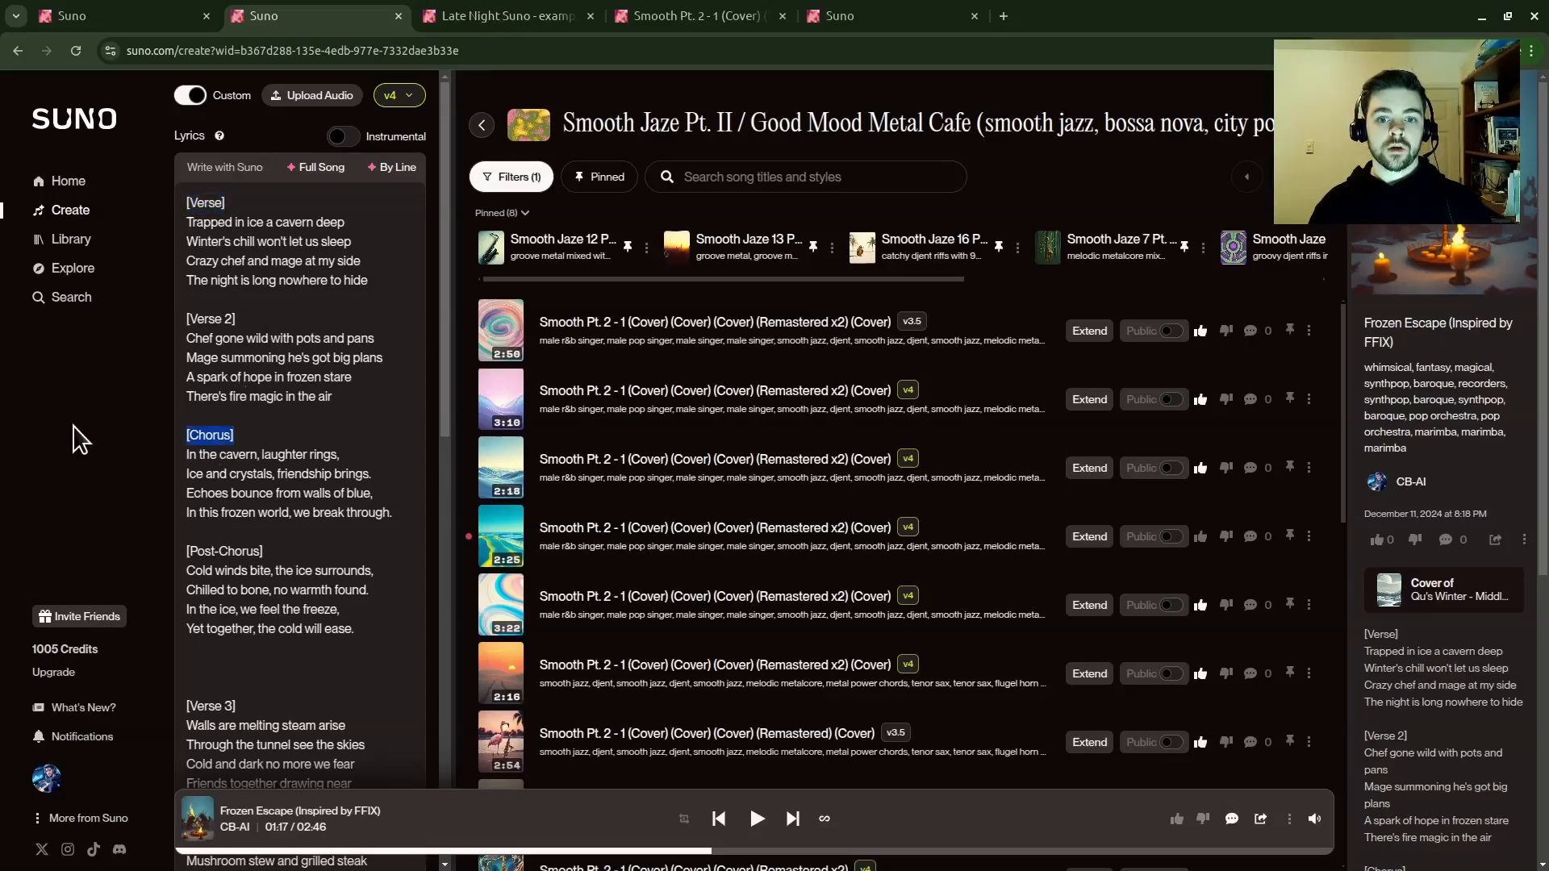
pyautogui.scroll(-3, 266, 577)
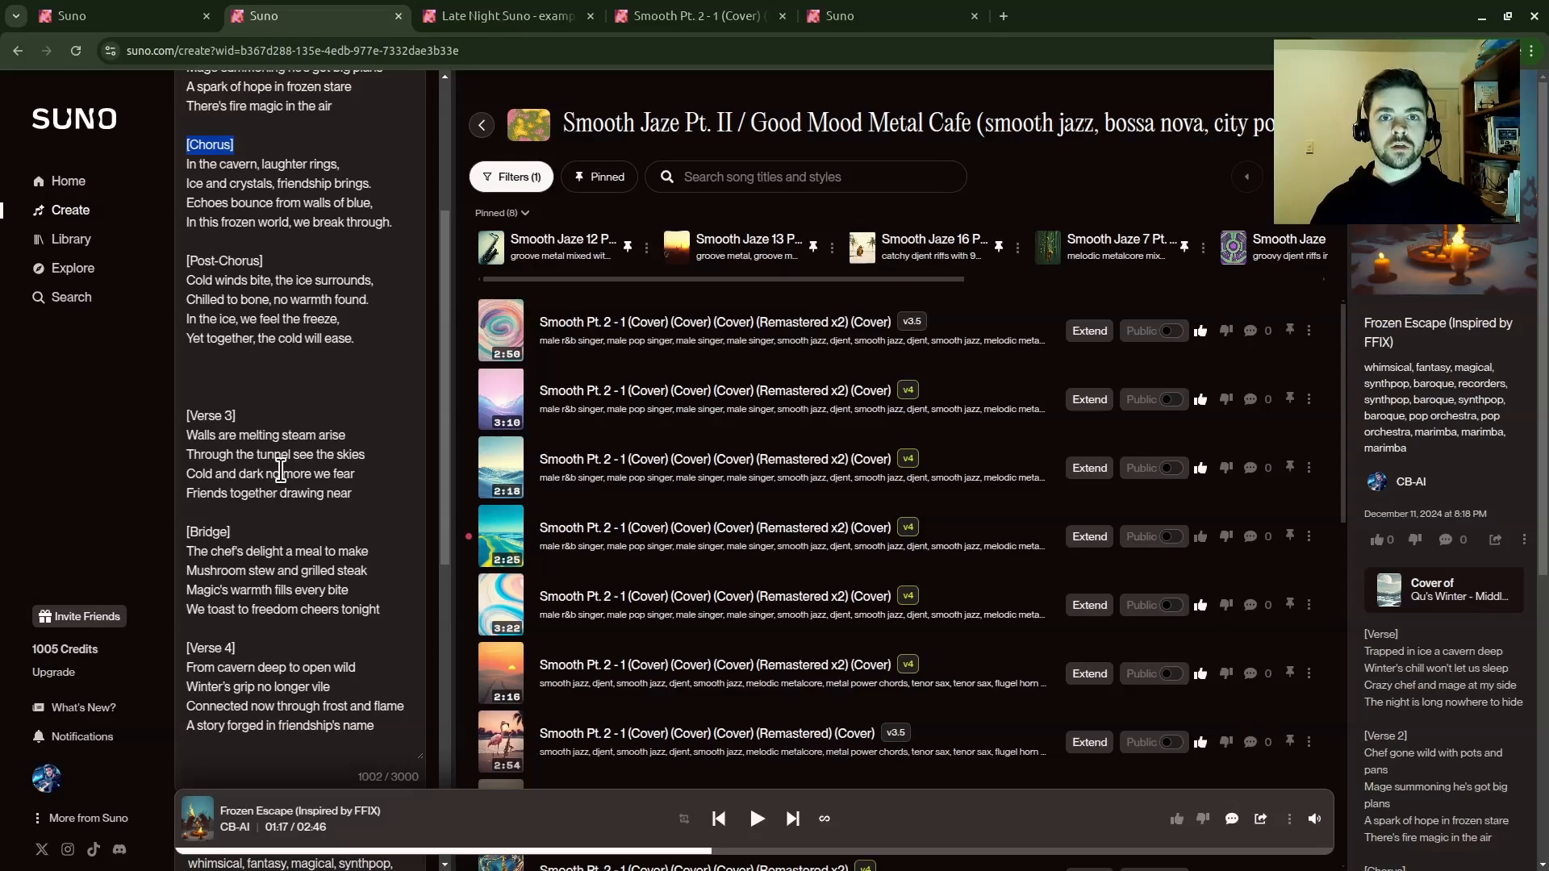
# - Switch to the open song page "Late Night Suno - example 3" and examine the descriptive section tags in its lyrics
pyautogui.click(512, 21)
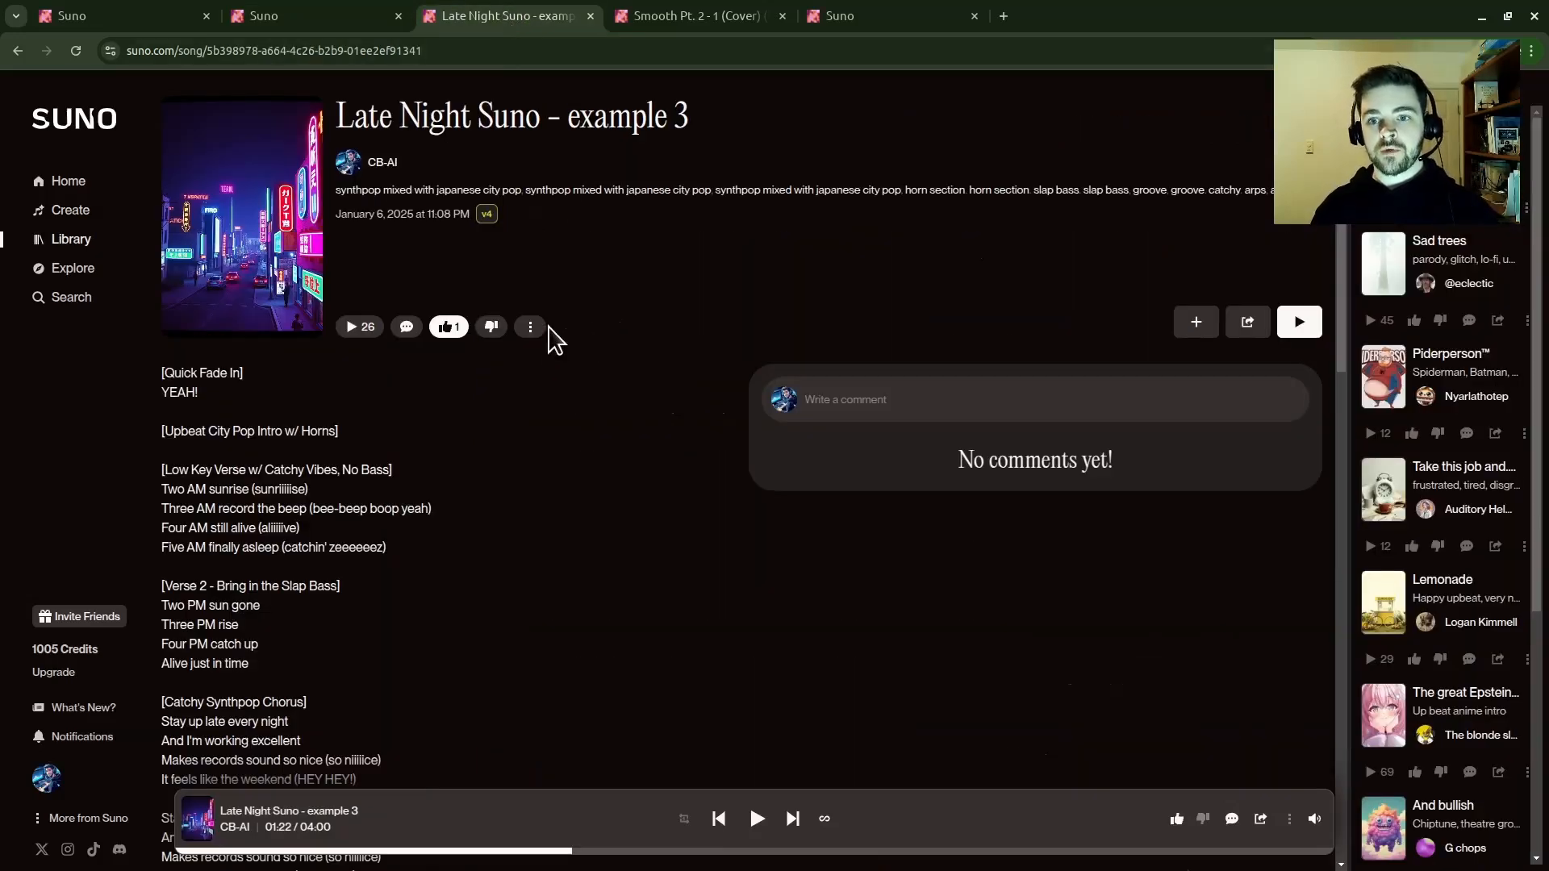
pyautogui.scroll(-2, 537, 406)
pyautogui.scroll(-5, 529, 405)
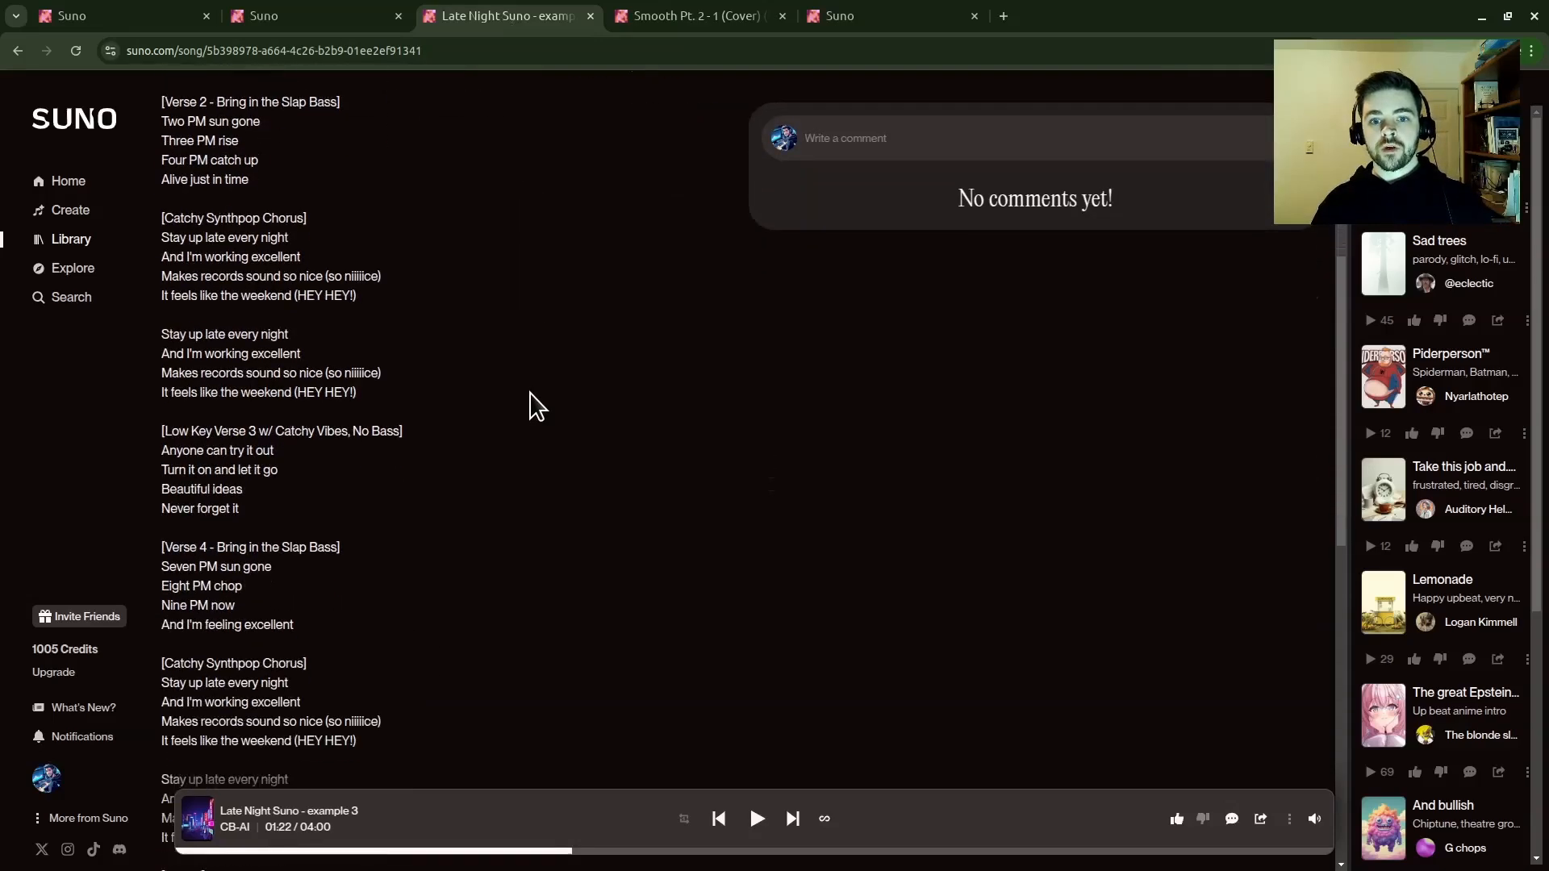
pyautogui.scroll(-5, 508, 411)
pyautogui.scroll(4, 483, 388)
pyautogui.scroll(6, 452, 363)
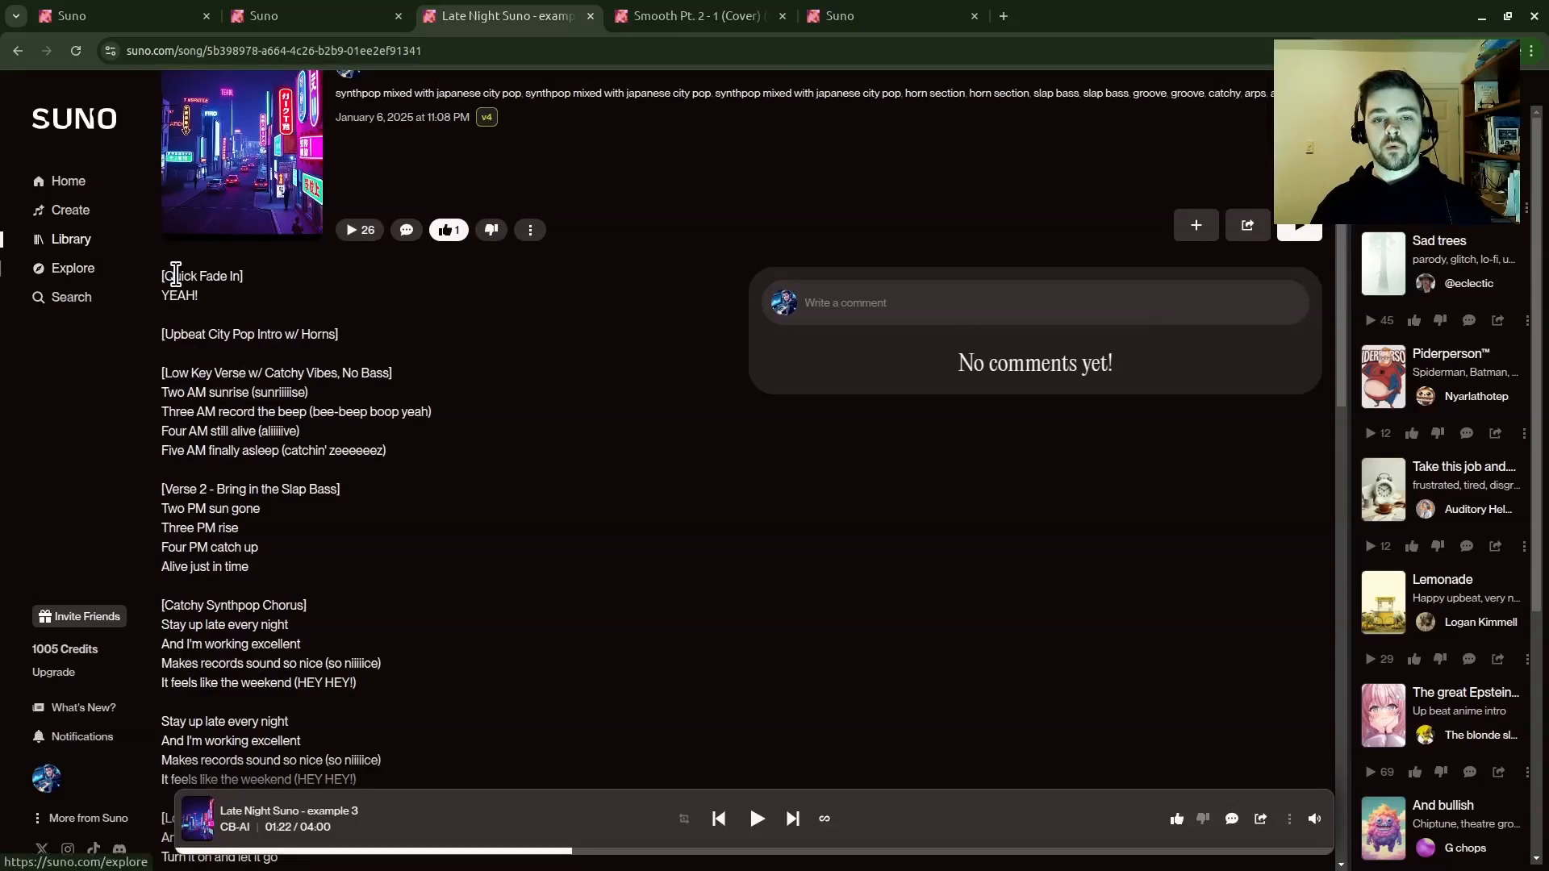
pyautogui.moveTo(245, 279); pyautogui.dragTo(154, 279)
pyautogui.click(280, 316)
pyautogui.moveTo(343, 337); pyautogui.dragTo(167, 341)
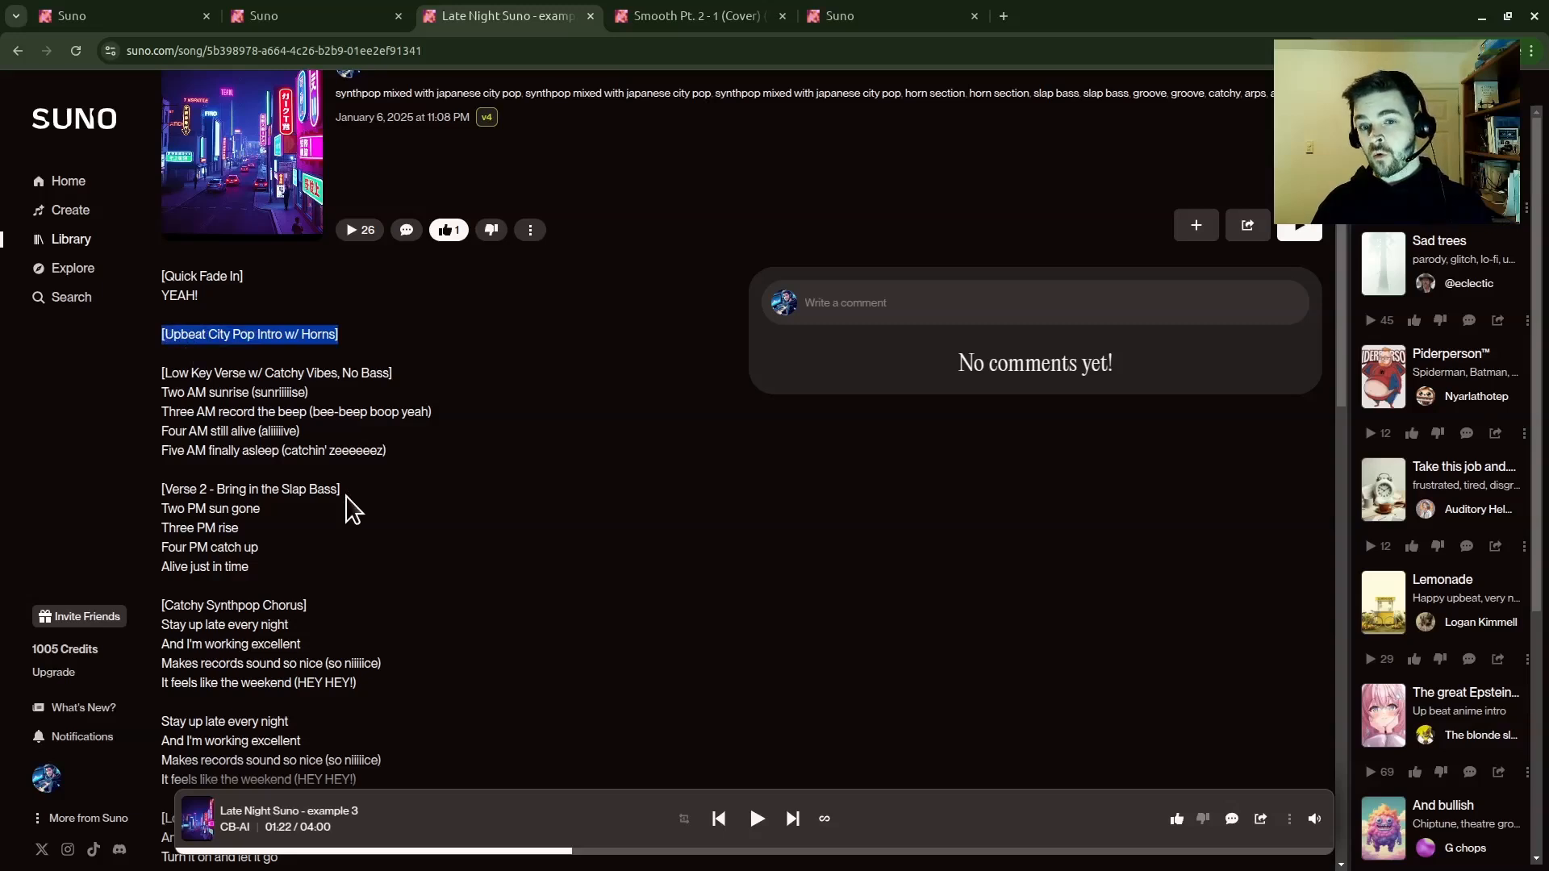
pyautogui.moveTo(392, 375); pyautogui.dragTo(249, 374)
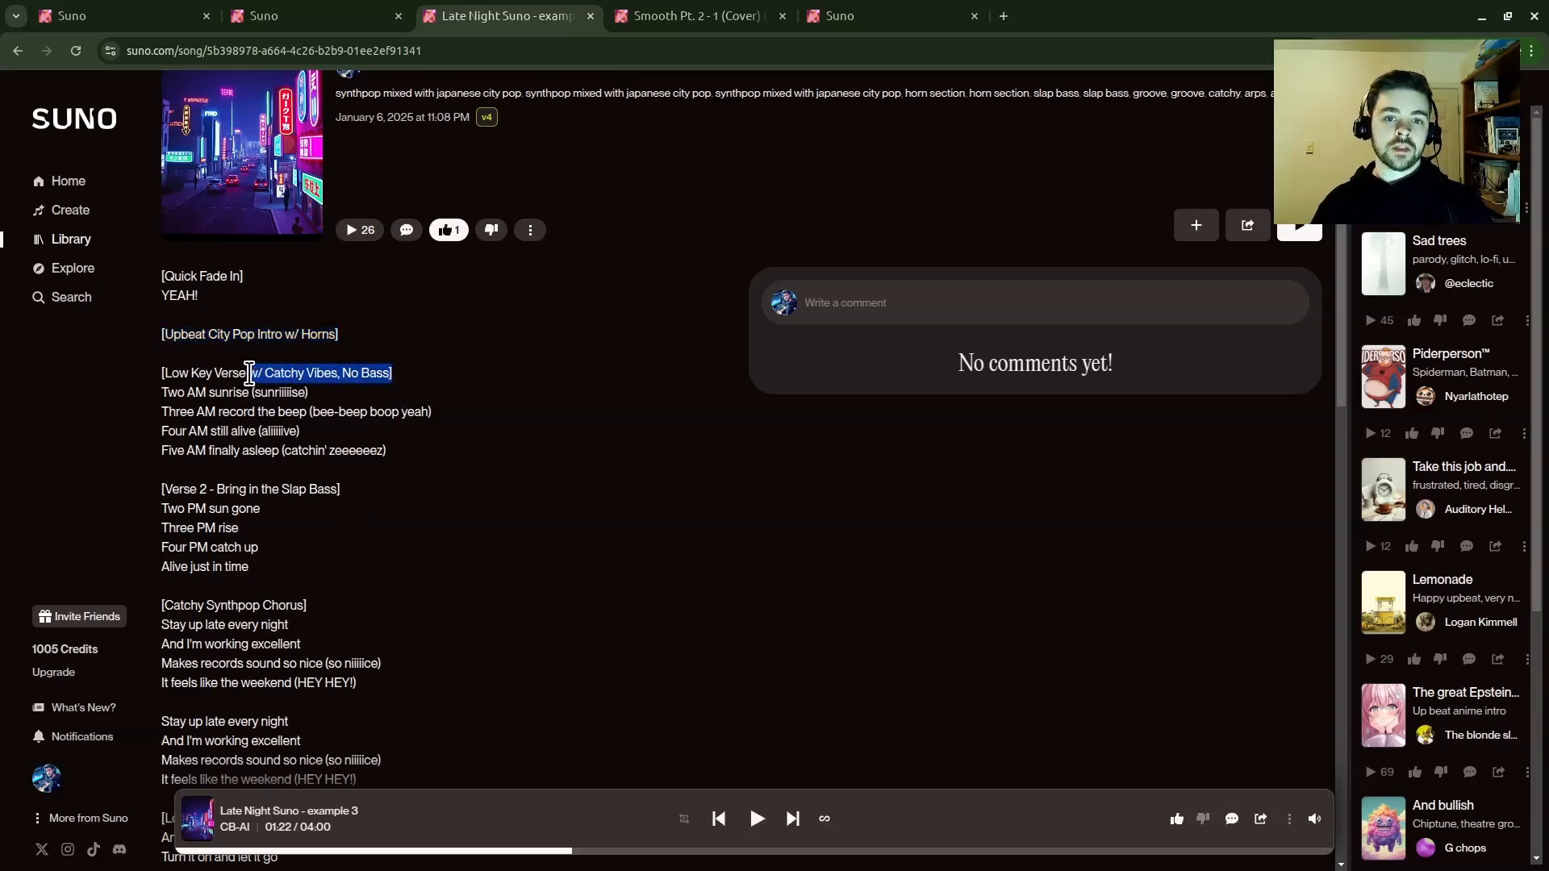
pyautogui.click(601, 435)
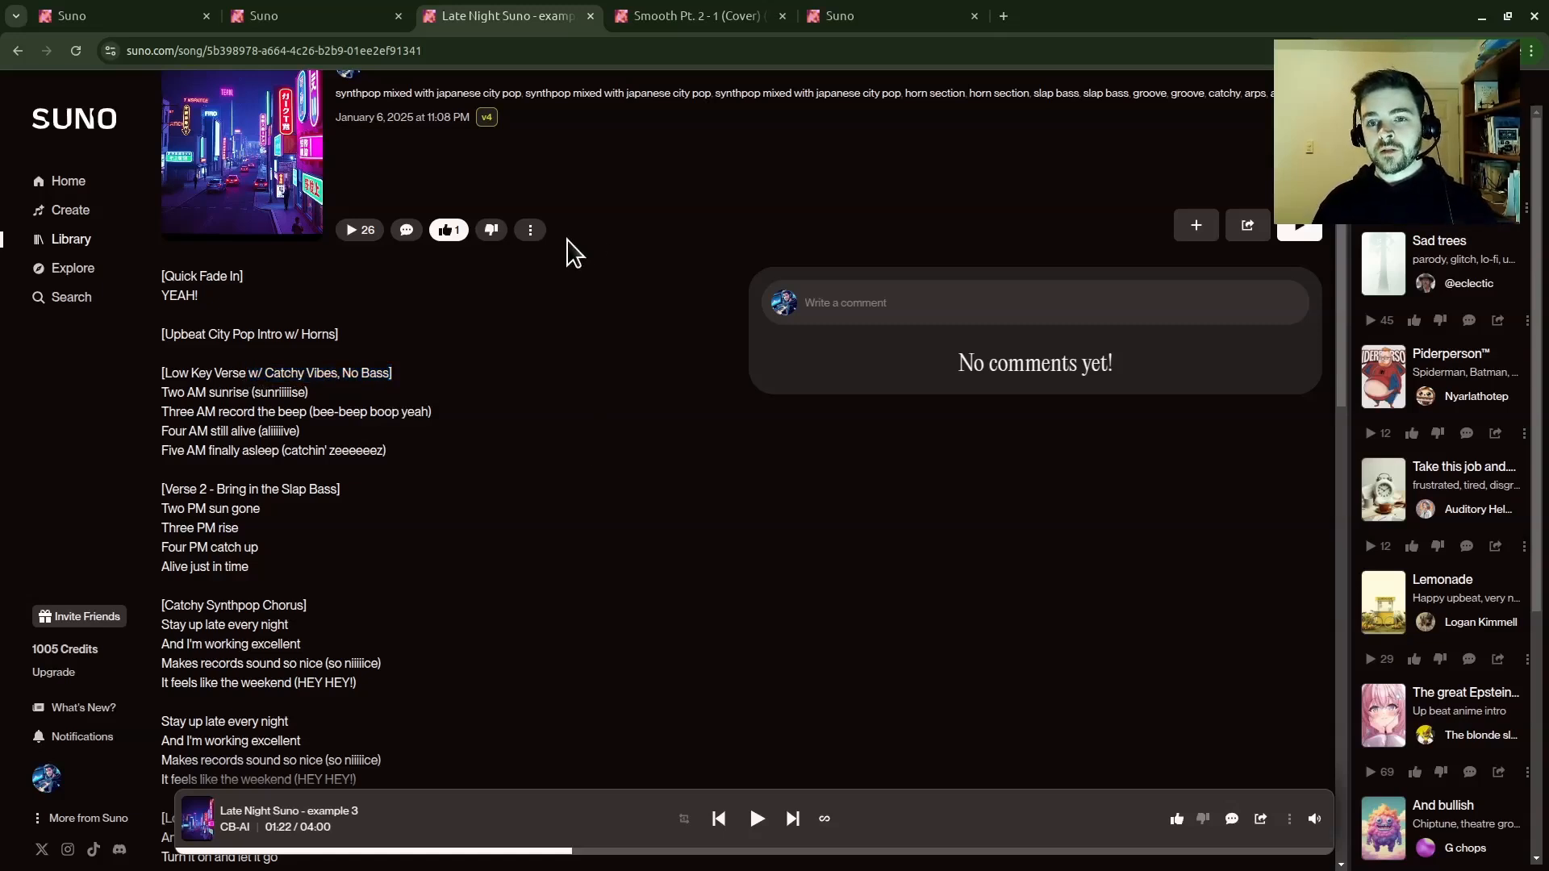
# - Reuse the prompt of "Late Night Suno - example 3" for a new song
pyautogui.click(530, 230)
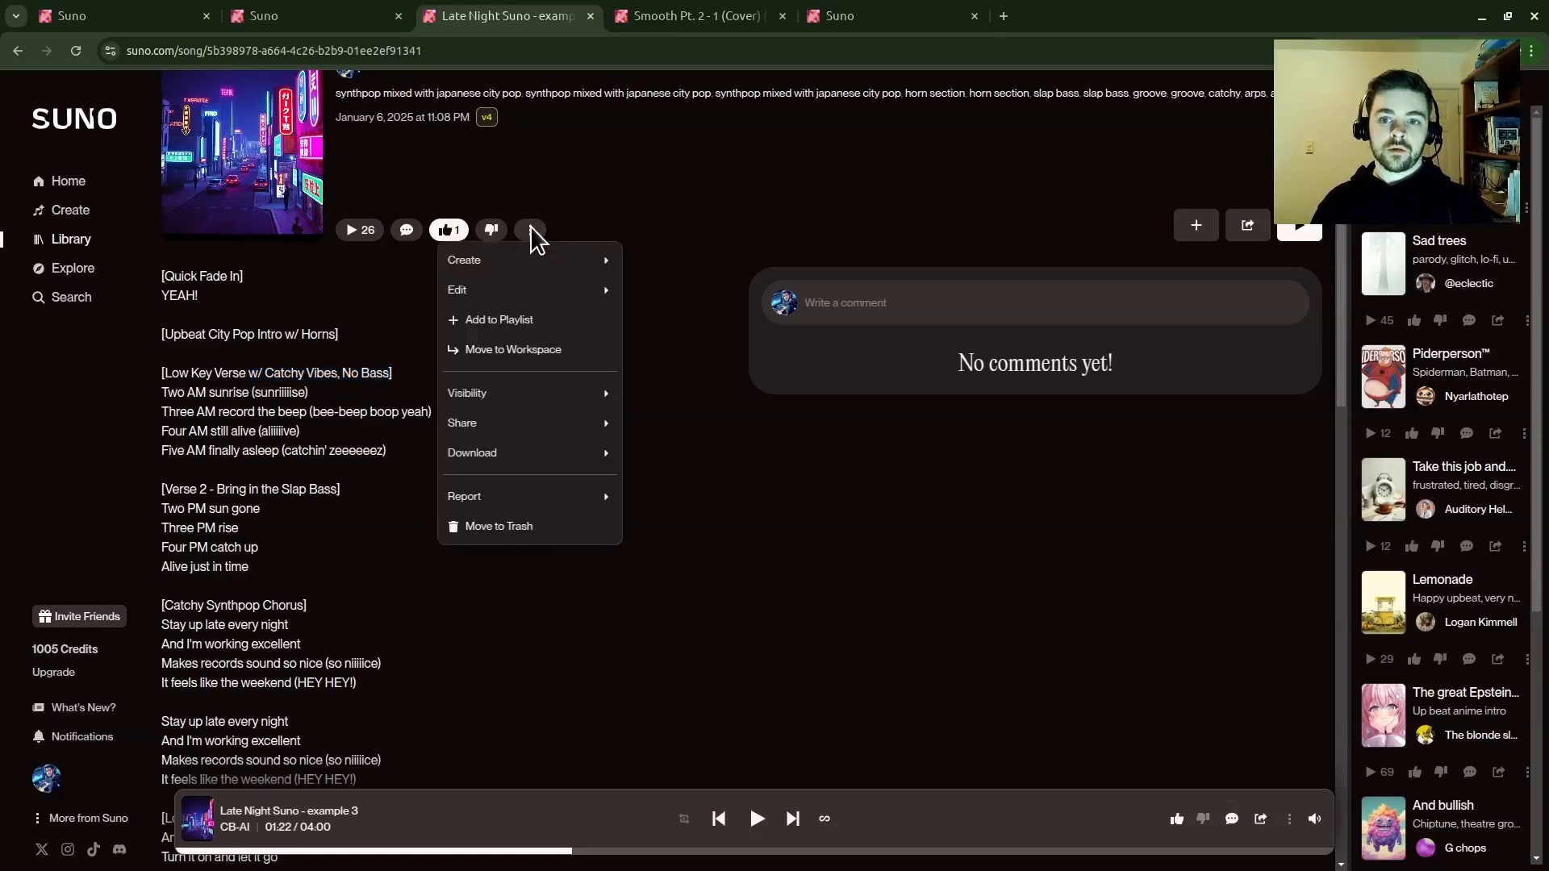
pyautogui.moveTo(531, 258)
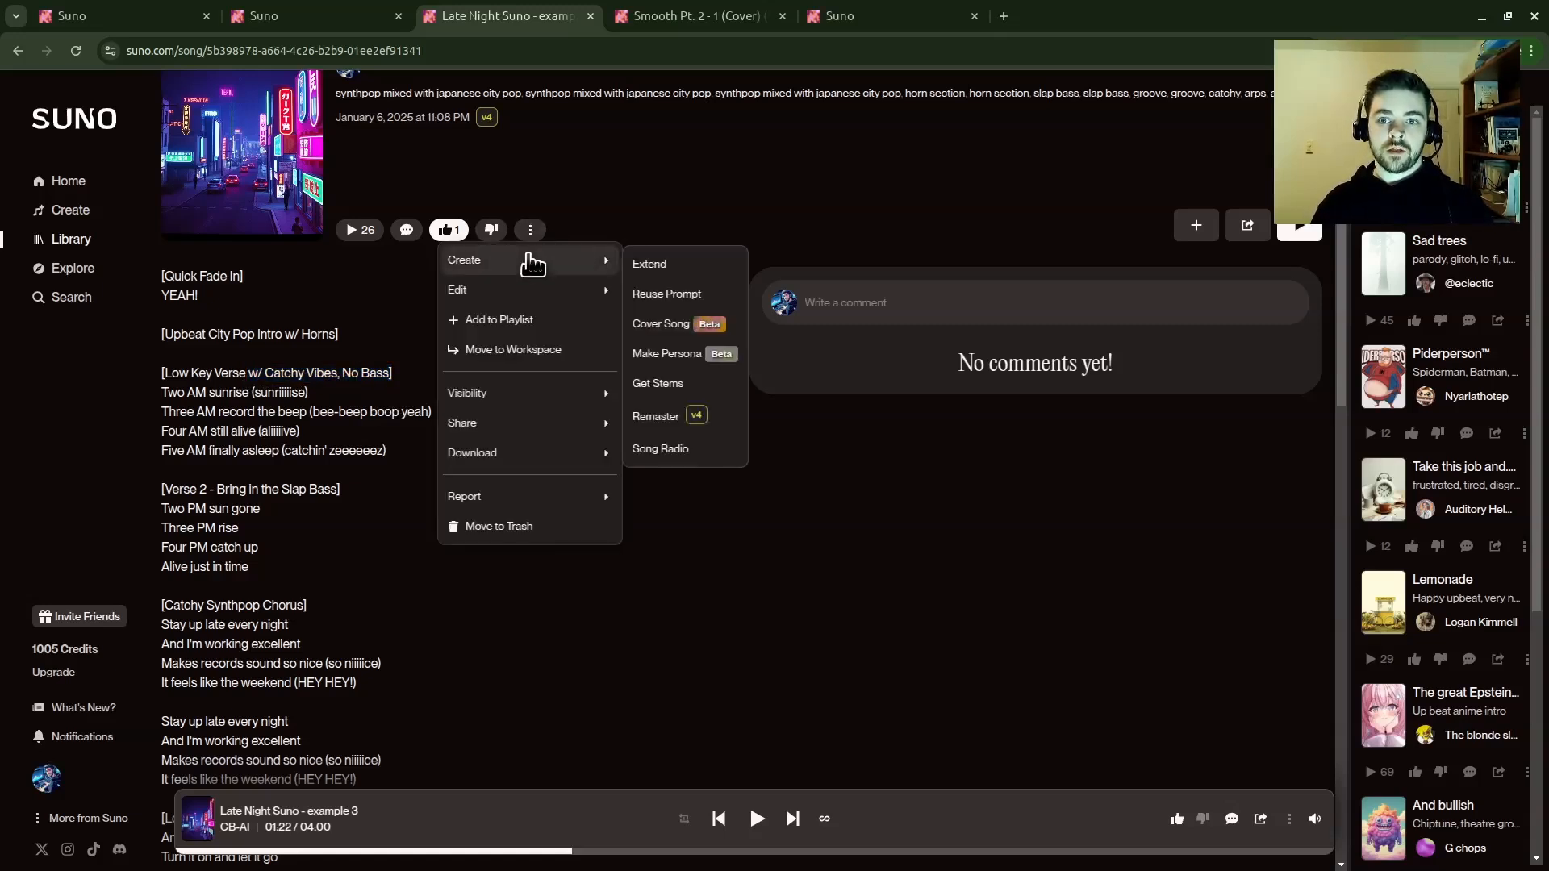
pyautogui.click(680, 297)
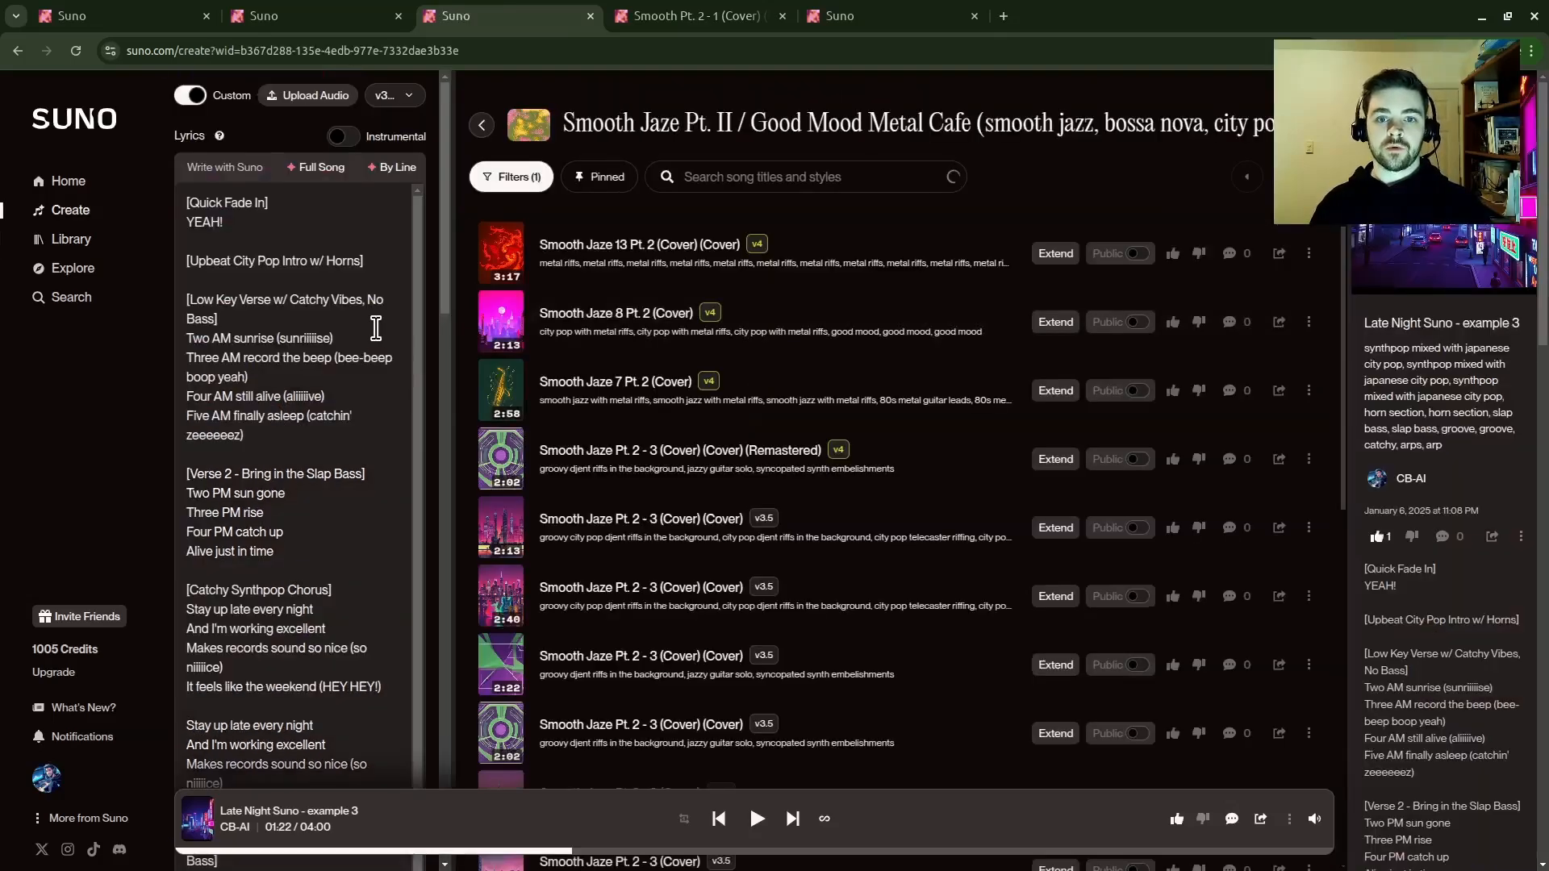
# - Open the reused lyrics for line-by-line writing and generate a section between Verse 2 and the Catchy Synthpop Chorus with the prompt "get funky"
pyautogui.click(395, 167)
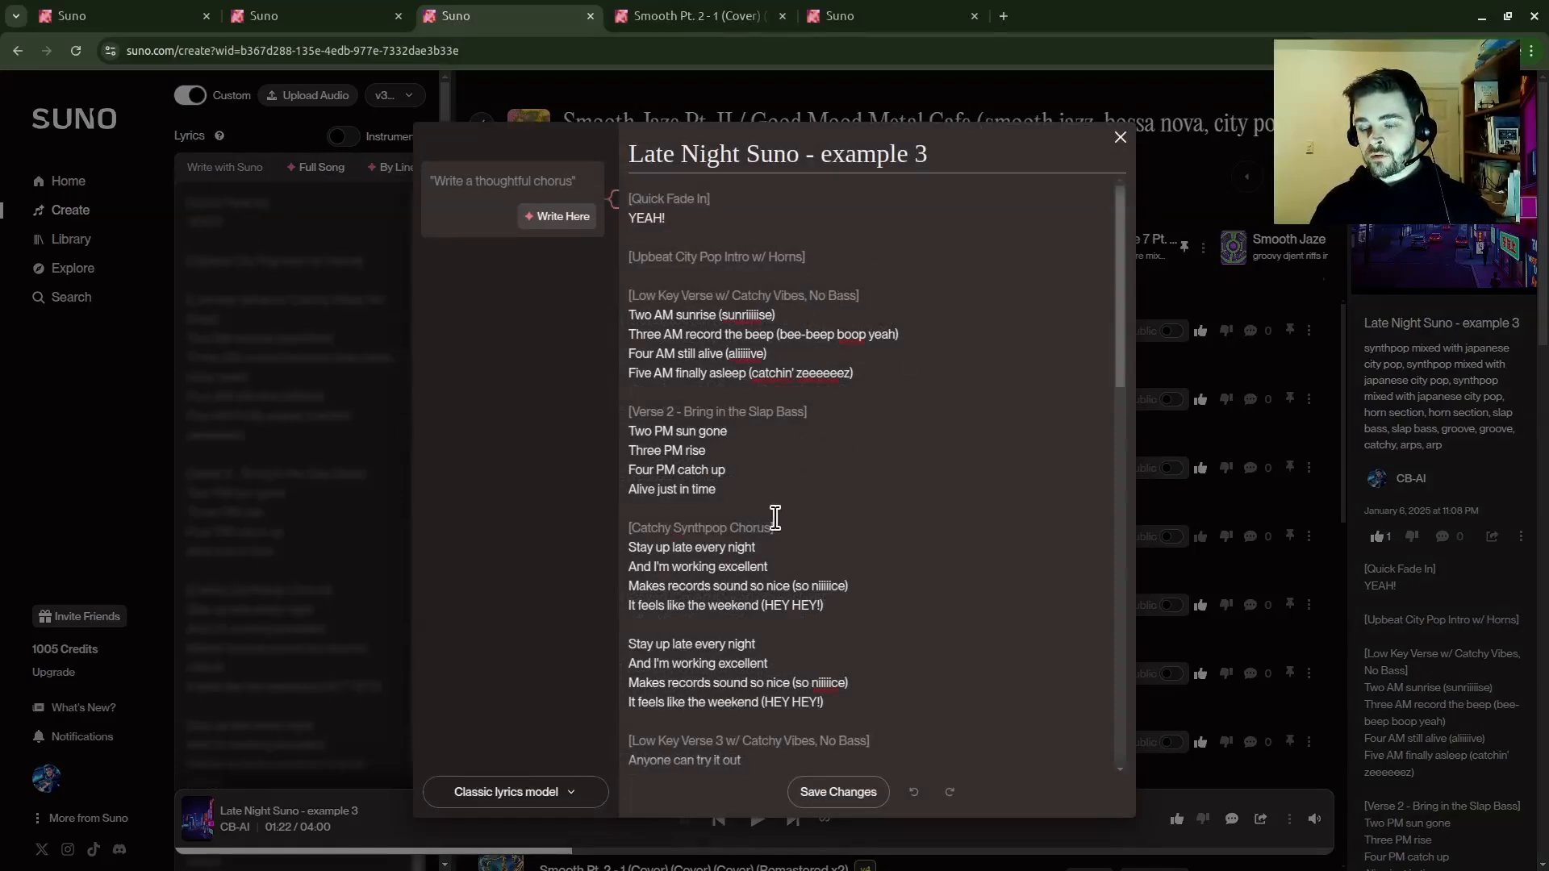
pyautogui.click(750, 493)
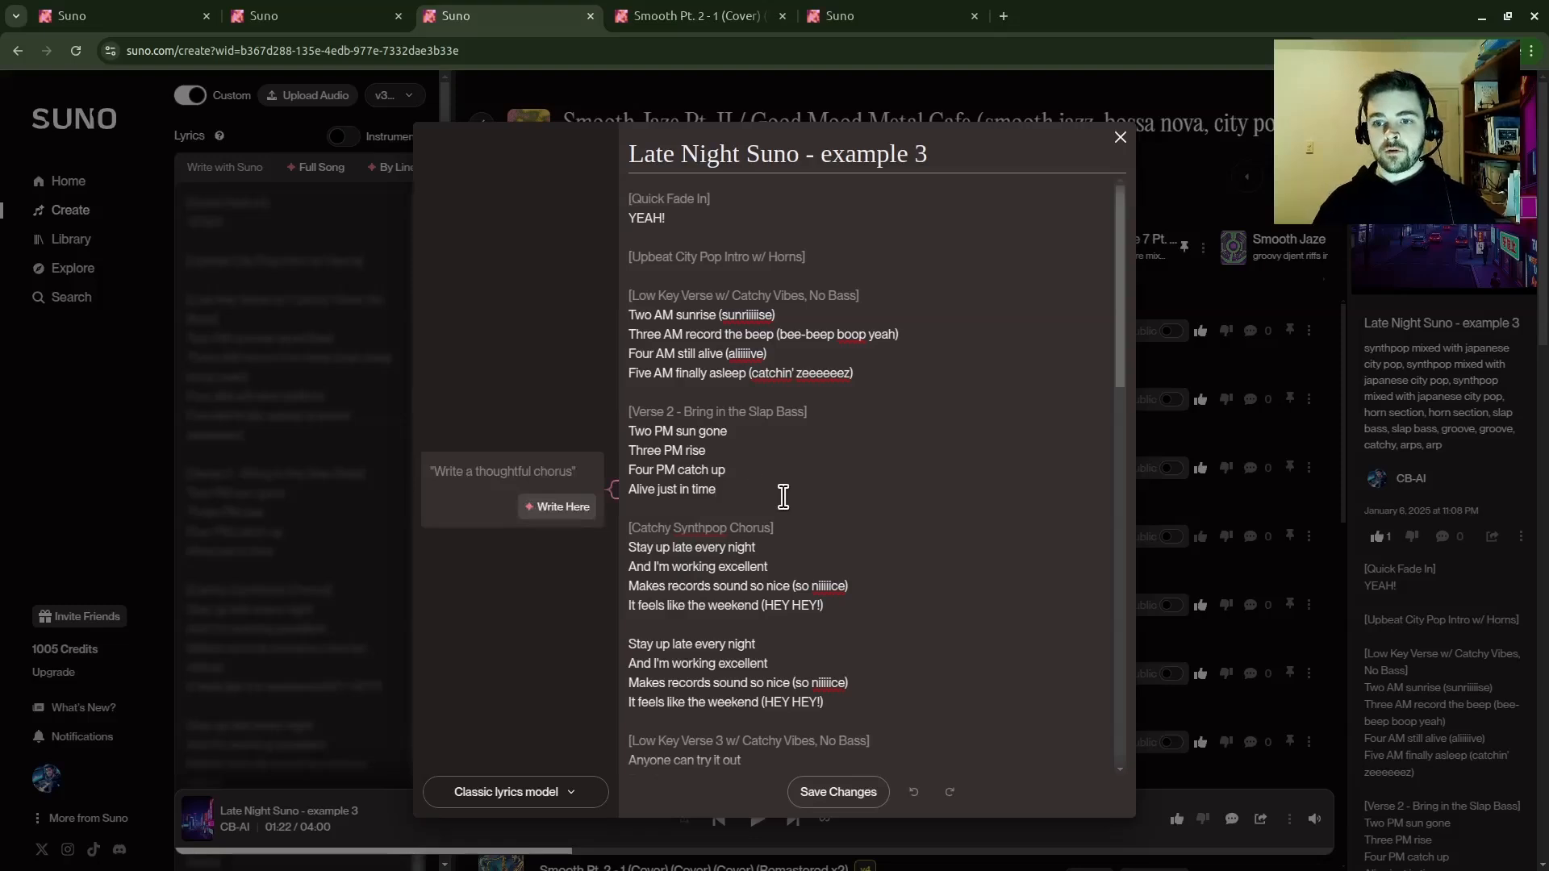
pyautogui.press('Return')
pyautogui.press('Return')
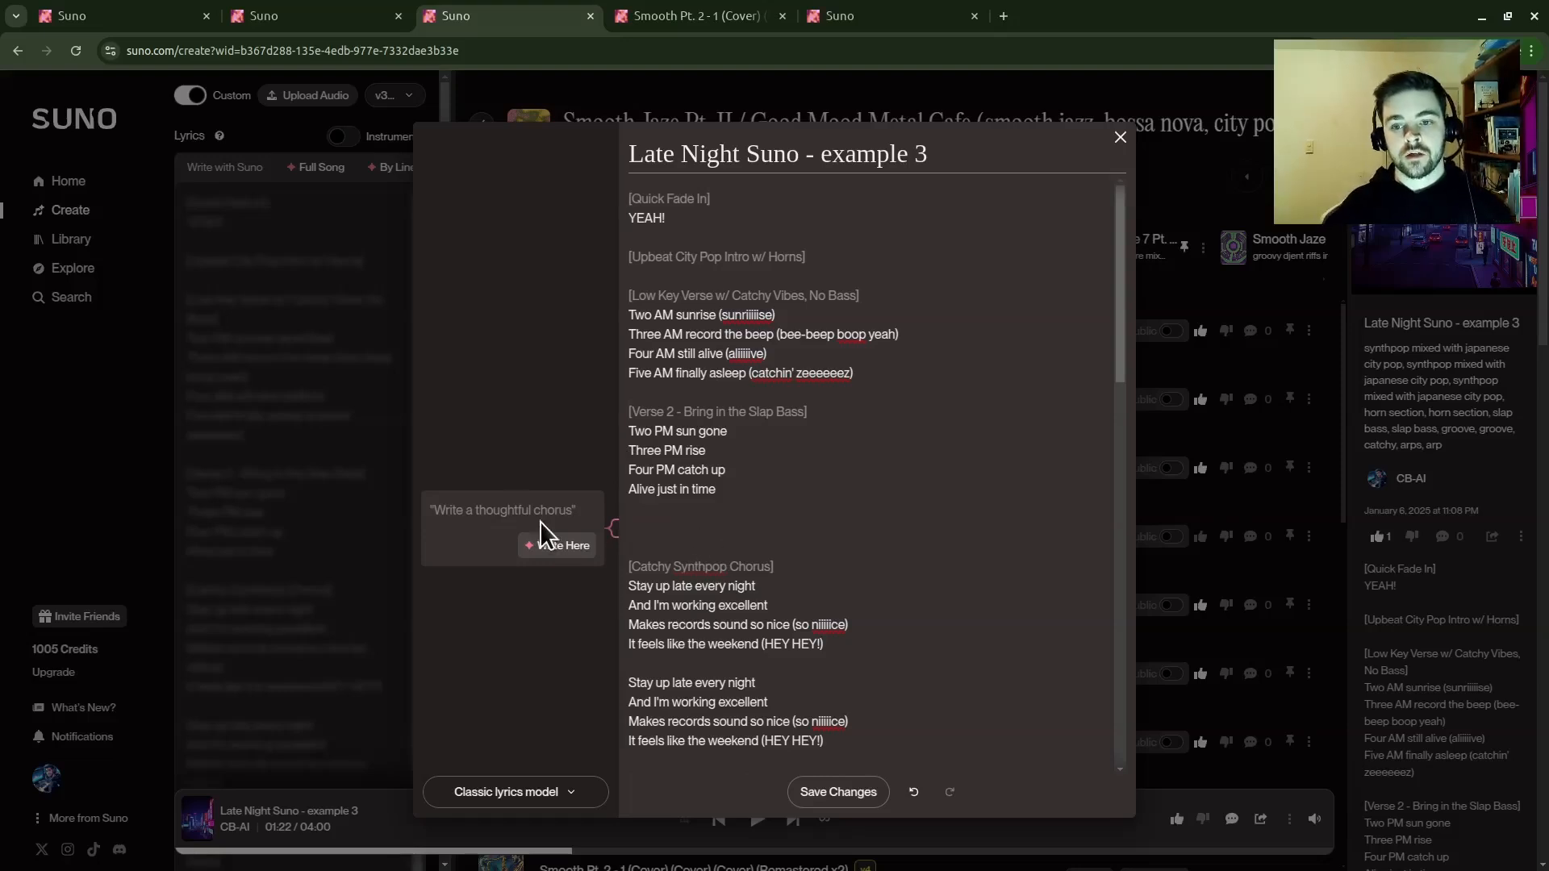
pyautogui.click(482, 520)
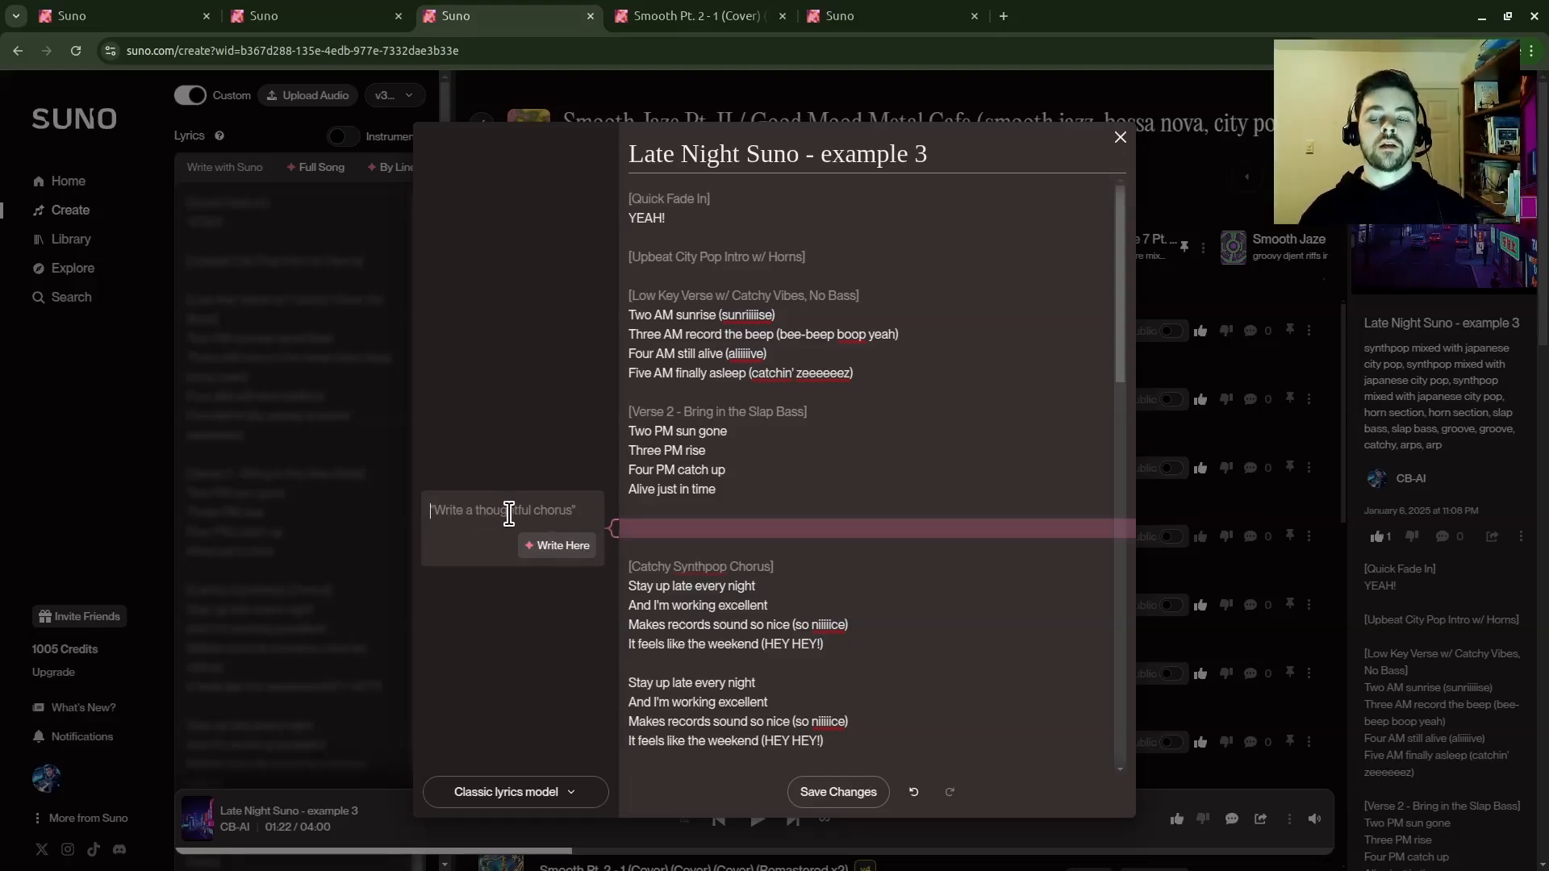
pyautogui.write('get funky')
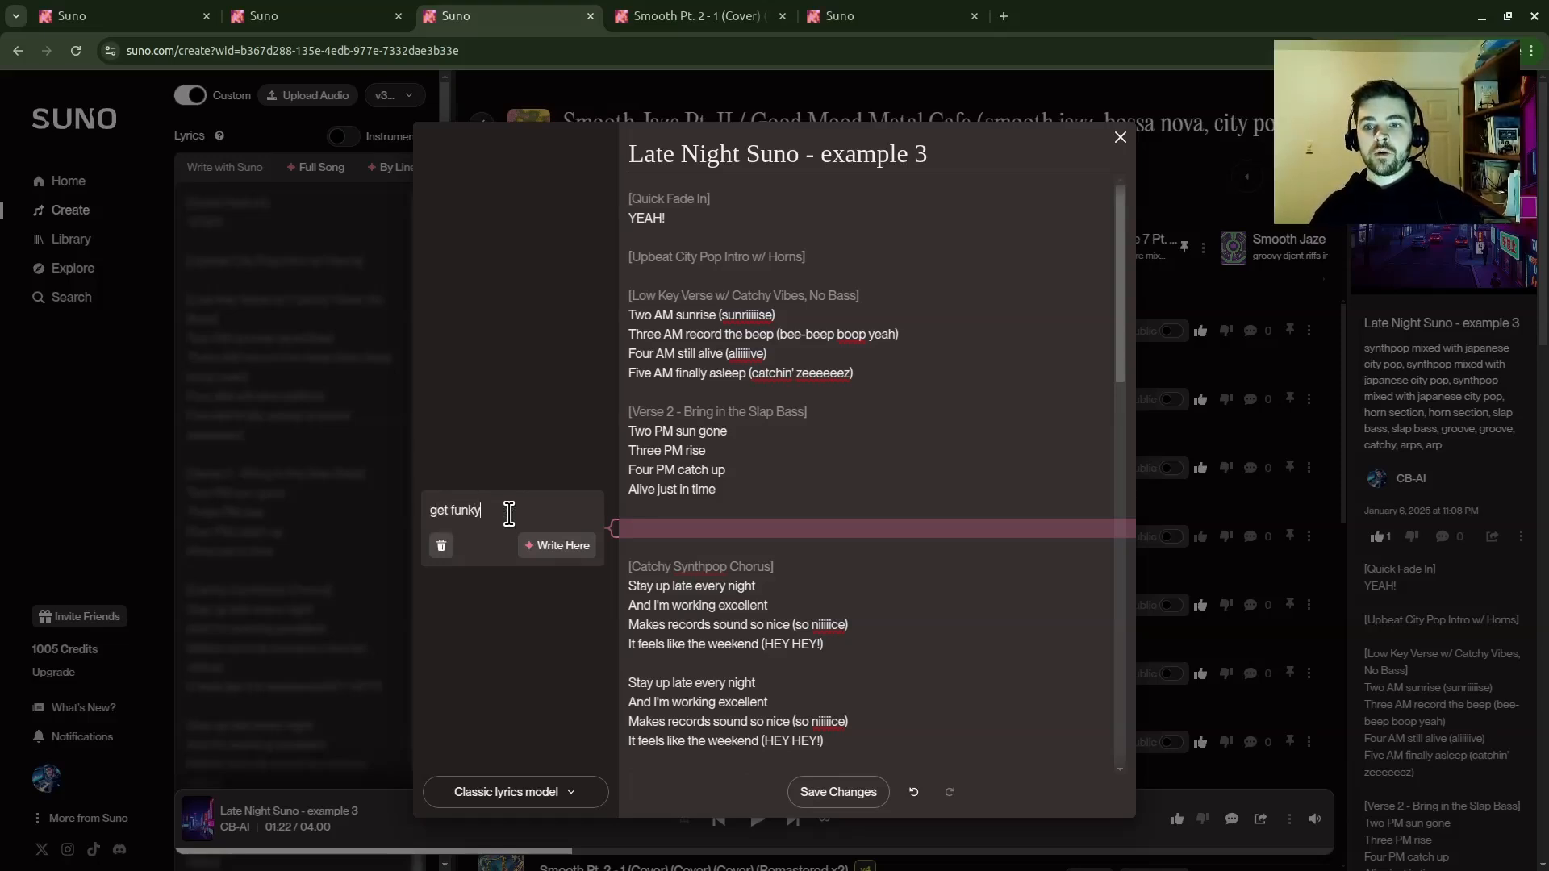
pyautogui.click(539, 549)
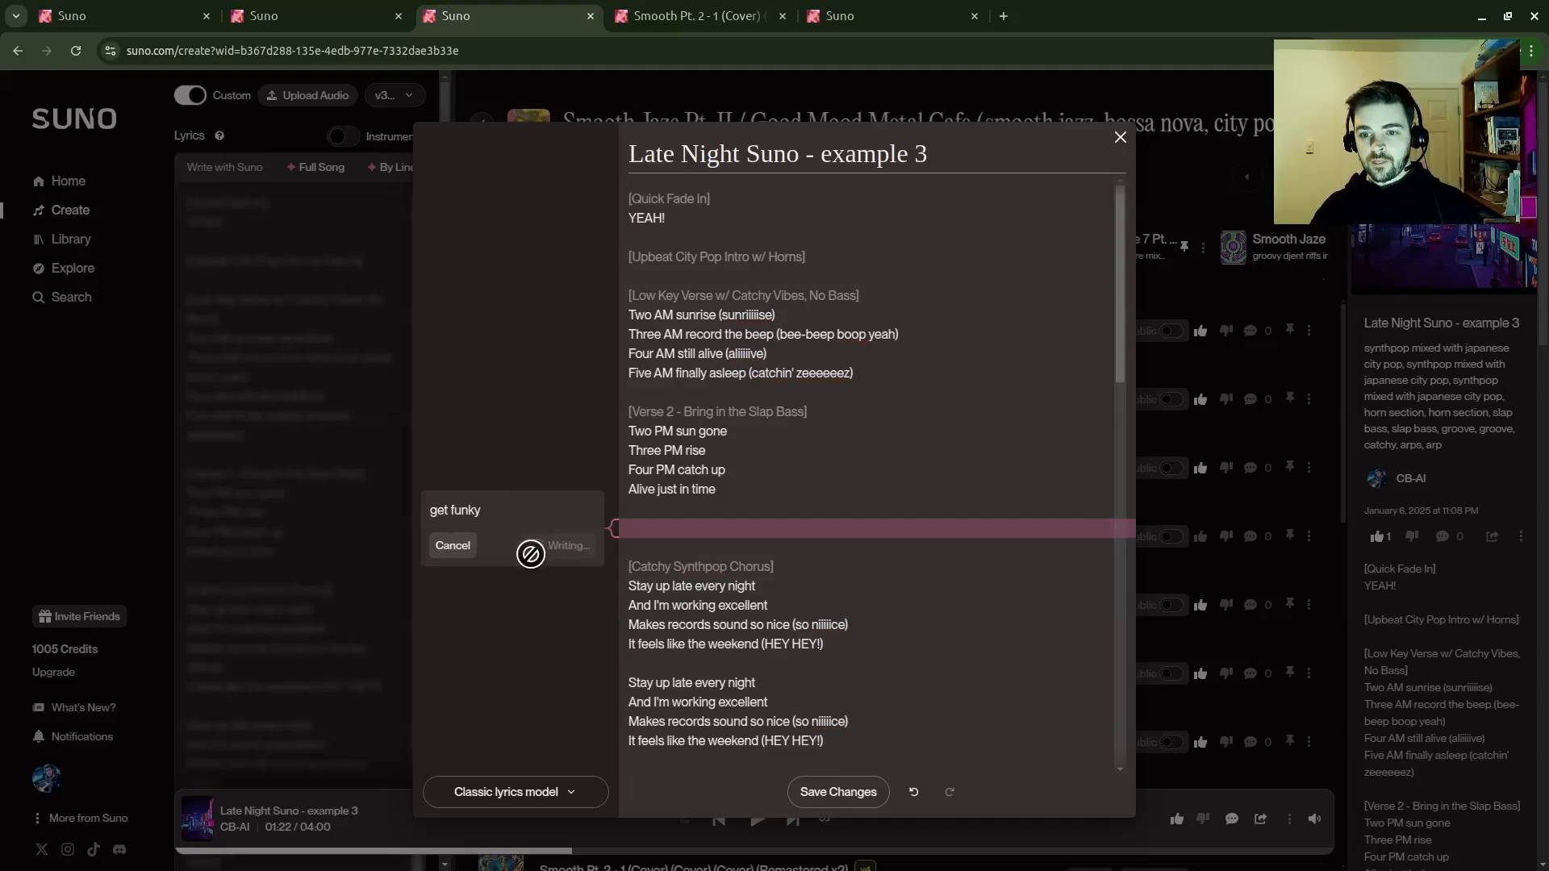
pyautogui.scroll(-2, 816, 632)
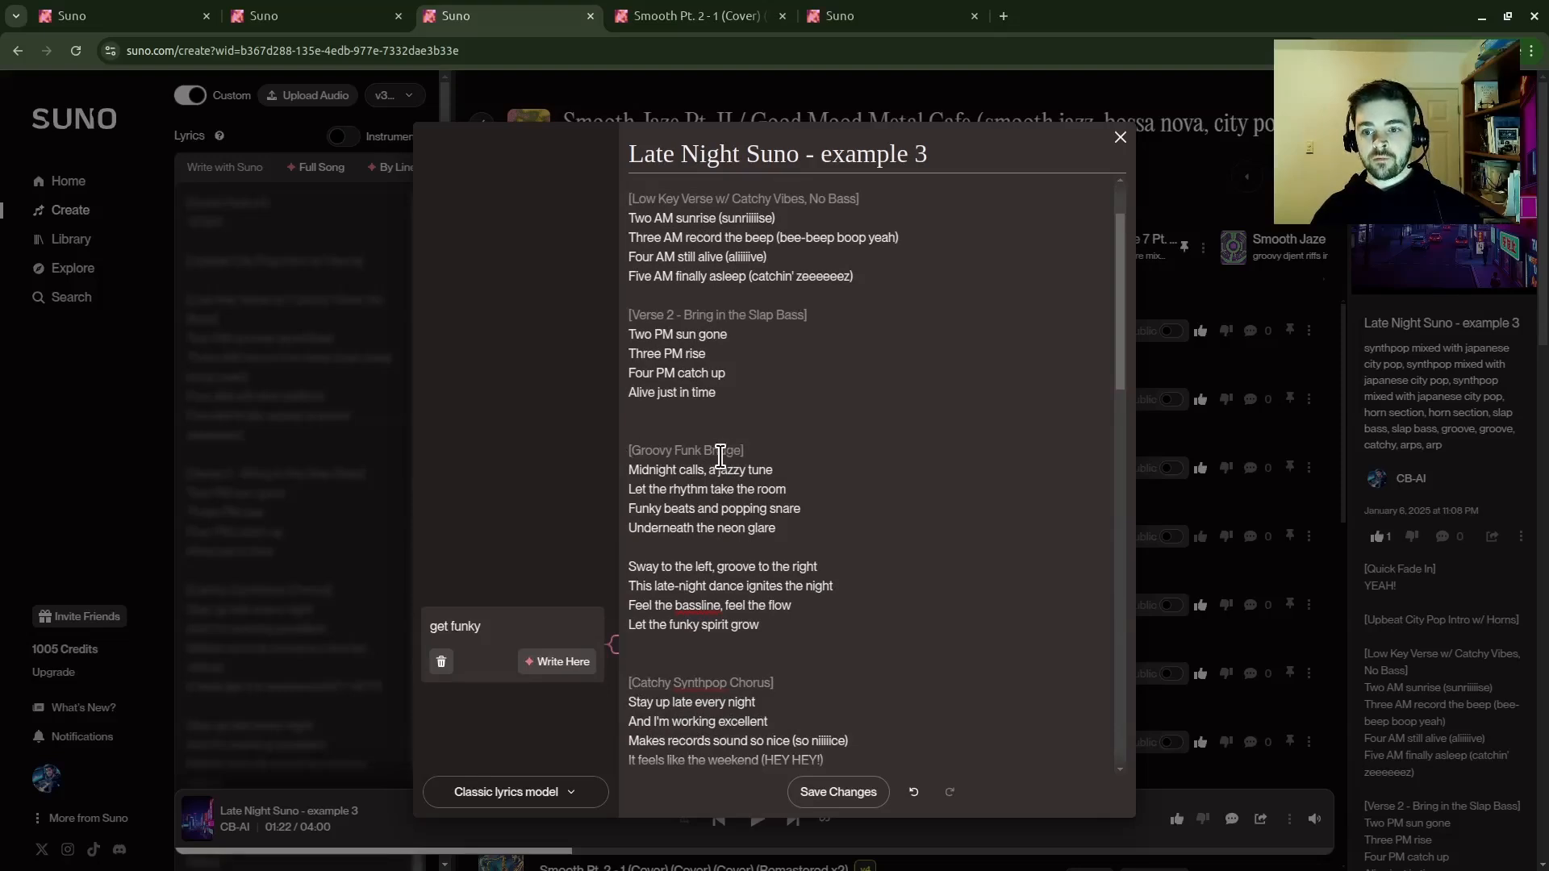
pyautogui.moveTo(806, 531); pyautogui.dragTo(715, 528)
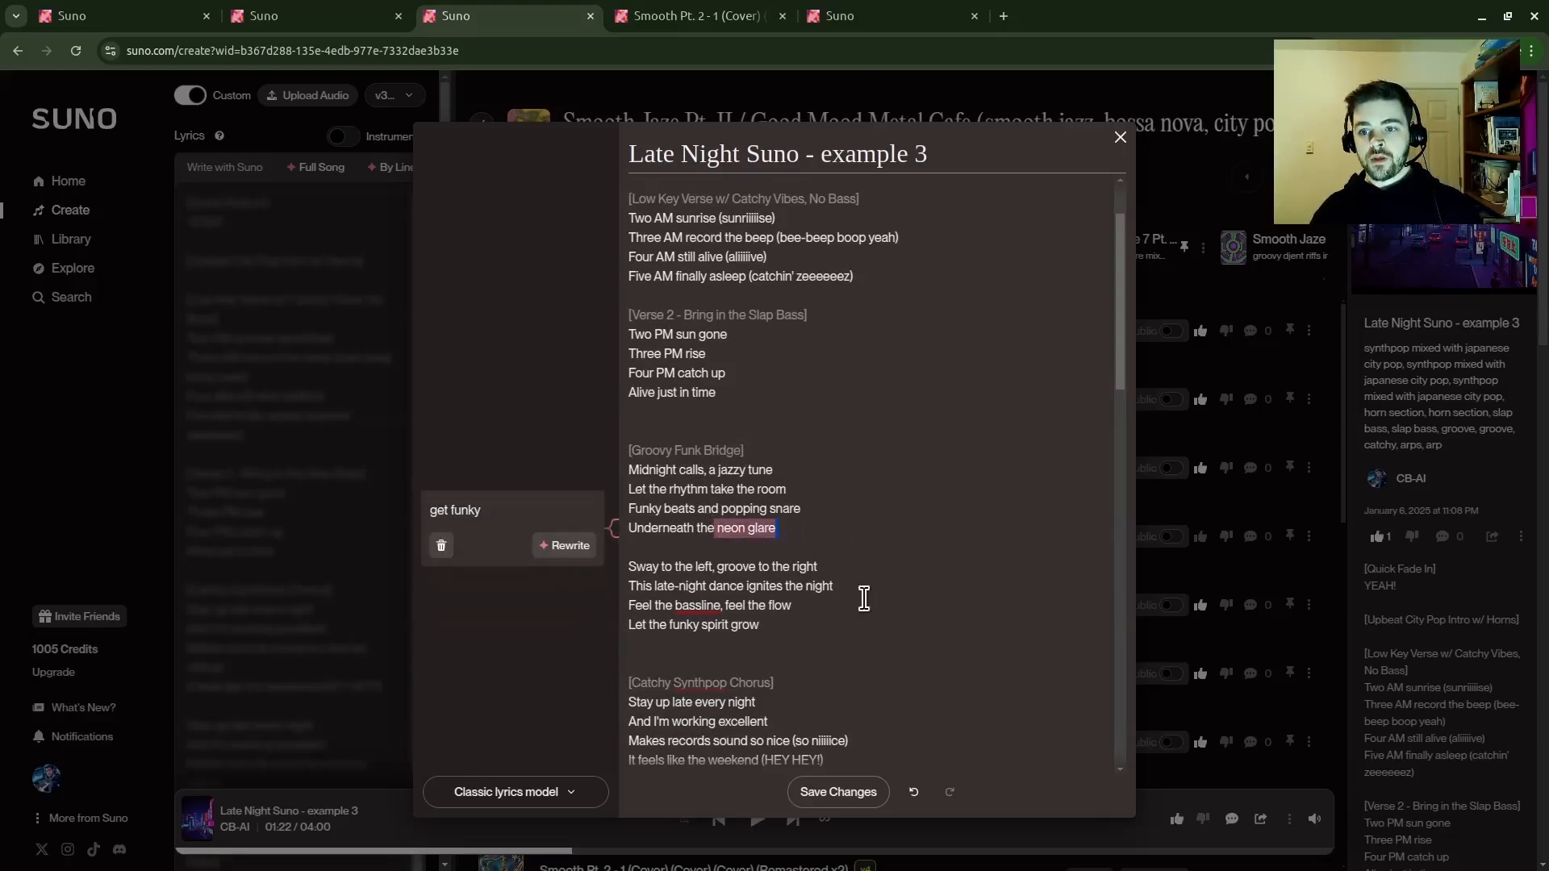
pyautogui.moveTo(816, 643); pyautogui.dragTo(582, 468)
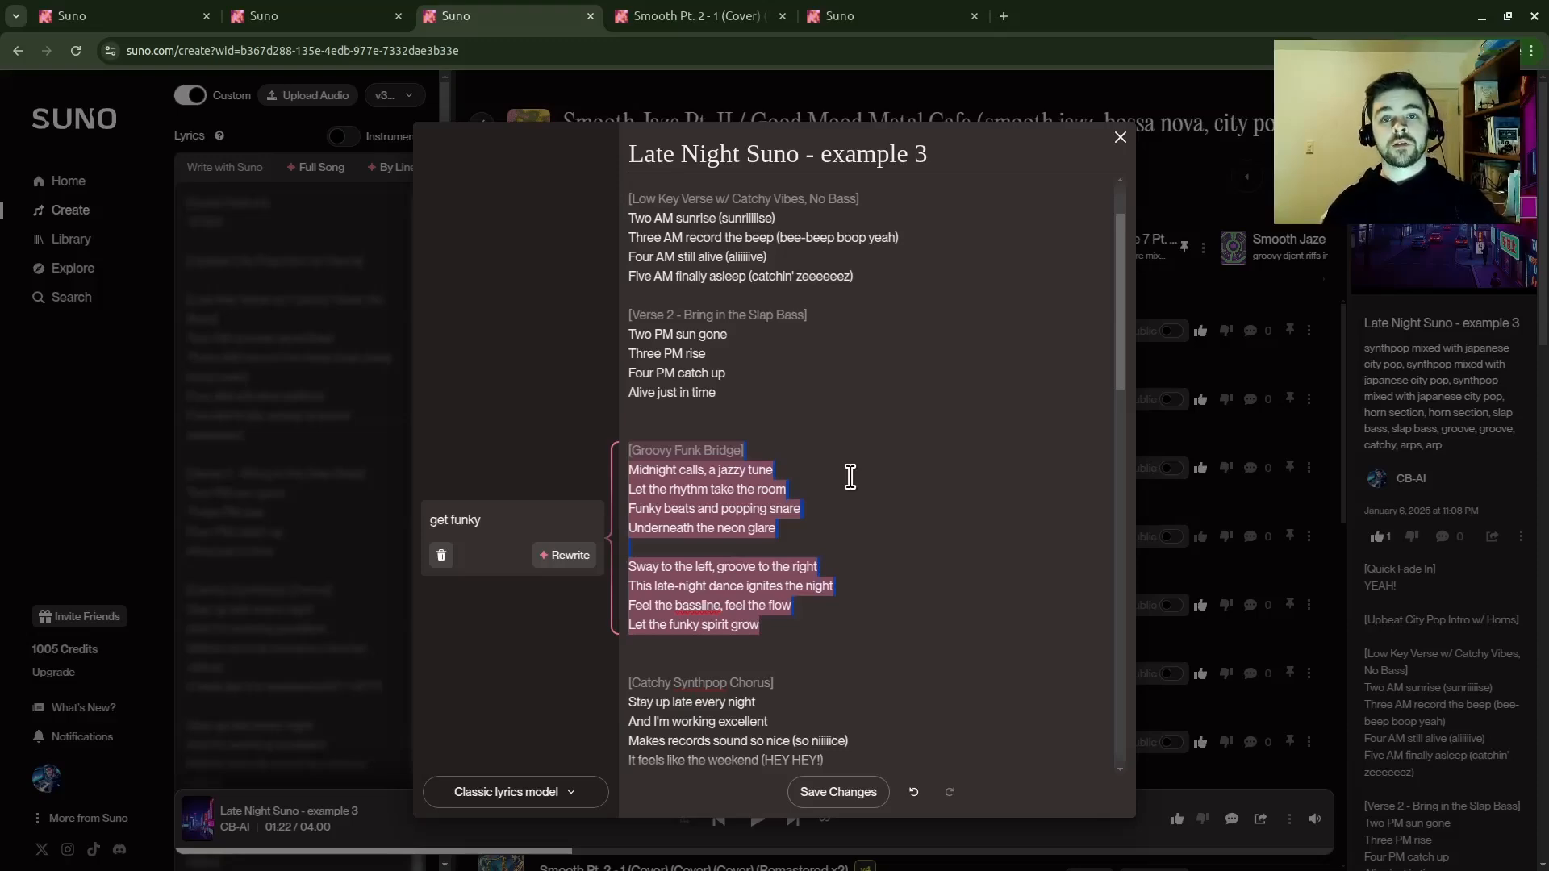
# - Rewrite the [Wild Vocals] section near the end of the lyrics with the prompt "get spooky with 4 lines here"
pyautogui.scroll(-12, 855, 484)
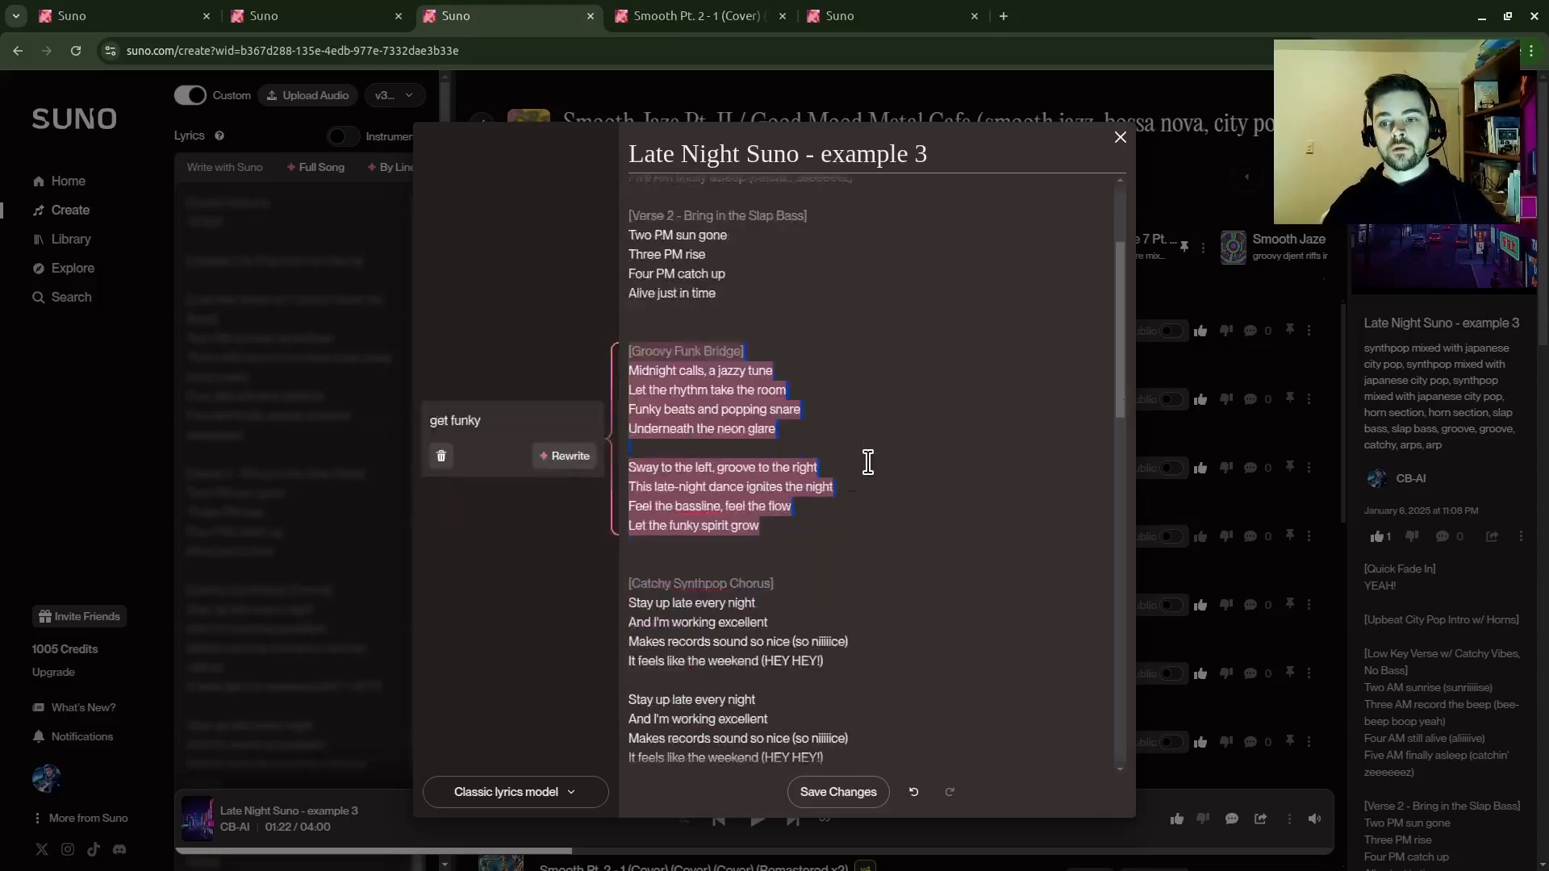
pyautogui.scroll(-2, 750, 511)
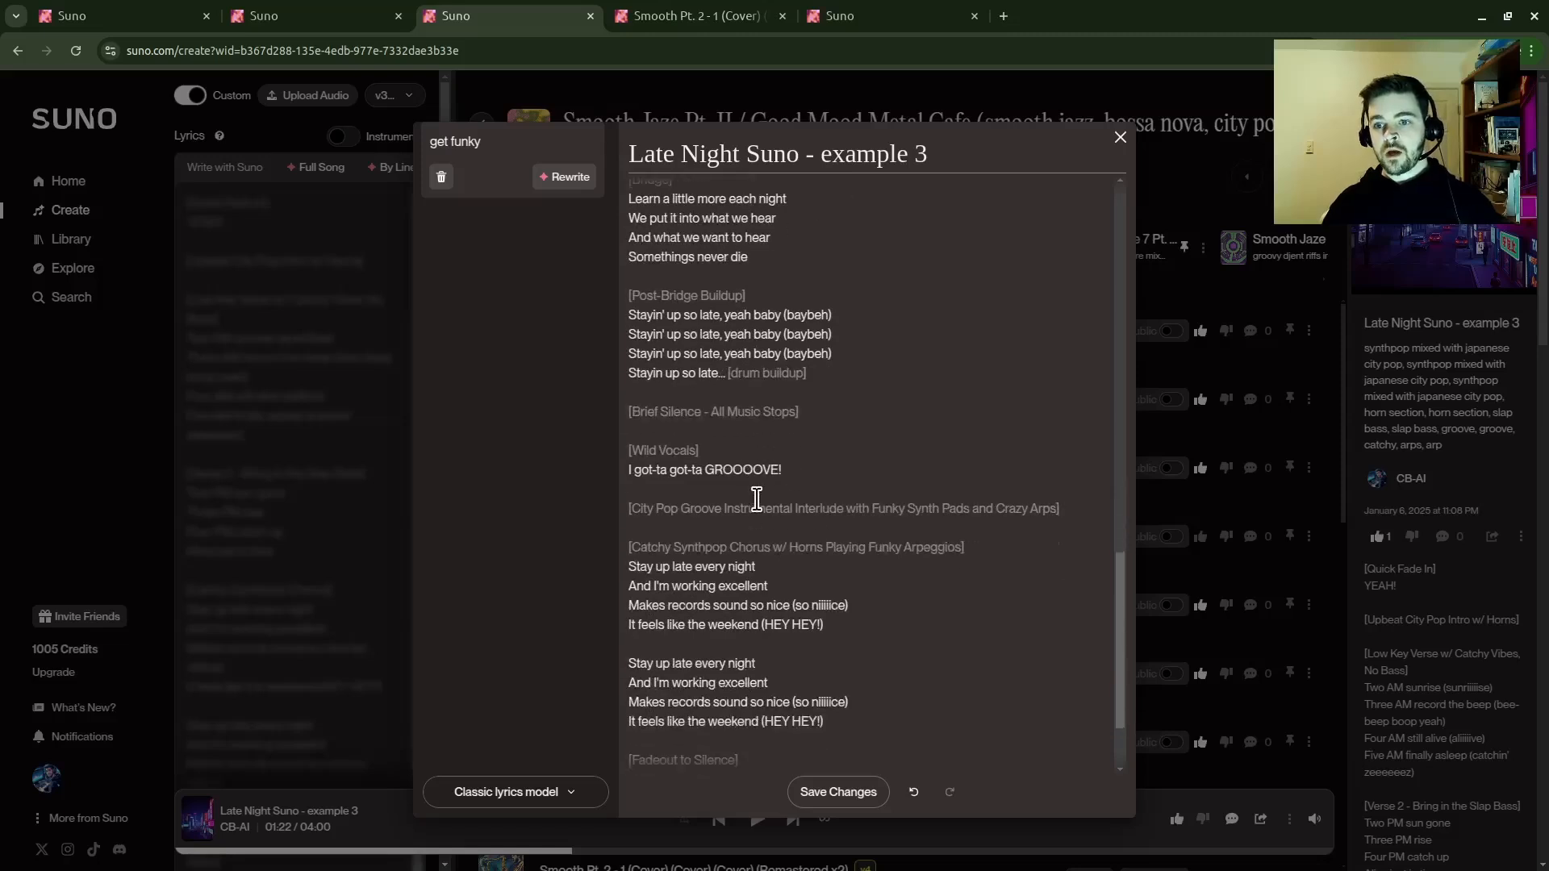
pyautogui.moveTo(836, 473); pyautogui.dragTo(635, 456)
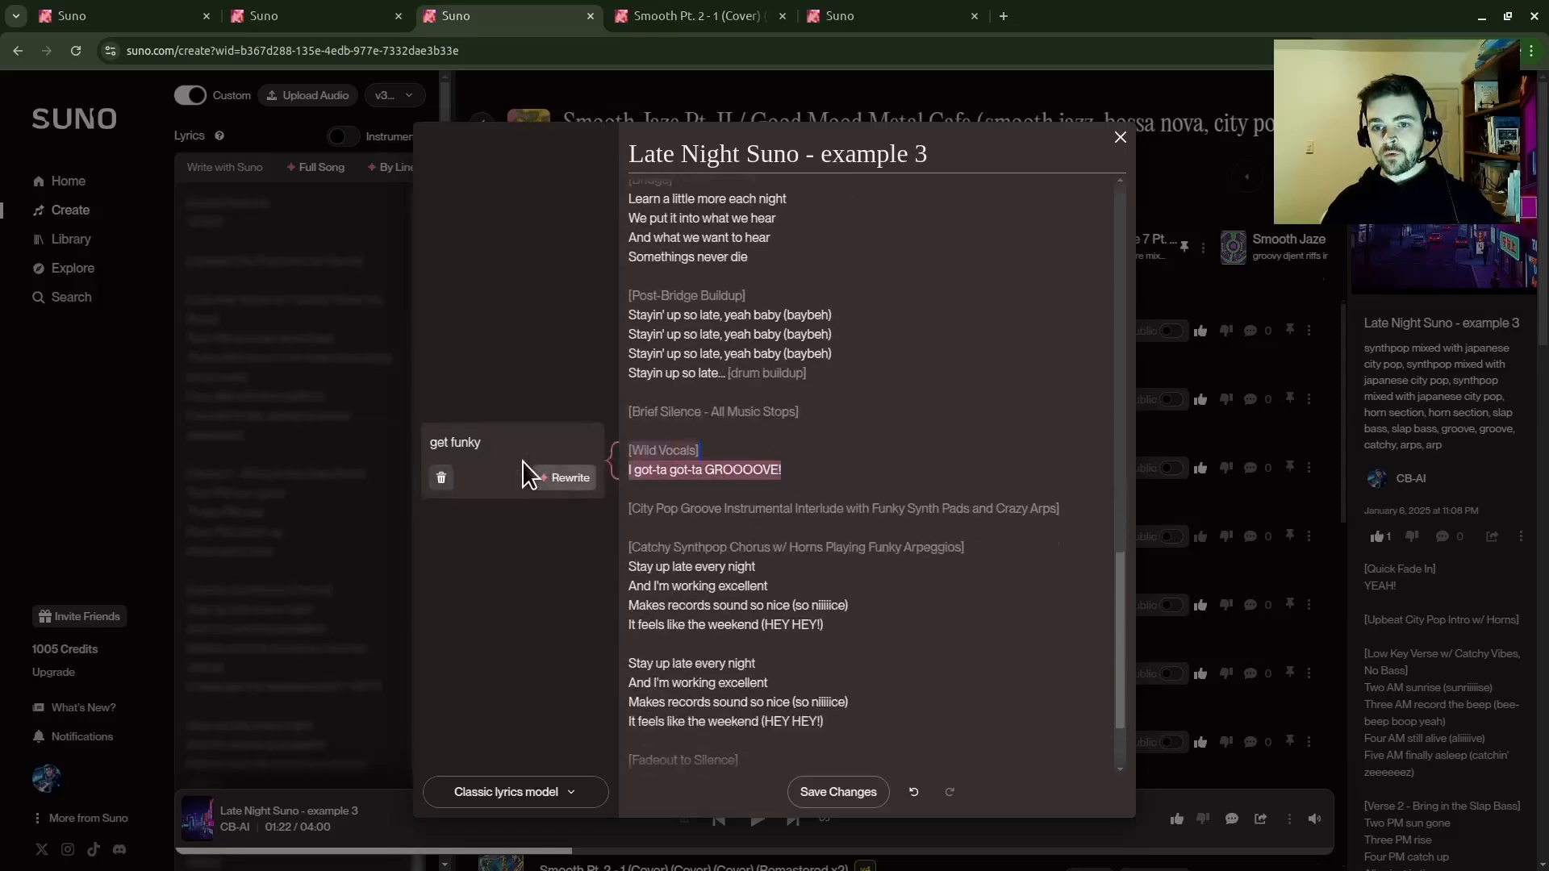
pyautogui.moveTo(500, 443); pyautogui.dragTo(373, 450)
pyautogui.write('get')
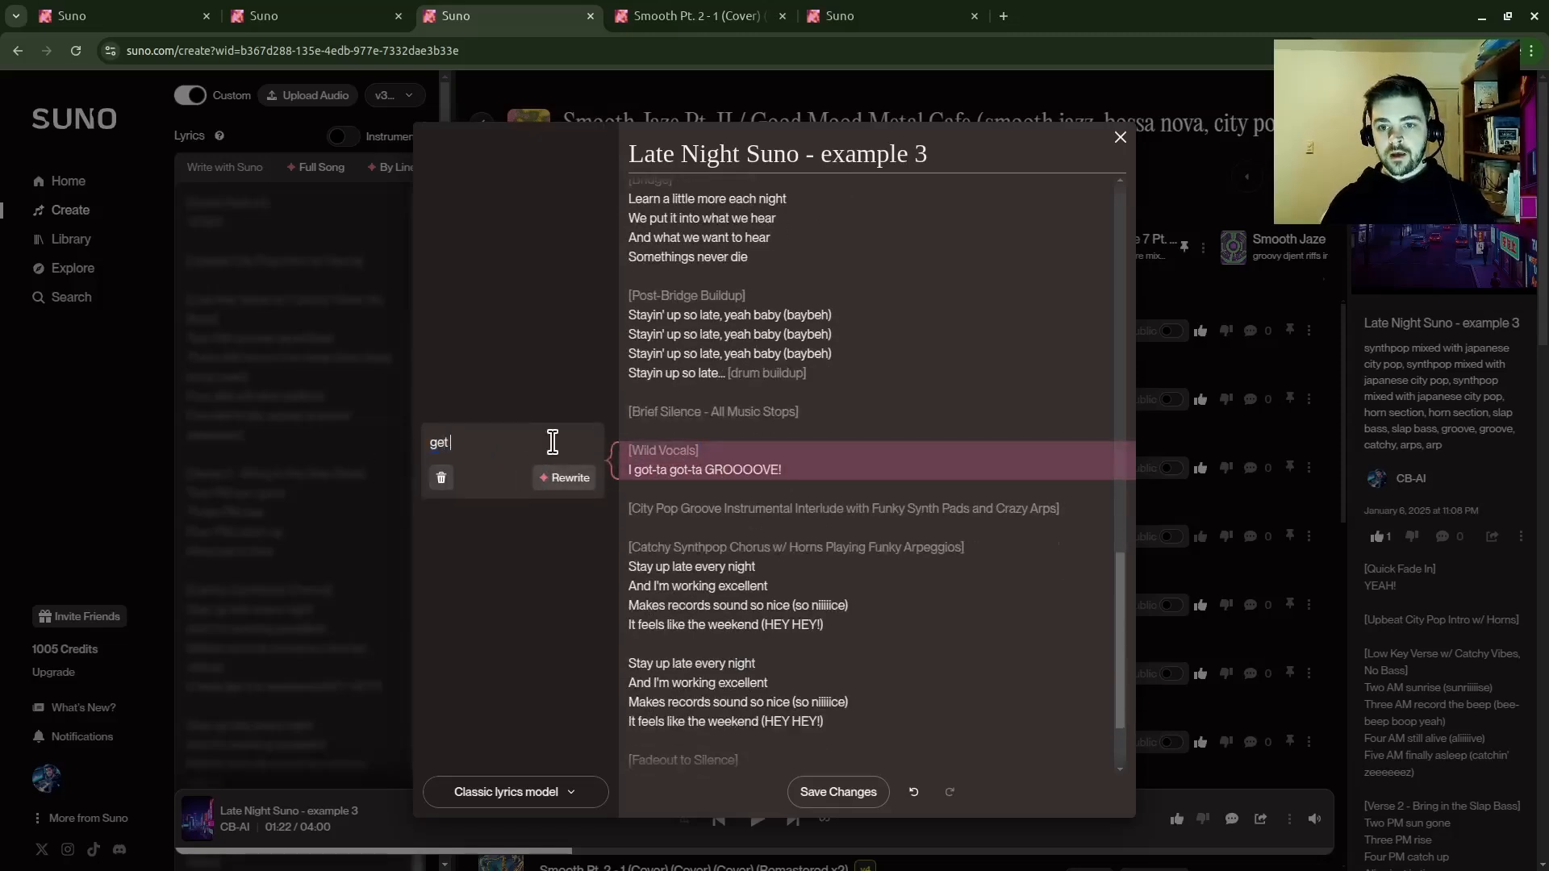
pyautogui.press('BackSpace')
pyautogui.write('ge')
pyautogui.press('BackSpace')
pyautogui.press('BackSpace')
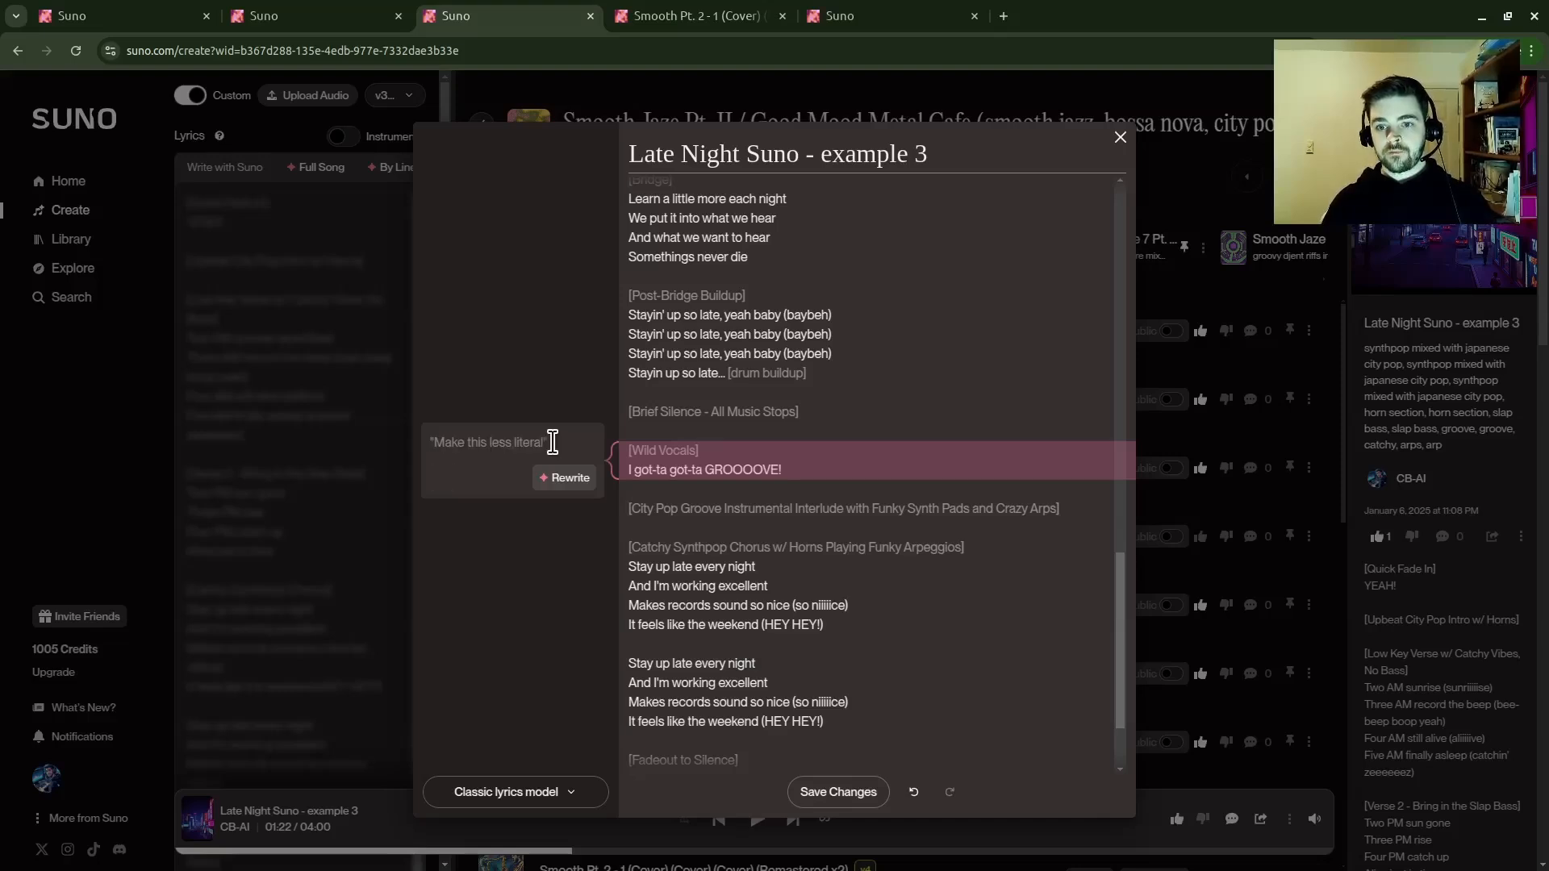
pyautogui.write('get spooky with 4 lines here')
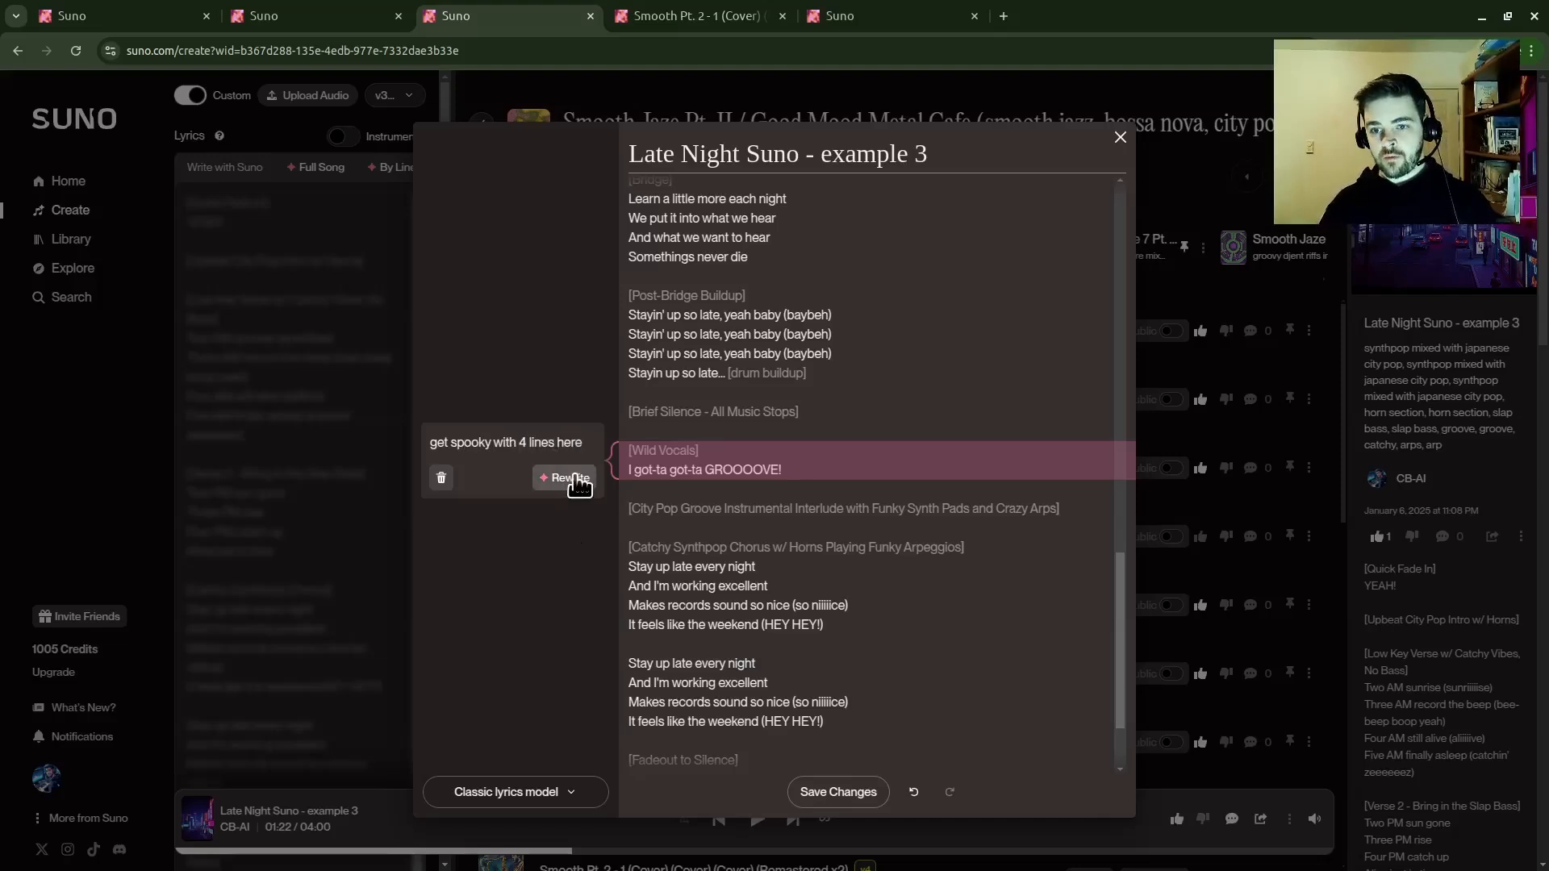
pyautogui.click(571, 477)
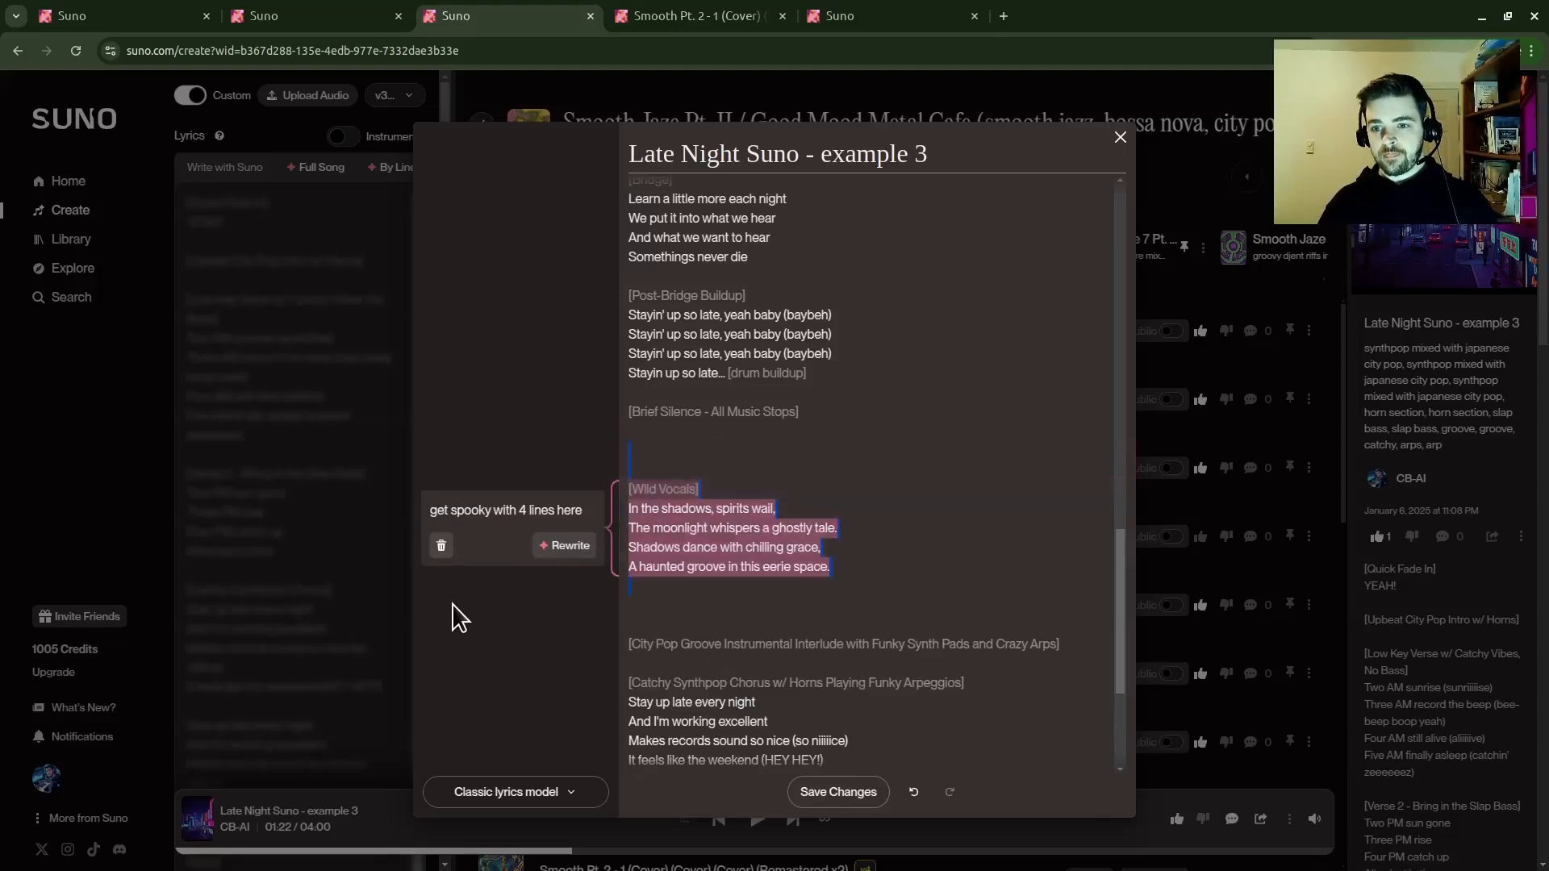
pyautogui.click(670, 490)
pyautogui.click(650, 449)
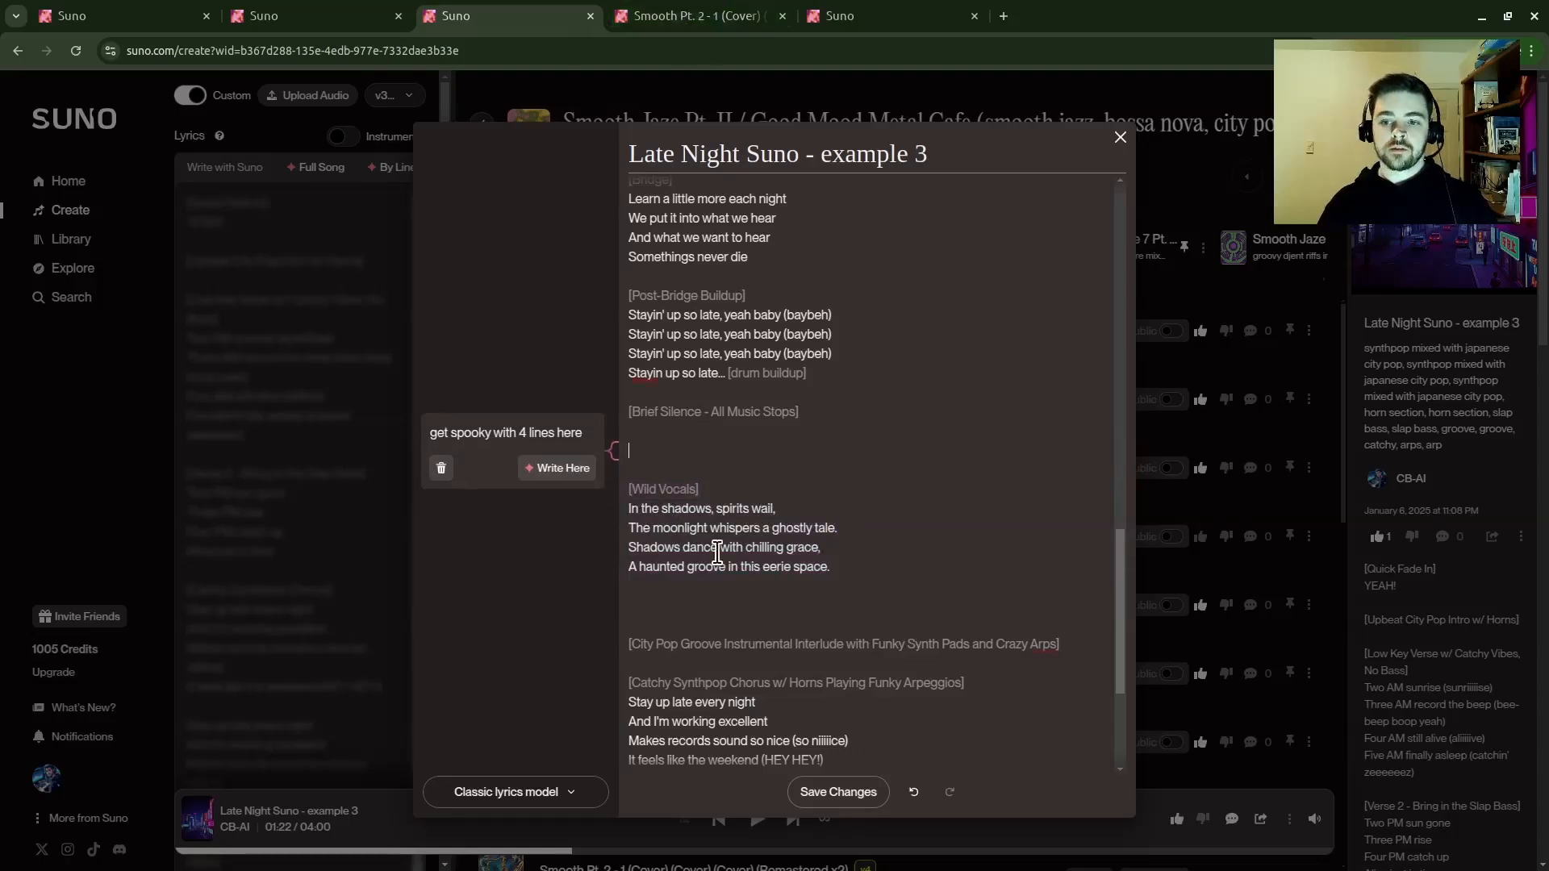
# - Switch to the open "Smooth Pt. 2 - 1" song page and examine the asterisk-marked section tags, such as [*Intro*: Layered Metal Chords, Buildup], throughout its lyrics
pyautogui.click(668, 17)
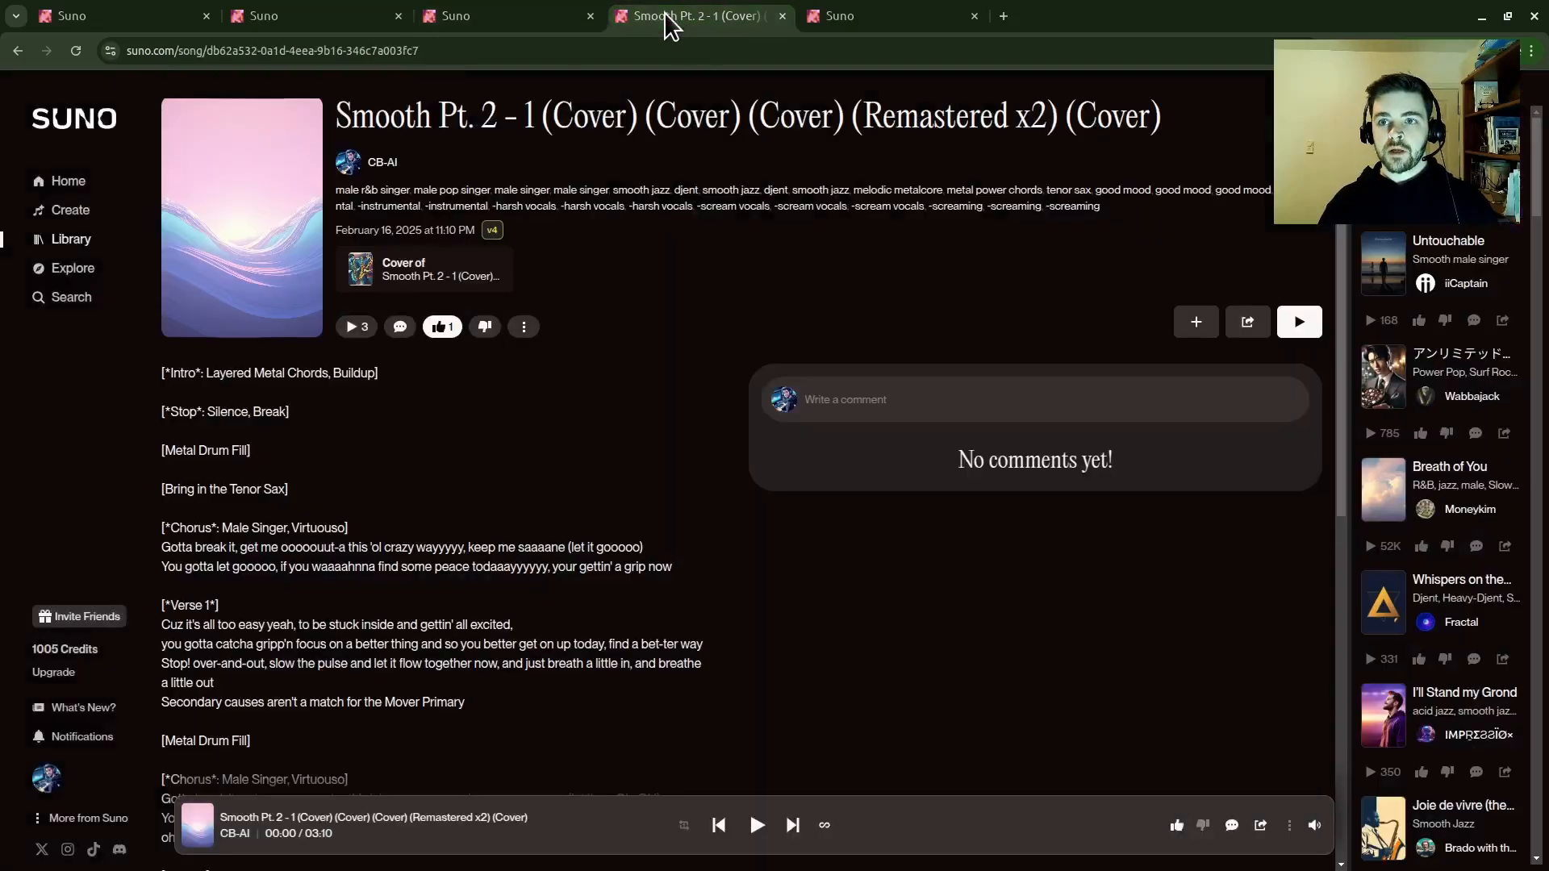
pyautogui.scroll(-7, 242, 451)
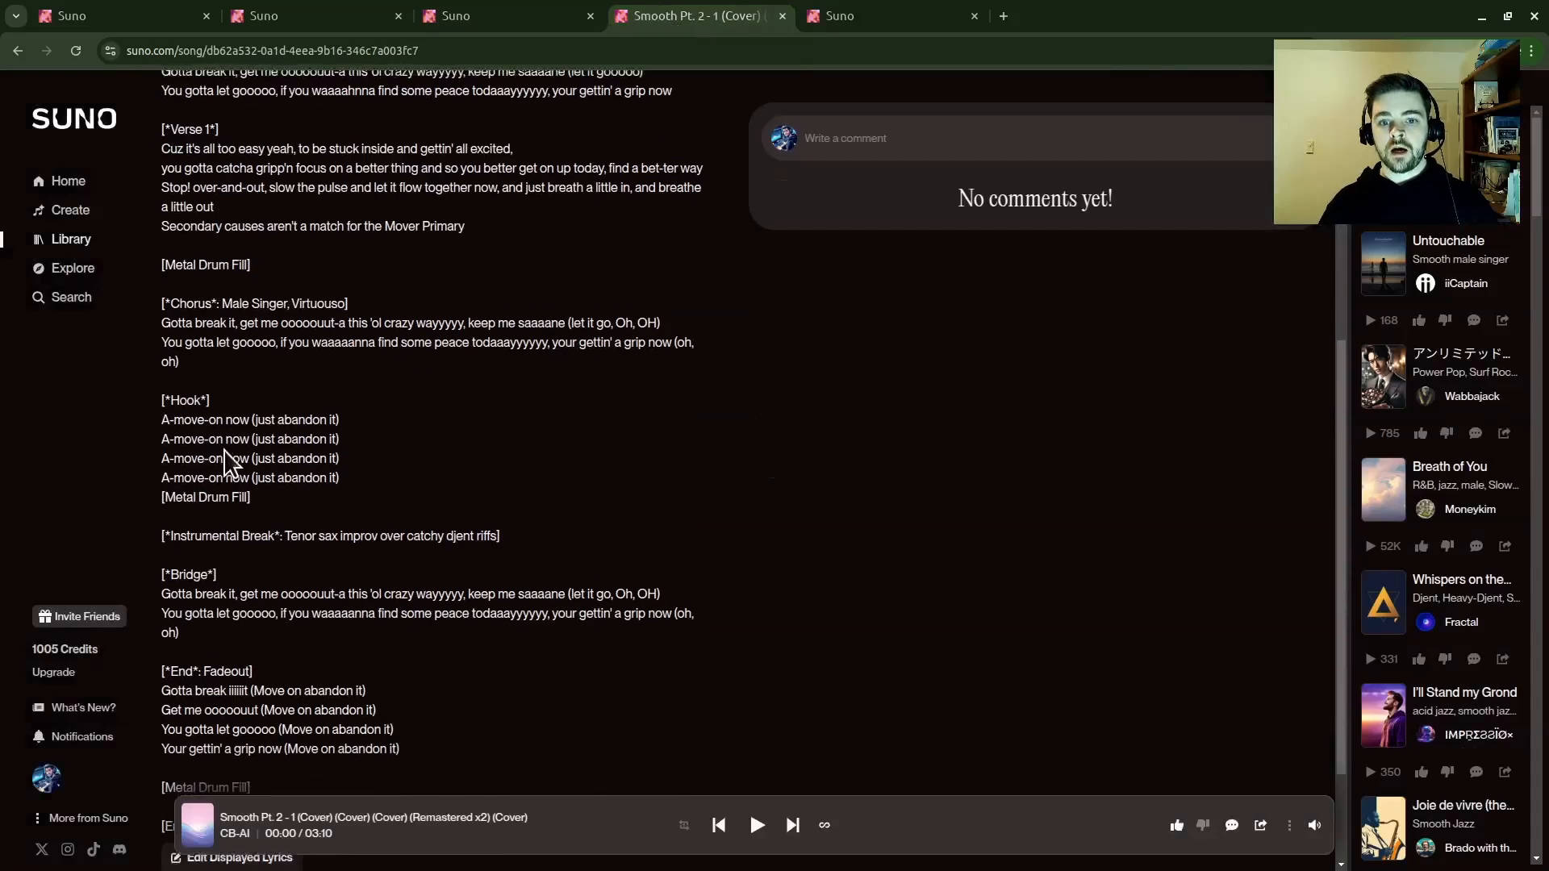
pyautogui.scroll(6, 269, 475)
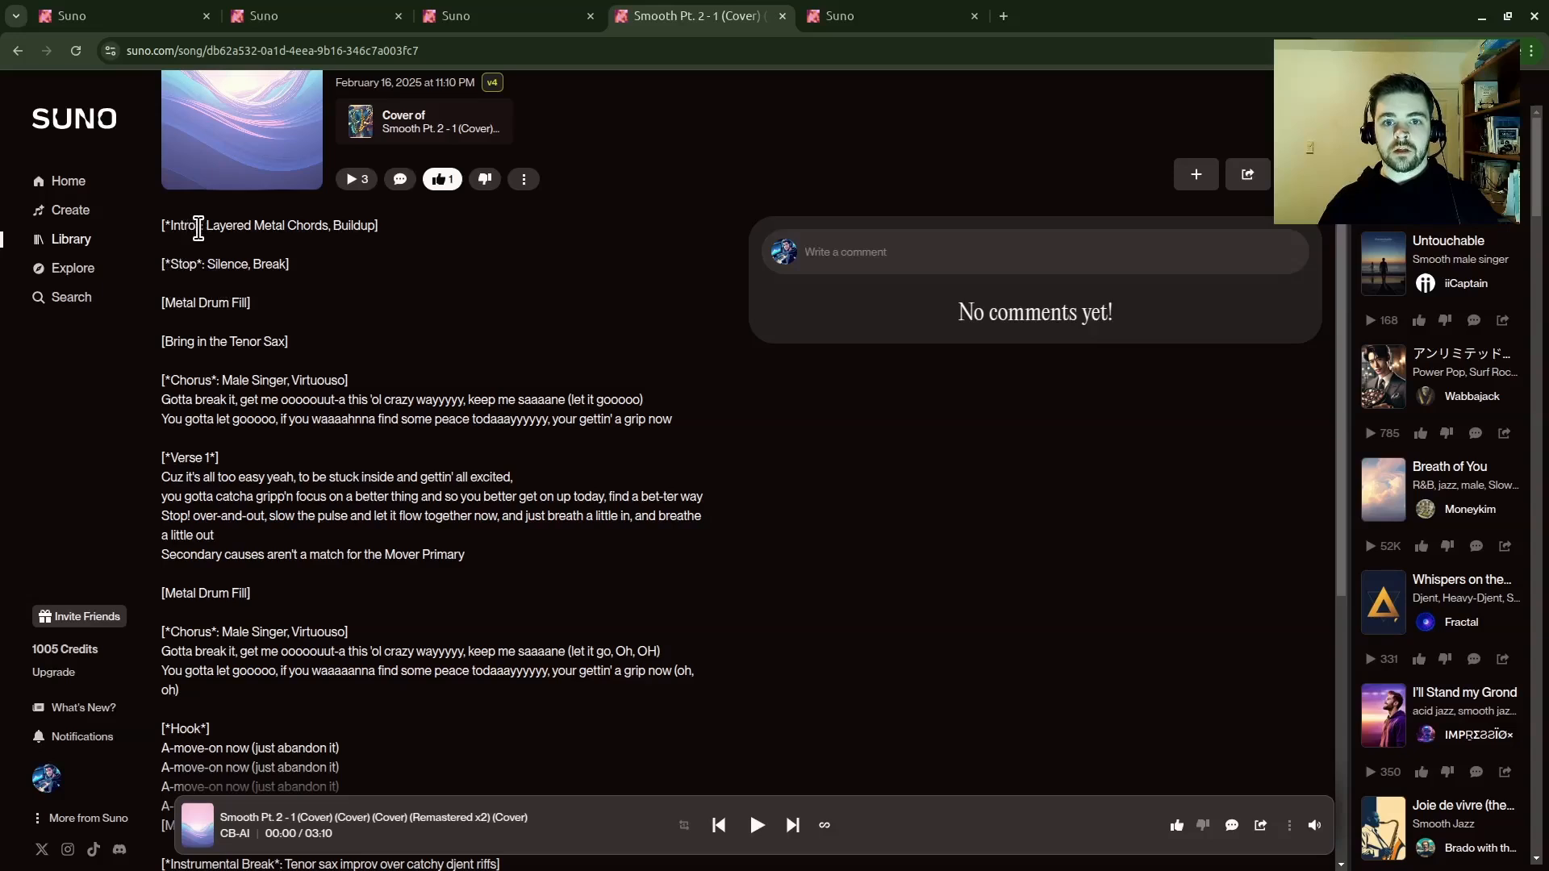
pyautogui.moveTo(202, 228); pyautogui.dragTo(162, 229)
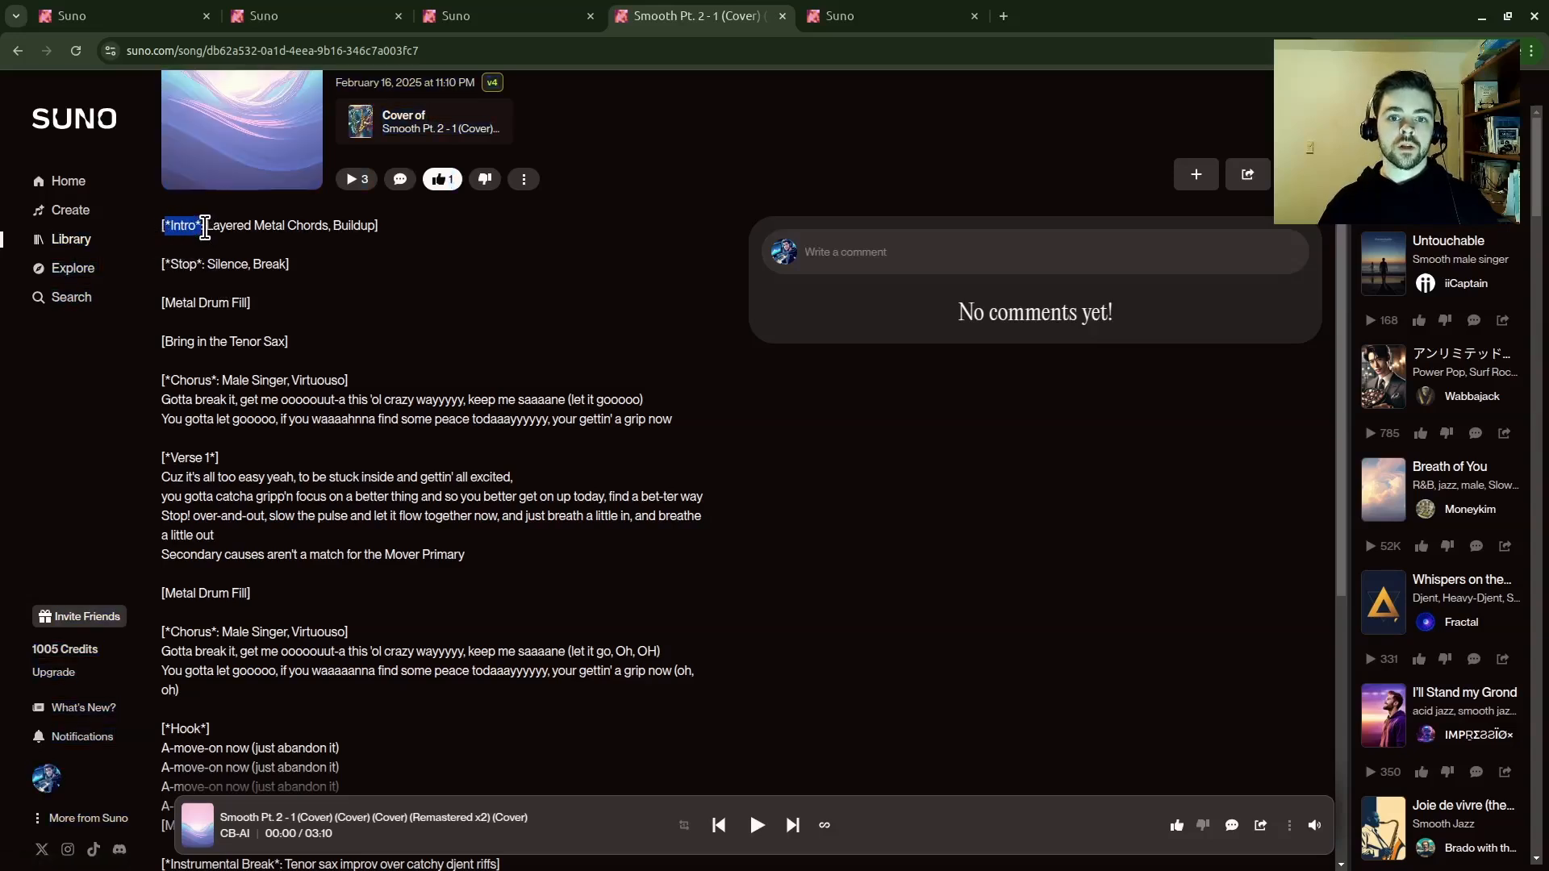
pyautogui.click(370, 227)
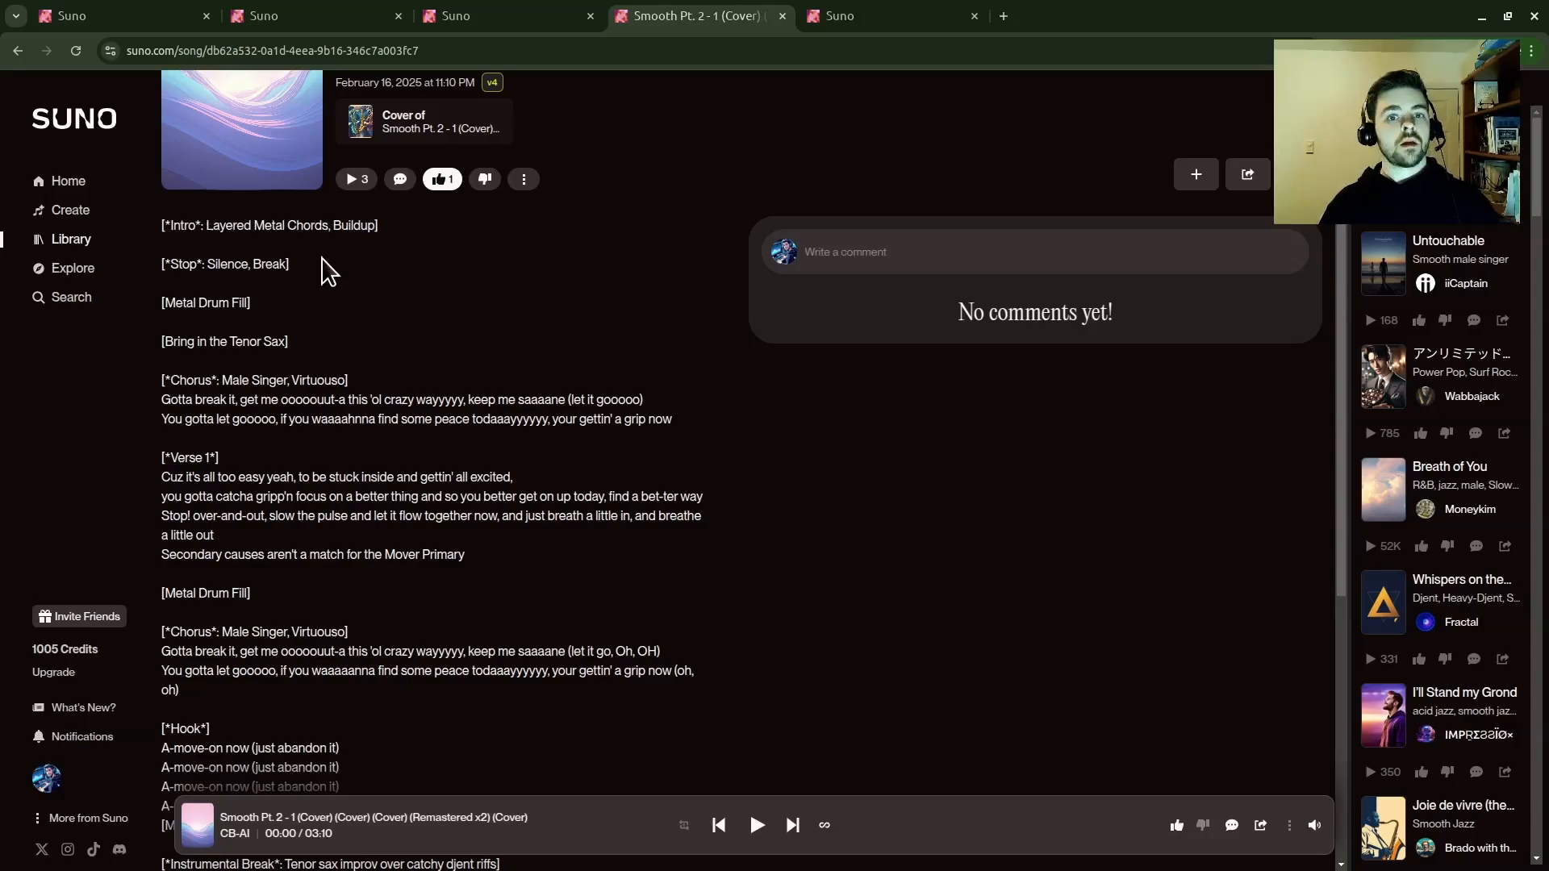
pyautogui.scroll(-4, 322, 377)
pyautogui.scroll(-2, 336, 477)
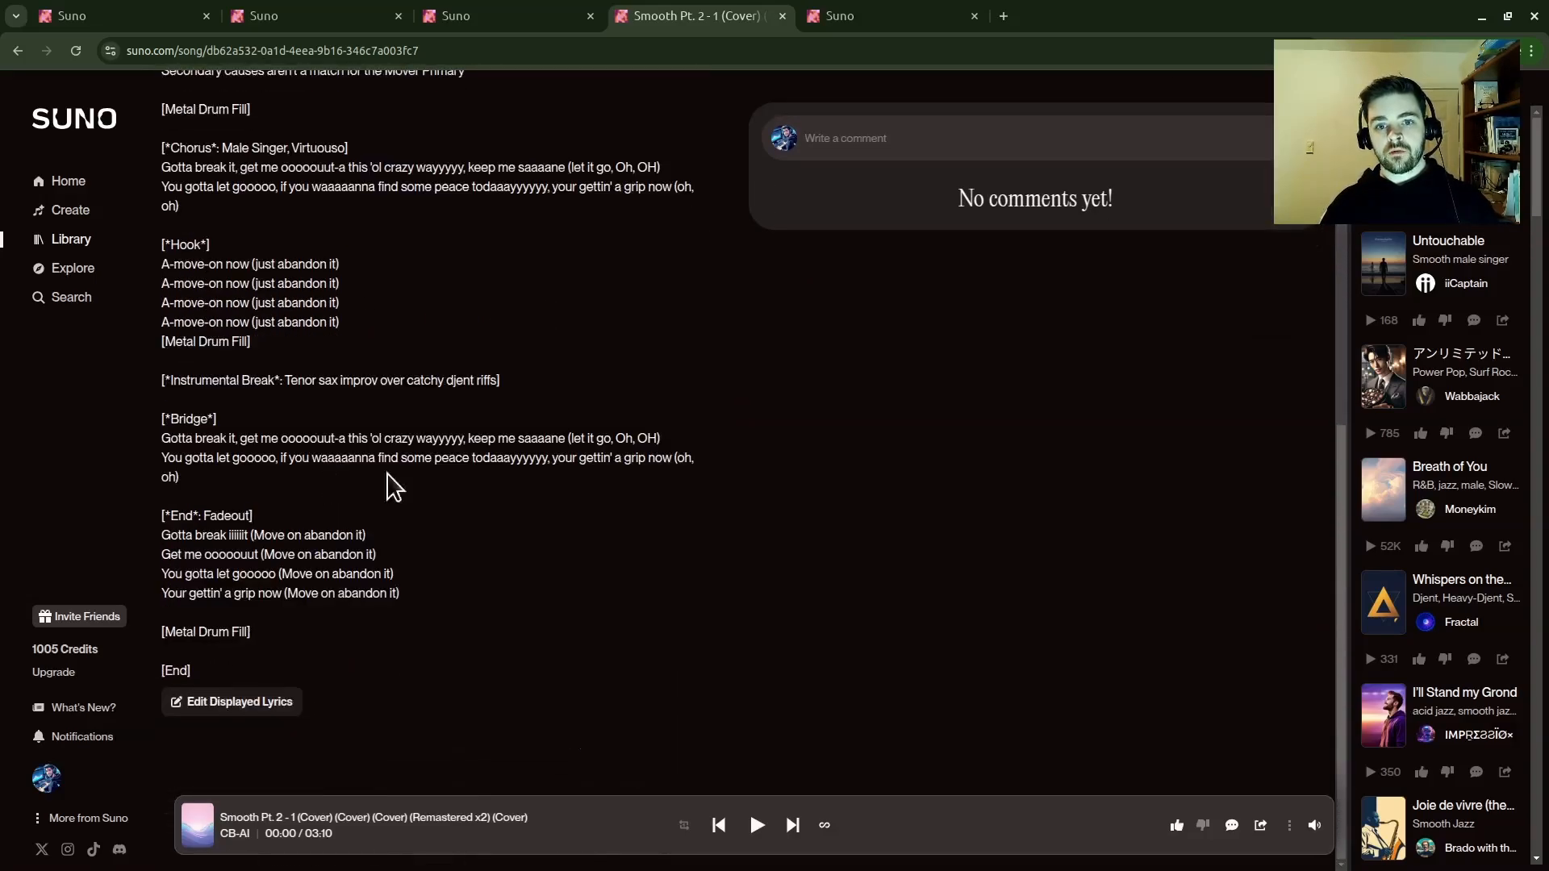
pyautogui.scroll(8, 349, 575)
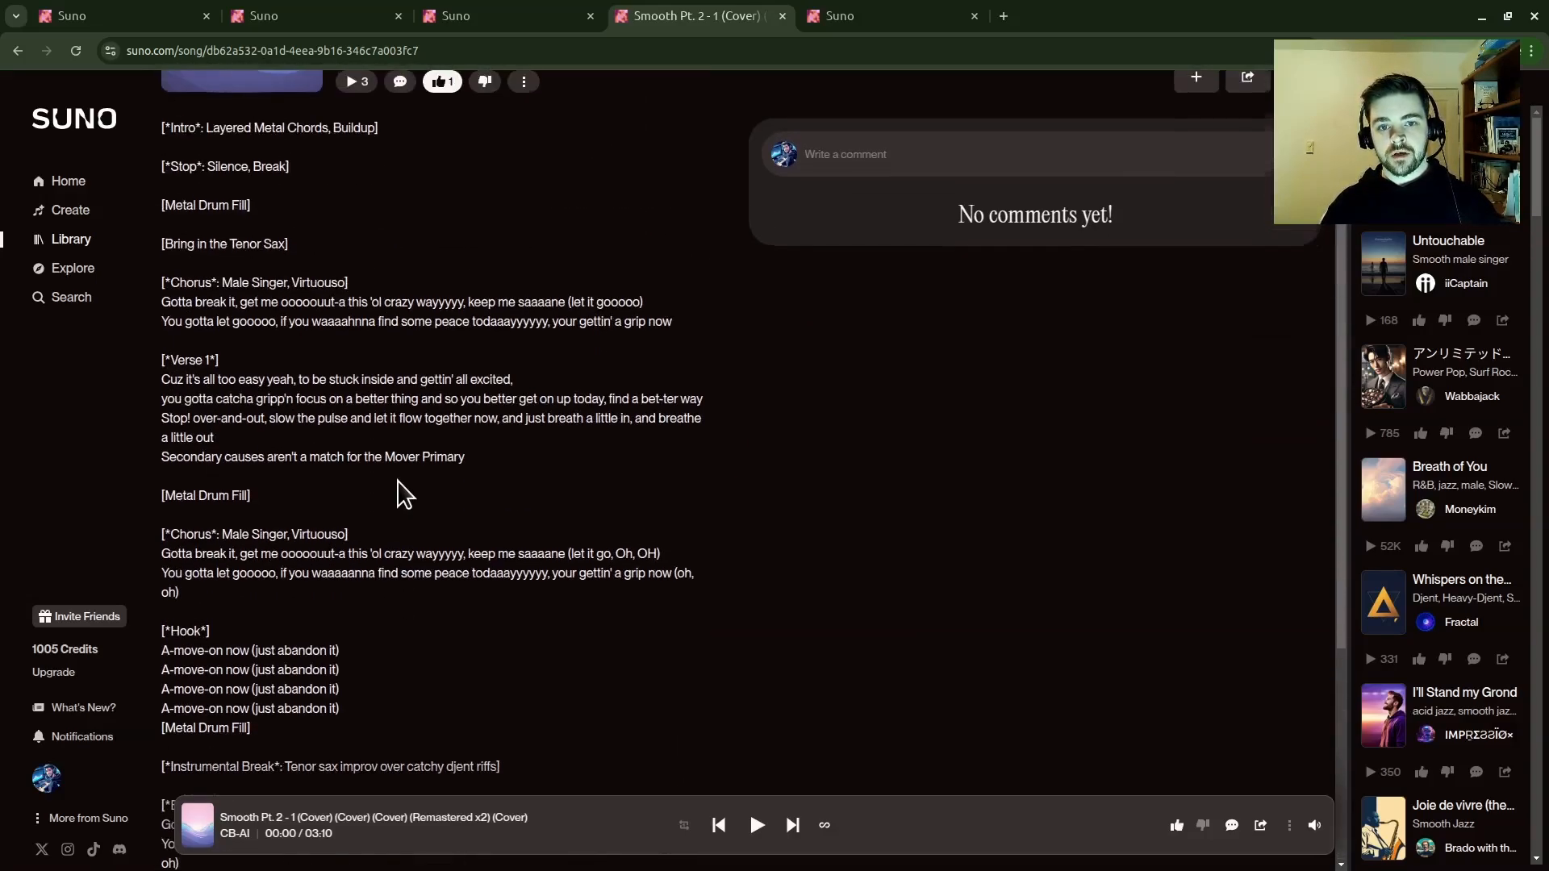
# - Reuse the prompt of the "Smooth Pt. 2 - 1" cover for a new song
pyautogui.click(525, 327)
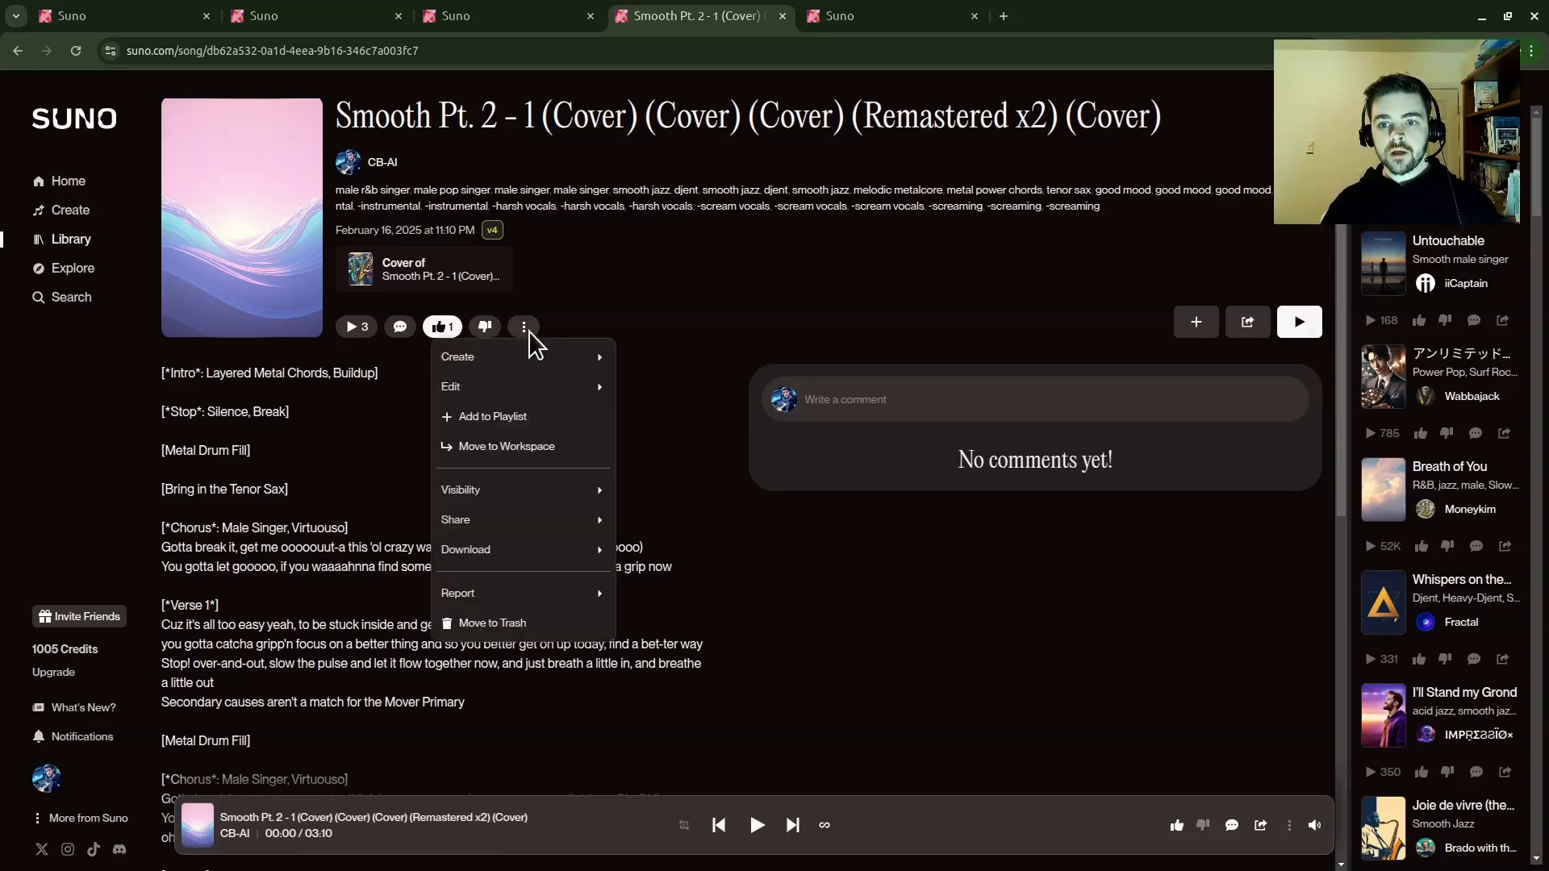
pyautogui.moveTo(544, 357)
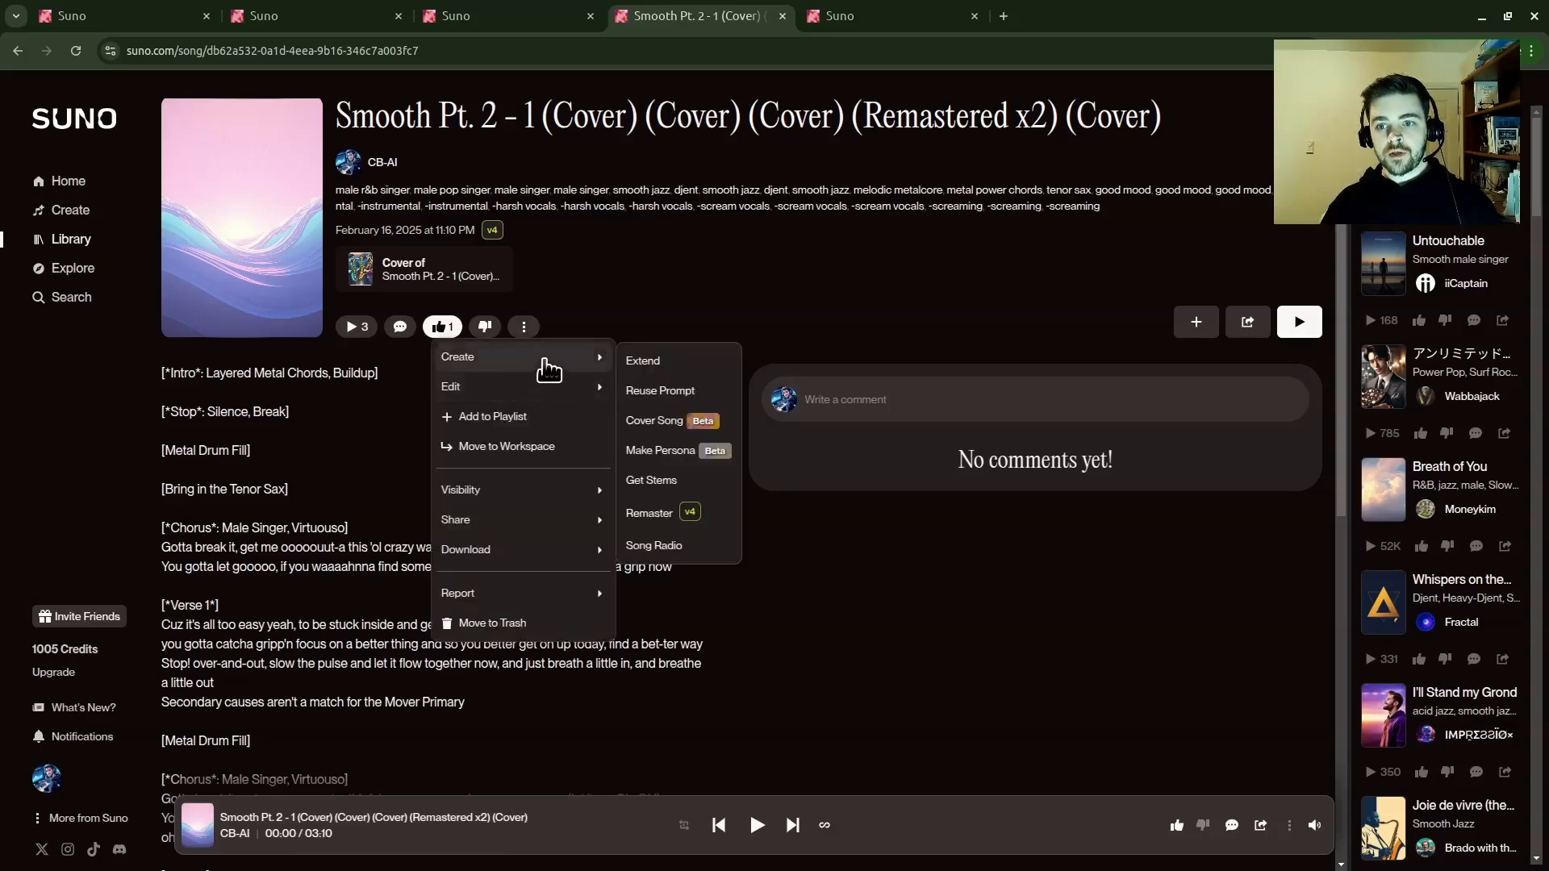
pyautogui.click(655, 401)
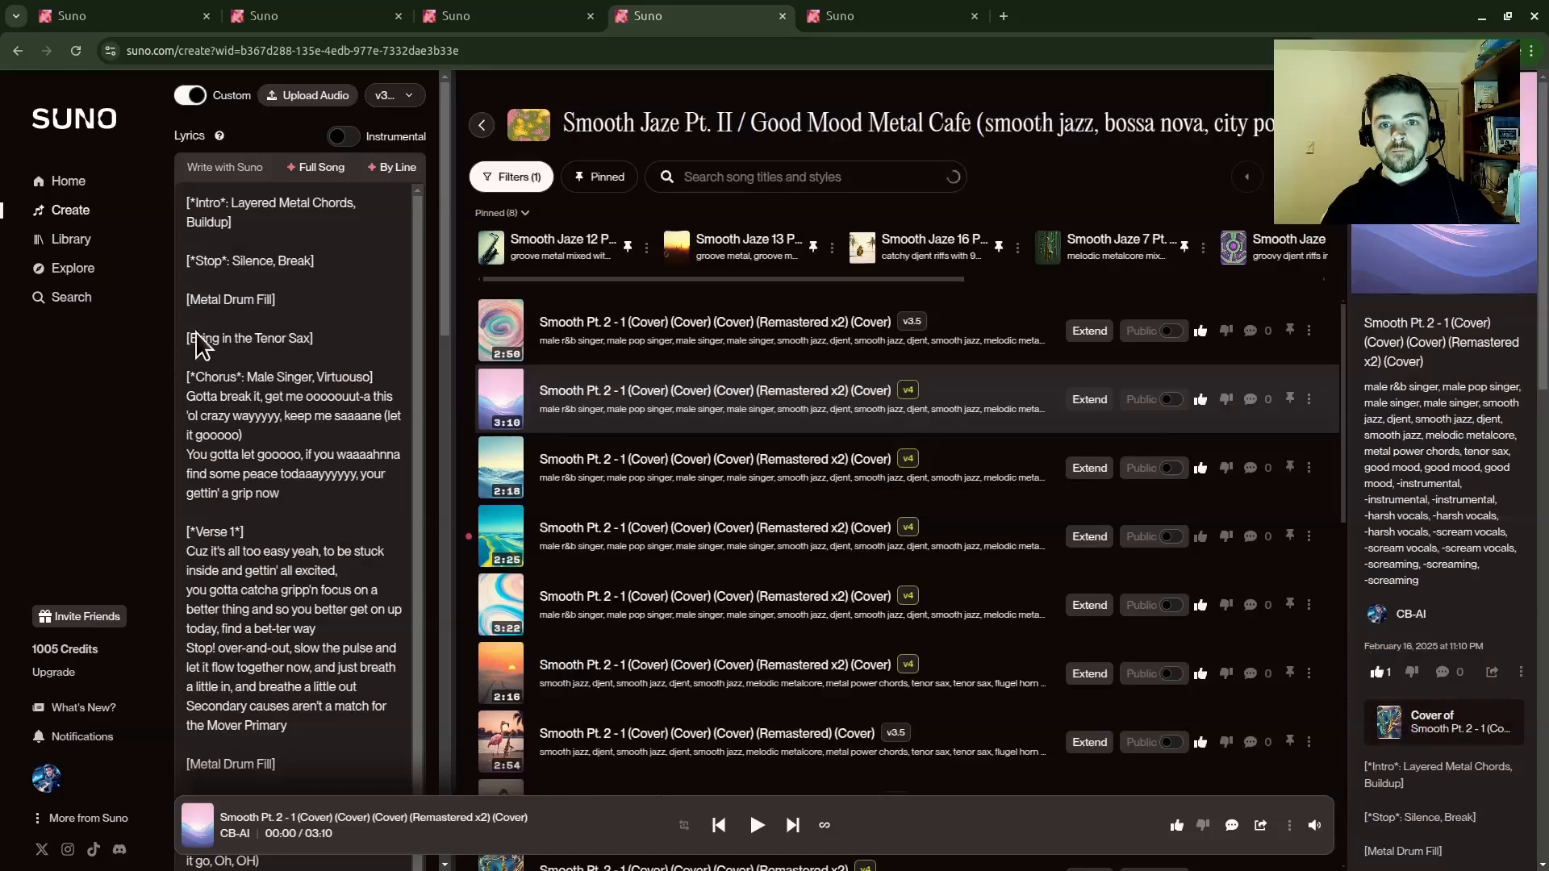
# - Open the lyrics for line-by-line writing and generate a section between [Bring in the Tenor Sax] and the first chorus with the prompt "get spooky"
pyautogui.click(395, 166)
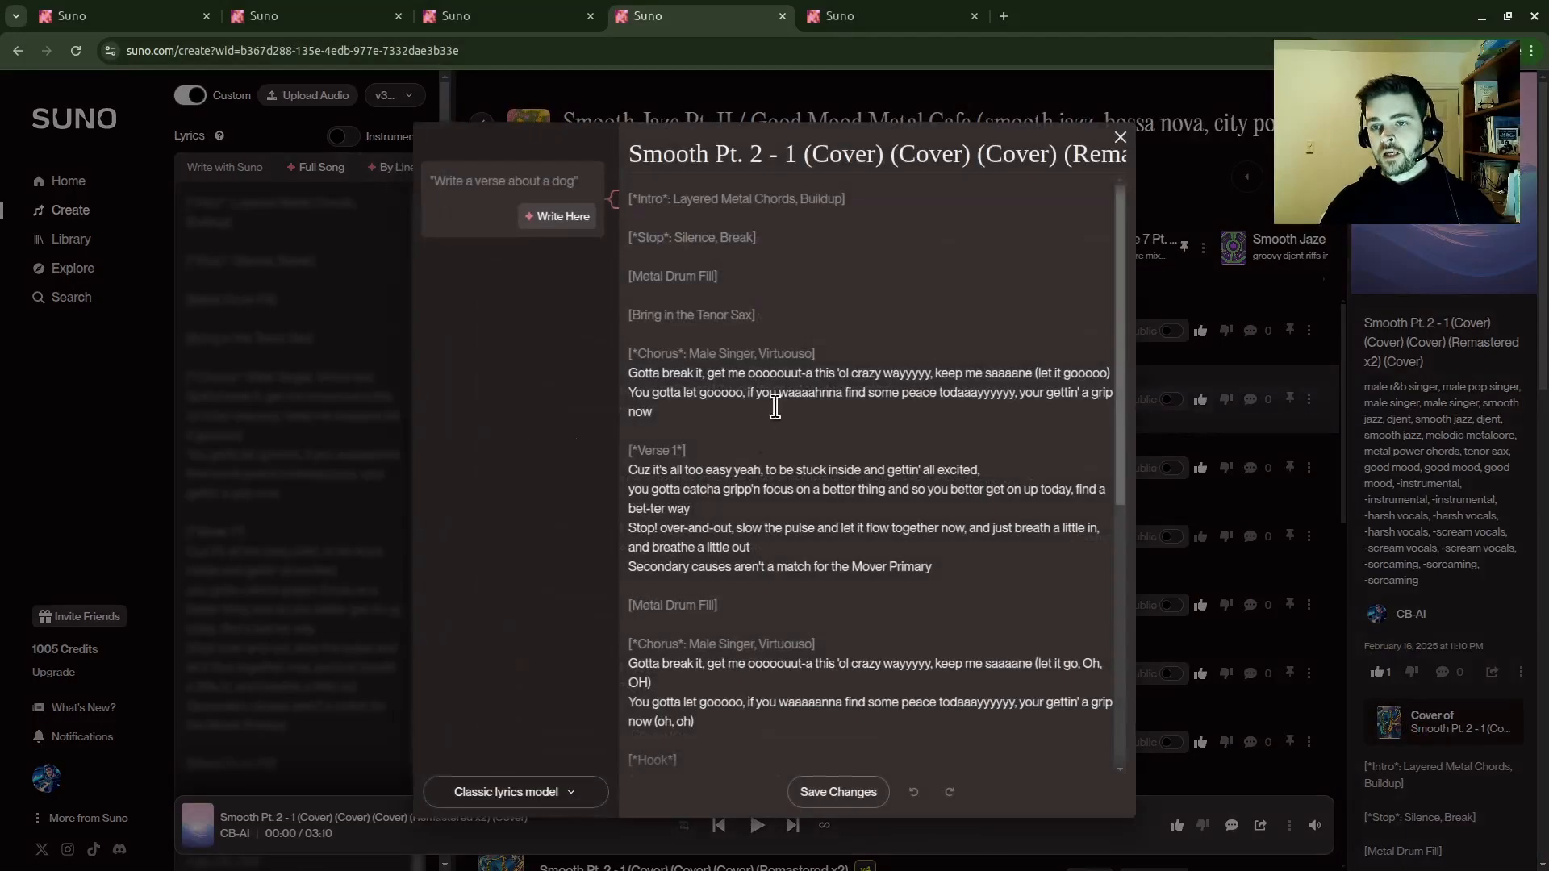
pyautogui.click(786, 314)
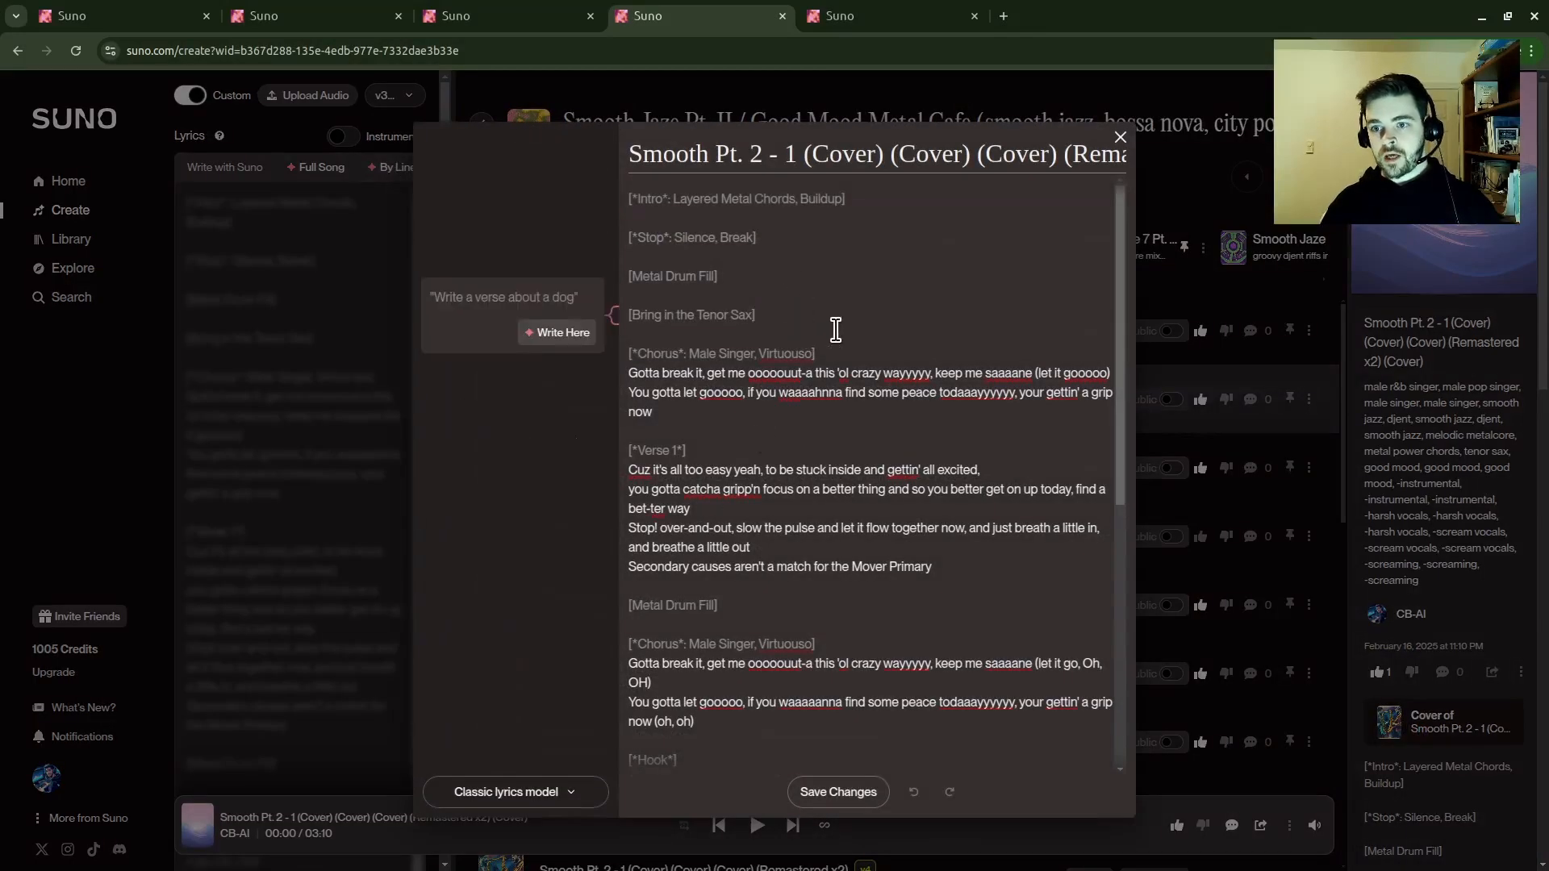
pyautogui.press('Return')
pyautogui.press('Return')
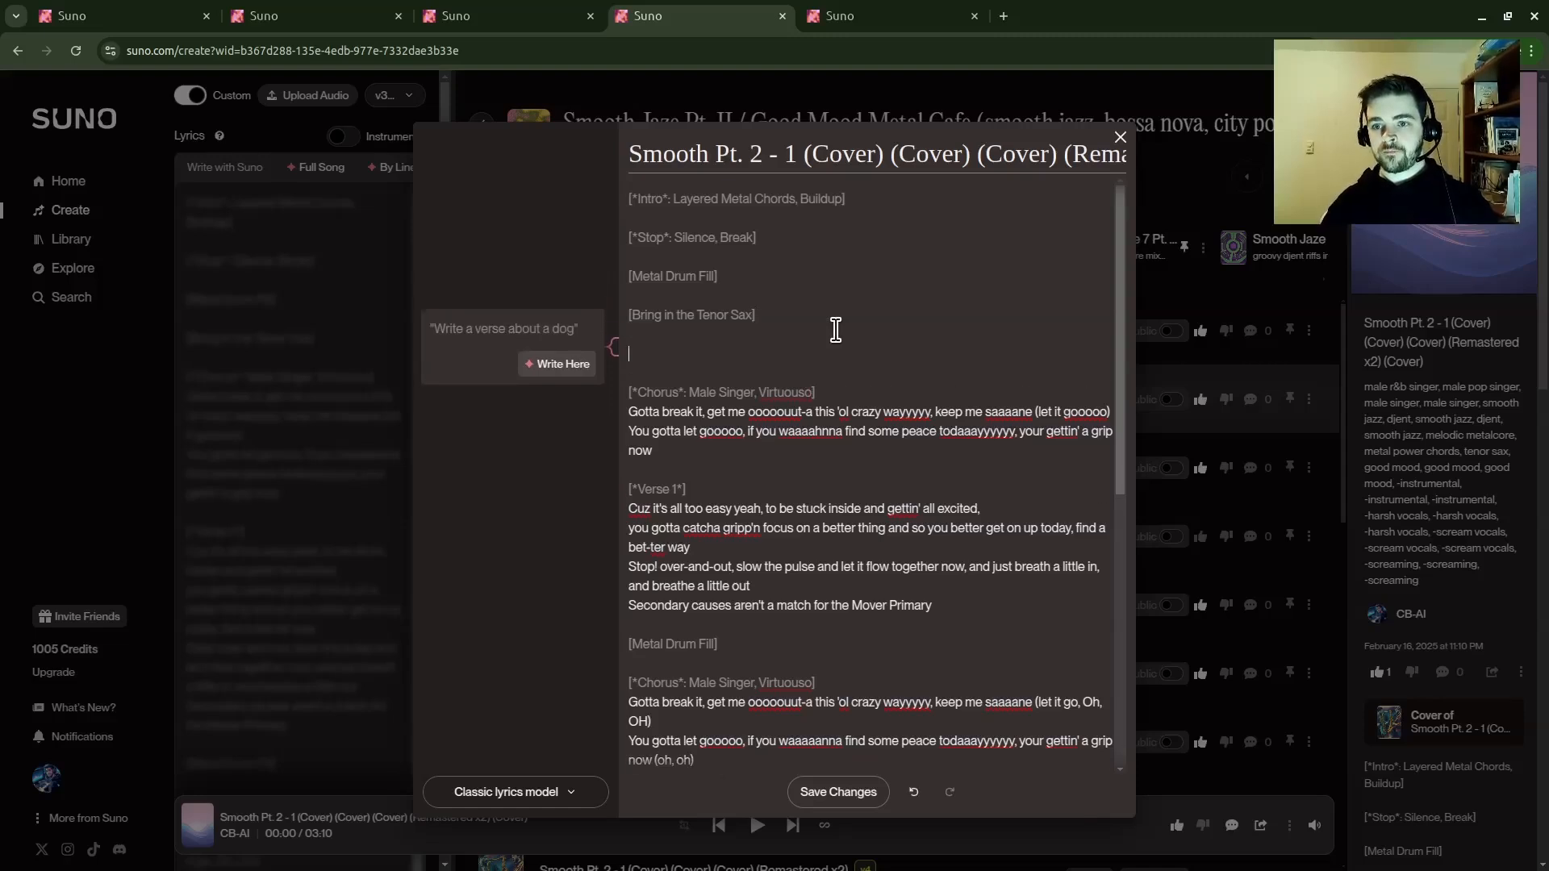
pyautogui.click(503, 335)
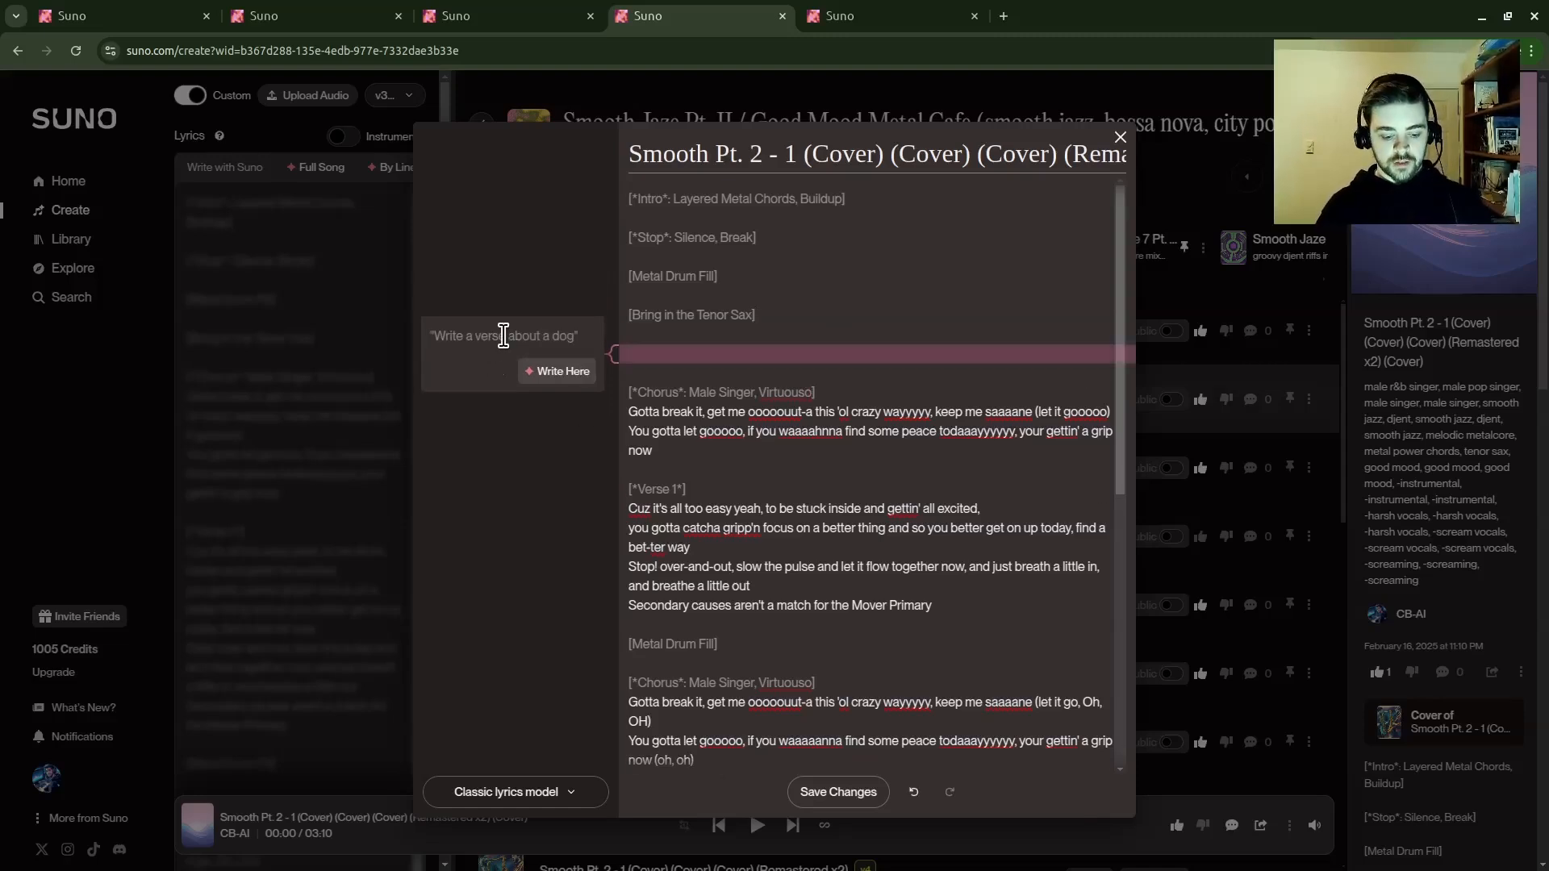
pyautogui.write('get spooky')
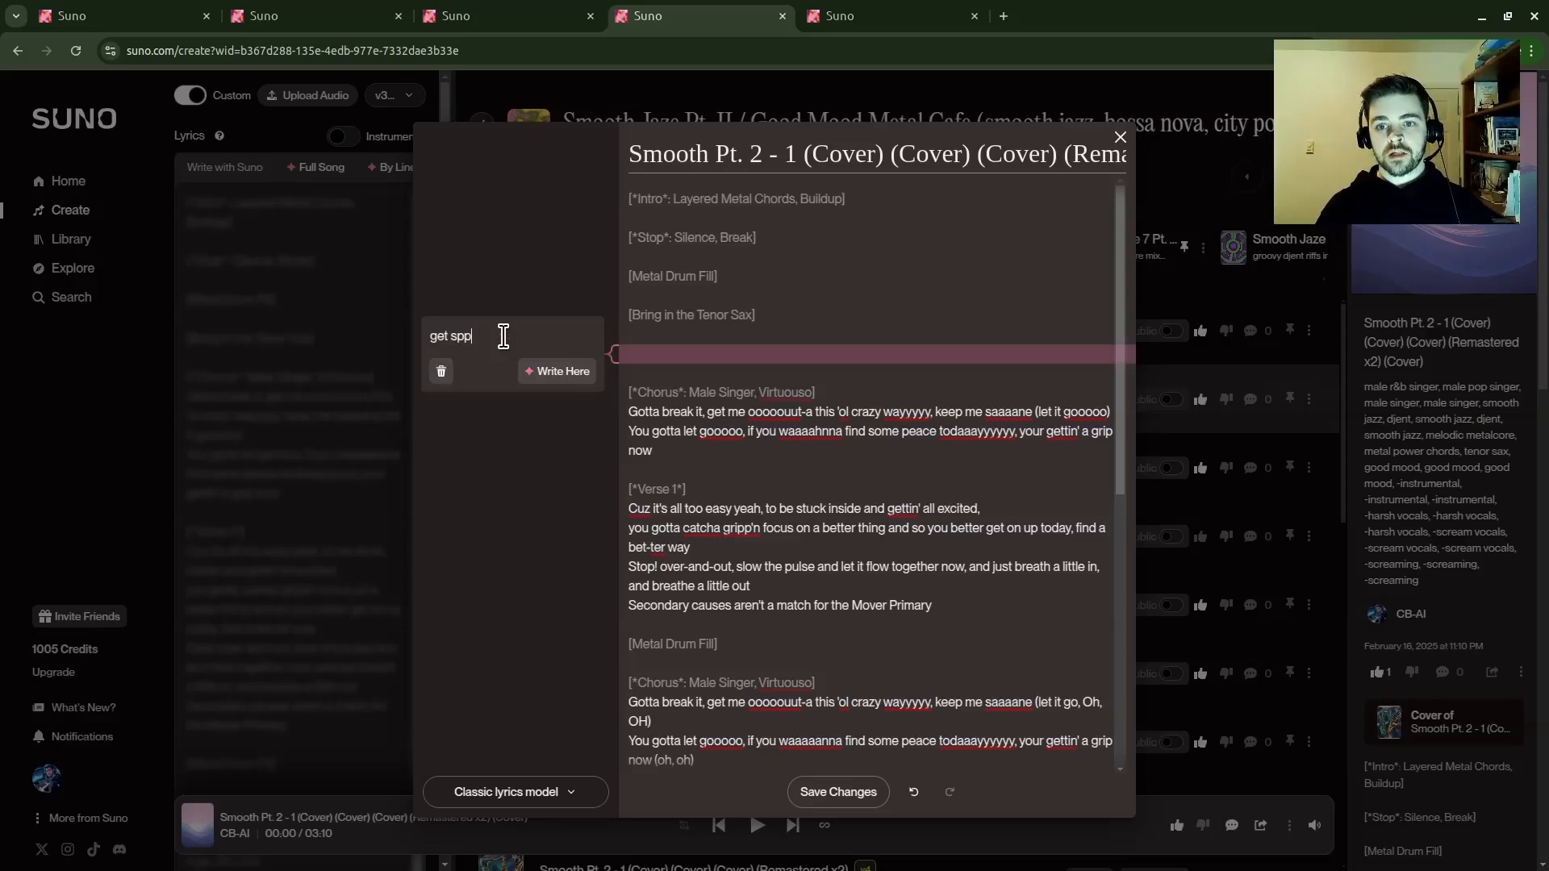
pyautogui.click(555, 371)
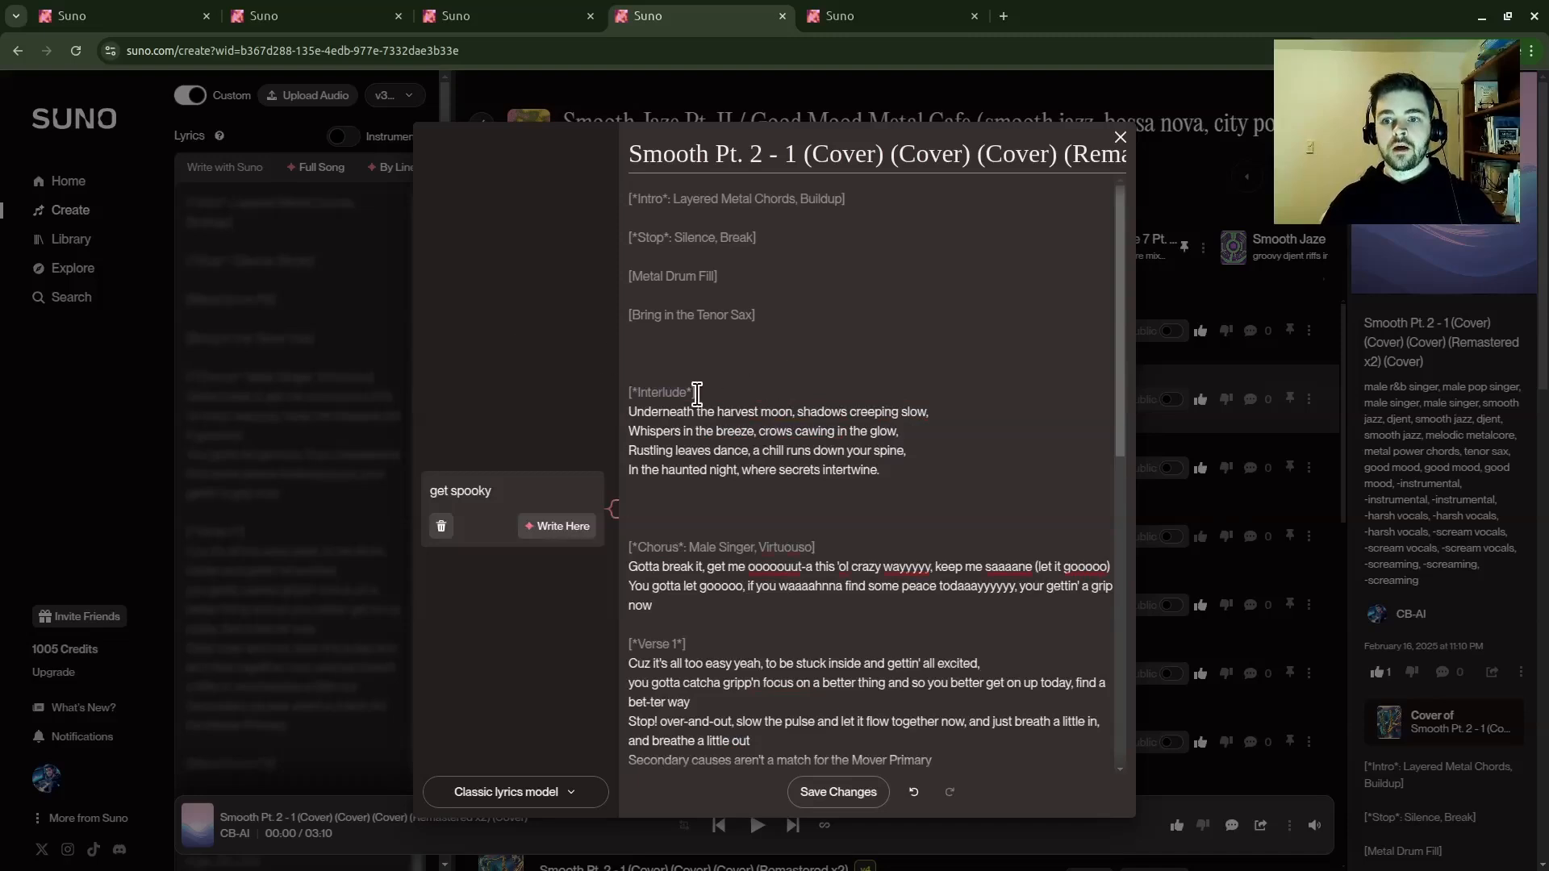
# - Compare the tag format of the newly generated section with the existing [*Stop*: Silence, Break] tag
pyautogui.moveTo(758, 237); pyautogui.dragTo(657, 236)
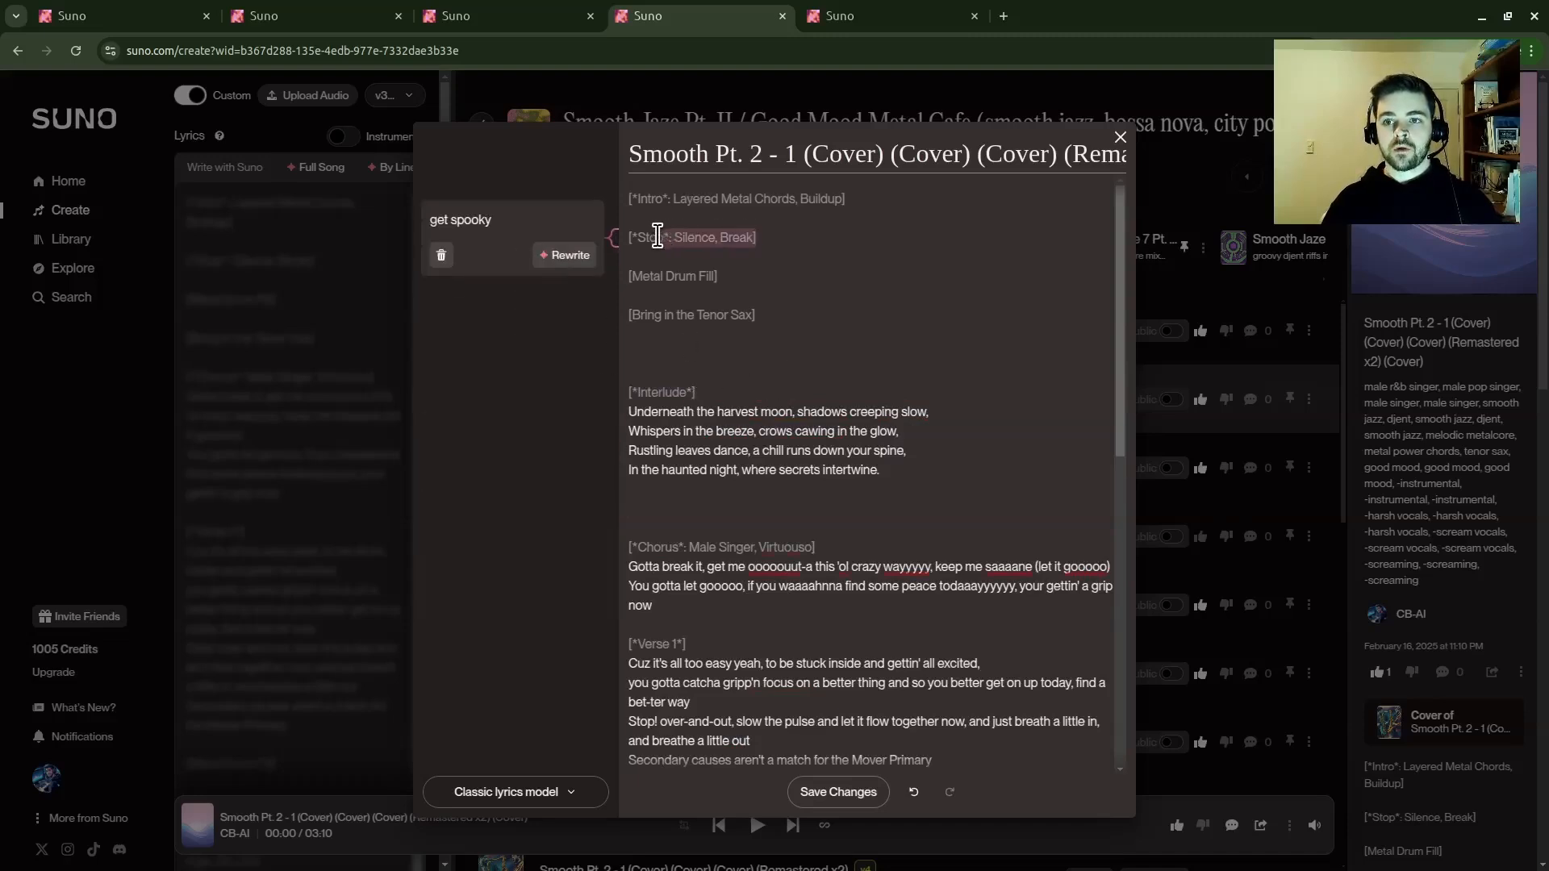
pyautogui.click(685, 387)
pyautogui.moveTo(686, 387); pyautogui.dragTo(626, 382)
pyautogui.scroll(-6, 841, 510)
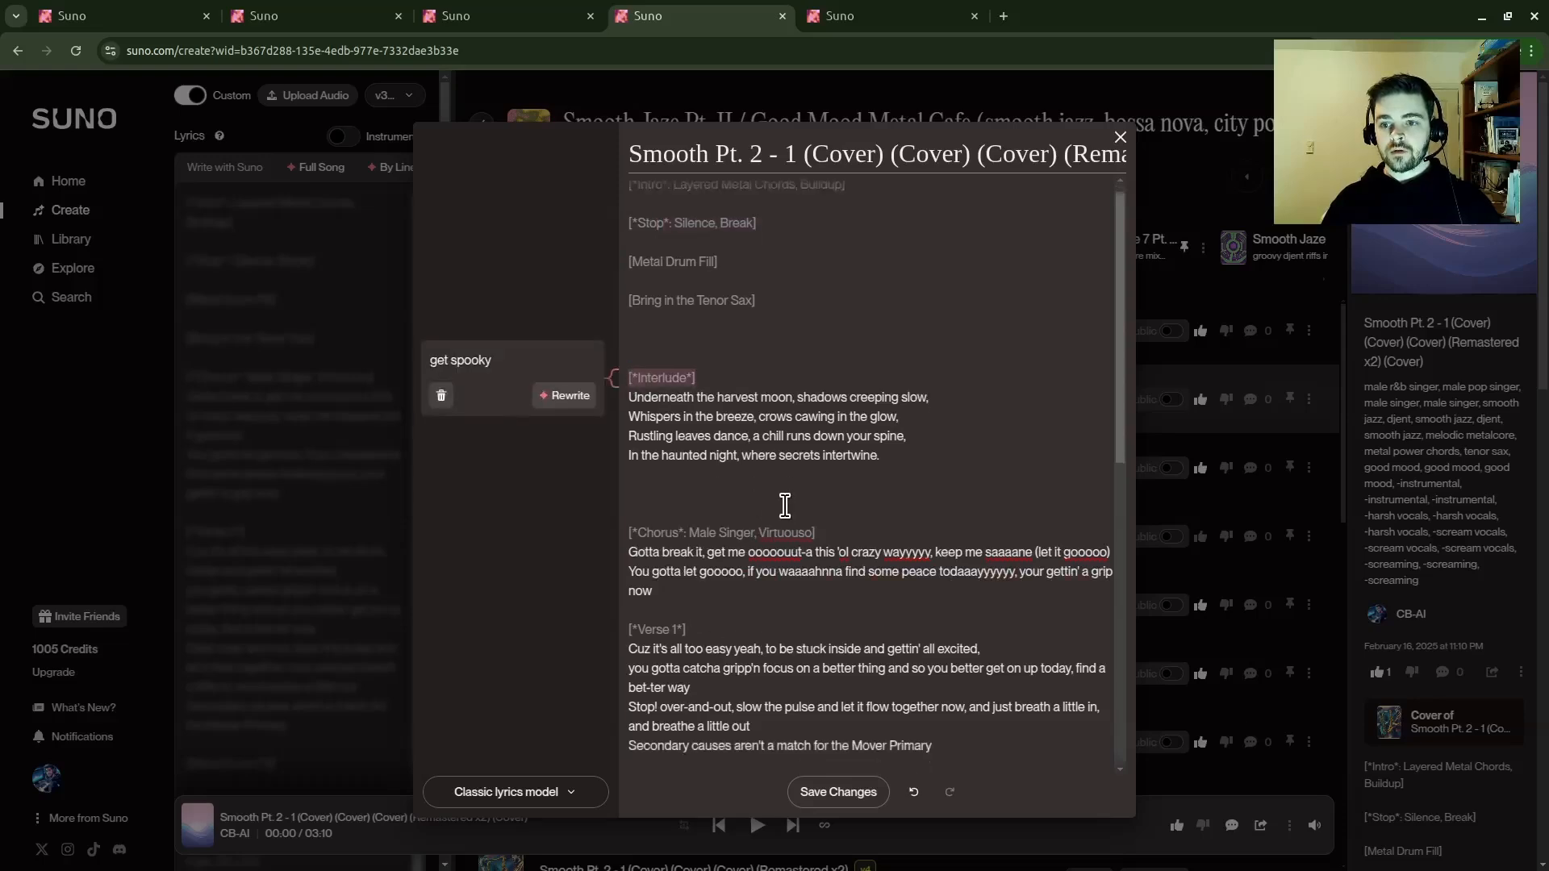
# - Add blank lines between the [*Bridge*] lyrics and the [*End*: Fadeout] tag to make room for a new section
pyautogui.scroll(-3, 818, 436)
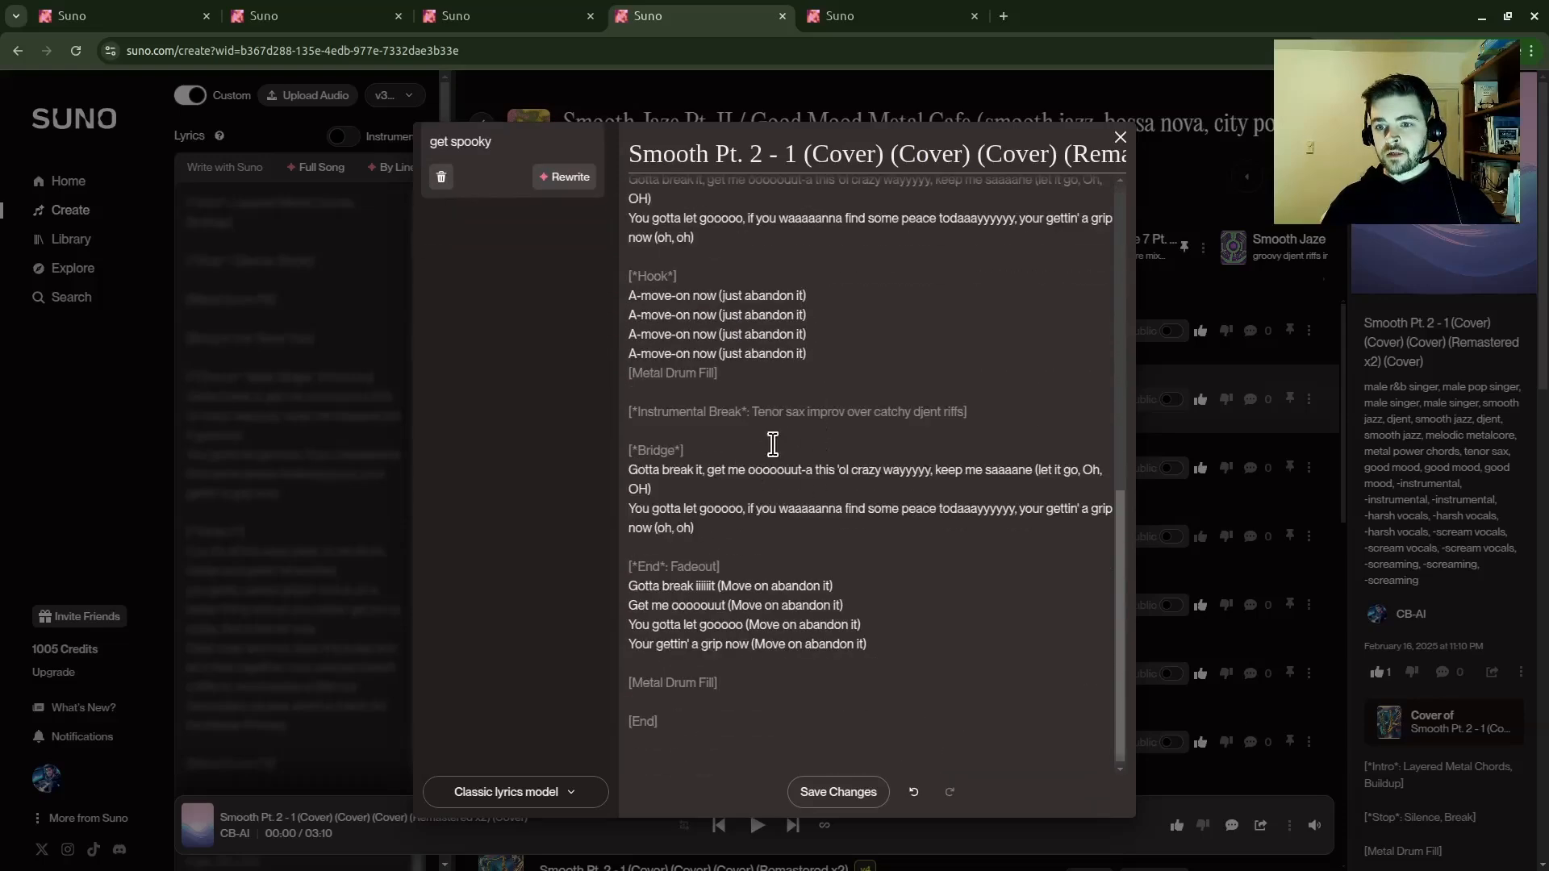
pyautogui.click(764, 531)
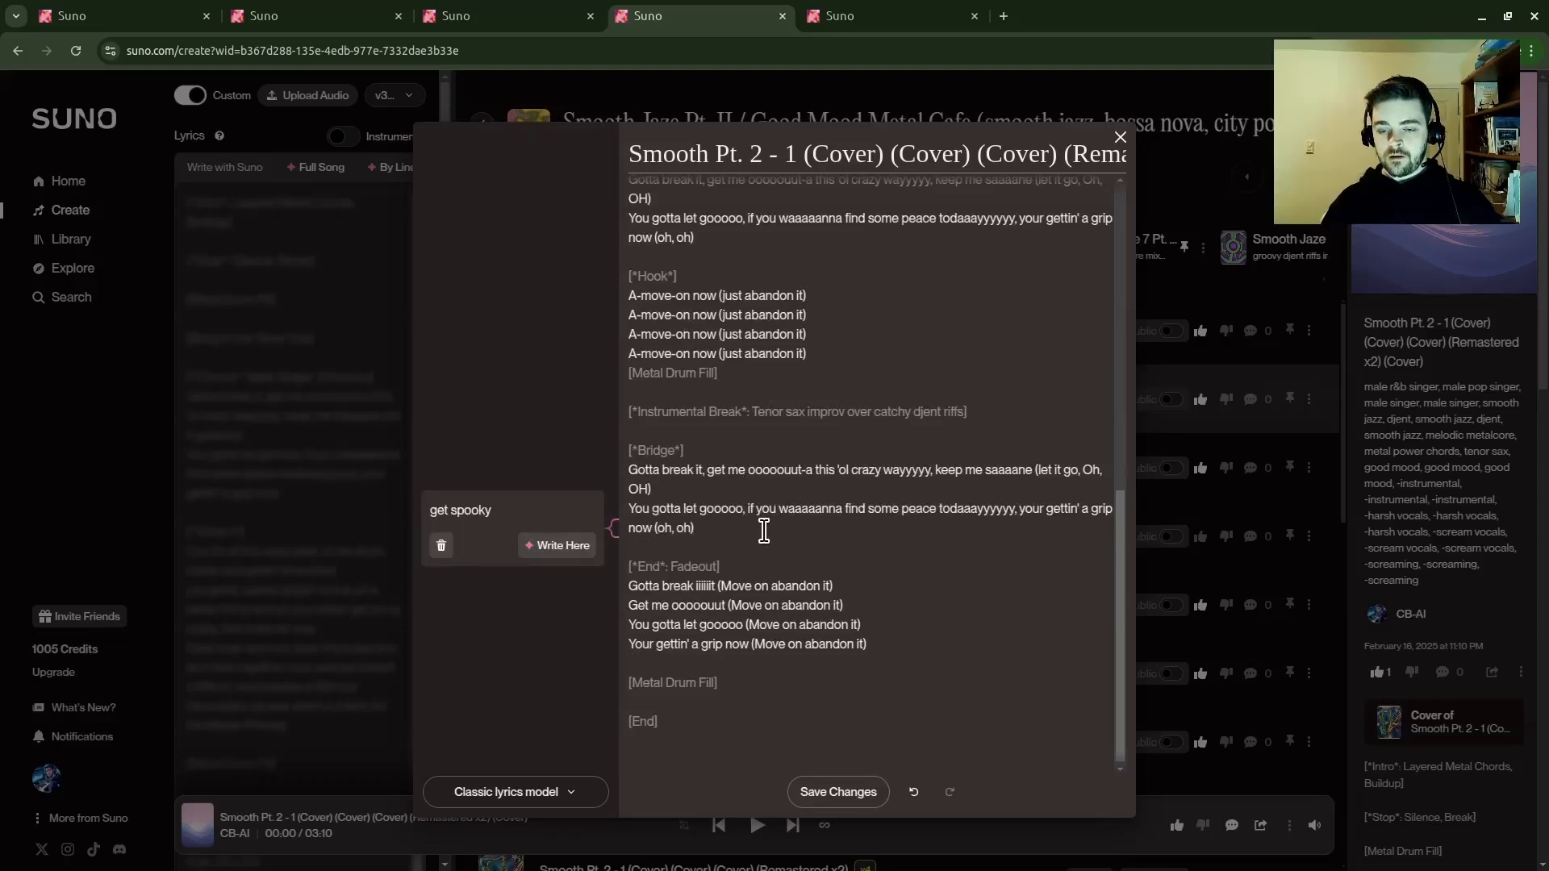
pyautogui.press('Return')
pyautogui.press('Return')
# - Replace the "get spooky" section prompt with "write a funky post-bridge"
pyautogui.moveTo(493, 551); pyautogui.dragTo(361, 559)
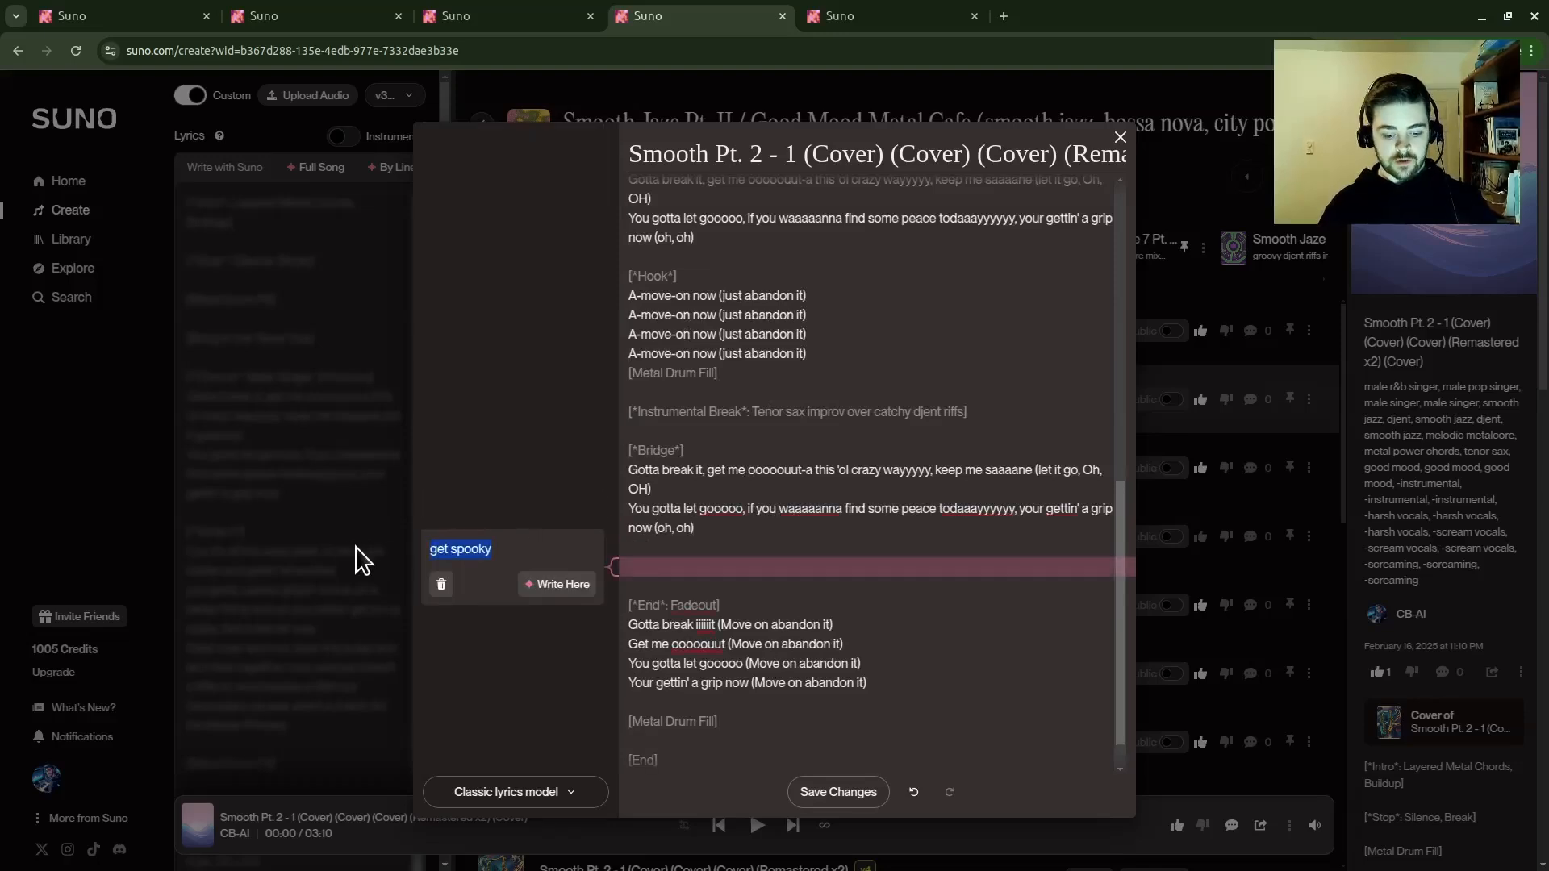
pyautogui.write('write a')
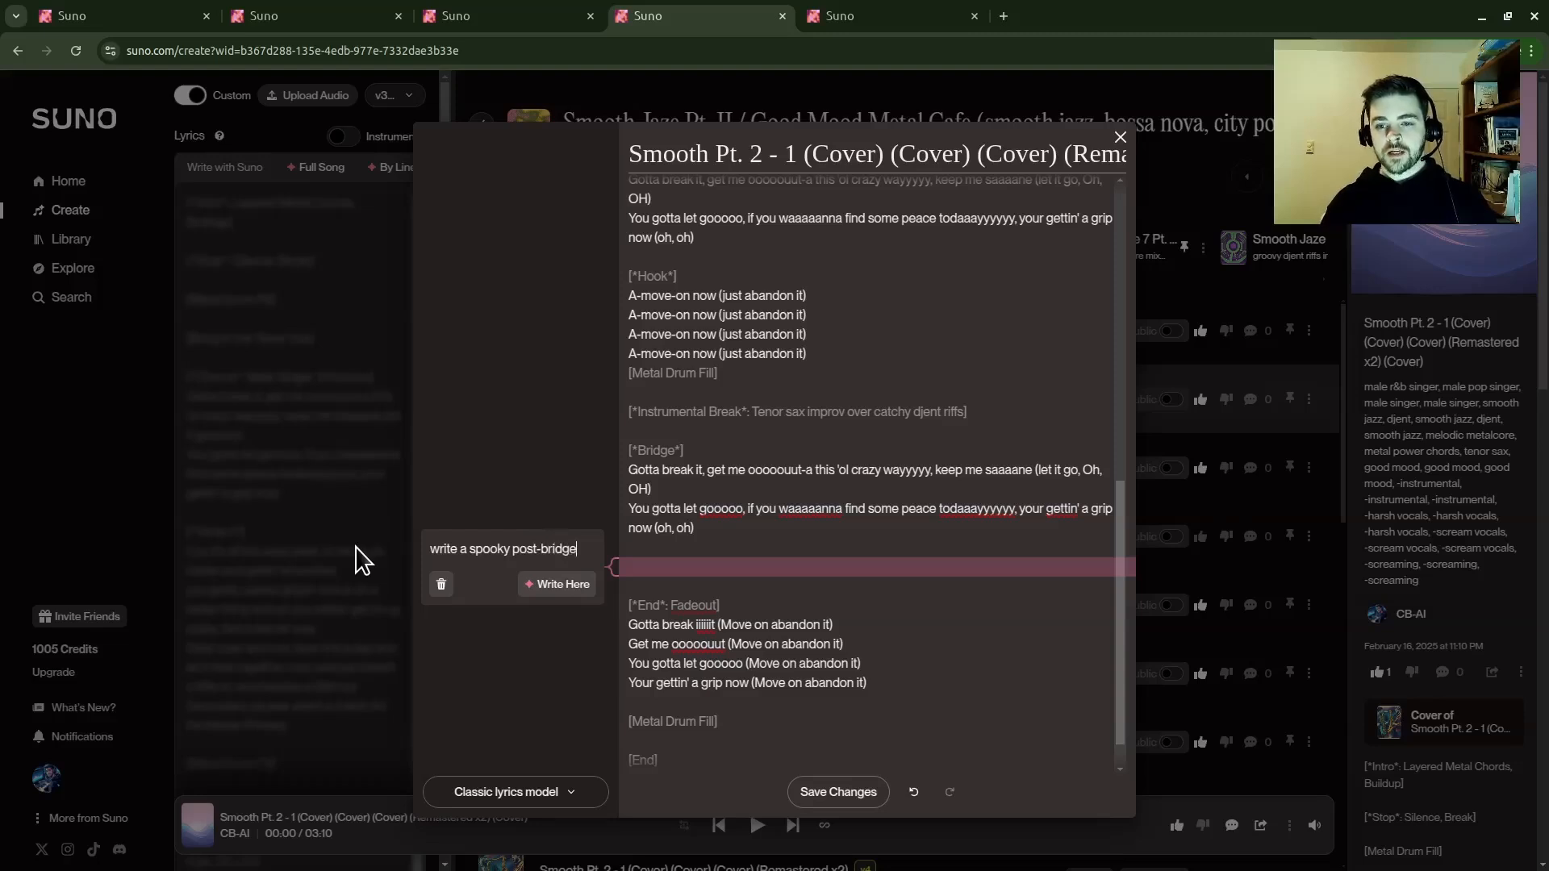
pyautogui.press('BackSpace')
pyautogui.press('BackSpace')
pyautogui.press('BackSpace')
pyautogui.press('BackSpace')
pyautogui.press('BackSpace')
pyautogui.press('BackSpace')
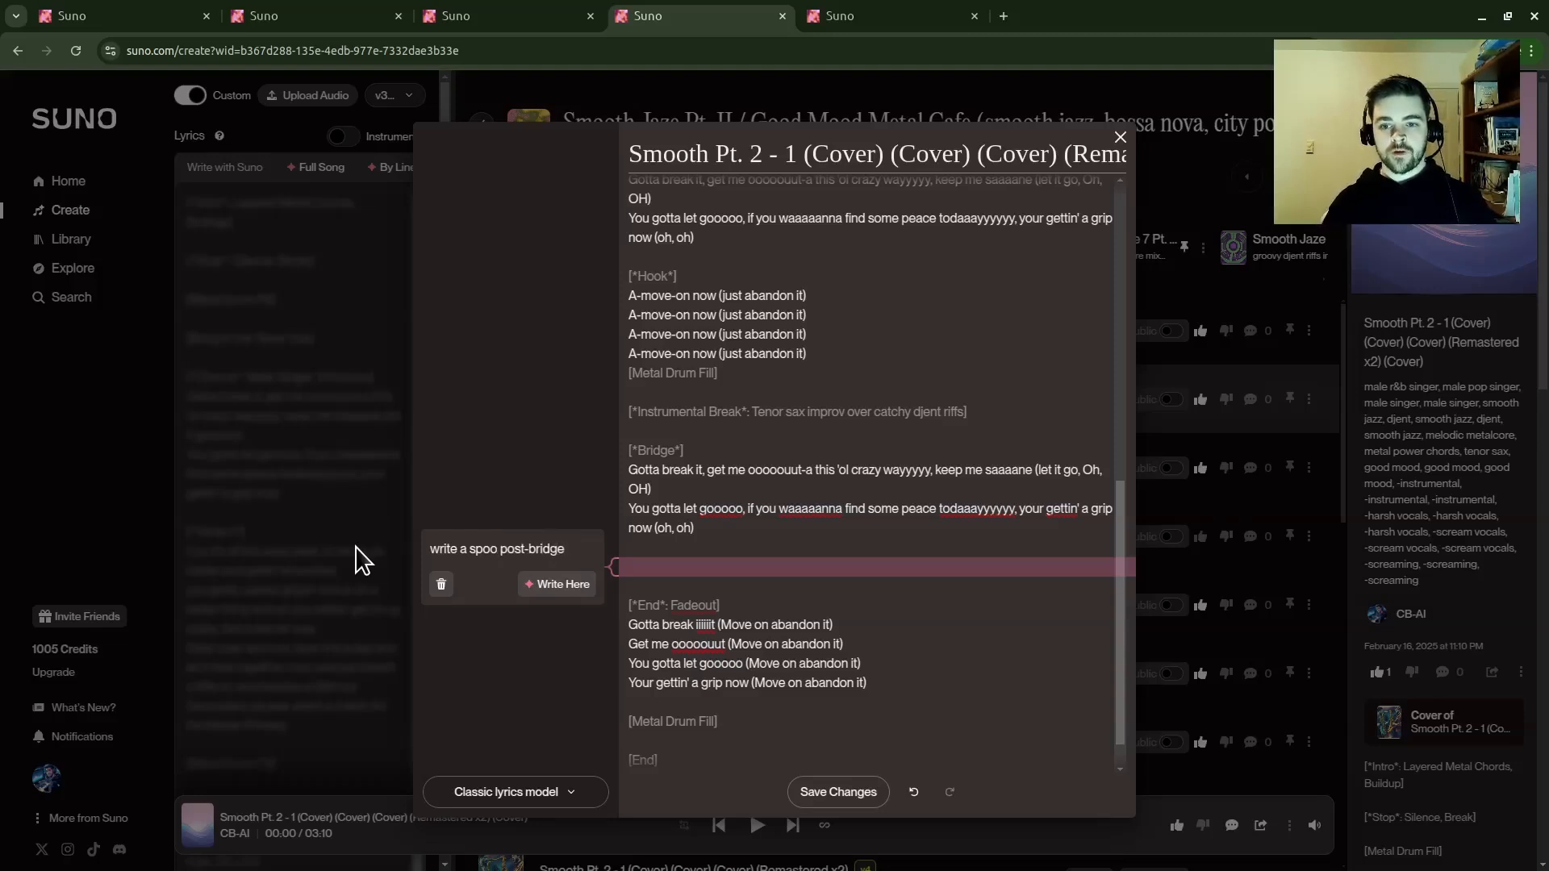
pyautogui.write('funky')
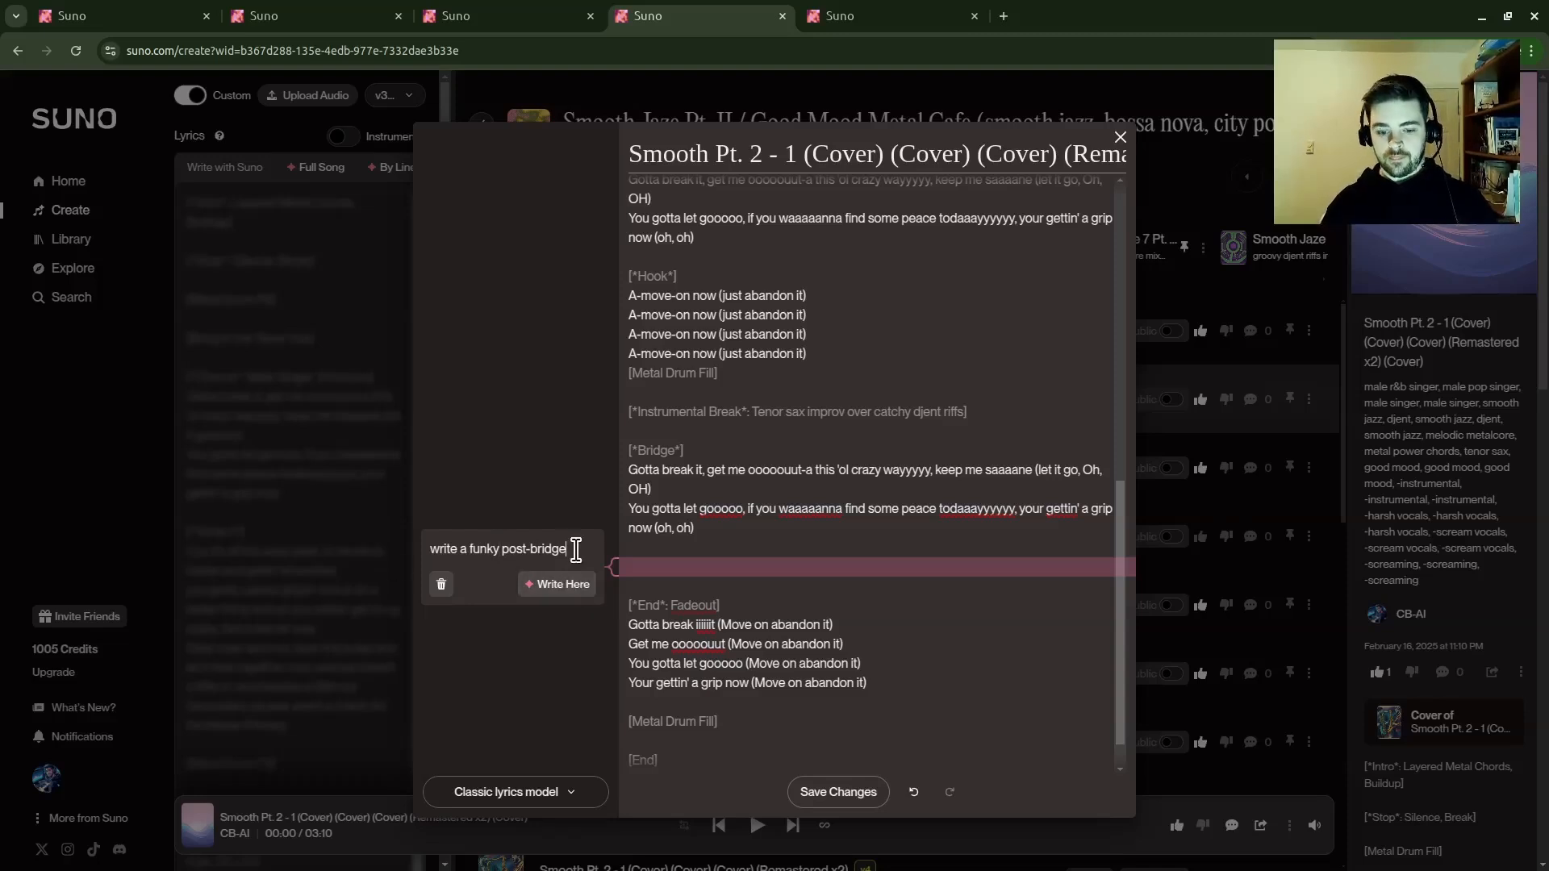
# - Complete the prompt with "section about breaking out the dance moves" and generate the section before [*End*: Fadeout]
pyautogui.write(' post-bridge section about breaking th')
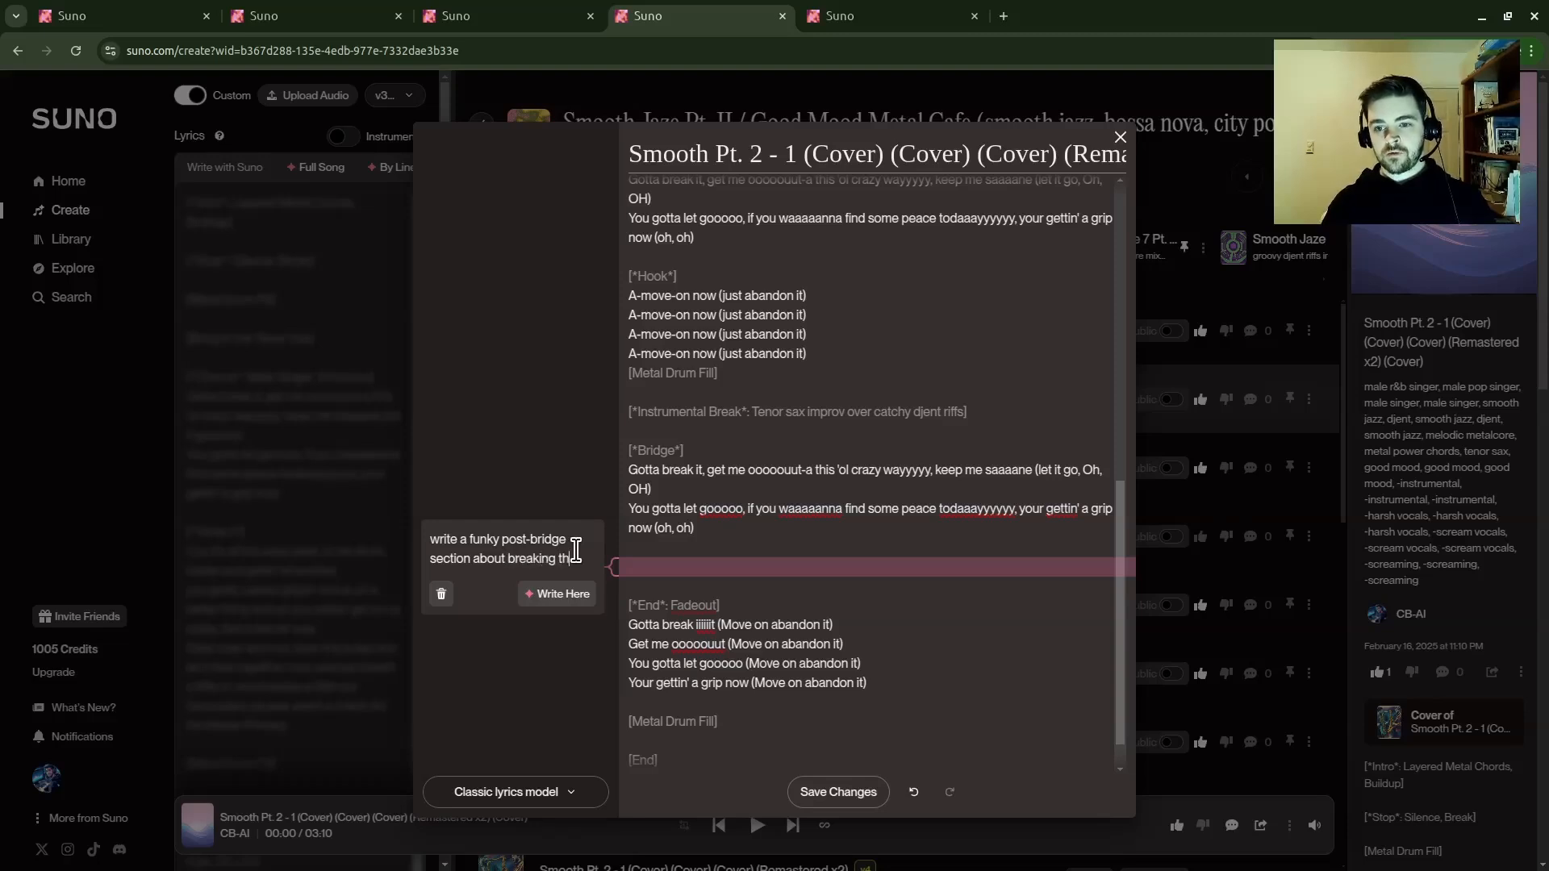
pyautogui.press('BackSpace')
pyautogui.press('BackSpace')
pyautogui.write('out the ')
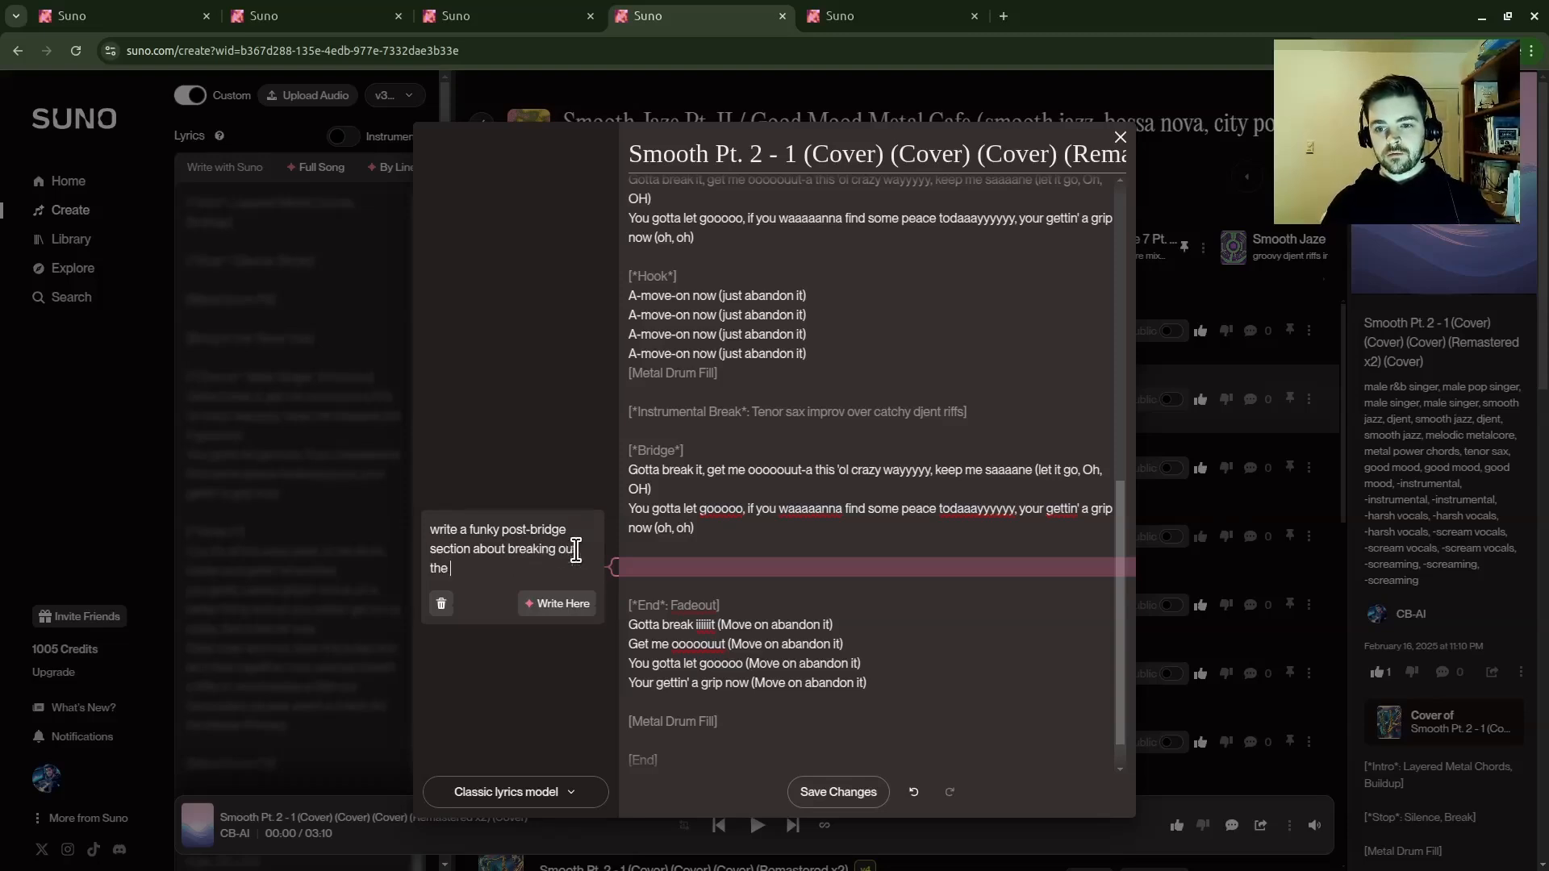
pyautogui.write('dance moves')
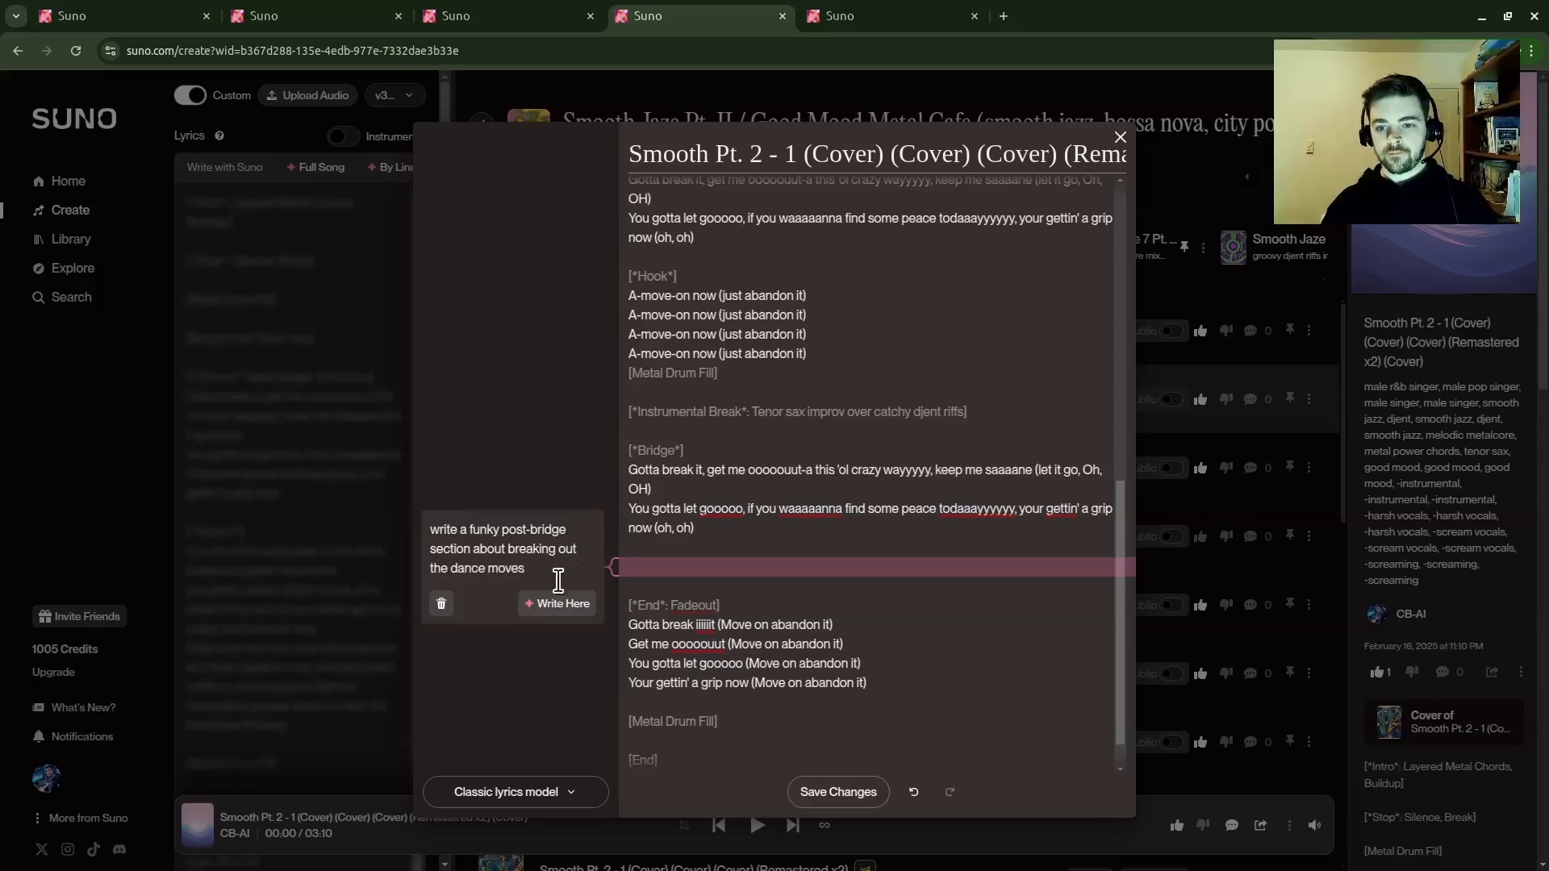
pyautogui.click(561, 603)
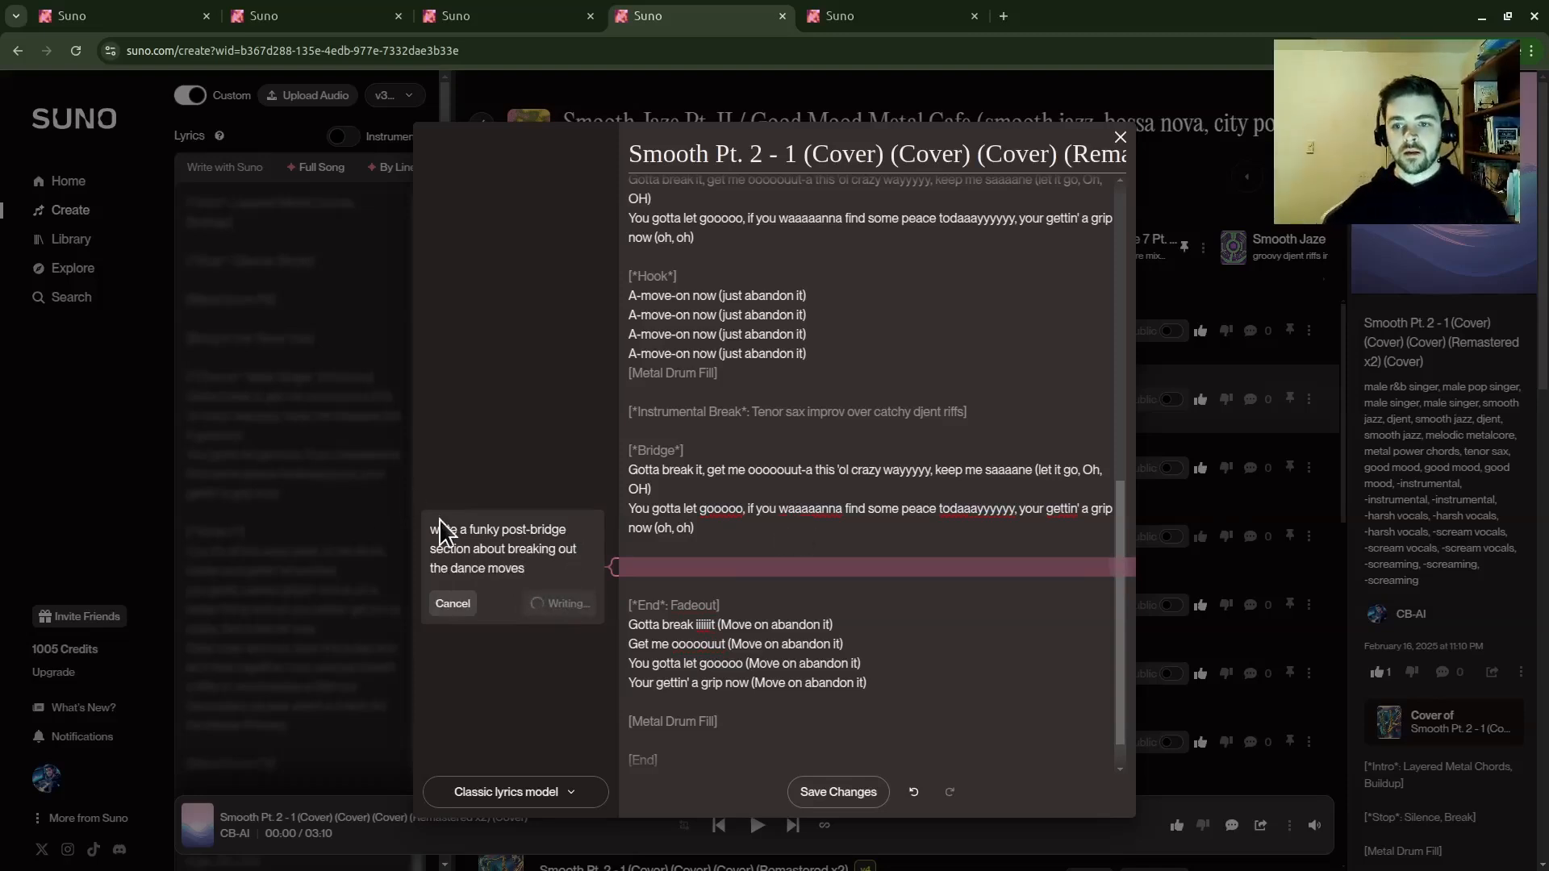
pyautogui.scroll(-3, 754, 570)
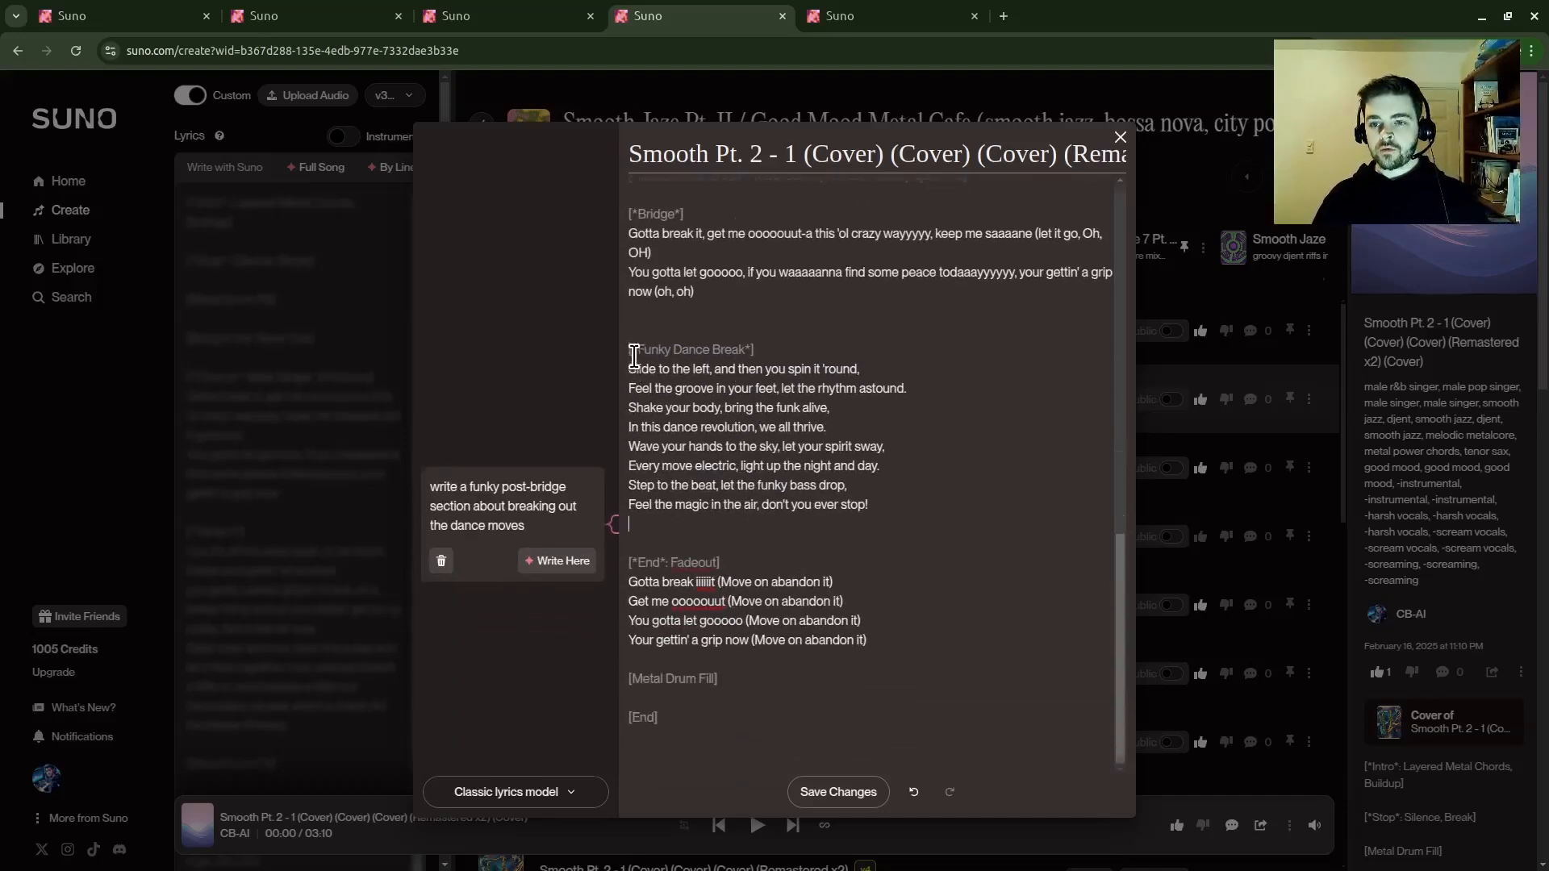
# - Compare the generated [*Funky Dance Break*] tag with the other section tags in the song, and close the lyrics editor without saving
pyautogui.moveTo(634, 356); pyautogui.dragTo(758, 349)
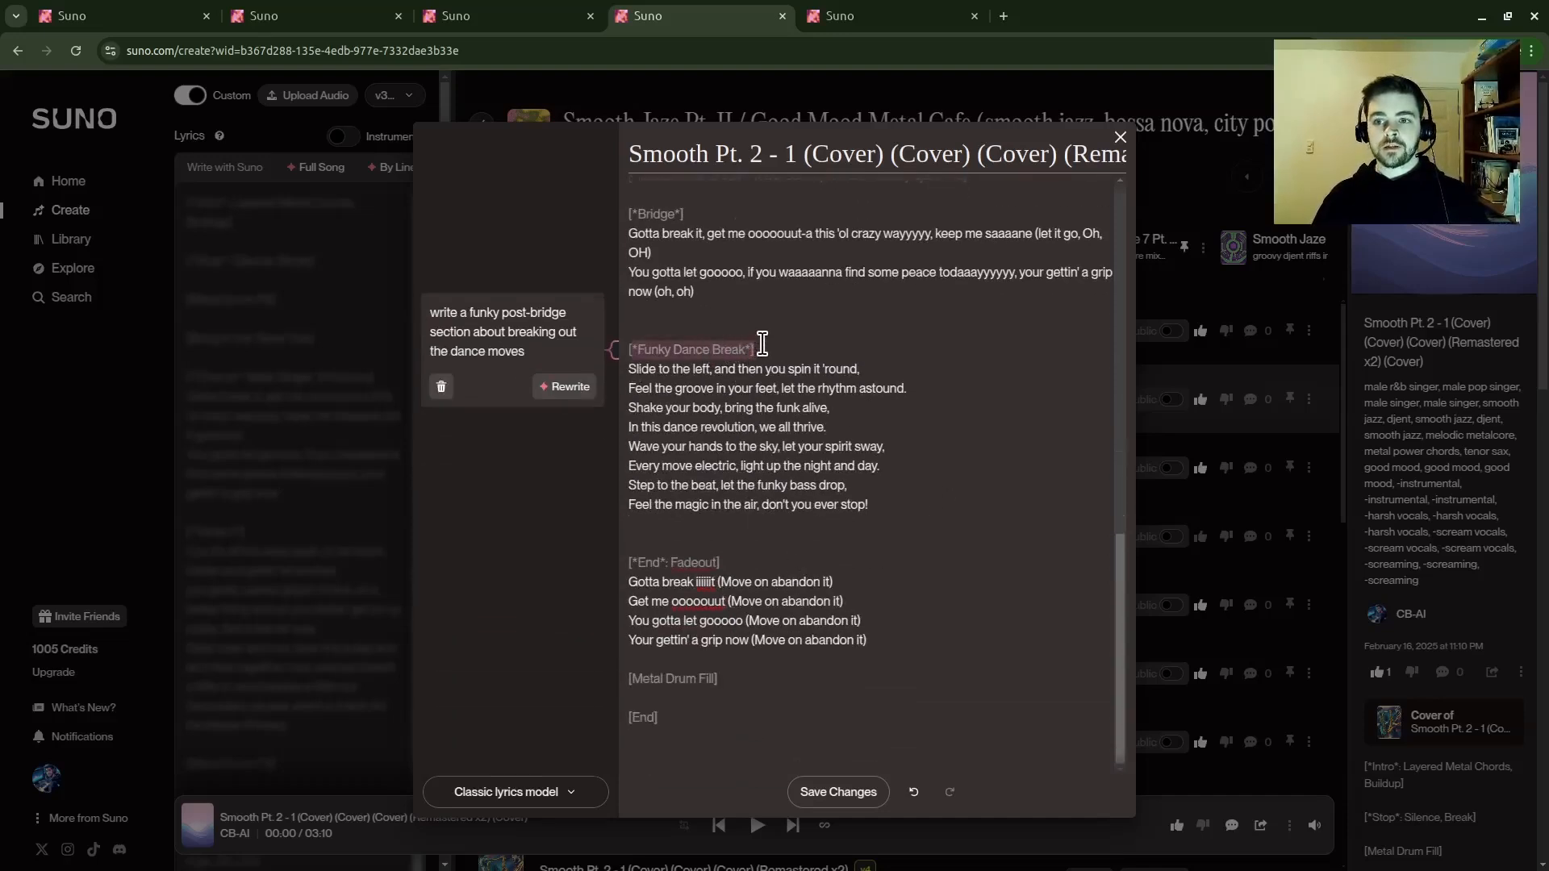
pyautogui.click(710, 406)
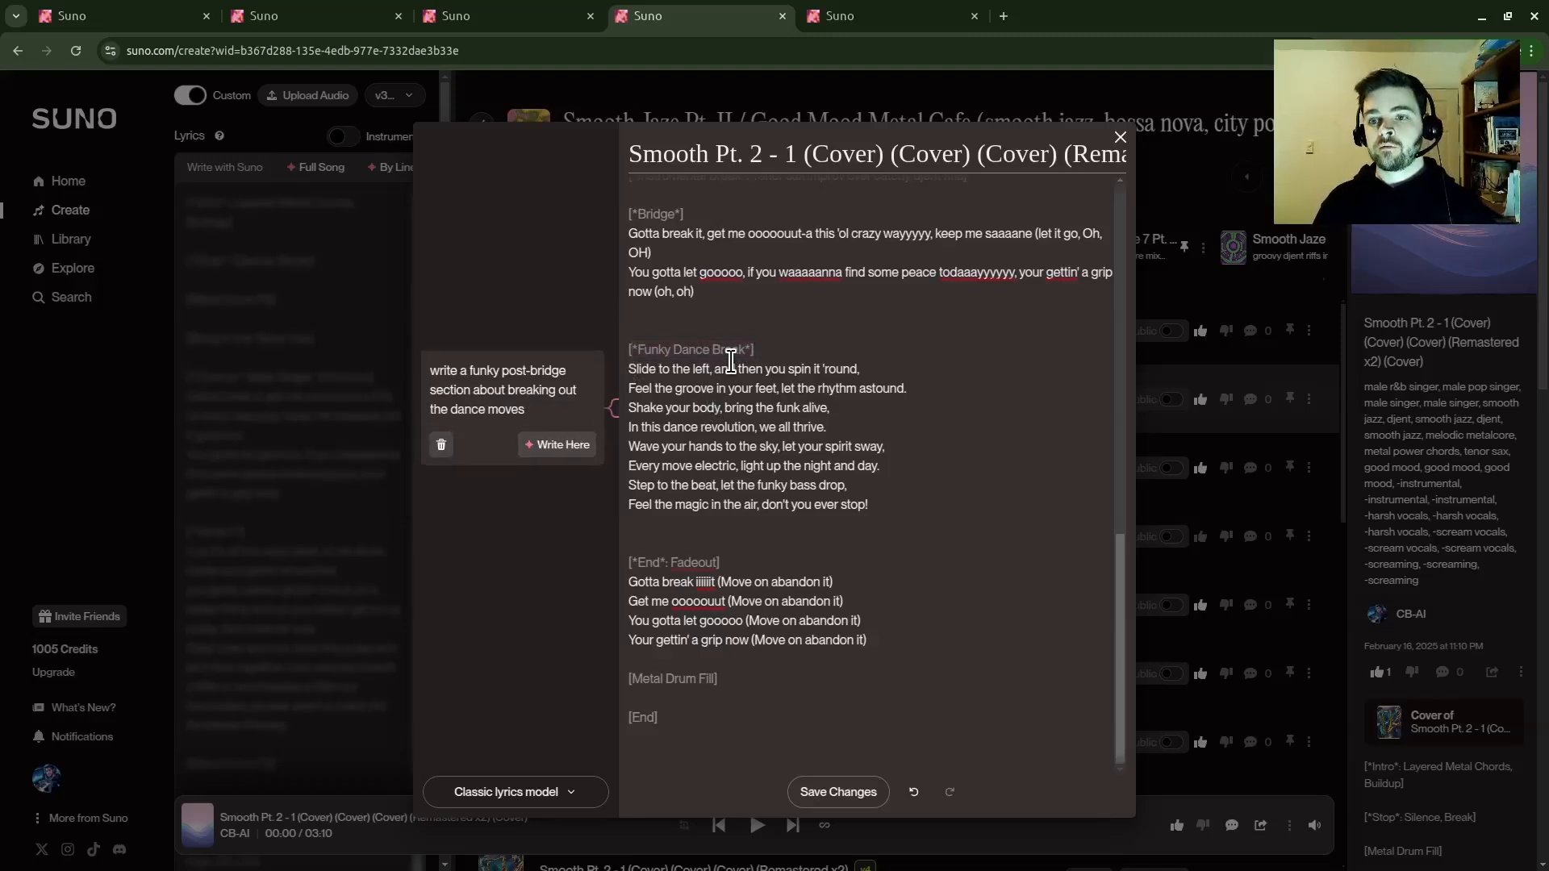
pyautogui.moveTo(756, 350); pyautogui.dragTo(643, 347)
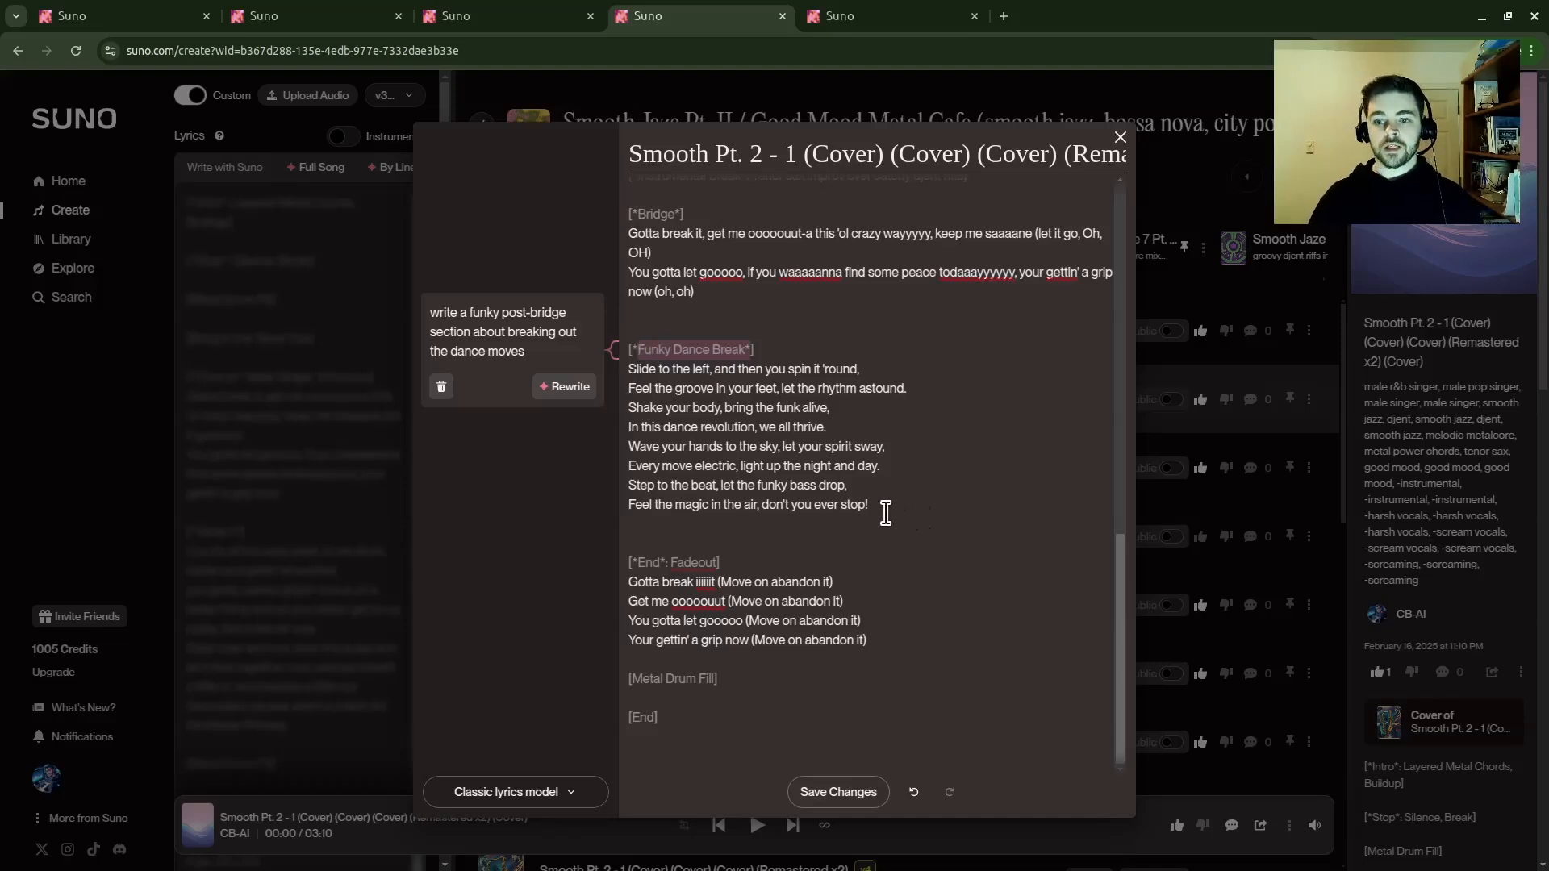
pyautogui.scroll(6, 802, 416)
pyautogui.scroll(5, 907, 392)
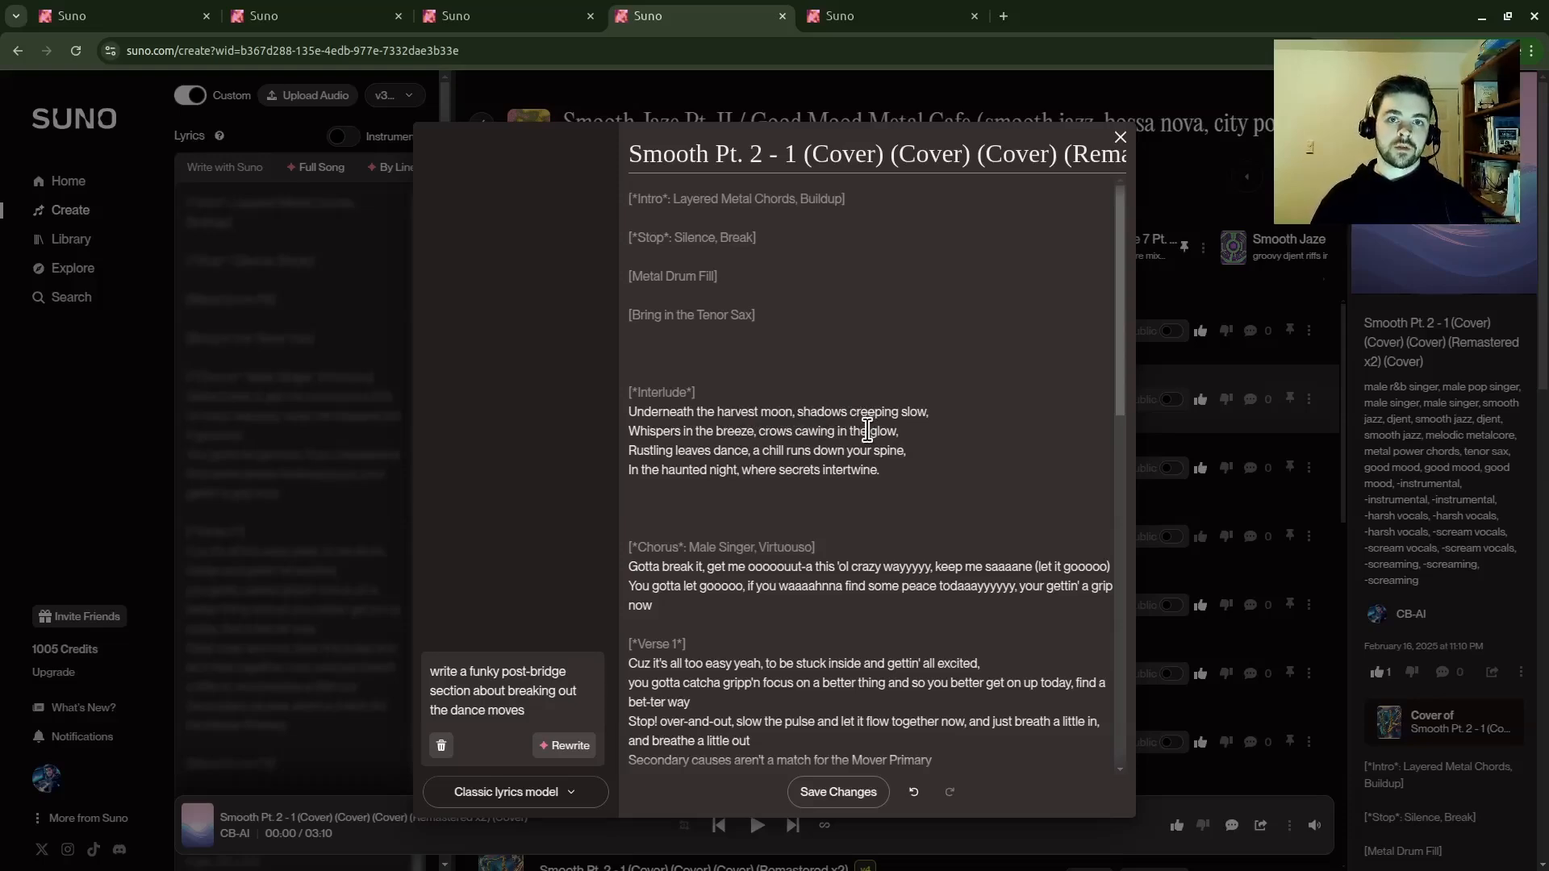
pyautogui.scroll(-10, 867, 430)
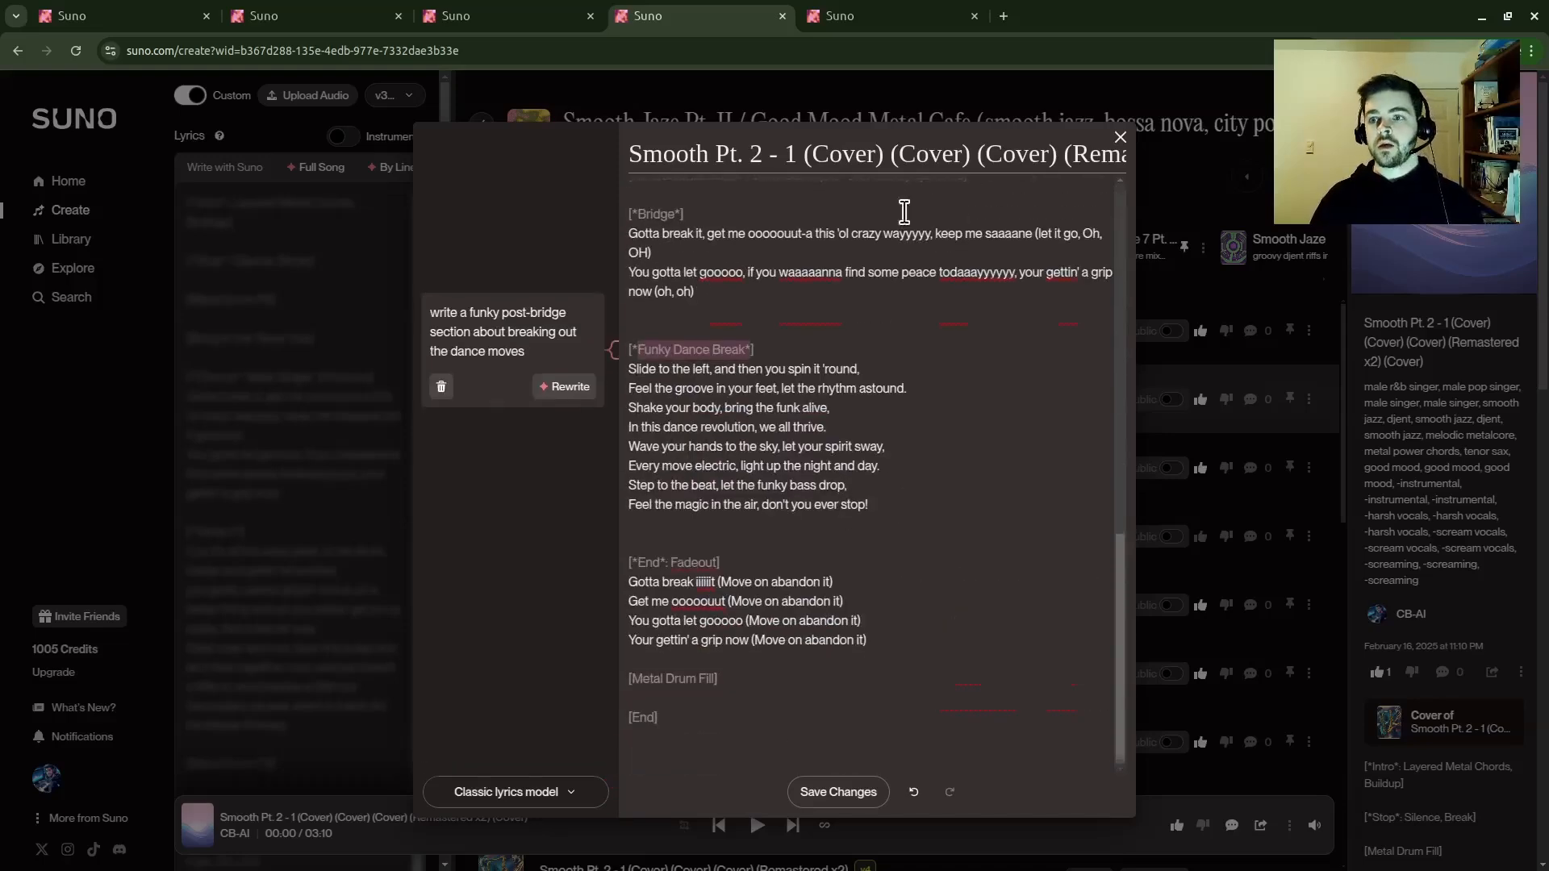
pyautogui.click(1118, 138)
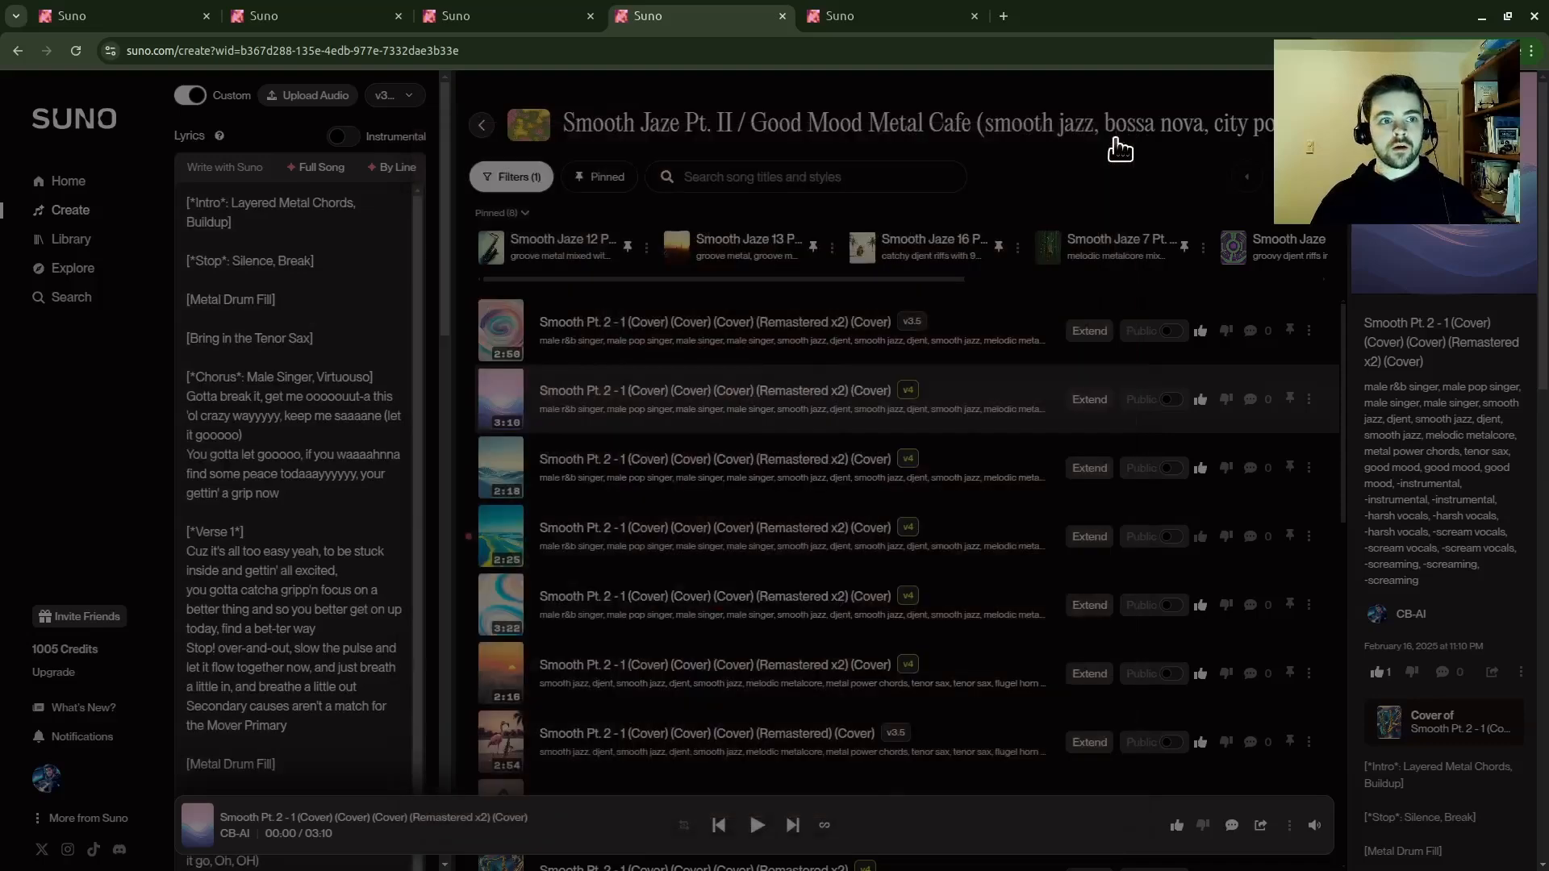